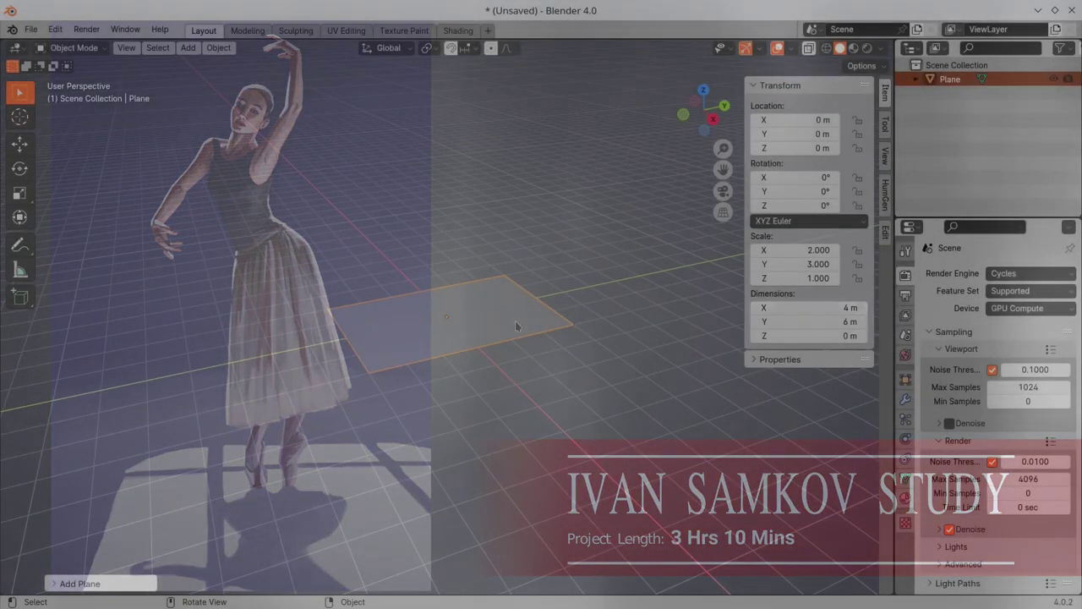
- Hide the transform sidebar and apply the plane's object transform
key("n")
key("ctrl+a")
left_click(435, 351)
- Save the scene as 2023-12-25-Pex-Ivan-Study.blend in the 02-2024-Dailies folder, overwriting the existing file
left_click(32, 30)
left_click(56, 139)
left_click(499, 355)
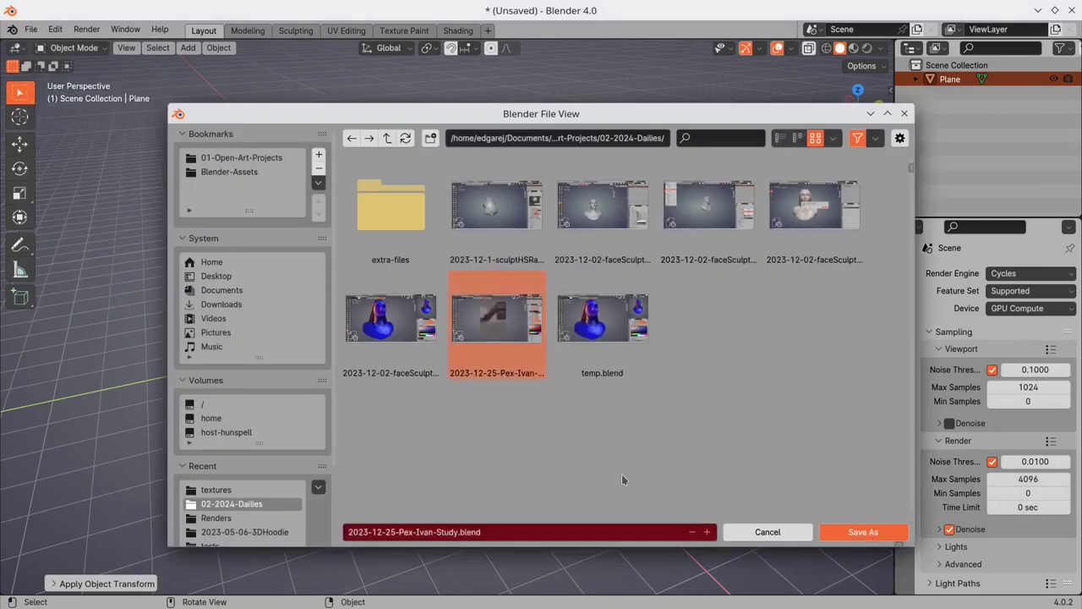
left_click(864, 532)
- Add a vertex color attribute named Color to the plane's mesh data
left_click(906, 478)
scroll(990, 406, "down", 5)
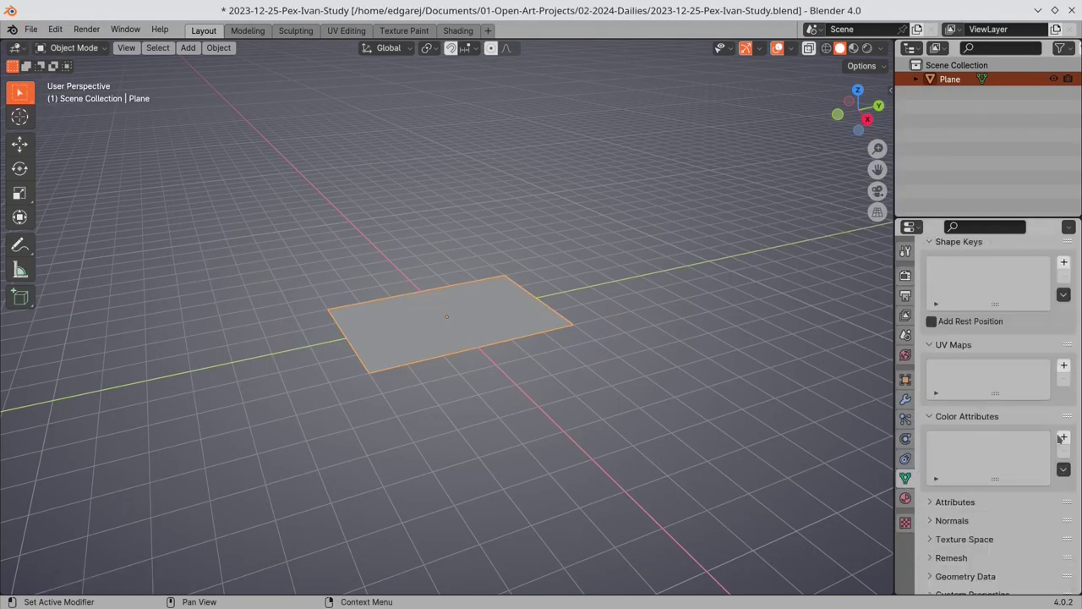
left_click(1064, 437)
left_click(975, 532)
- Create a material for the plane, replace its default shader with a Color Attribute node, and link Color to the Material Output's Surface
key("shift+F3")
left_click(476, 48)
left_click(319, 307)
key("x")
left_click(175, 48)
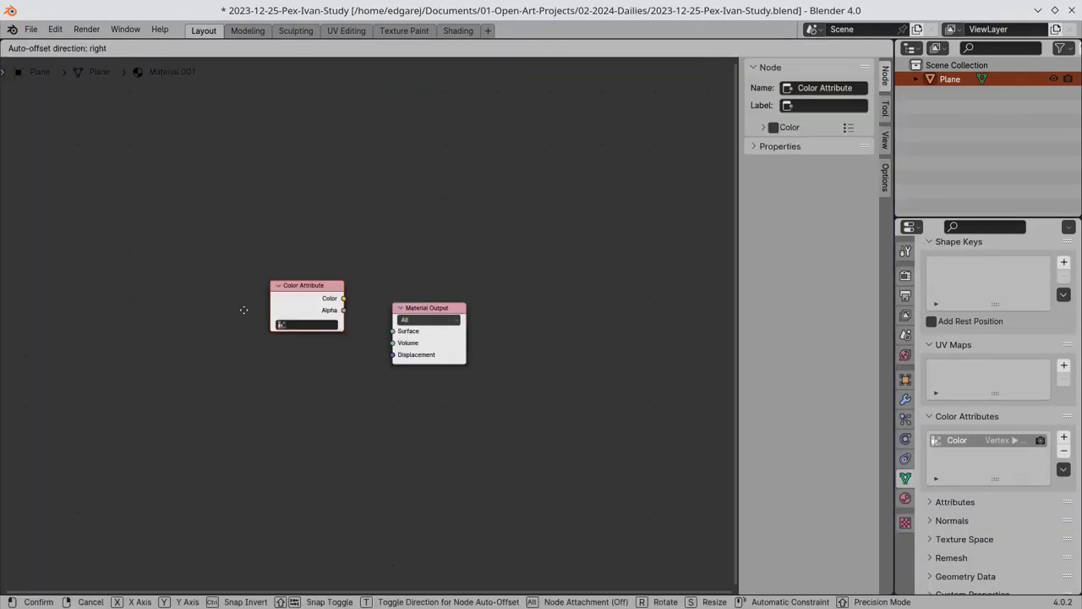
left_click(245, 309)
left_click_drag(317, 328, 389, 336)
- Show the plane from the top in material preview and widen the Sculpting workspace's tool list to two columns
key("shift+F5")
key("KP_7")
scroll(406, 330, "up", 3)
left_click(854, 48)
left_click(296, 31)
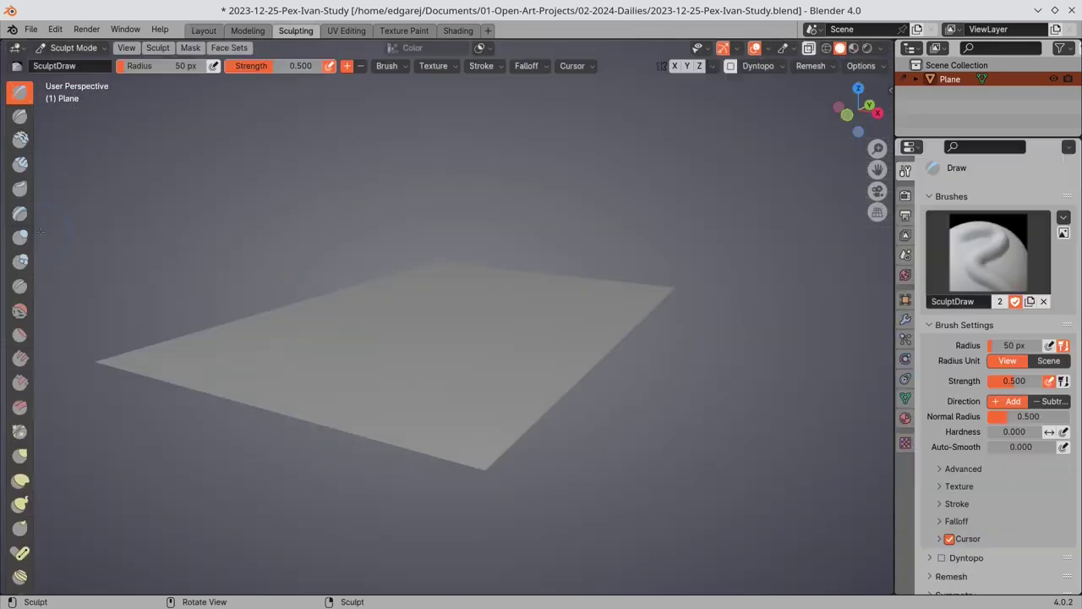
left_click_drag(41, 234, 62, 234)
- Display scene statistics in the Layout workspace's viewport
left_click(204, 31)
left_click(793, 50)
left_click(706, 183)
- Save the file and subdivide the plane's whole mesh repeatedly until it has 4,194,304 faces
key("Tab")
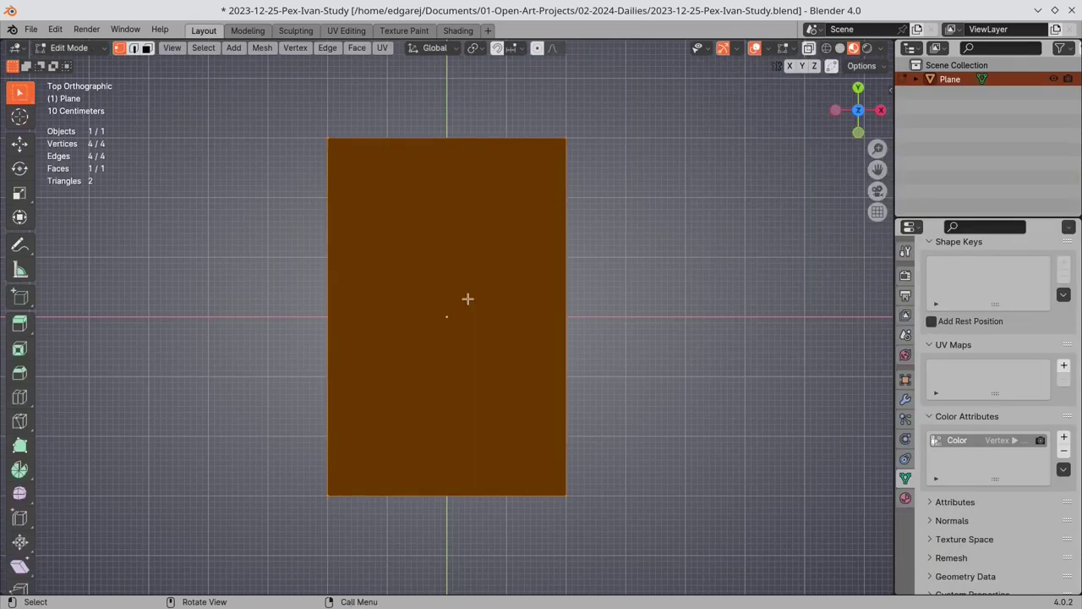
key("ctrl+s")
right_click(462, 283)
left_click(460, 281)
right_click(460, 281)
left_click(461, 281)
right_click(462, 281)
left_click(462, 280)
right_click(464, 282)
left_click(464, 281)
right_click(467, 281)
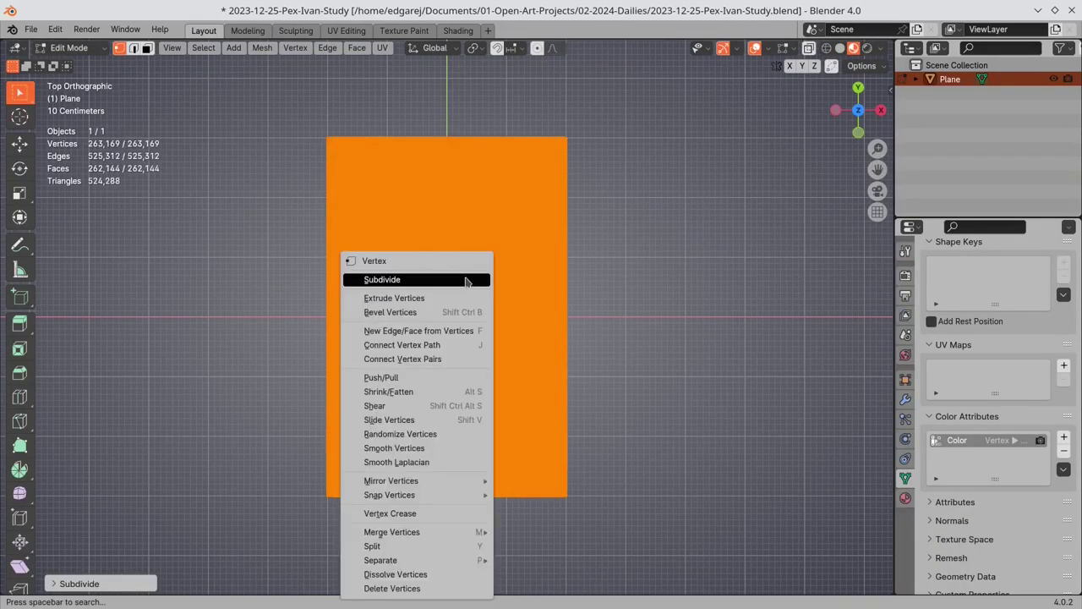
left_click(467, 279)
right_click(465, 277)
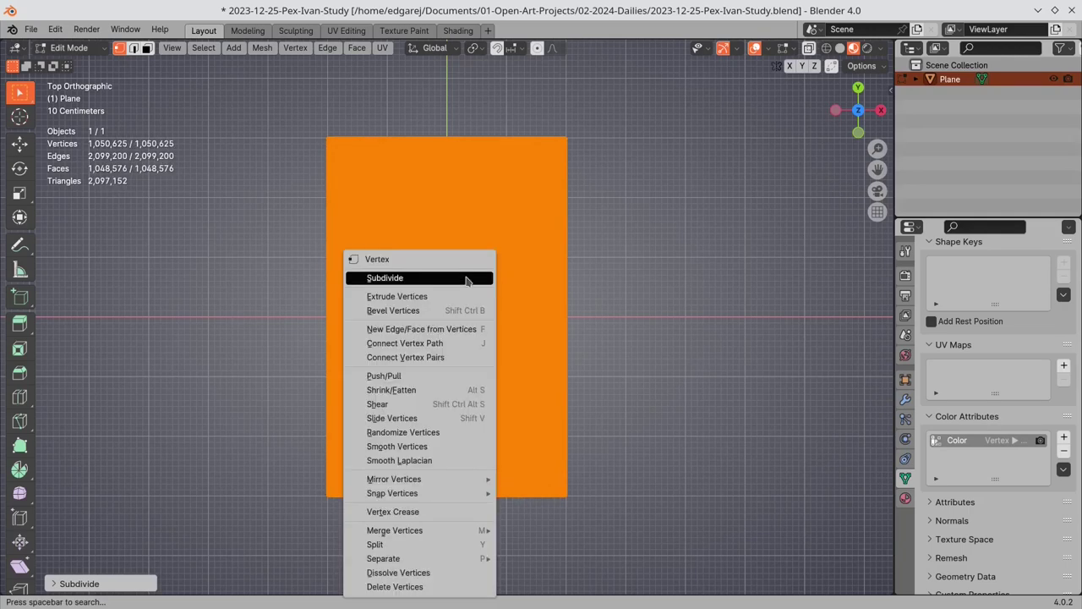
left_click(466, 278)
- Return to Object Mode, apply all transforms to the plane, and save the file
key("Tab")
key("ctrl+a")
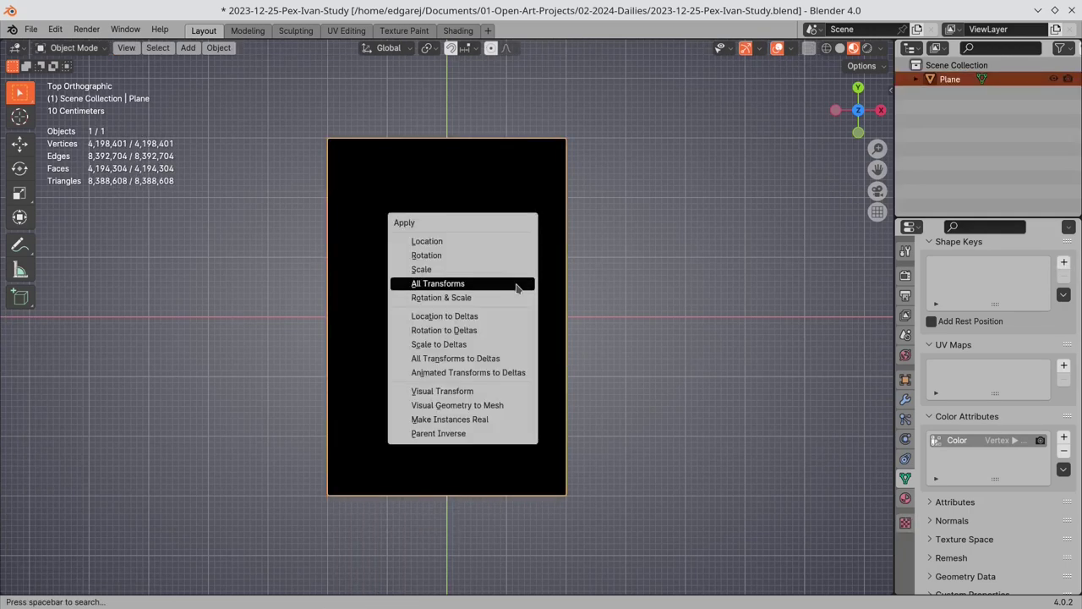
left_click(512, 287)
key("ctrl+s")
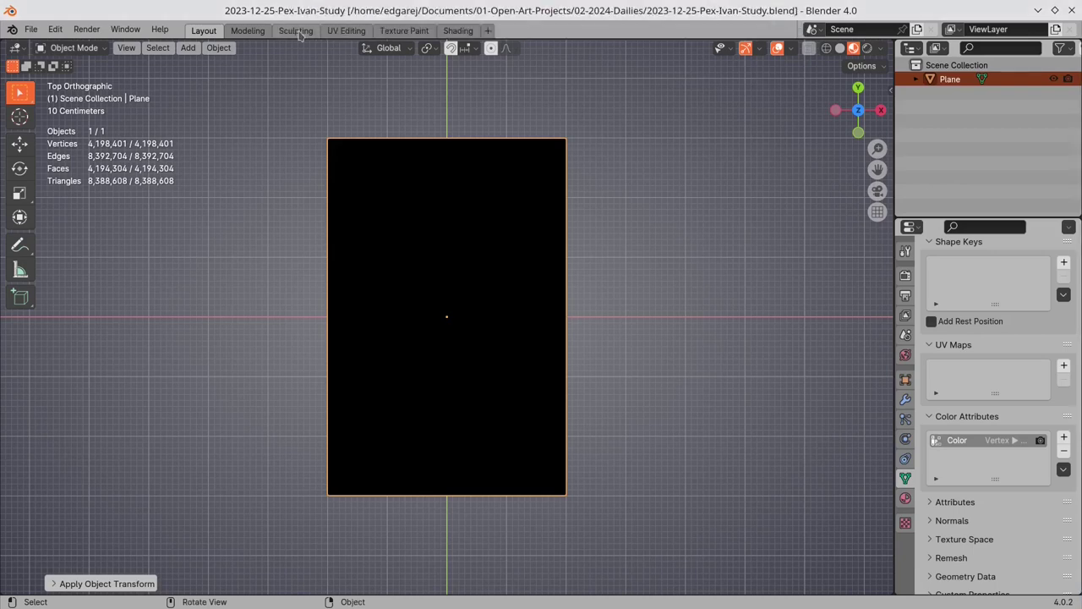
- In the Sculpting workspace, set the viewport shading to flat lighting with Attribute color
left_click(295, 31)
middle_click_drag(593, 283, 594, 291, "ctrl")
middle_click_drag(668, 273, 689, 288, "shift")
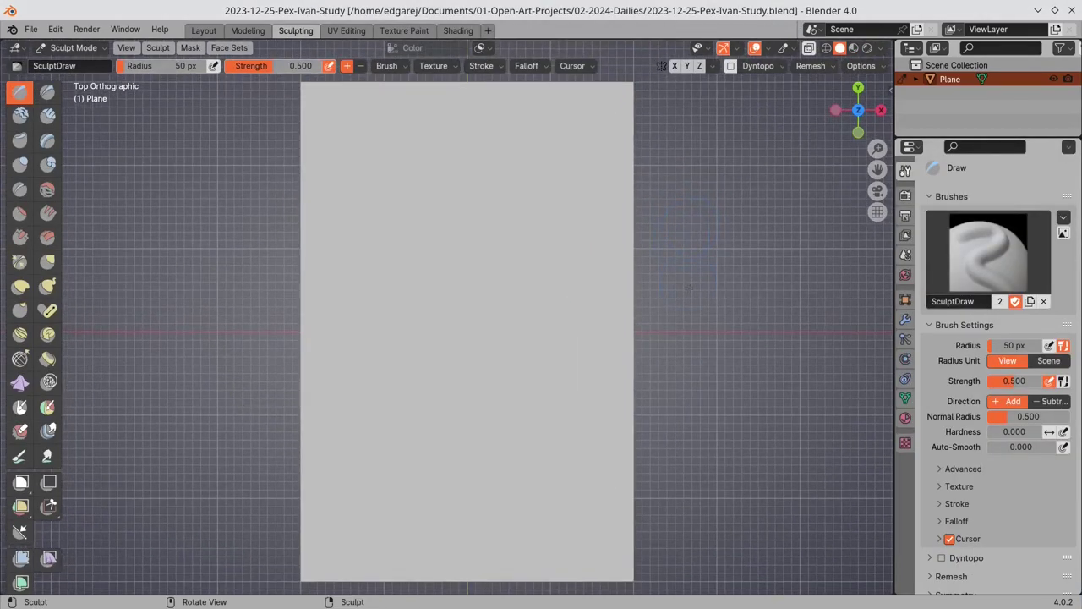
left_click(880, 48)
left_click(919, 116)
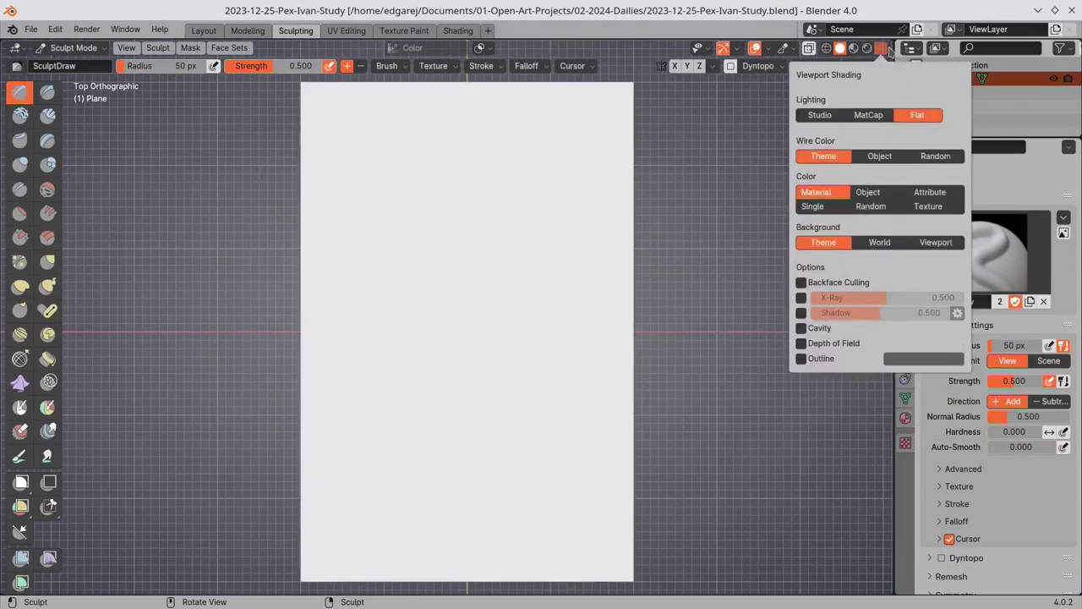
left_click(930, 194)
- Activate the Paint brush and give it a new texture using the image brush_shape_pixel.png
left_click(20, 456)
left_click(906, 443)
left_click(998, 214)
left_click(1045, 438)
left_click(229, 172)
double_click(816, 212)
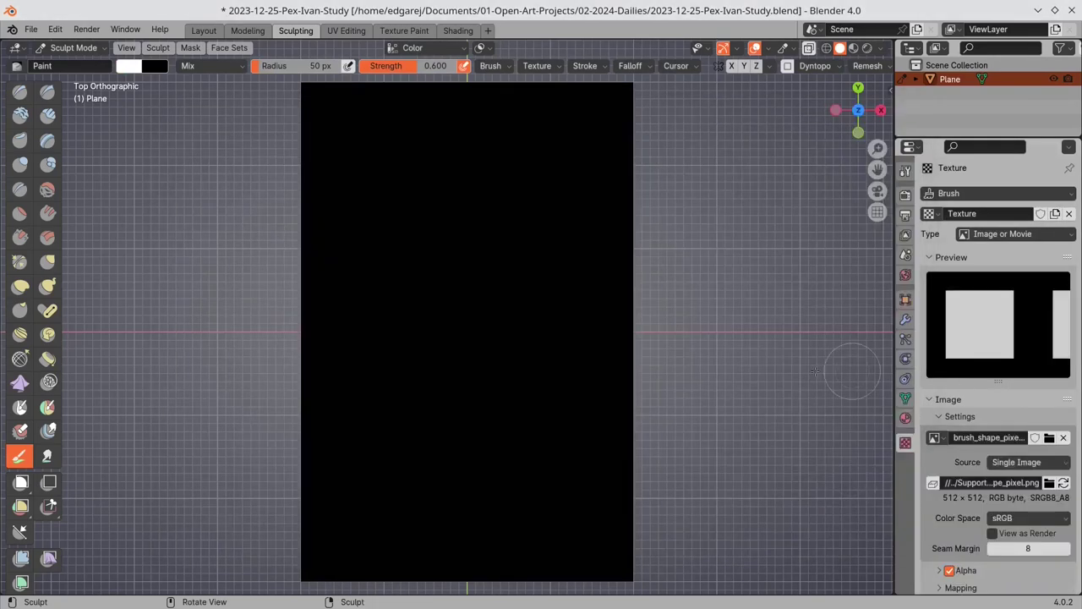
- Change the mapping mode of the Paint brush's texture in the brush settings
left_click(906, 171)
scroll(969, 440, "down", 5)
left_click(957, 512)
scroll(965, 491, "down", 6)
left_click(1028, 406)
left_click(993, 442)
left_click(939, 286)
- Pick a dark blue brush color and paint the first strokes in the plane's upper-left area
left_click(1011, 344)
left_click(1020, 367)
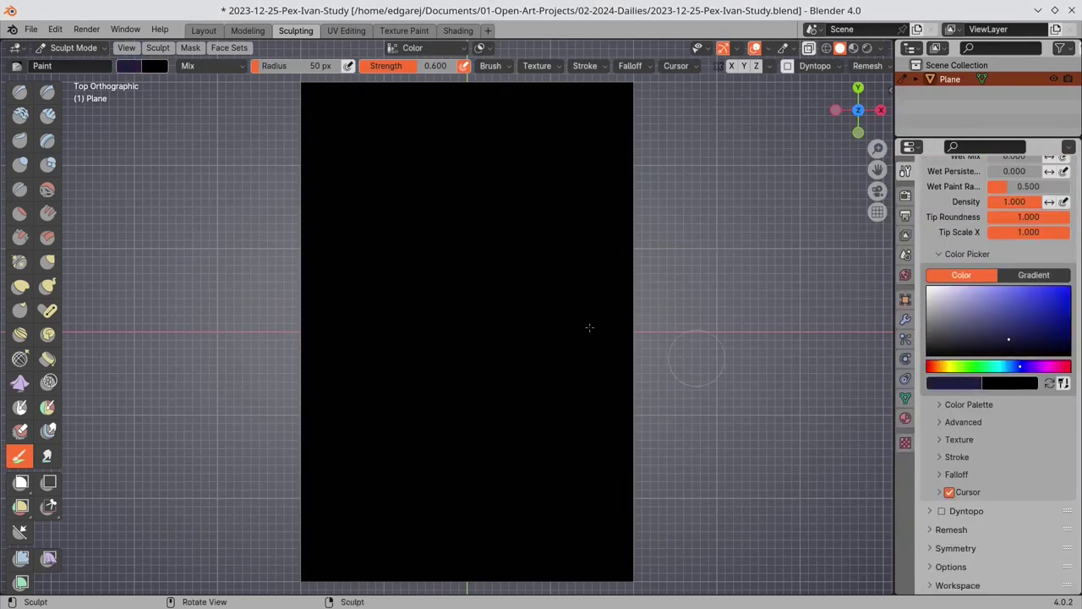
left_click_drag(395, 178, 368, 198)
left_click_drag(330, 134, 313, 94)
middle_click_drag(491, 203, 492, 209, "ctrl")
middle_click_drag(495, 206, 501, 222, "shift")
mouse_move(350, 126)
left_mouse_down()
mouse_move(398, 158)
mouse_move(436, 118)
mouse_move(505, 117)
left_mouse_up()
- Enlarge the brush radius to 94 px and paint more dark blue near the plane's top centre
key("f")
left_click(470, 160)
left_click_drag(462, 159, 506, 173)
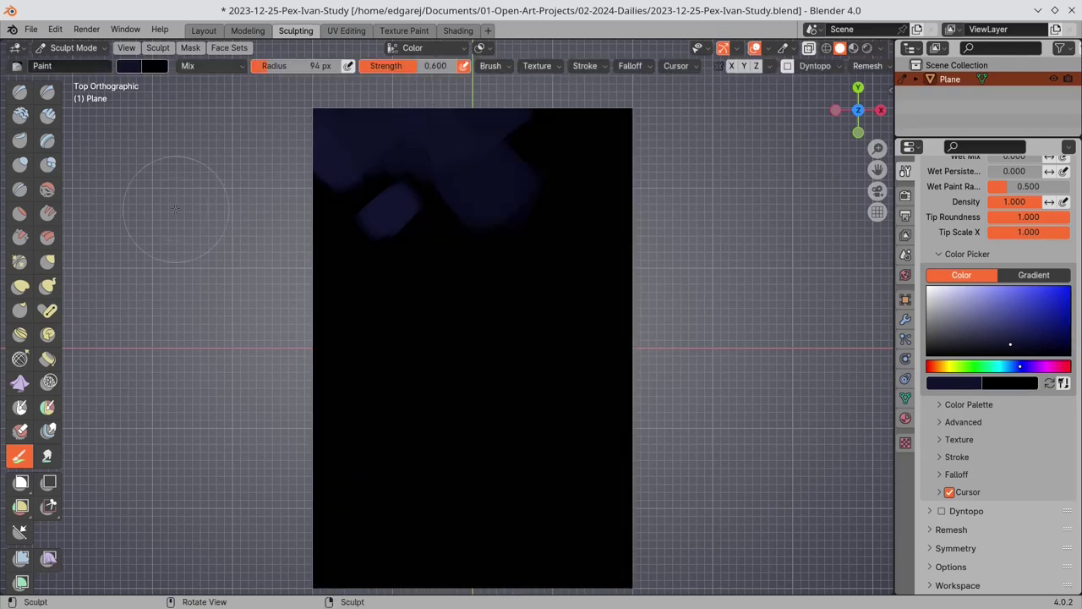
- Start a new scene file without saving the painting changes
left_click(31, 29)
mouse_move(51, 48)
left_click(194, 48)
left_click(479, 338)
- Add a mesh plane to the empty scene
left_click(188, 48)
mouse_move(207, 64)
left_click(339, 65)
- Set the plane's dimensions to 4 m in X and 6 m in Y
key("n")
left_click(809, 308)
type("4")
key("Tab")
type("6")
key("Return")
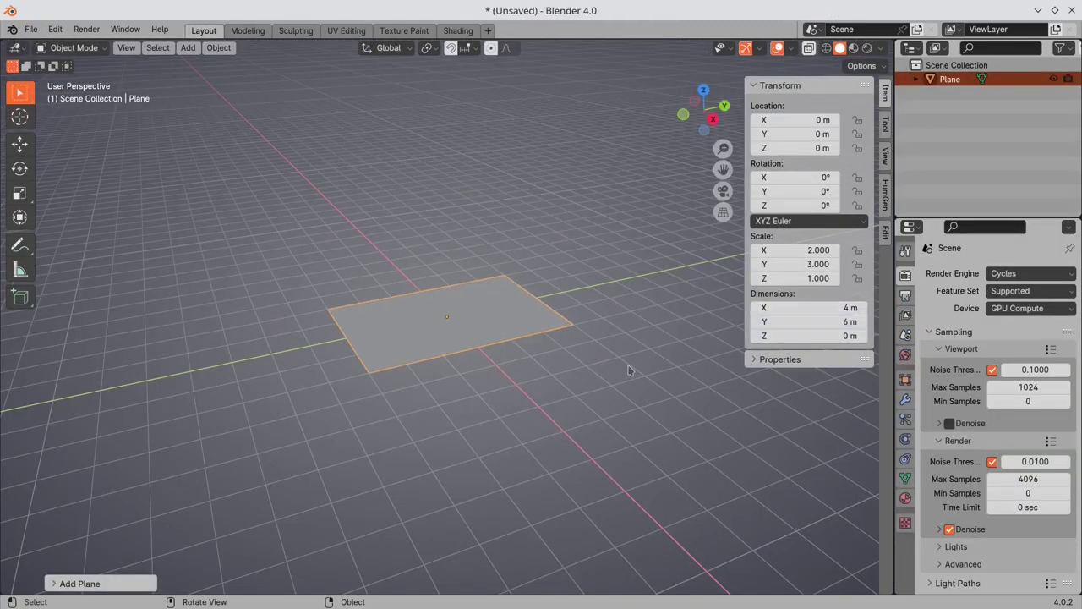
key("n")
- In the UV Editing workspace, select all of the plane's UVs and unwrap them
left_click(346, 31)
left_click(244, 48)
key("a")
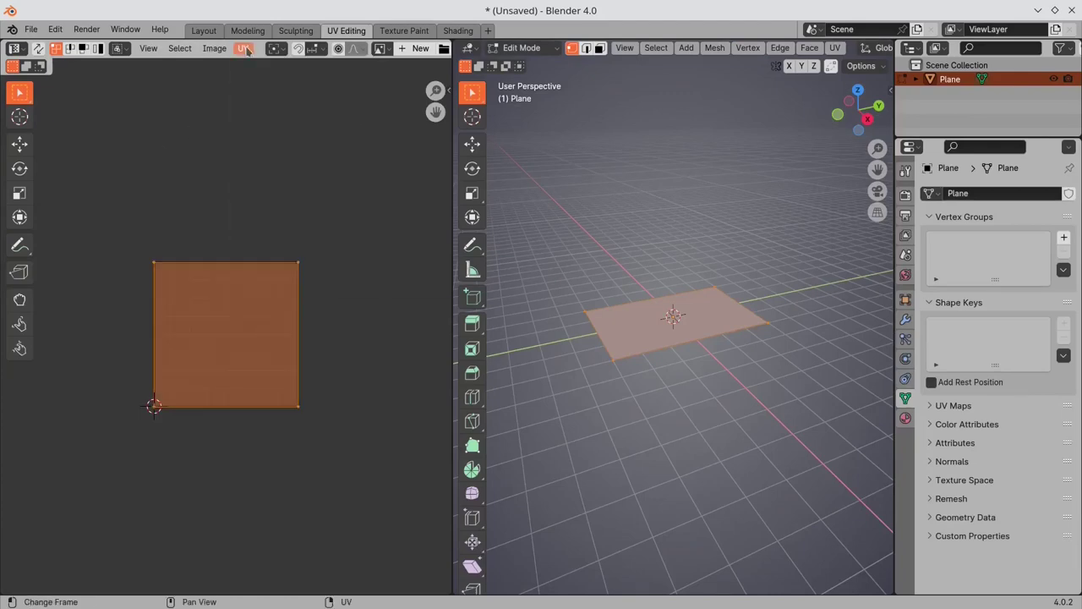
left_click(243, 49)
mouse_move(335, 202)
left_click(427, 203)
- In the Texture Paint workspace, create a blank black 4096 × 4096 px image named Painting
left_click(205, 30)
left_click(405, 30)
left_click(208, 48)
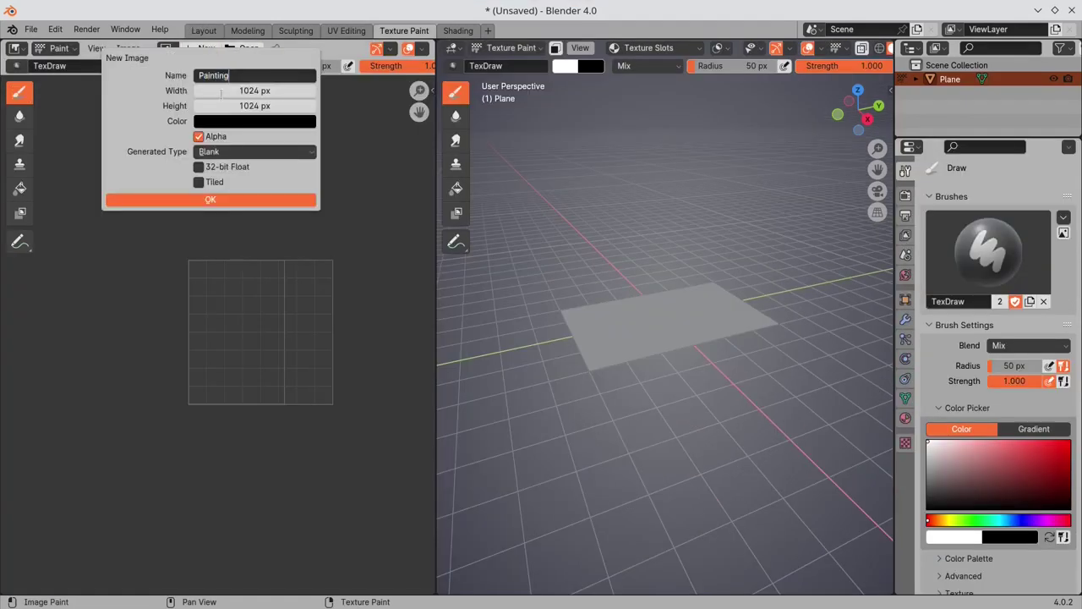
key("Tab")
type("4096")
key("Tab")
type("4096")
key("Return")
left_click(238, 201)
scroll(238, 201, "down", 9)
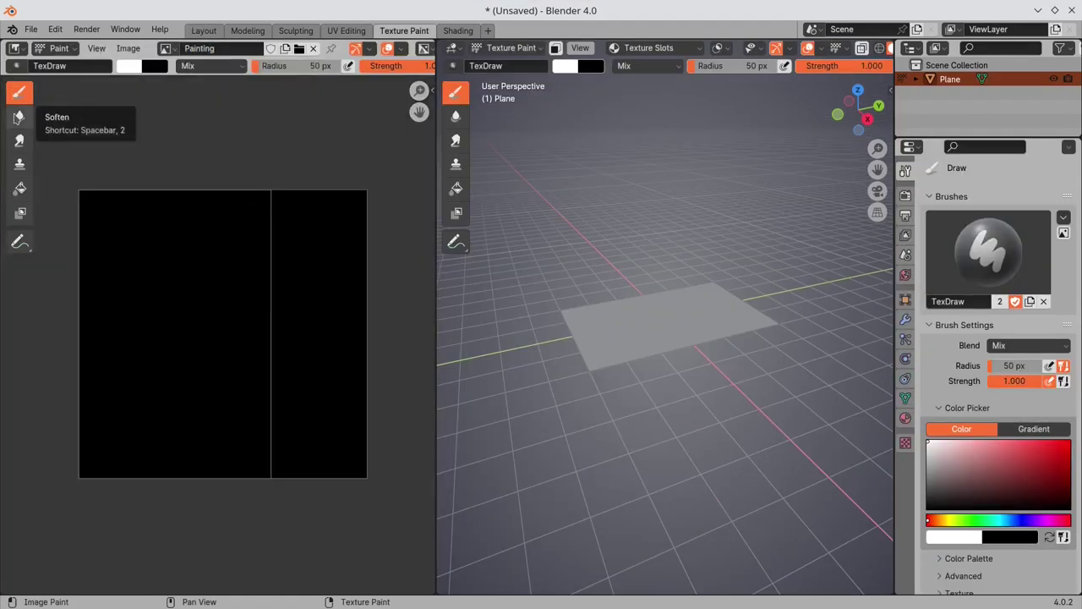
- In the Layout workspace's shader editor, replace the default shader with an Image Texture node linked to the Material Output's Surface
left_click(205, 30)
left_click(17, 49)
left_click(53, 175)
left_click(322, 312)
key("x")
left_click(175, 48)
mouse_move(201, 139)
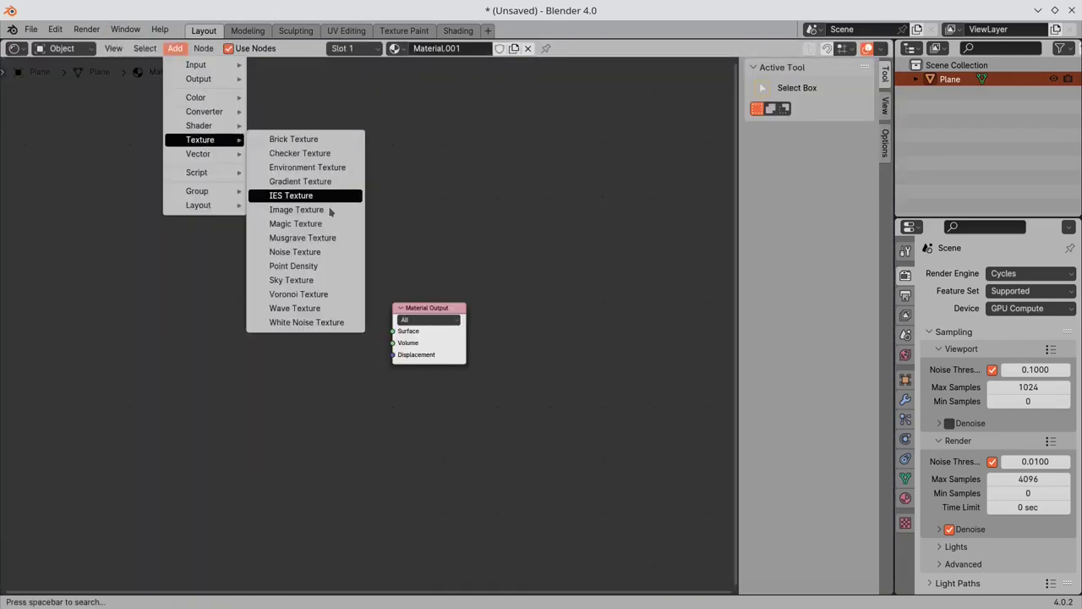
left_click(330, 210)
left_click_drag(330, 320, 393, 332)
- Assign the Painting image to the Image Texture node, and add and link a node that feeds it
left_click(216, 346)
left_click(253, 362)
left_click(175, 49)
left_click_drag(110, 362, 201, 429)
- Return to the 3D viewport and show the plane from the top in material preview
left_click(17, 48)
left_click(46, 91)
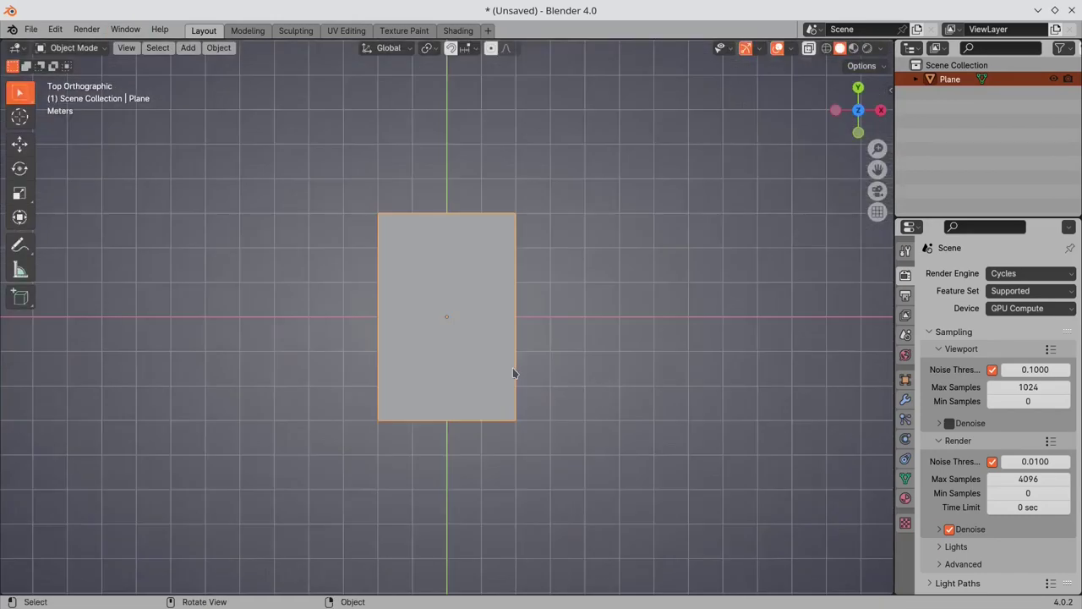
scroll(514, 373, "up", 3)
left_click(853, 48)
- In the Texture Paint workspace, view the plane from the top and set the viewport's lighting to Flat
left_click(404, 31)
key("KP_7")
scroll(666, 49, "down", 2)
left_click(881, 49)
left_click(918, 118)
- Enlarge the image editor area and hide the 3D viewport's overlays, gizmos and tool list
left_click_drag(437, 359, 694, 359)
scroll(833, 48, "down", 5)
left_click(833, 48)
left_click(802, 48)
key("t")
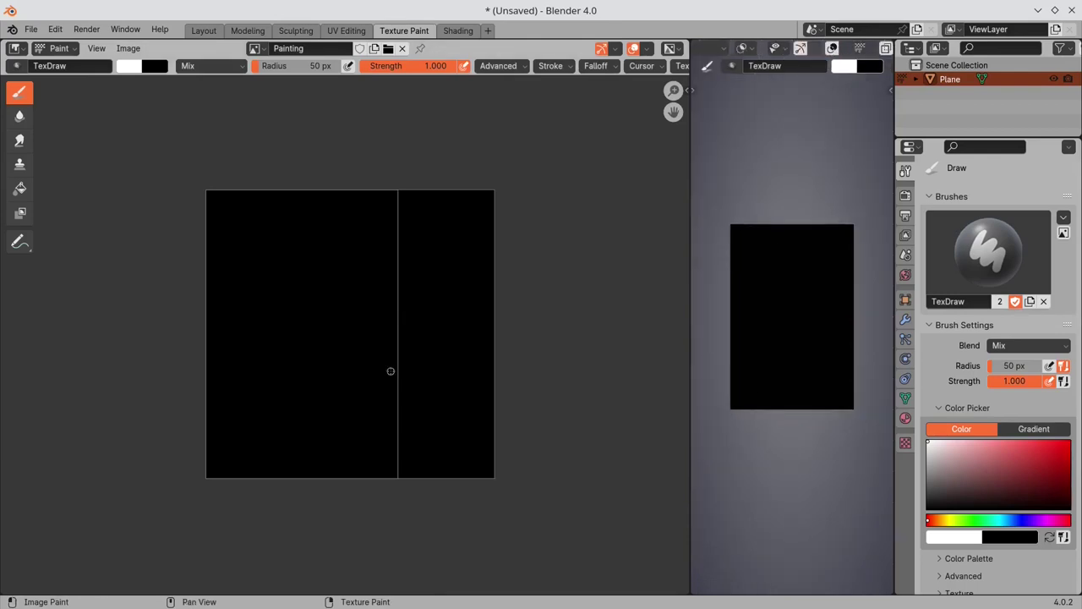
scroll(382, 368, "up", 1)
middle_click_drag(382, 368, 447, 381)
- Save the new scene over the existing file 2023-12-25-Pex-Ivan-Study.blend
left_click(31, 30)
left_click(63, 148)
double_click(499, 319)
- Create a new texture for the TexDraw brush and load the square brush shape image into it
left_click(906, 443)
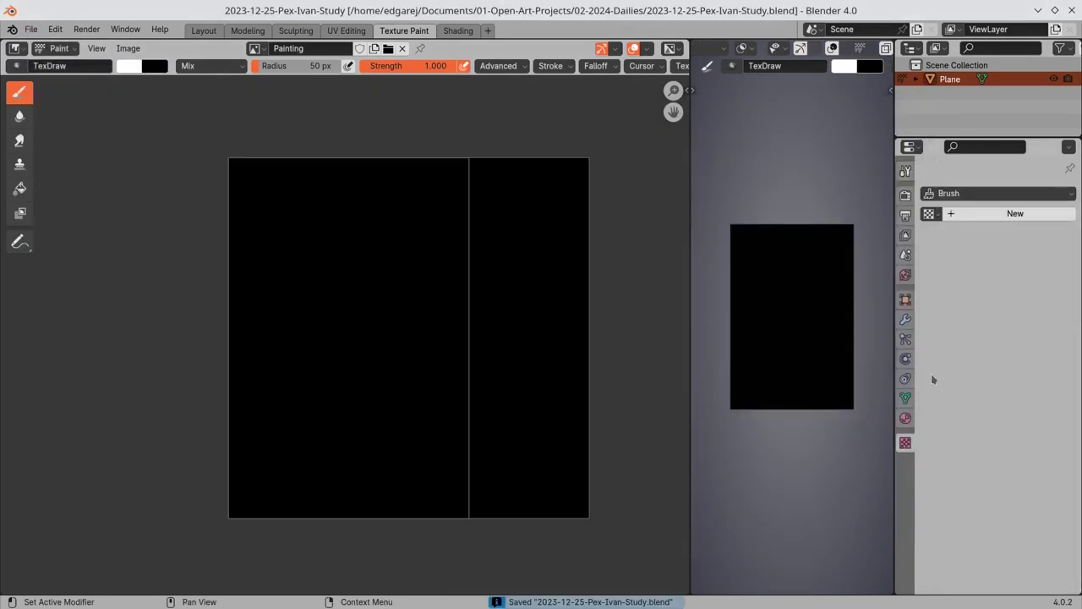
left_click(998, 215)
left_click(1045, 437)
left_click(216, 504)
double_click(812, 203)
- Assign the new texture as the TexDraw brush's texture mask and remove it from the brush's texture slot
left_click(906, 171)
scroll(998, 381, "down", 6)
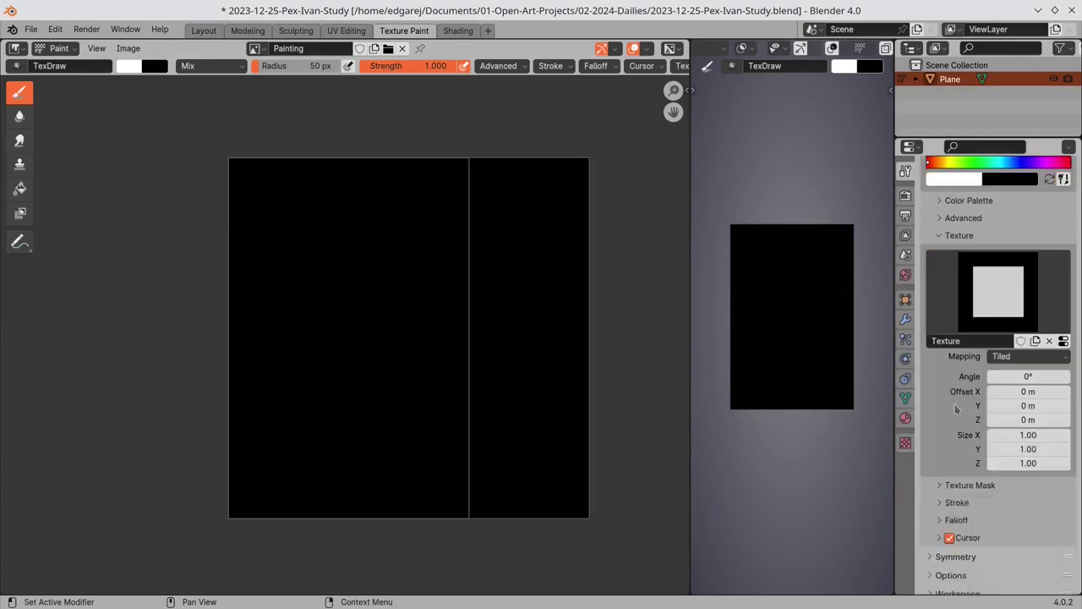
left_click(970, 484)
left_click(998, 541)
left_click(646, 306)
left_click(1049, 341)
- Choose a dark blue color and a 460 px radius, and paint strokes in the Painting image's upper-left area
scroll(964, 408, "down", 4)
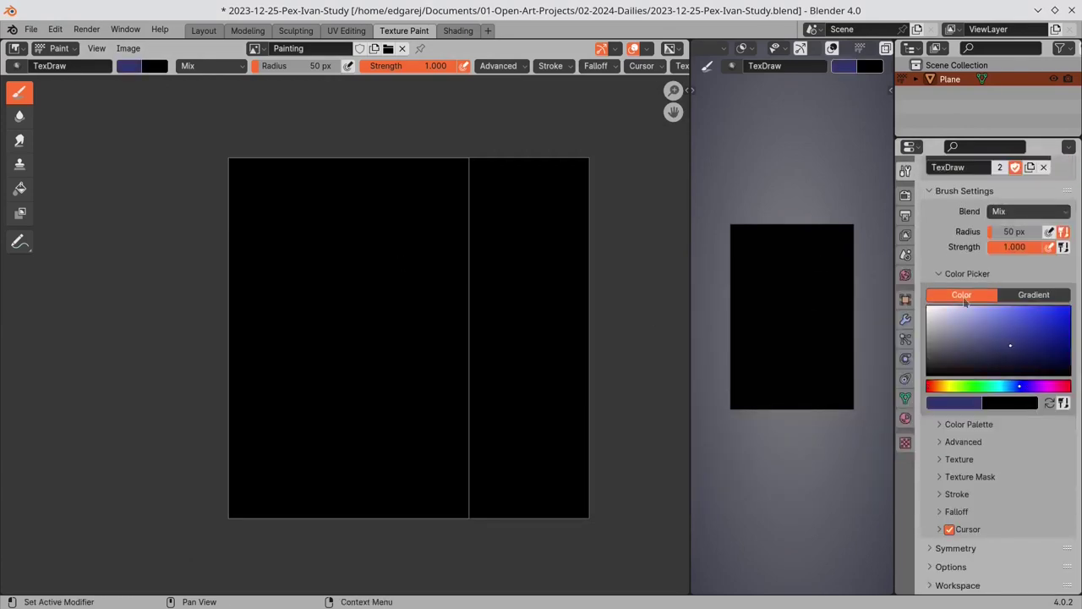
mouse_move(331, 212)
left_mouse_down()
mouse_move(331, 254)
mouse_move(391, 330)
left_mouse_up()
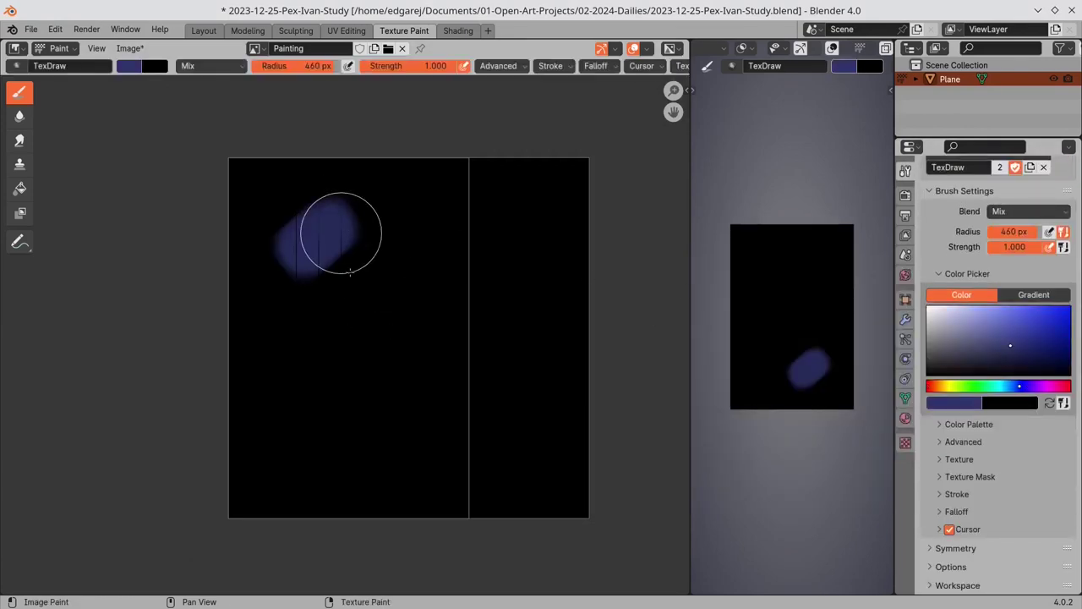
middle_click_drag(361, 274, 362, 221, "ctrl")
left_click_drag(295, 181, 317, 191)
left_click_drag(362, 160, 384, 200)
- Join the 3D viewport area into the image editor and paint more blue strokes near the image's top
right_click(690, 299)
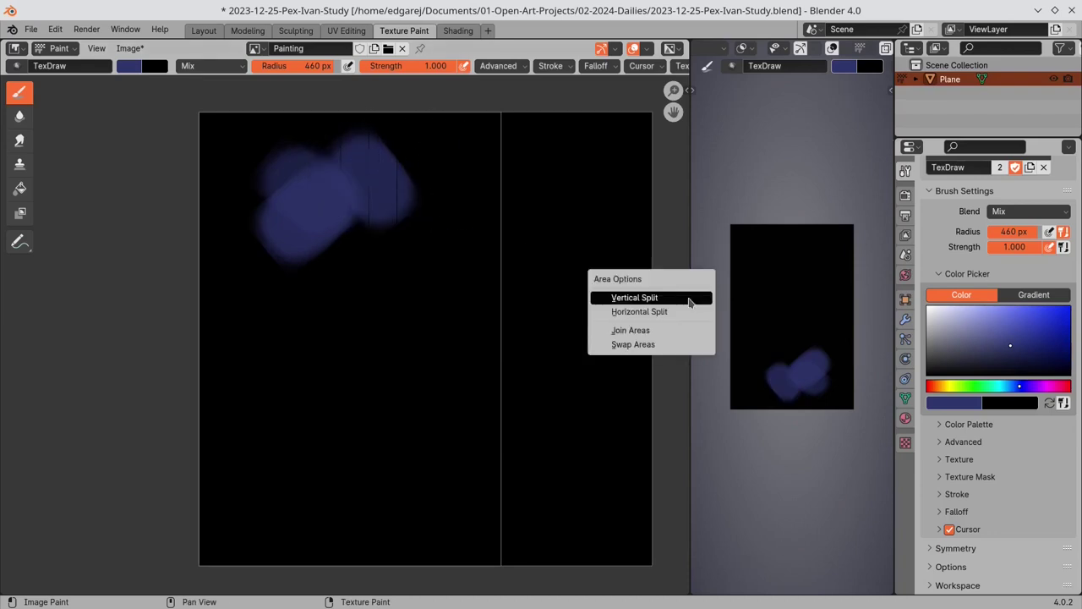
left_click(651, 331)
left_click(712, 334)
mouse_move(525, 210)
left_mouse_down()
mouse_move(512, 200)
mouse_move(533, 142)
left_mouse_up()
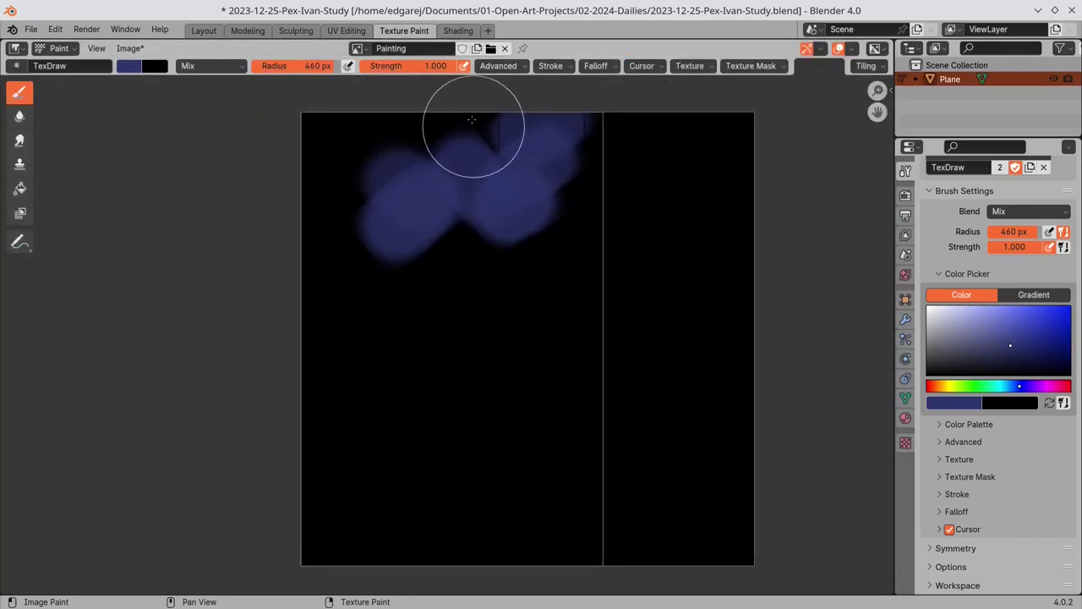
- Start a new empty scene file
left_click(30, 28)
left_click(338, 39)
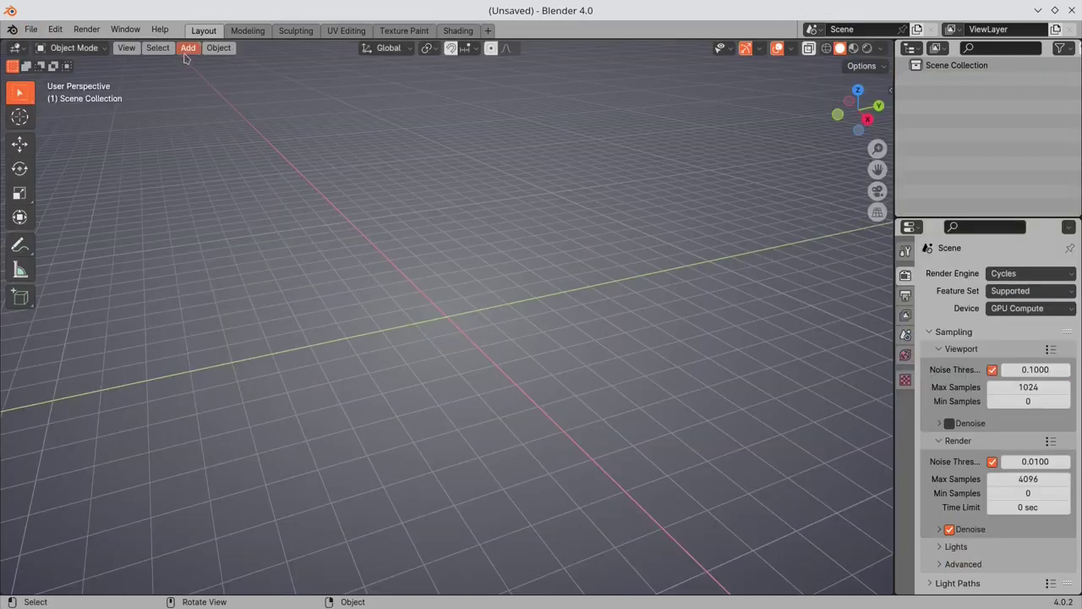
- Add a plane, set its dimensions to 4 m by 6 m, and apply its scale
left_click(187, 50)
left_click(345, 64)
key("n")
double_click(809, 307)
type("4")
key("Tab")
type("6")
key("Return")
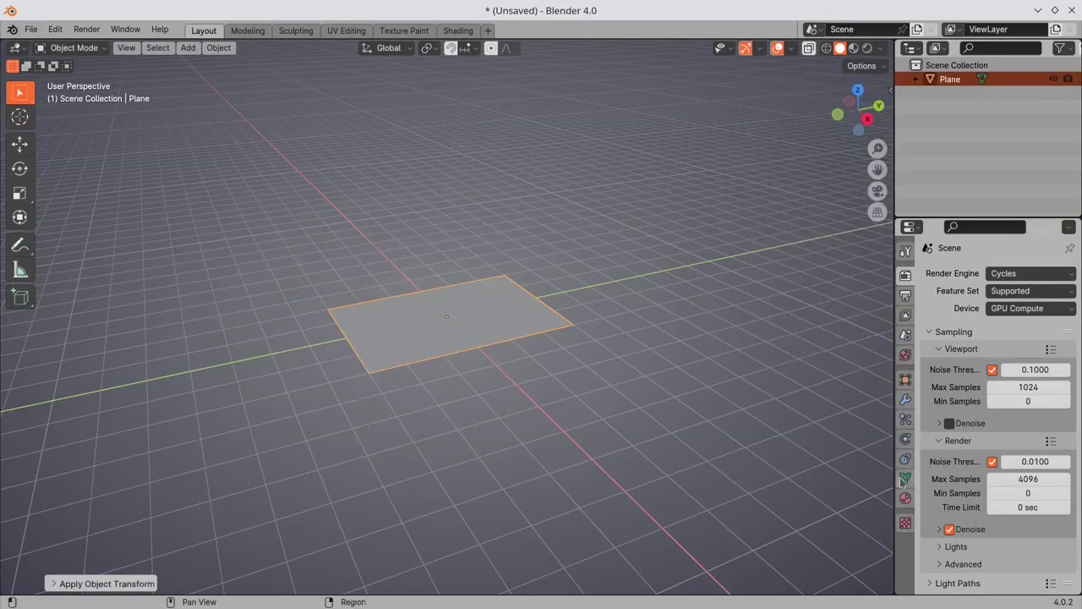
- Subdivide the whole plane repeatedly in Edit Mode until the mesh has 4,194,304 faces
left_click(905, 478)
key("Tab")
key("KP_7")
right_click(478, 347)
left_click(444, 281)
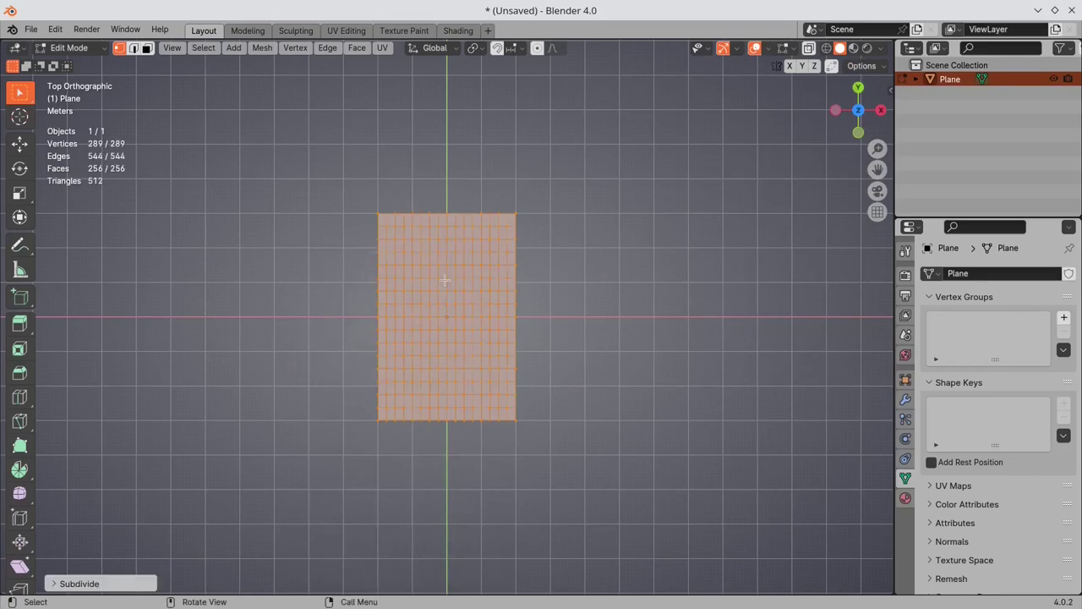
right_click(445, 281)
left_click(445, 282)
right_click(445, 282)
left_click(445, 282)
right_click(444, 282)
left_click(446, 280)
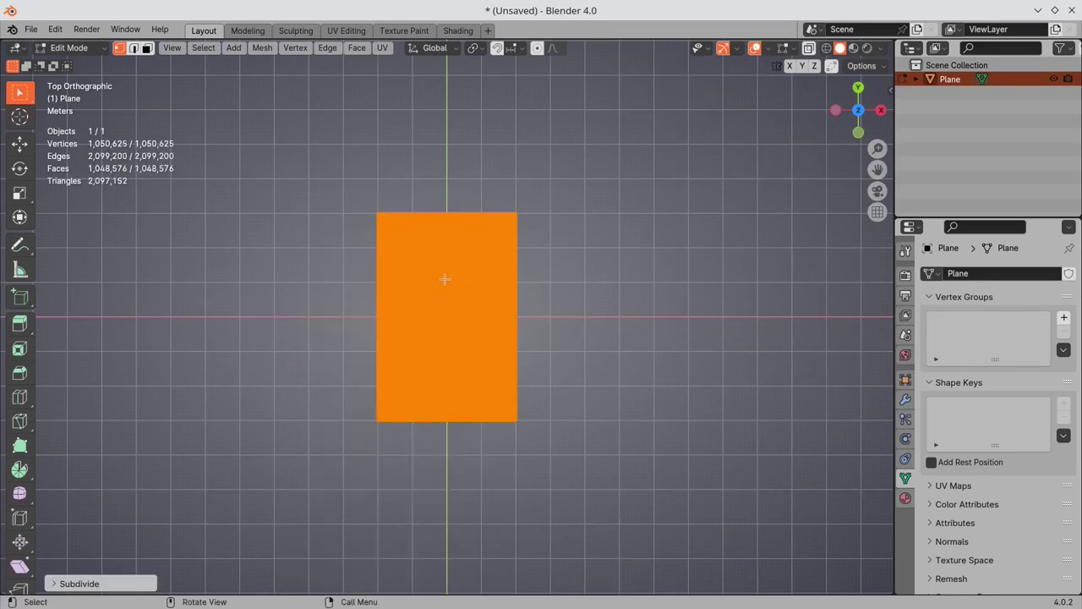
right_click(445, 281)
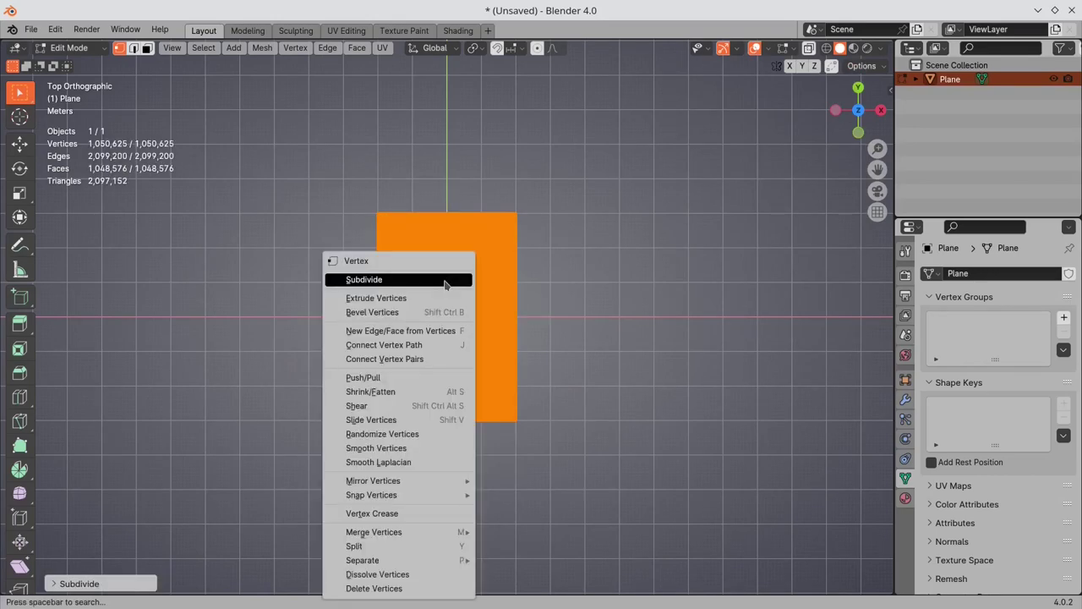
left_click(445, 280)
- Save the subdivided scene file and return the plane to Object Mode
key("ctrl+s")
key("Return")
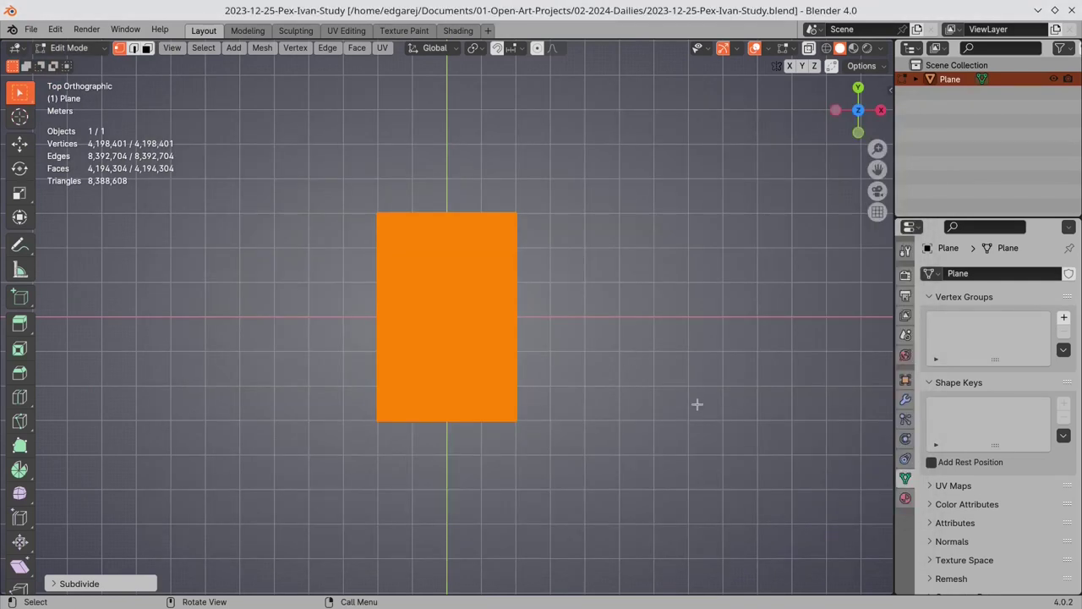
key("Tab")
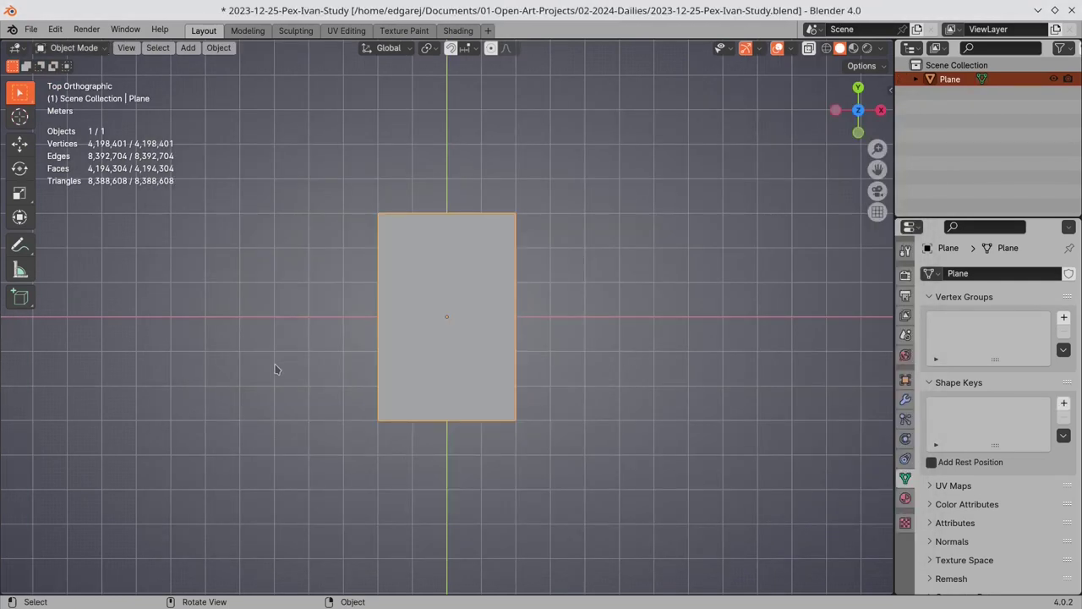
- Add a black color attribute to the plane with the Vertex domain and Color data type
left_click(967, 504)
left_click(1064, 519)
left_click(967, 522)
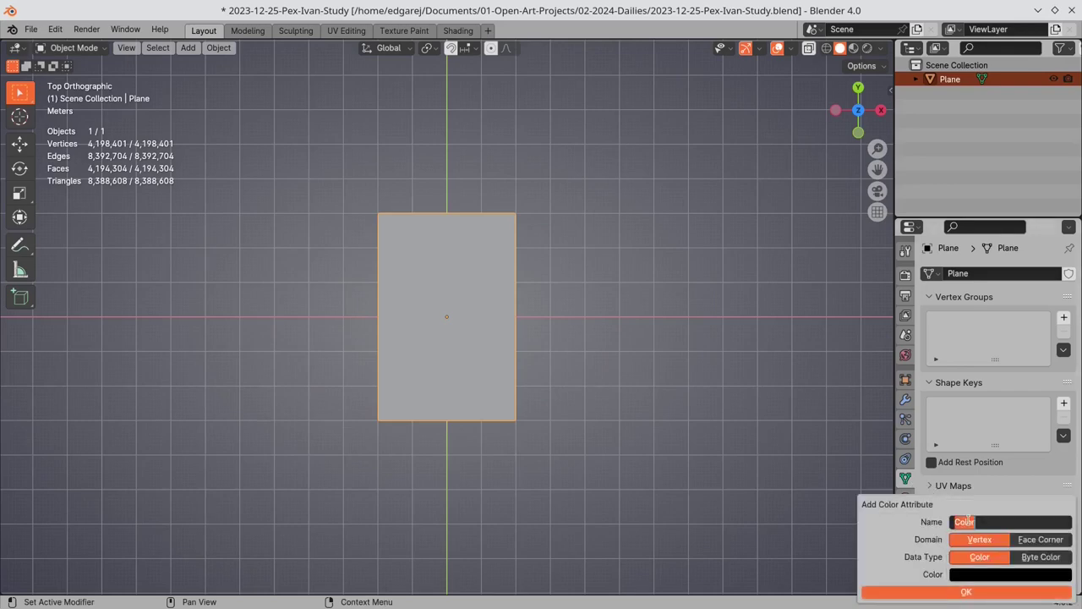
left_click(967, 592)
- Create a material for the plane, replace its shader with a color attribute node linked to the output, and restore the 3D viewport
left_click(16, 47)
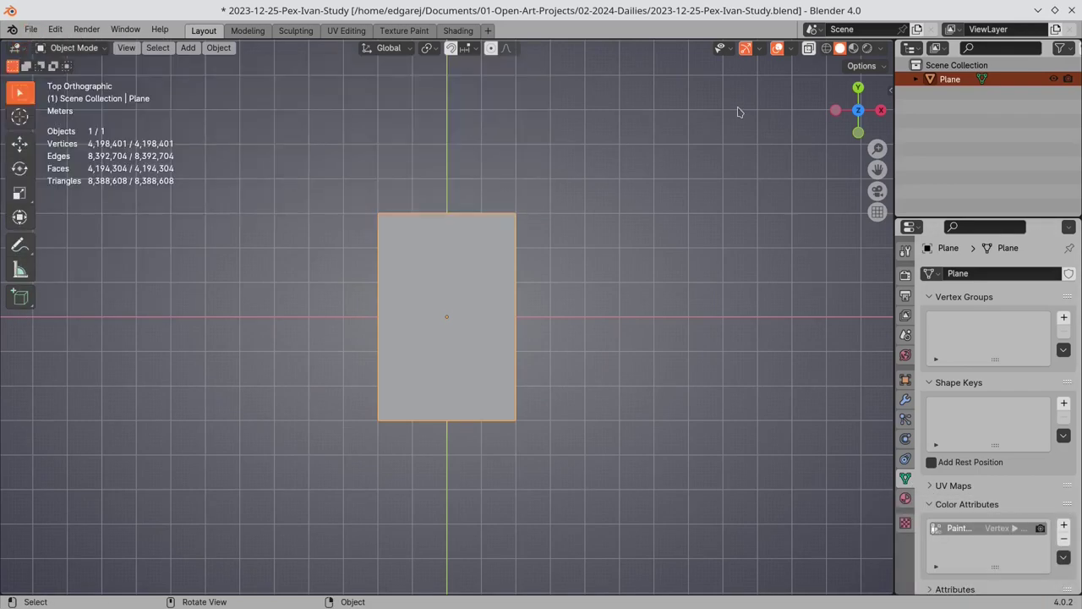
left_click(16, 48)
left_click(59, 168)
left_click(483, 48)
key("x")
left_click(175, 48)
left_click(311, 120)
left_click(225, 274)
left_click_drag(295, 288, 392, 330)
left_click(16, 47)
left_click(42, 82)
- Open the Sculpting workspace in top view and set the viewport shading to flat lighting with attribute color
scroll(430, 235, "up", 4)
left_click(296, 31)
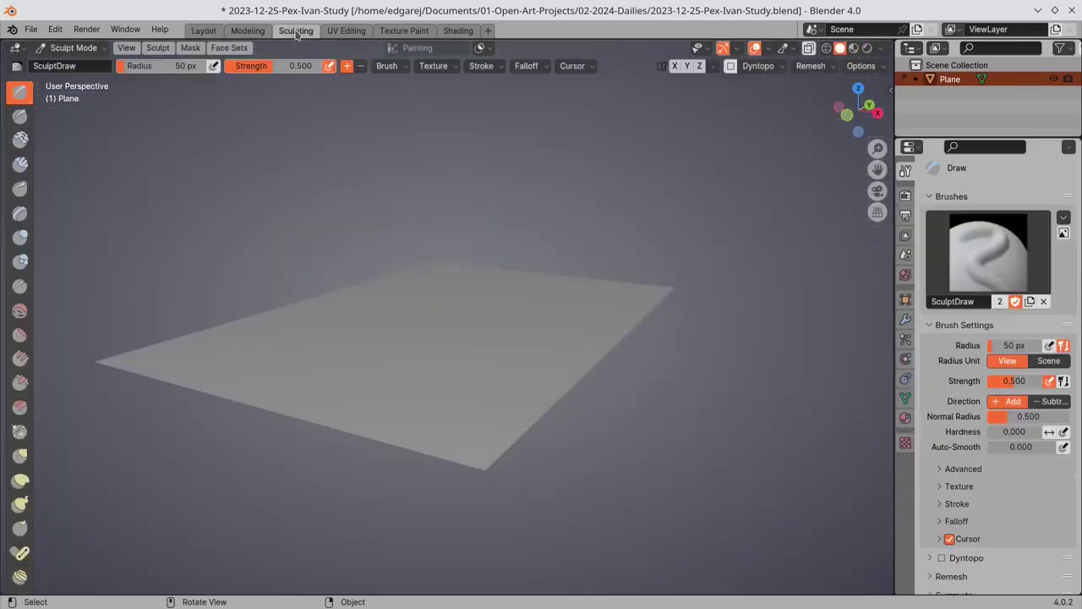
left_click_drag(37, 262, 71, 263)
key("KP_7")
middle_click_drag(246, 279, 246, 296, "ctrl")
middle_click_drag(246, 296, 275, 310, "shift")
left_click(769, 48)
left_click(687, 106)
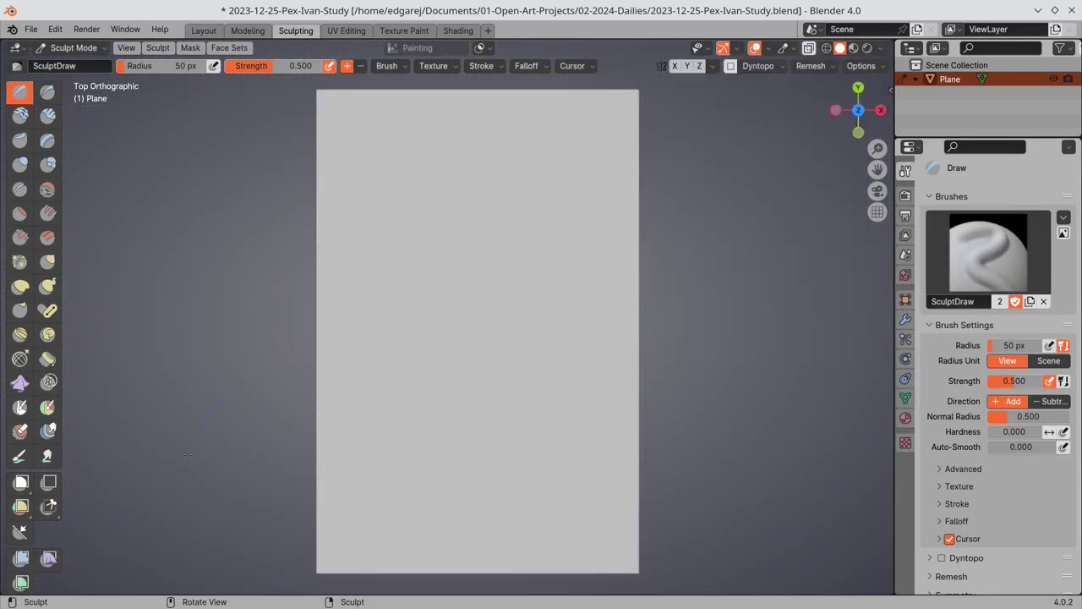
left_click(881, 48)
left_click(918, 118)
left_click(927, 186)
- Select the Paint brush, give it an image texture with View Plane mapping and Rake, and save the file
left_click(19, 456)
left_click(906, 444)
left_click(998, 214)
left_click(1045, 437)
double_click(392, 212)
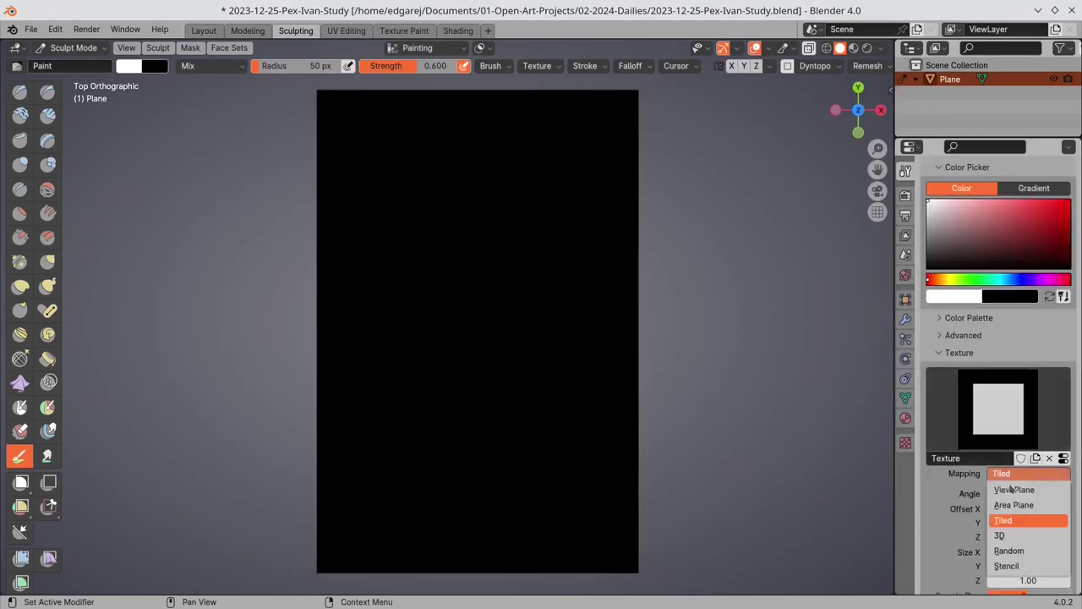
left_click(30, 29)
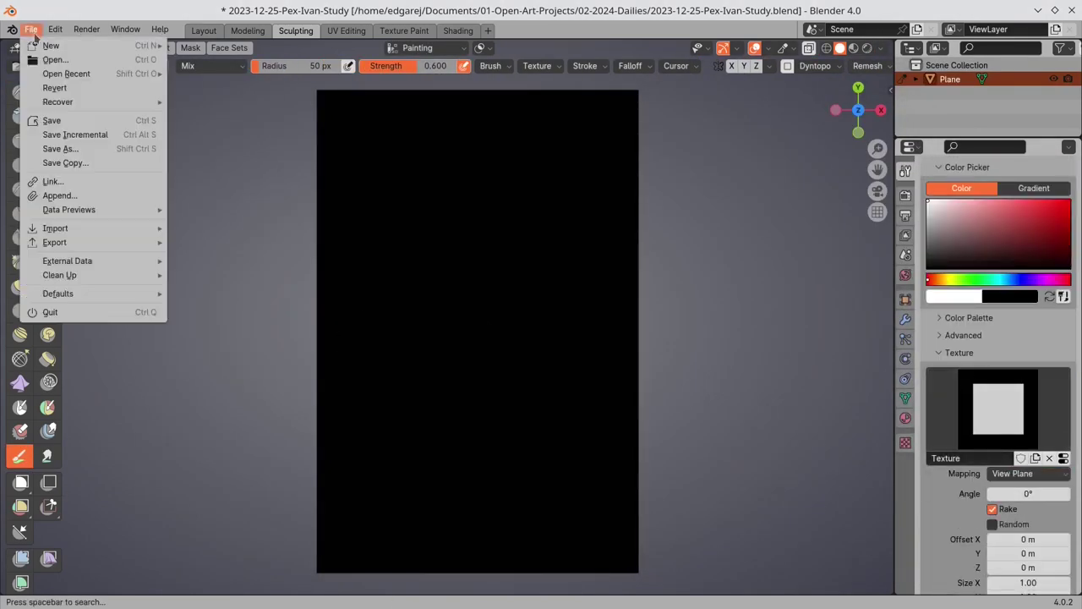
left_click(52, 120)
- Choose a dark blue color and a 68 px radius, and paint over the upper half of the canvas
left_click(1020, 279)
left_click(998, 235)
left_click_drag(338, 156, 428, 117)
left_click_drag(499, 160, 501, 157)
middle_click_drag(500, 135, 504, 159, "ctrl")
key("f")
left_click(505, 157)
left_click_drag(508, 155, 544, 258)
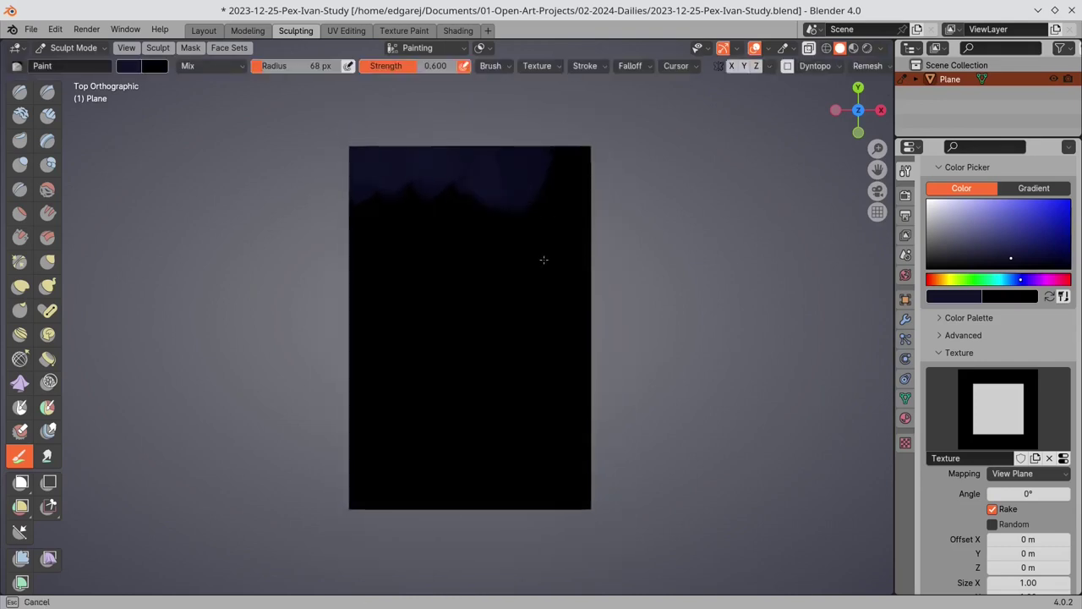
left_click_drag(581, 173, 572, 153)
mouse_move(378, 198)
left_mouse_down()
mouse_move(457, 241)
mouse_move(554, 229)
mouse_move(469, 242)
left_mouse_up()
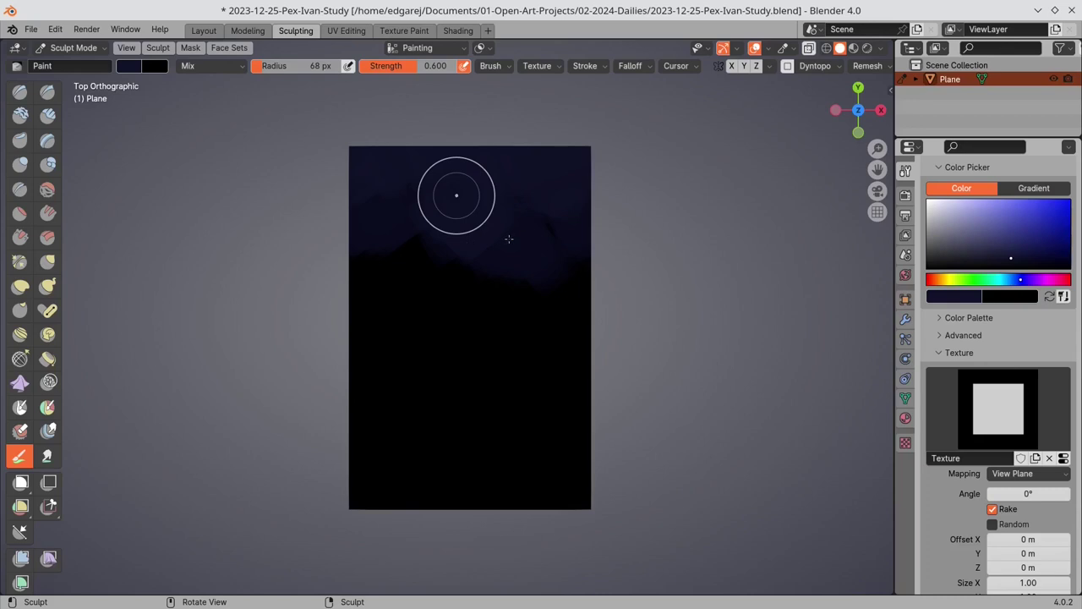
left_click_drag(389, 301, 545, 288)
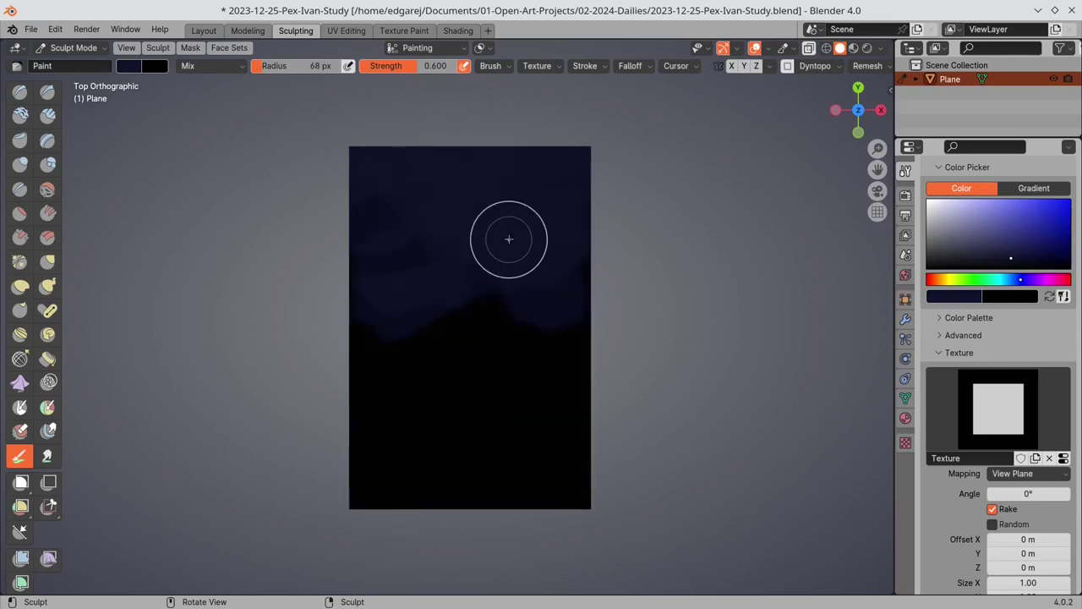
- Choose a dark bluish gray color and paint over the lower half of the canvas
left_click(948, 245)
mouse_move(382, 361)
left_mouse_down()
mouse_move(478, 340)
mouse_move(451, 333)
mouse_move(558, 342)
left_mouse_up()
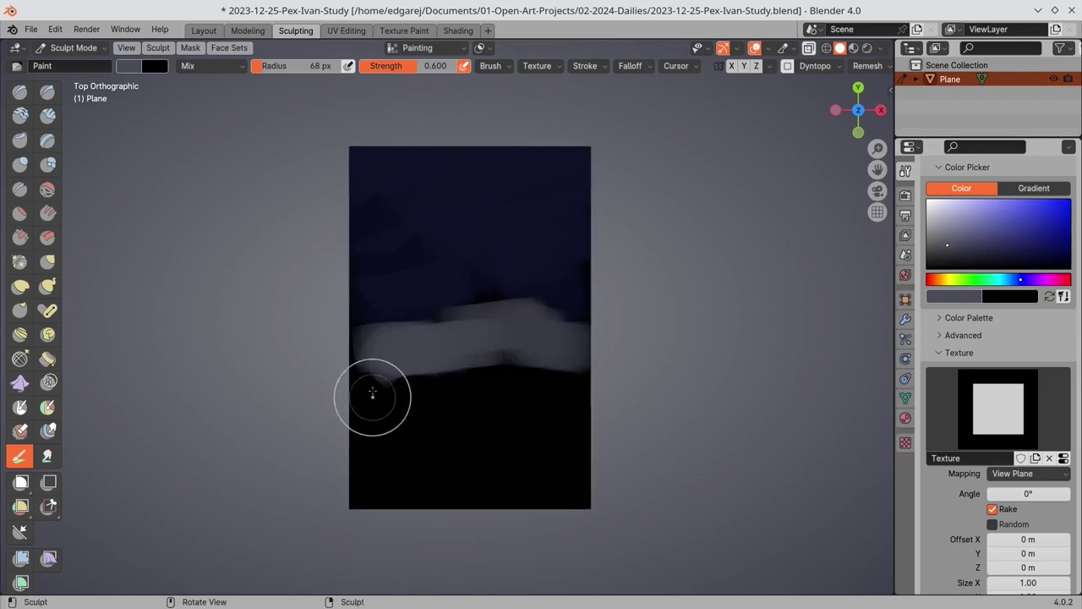
left_click_drag(372, 393, 580, 476)
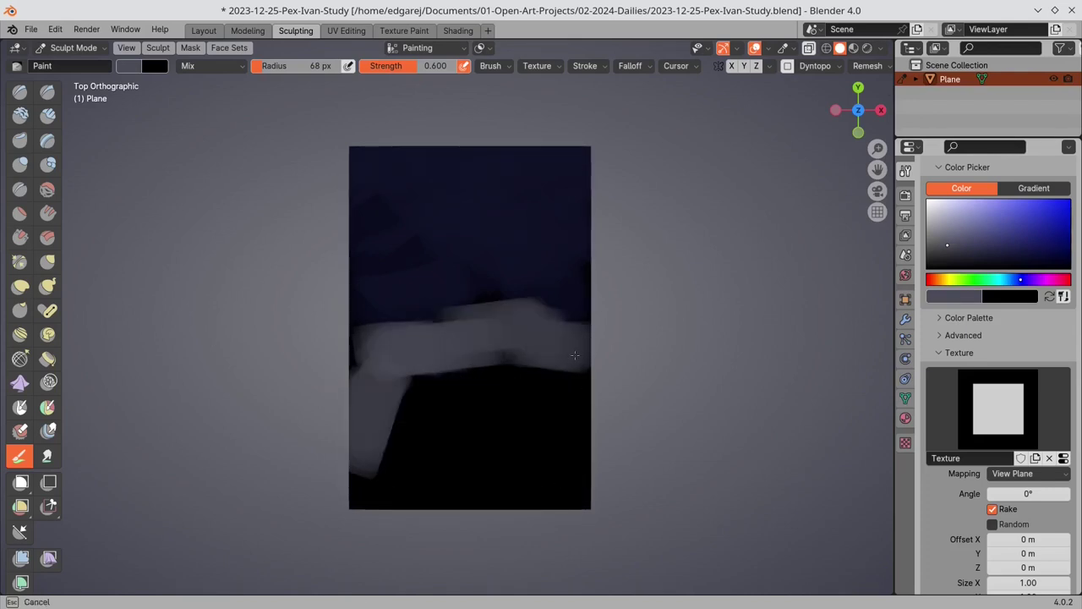
mouse_move(575, 355)
left_mouse_down()
mouse_move(506, 403)
mouse_move(575, 473)
left_mouse_up()
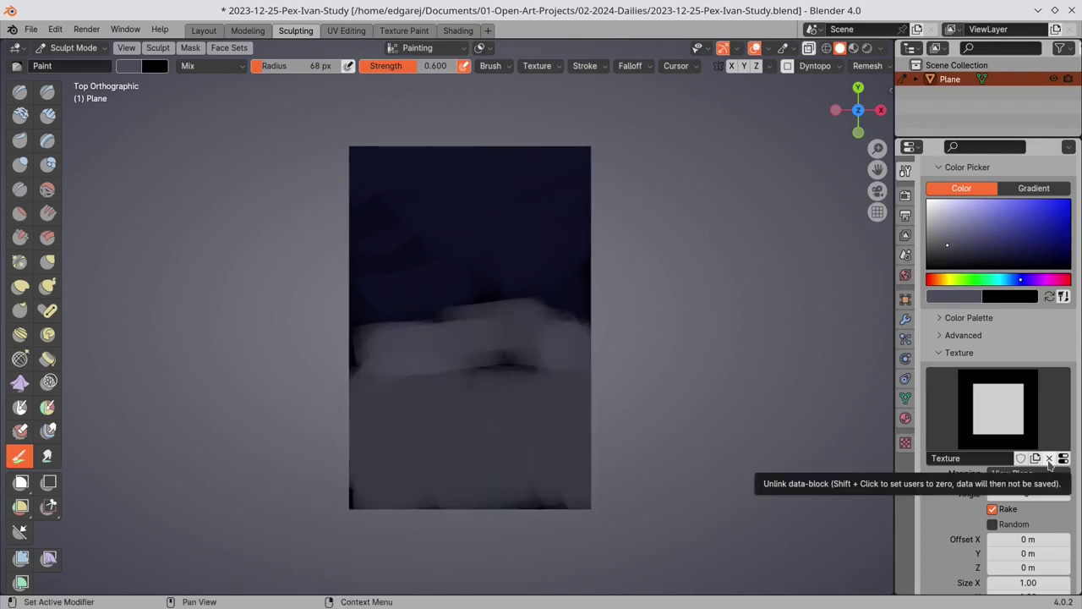
- Remove the brush's texture and paint softer gray strokes on the ground and dark blue strokes across the sky
mouse_move(490, 373)
left_mouse_down()
mouse_move(524, 373)
mouse_move(459, 378)
left_mouse_up()
left_click_drag(444, 454, 445, 469)
left_click(1012, 262)
mouse_move(464, 169)
left_mouse_down()
mouse_move(443, 164)
mouse_move(431, 273)
mouse_move(459, 326)
mouse_move(386, 244)
left_mouse_up()
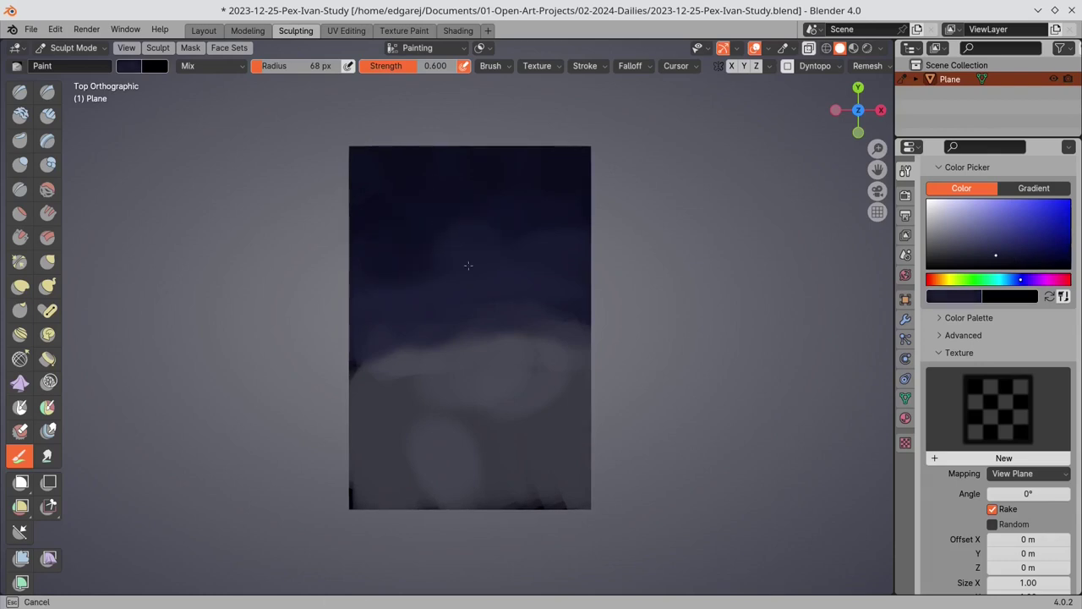
left_click_drag(469, 265, 491, 255)
- Set the brush radius to 39 px and blend sampled dark blues across the sky area
key("s")
key("f")
left_click(527, 225)
key("s")
mouse_move(454, 293)
left_mouse_down()
mouse_move(416, 216)
mouse_move(381, 221)
left_mouse_up()
key("s")
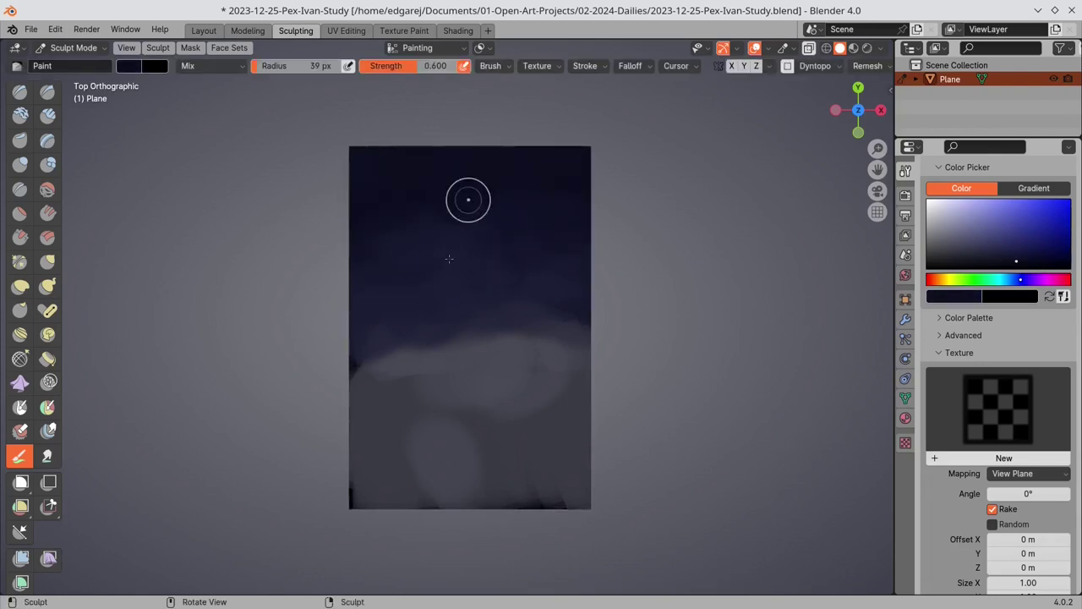
key("s")
- Smooth the horizon between the blue sky and gray ground with sampled colors, reducing the radius to 16 px
mouse_move(391, 348)
left_mouse_down()
mouse_move(371, 345)
mouse_move(511, 333)
mouse_move(379, 341)
left_mouse_up()
key("s")
key("f")
left_click(404, 309)
key("s")
key("s")
key("s")
mouse_move(390, 338)
left_mouse_down()
mouse_move(362, 341)
mouse_move(392, 326)
left_mouse_up()
key("s")
key("s")
left_click_drag(564, 331, 566, 327)
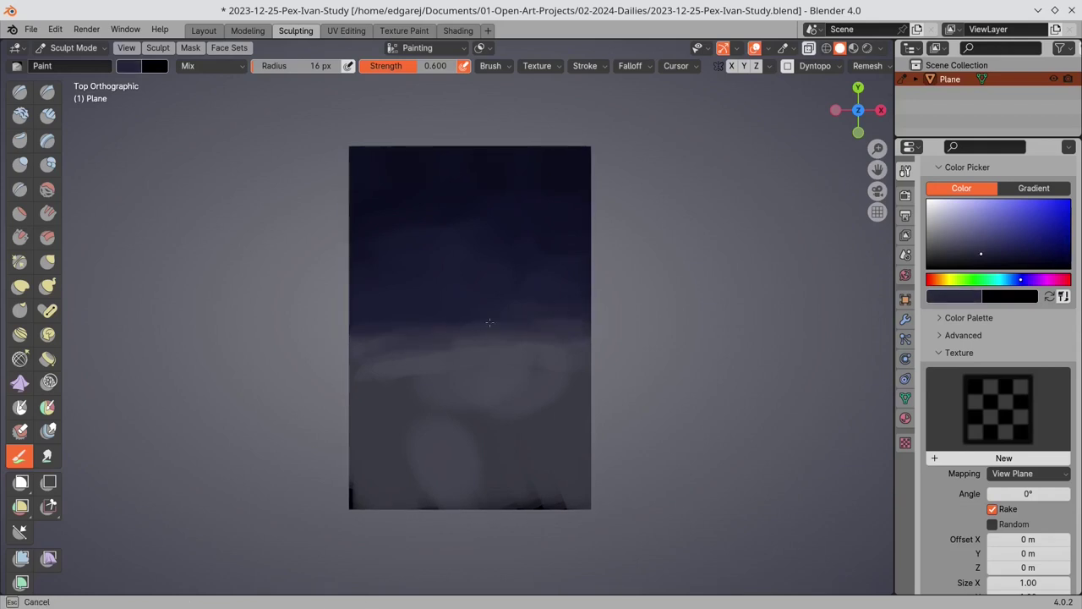
- Even out the gray ground with sampled grays at 41 px and 14 px radius, and save the file
key("s")
key("f")
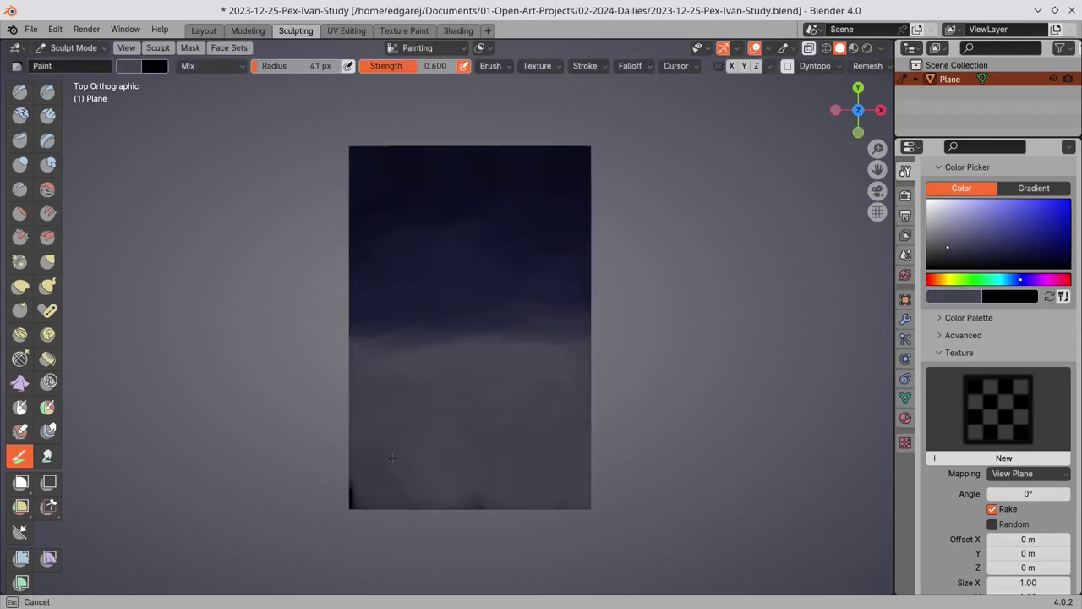
left_click_drag(392, 457, 369, 497)
key("s")
left_click_drag(558, 478, 364, 499)
key("f")
left_click(518, 448)
left_click_drag(576, 429, 516, 446)
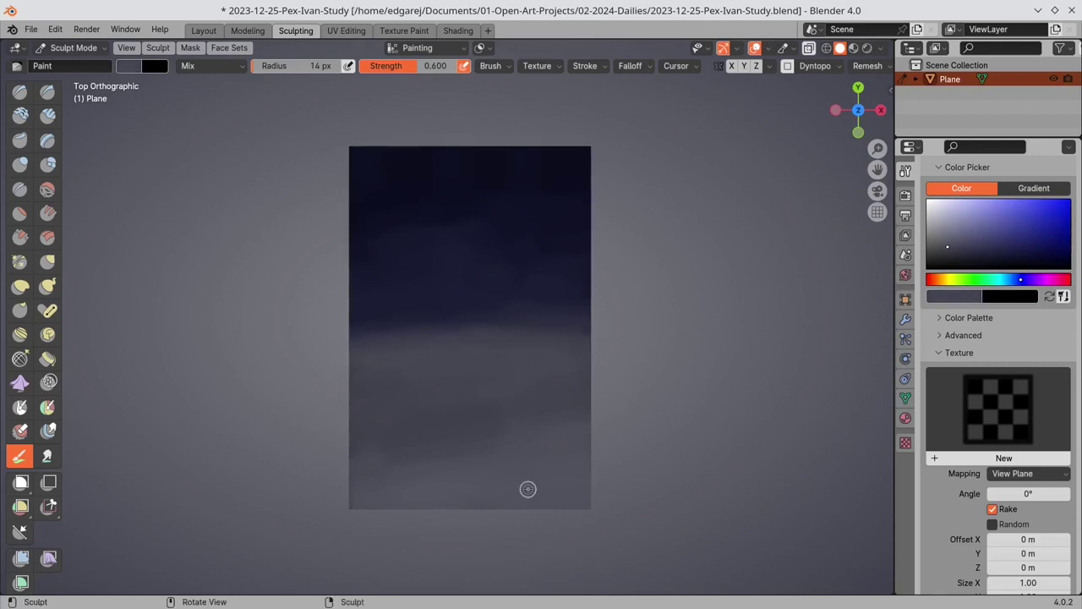
key("ctrl+s")
- Outline and fill a large light gray, round-topped shape across the lower canvas with the 14 px brush
key("s")
mouse_move(415, 368)
left_mouse_down()
mouse_move(519, 356)
mouse_move(509, 362)
left_mouse_up()
left_click_drag(384, 495, 596, 465)
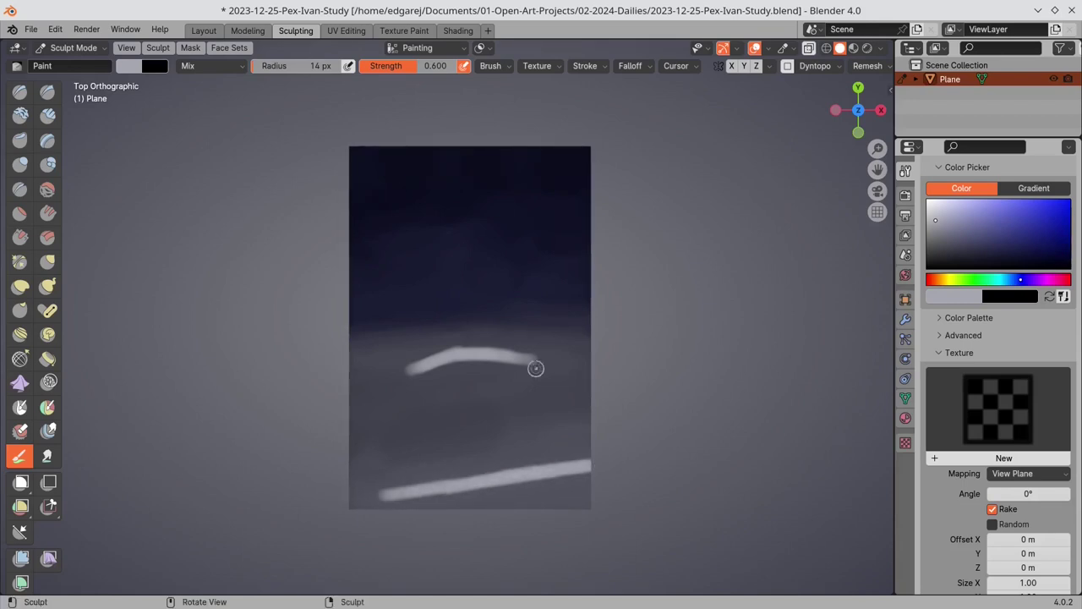
left_click_drag(531, 361, 595, 408)
mouse_move(413, 371)
left_mouse_down()
mouse_move(404, 416)
mouse_move(414, 372)
mouse_move(508, 370)
mouse_move(528, 382)
mouse_move(449, 400)
left_mouse_up()
mouse_move(404, 441)
left_mouse_down()
mouse_move(558, 470)
mouse_move(402, 461)
mouse_move(499, 398)
mouse_move(551, 444)
left_mouse_up()
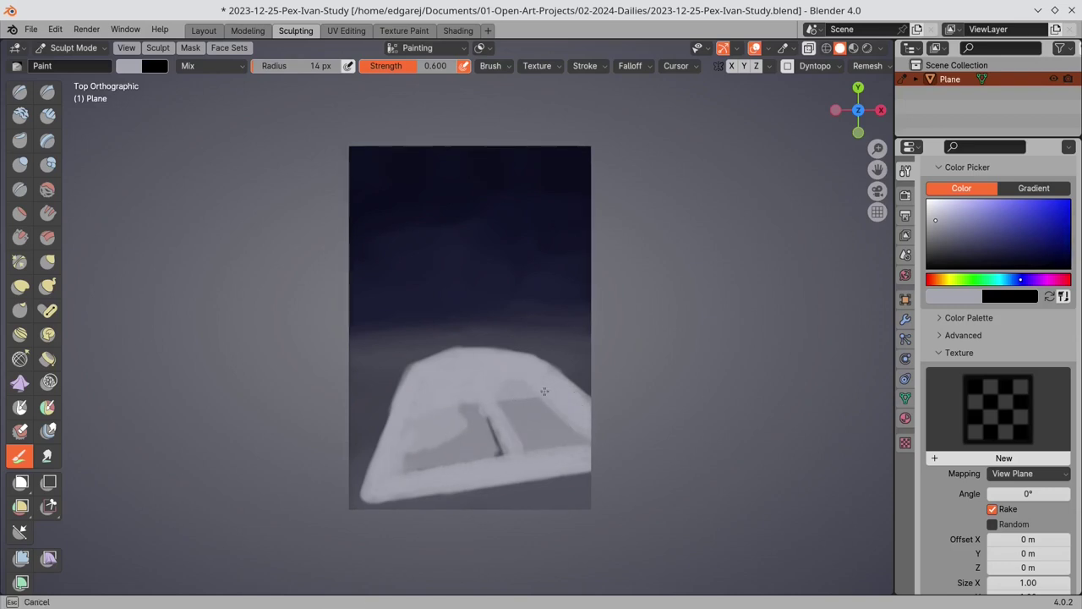
mouse_move(544, 391)
left_mouse_down()
mouse_move(558, 427)
mouse_move(420, 421)
left_mouse_up()
key("s")
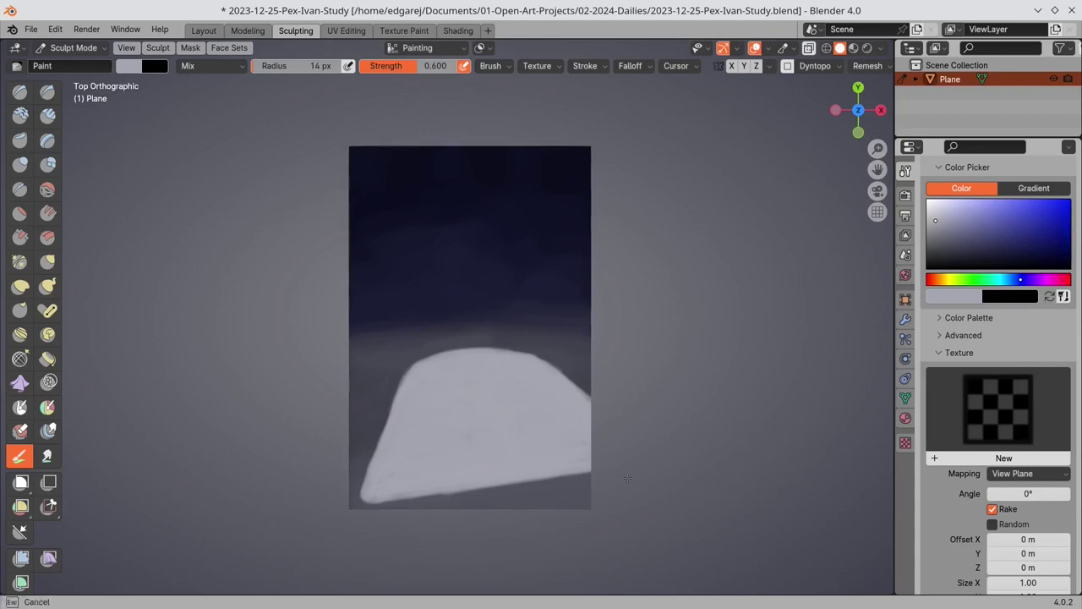
- In the Layout workspace, rotate the painted plane 90° about X so it stands upright, and apply the rotation
key("ctrl+KP_7")
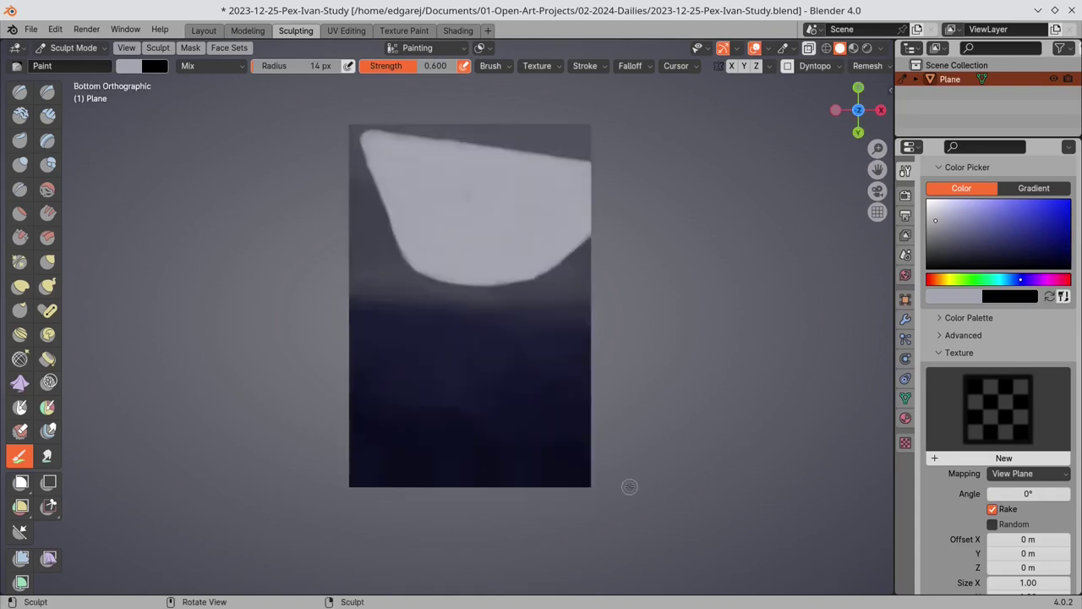
key("KP_7")
middle_click_drag(626, 484, 564, 310)
key("KP_7")
left_click(204, 32)
middle_click_drag(754, 474, 650, 420)
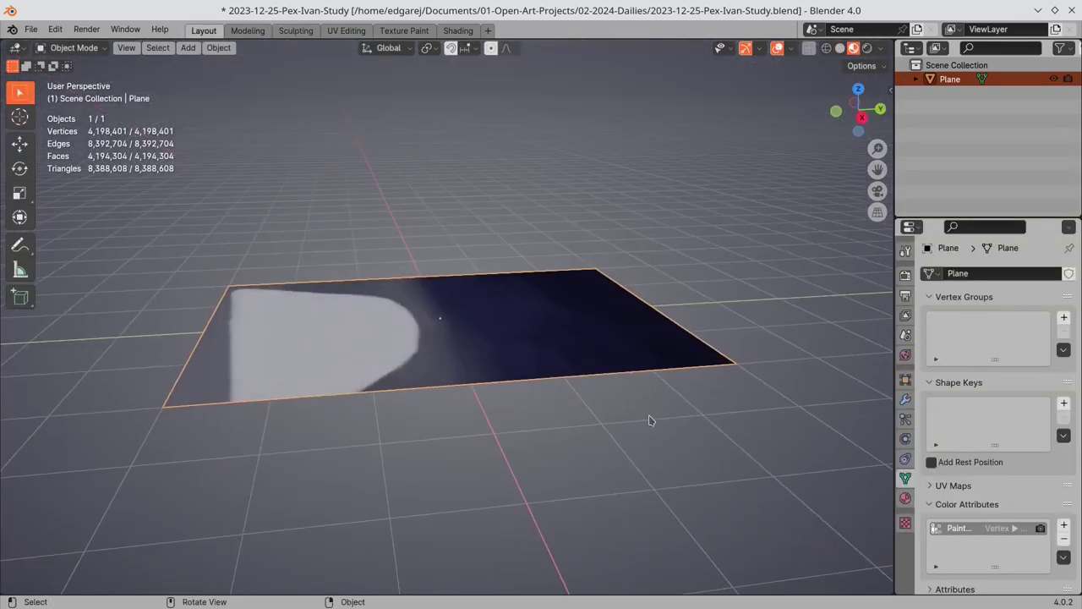
left_click(20, 170)
left_click_drag(405, 281, 390, 306)
key("n")
double_click(802, 178)
type("90")
key("Return")
key("ctrl+a")
left_click(621, 320)
- View the upright plane from the front, return to the Sculpting workspace, and save the file
key("KP_1")
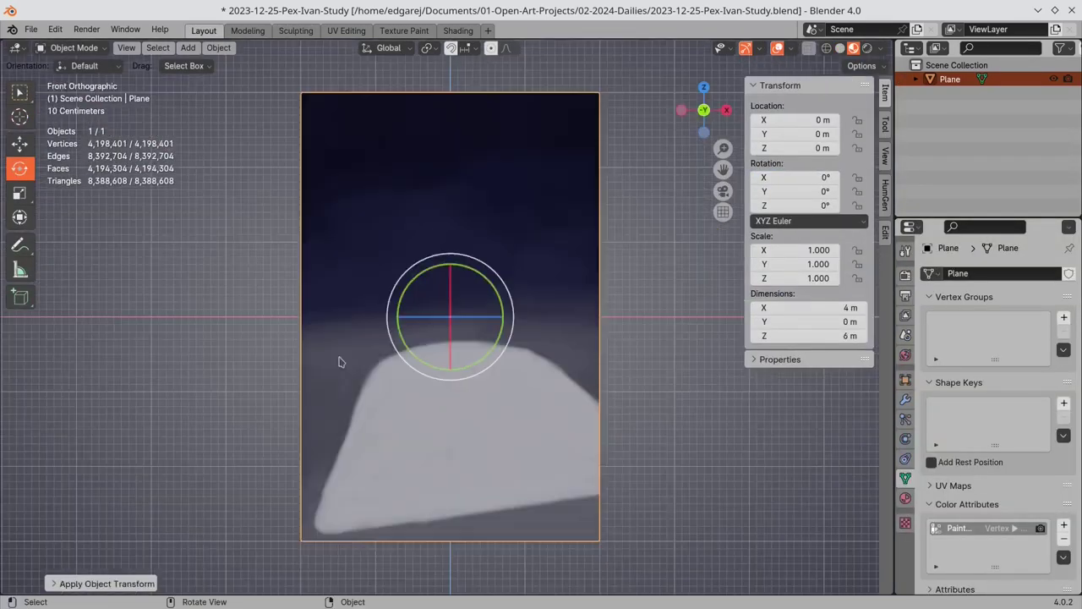
key("ctrl+KP_1")
key("KP_1")
left_click(295, 33)
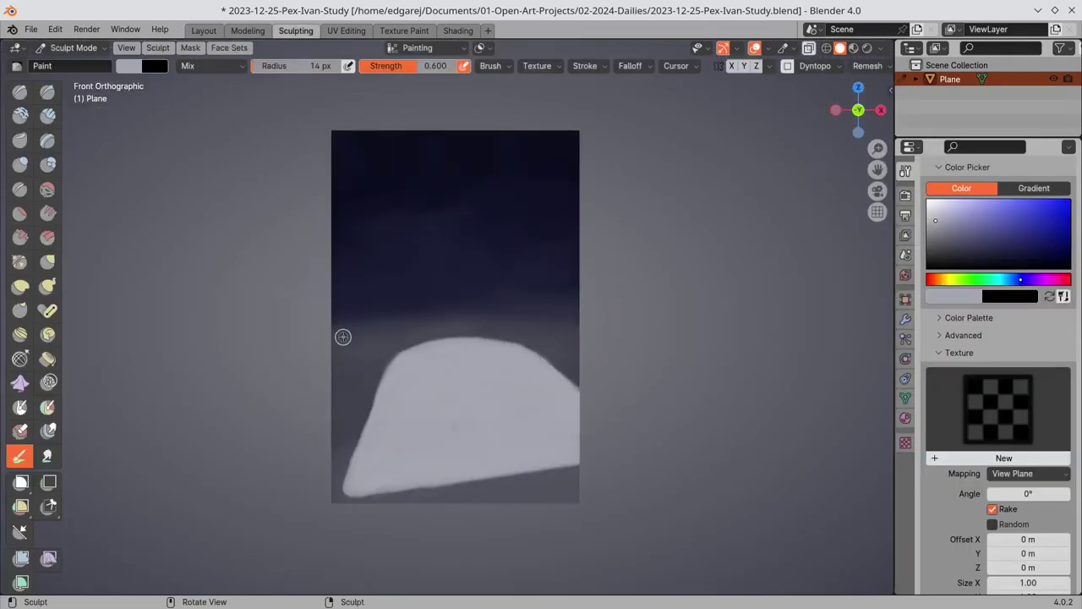
key("ctrl+s")
- Paint a near-black silhouette of a standing figure with one arm raised above the light patch, using very dark red and dark blue
left_click(932, 280)
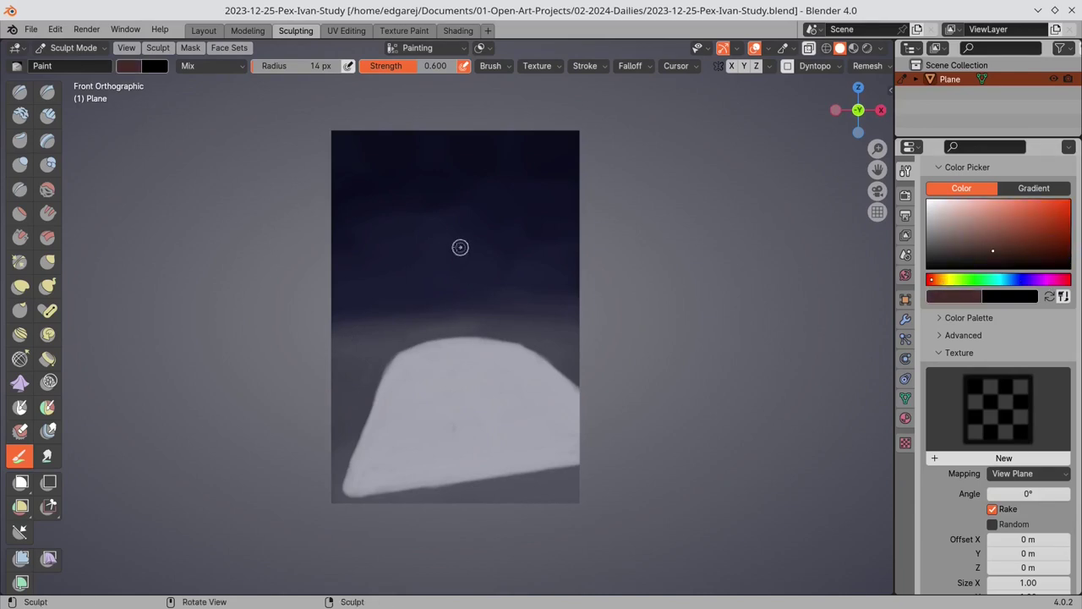
left_click(998, 260)
left_click(437, 223)
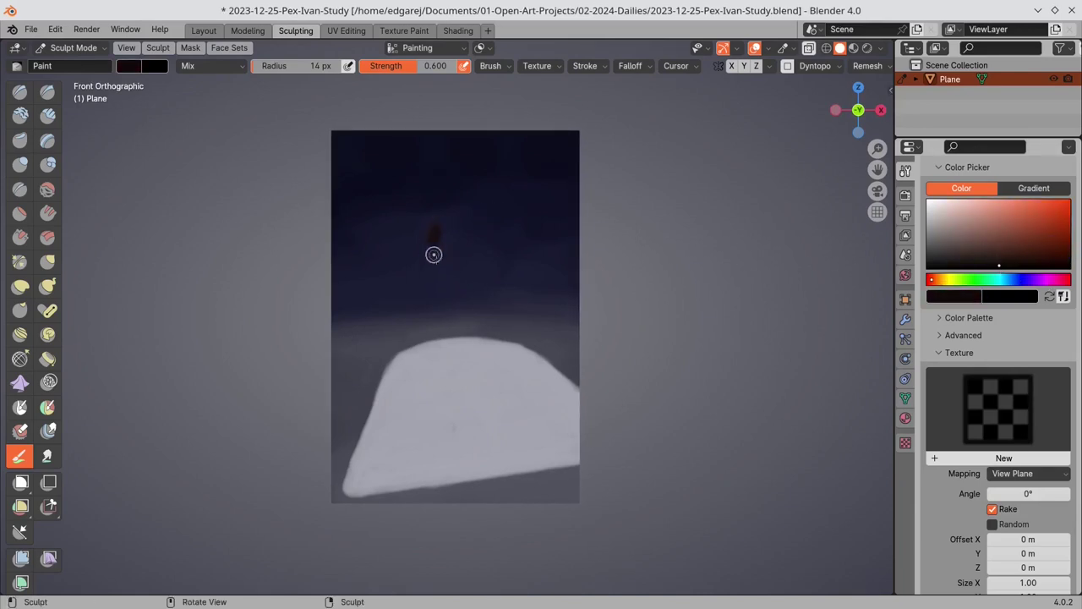
left_click(1020, 280)
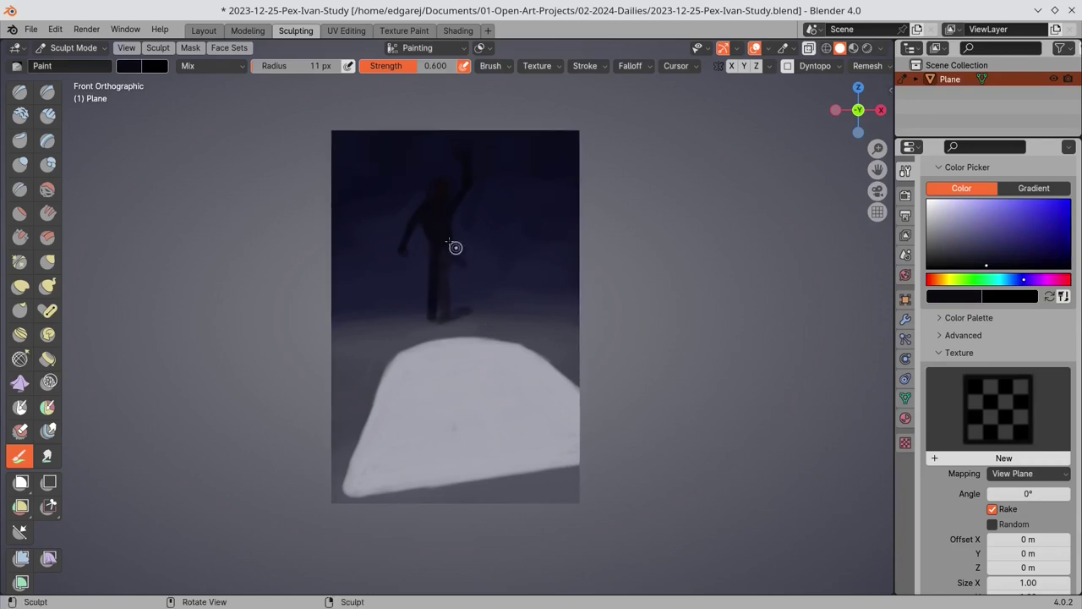
left_click_drag(443, 329, 460, 332)
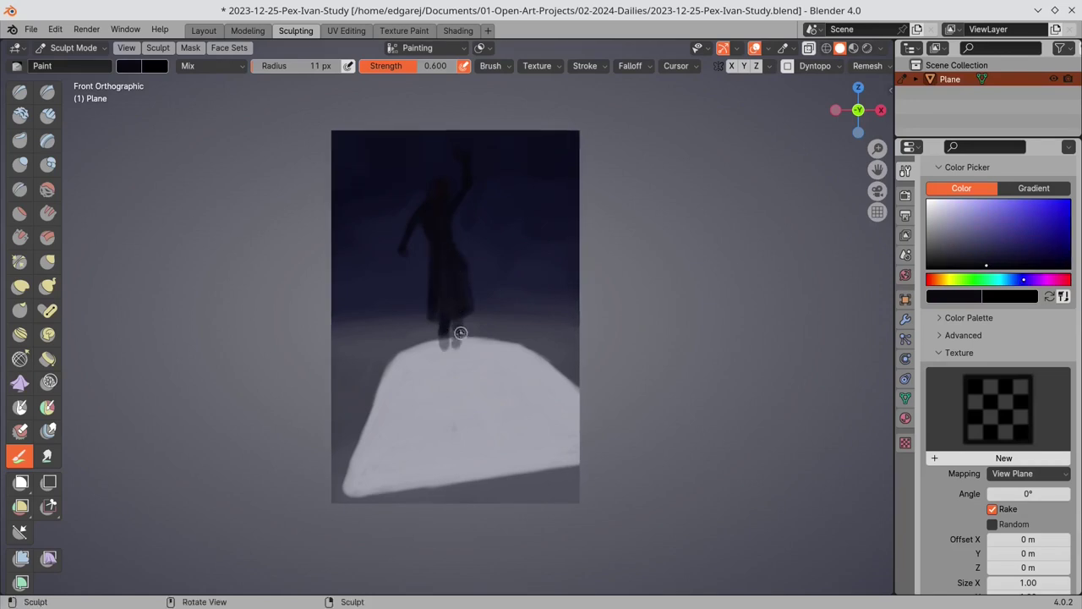
- Paint the figure's shadow, including head and outstretched arms, in sampled dark gray on the light patch below the feet with the 11 px brush
key("s")
key("s")
key("s")
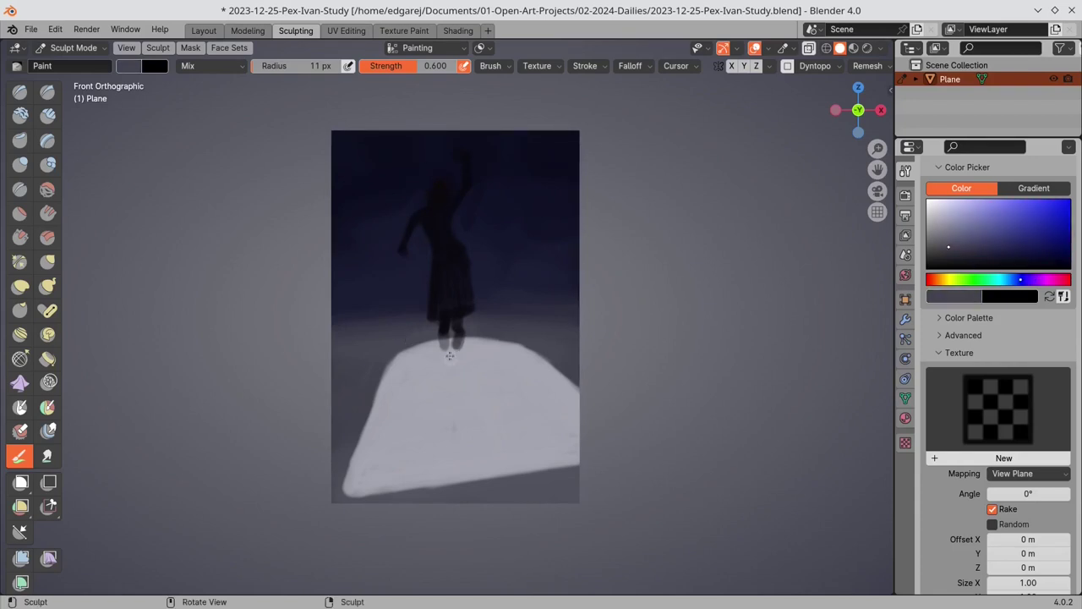
mouse_move(471, 355)
left_mouse_down()
mouse_move(442, 385)
mouse_move(467, 382)
left_mouse_up()
left_click_drag(447, 383, 433, 407)
mouse_move(405, 405)
left_mouse_down()
mouse_move(460, 412)
mouse_move(461, 402)
left_mouse_up()
mouse_move(457, 378)
left_mouse_down()
mouse_move(442, 399)
mouse_move(465, 399)
left_mouse_up()
mouse_move(465, 401)
left_mouse_down()
mouse_move(471, 428)
mouse_move(473, 406)
left_mouse_up()
mouse_move(472, 403)
left_mouse_down()
mouse_move(509, 437)
mouse_move(480, 419)
left_mouse_up()
- Paint gray window-bar shadows across the light patch, two running lengthwise and two crosswise
key("s")
key("s")
mouse_move(457, 357)
left_mouse_down()
mouse_move(456, 380)
mouse_move(423, 342)
mouse_move(425, 489)
left_mouse_up()
key("ctrl+z")
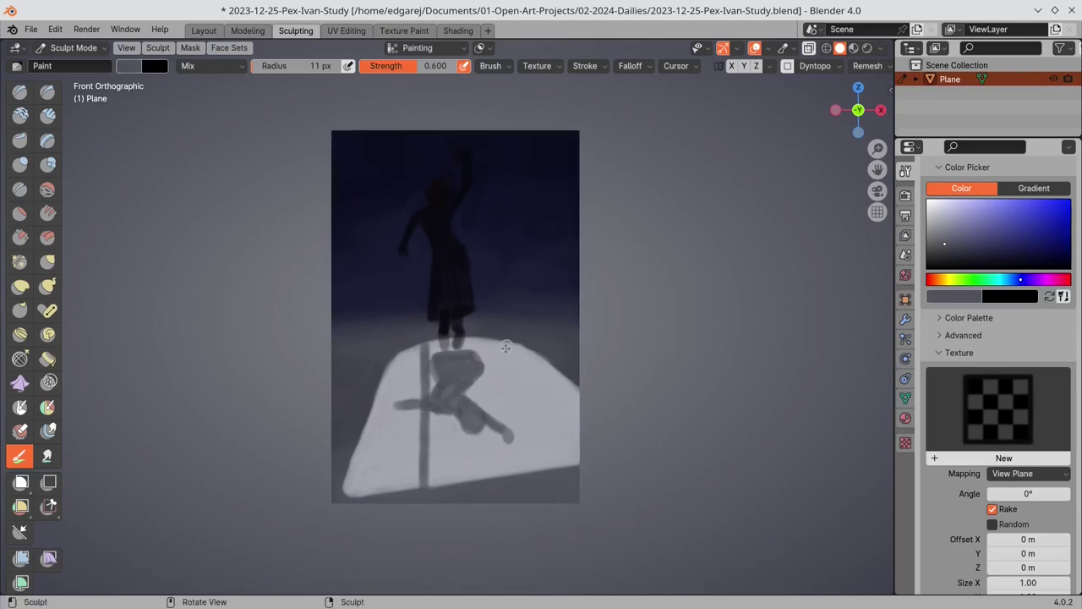
mouse_move(492, 338)
left_mouse_down()
mouse_move(579, 452)
mouse_move(577, 437)
left_mouse_up()
left_click_drag(362, 438, 580, 400)
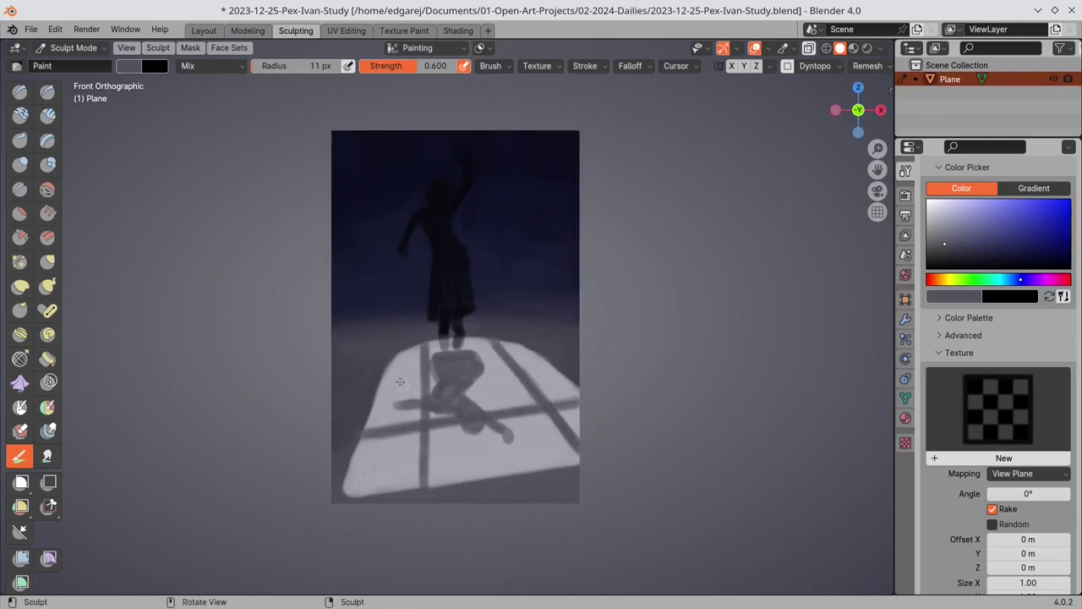
key("s")
left_click_drag(378, 380, 546, 357)
- Enlarge the Outliner area, turn it into a second 3D viewport with the front view in Material Preview, and save the file
left_click_drag(1012, 137, 1012, 266)
left_click_drag(895, 203, 882, 201)
left_click(899, 48)
left_click(421, 86)
key("KP_1")
scroll(964, 48, "down", 10)
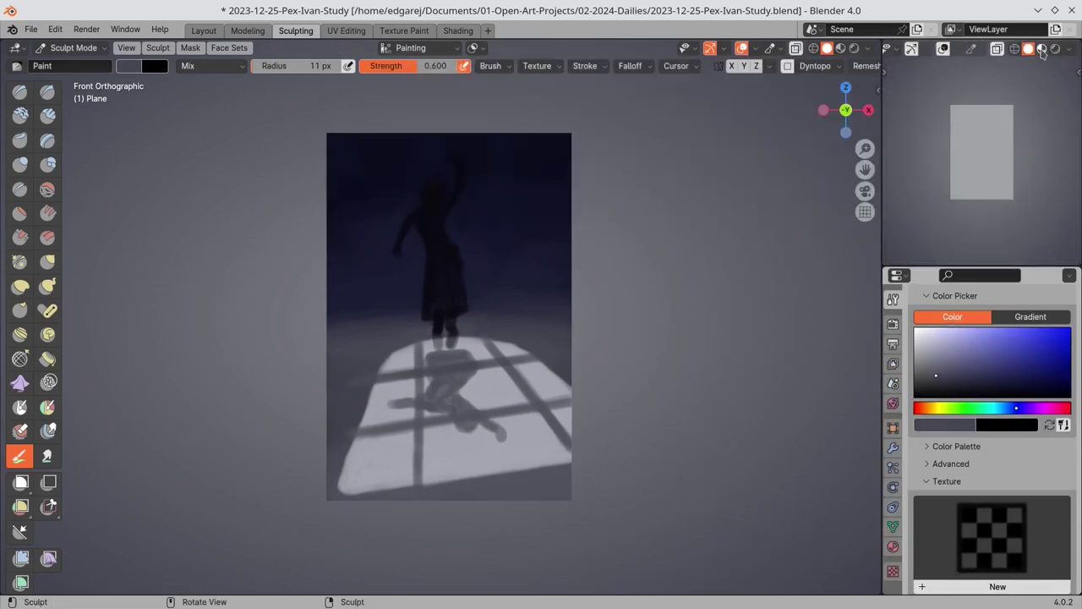
left_click(31, 29)
left_click(49, 121)
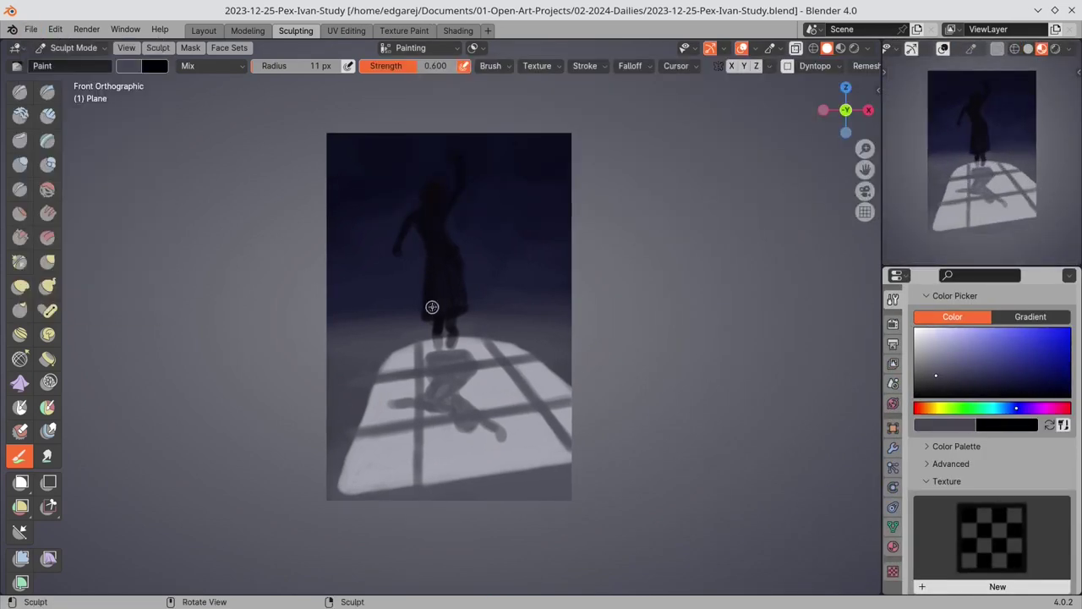
- Paint the skirt dark brown at the waist and beige toward the hem, and the legs pale gray with the brush reduced to 8 px
left_click(927, 409)
left_click(1005, 378)
mouse_move(437, 254)
left_mouse_down()
mouse_move(456, 264)
mouse_move(461, 300)
mouse_move(431, 313)
mouse_move(440, 333)
mouse_move(454, 335)
left_mouse_up()
left_click(1007, 381)
left_click(943, 367)
left_click(923, 358)
key("f")
left_click(444, 326)
left_click(1002, 382)
left_click_drag(437, 269, 438, 286)
left_click(991, 362)
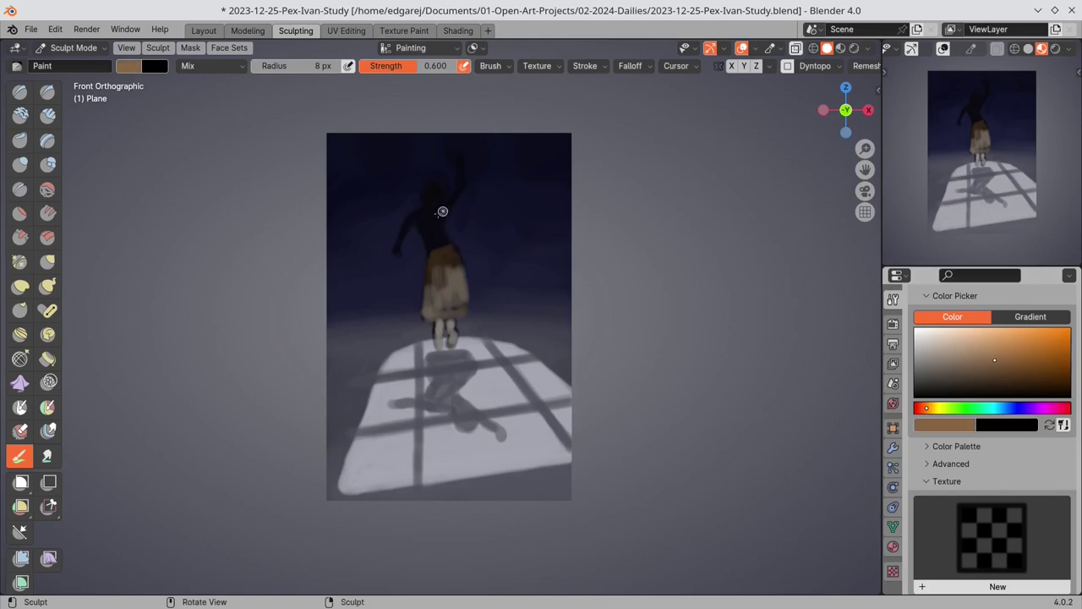
- Block in the head, neckline and both arms in orange-brown skin color with the 8 px brush
middle_click_drag(455, 270, 455, 219, "ctrl")
left_click_drag(406, 122, 413, 120)
middle_click_drag(423, 135, 417, 196, "shift")
left_click(924, 409)
left_click(1004, 367)
mouse_move(413, 174)
left_mouse_down()
mouse_move(434, 156)
mouse_move(373, 217)
mouse_move(360, 265)
mouse_move(369, 256)
left_mouse_up()
mouse_move(442, 190)
left_mouse_down()
mouse_move(461, 156)
mouse_move(457, 114)
mouse_move(441, 105)
left_mouse_up()
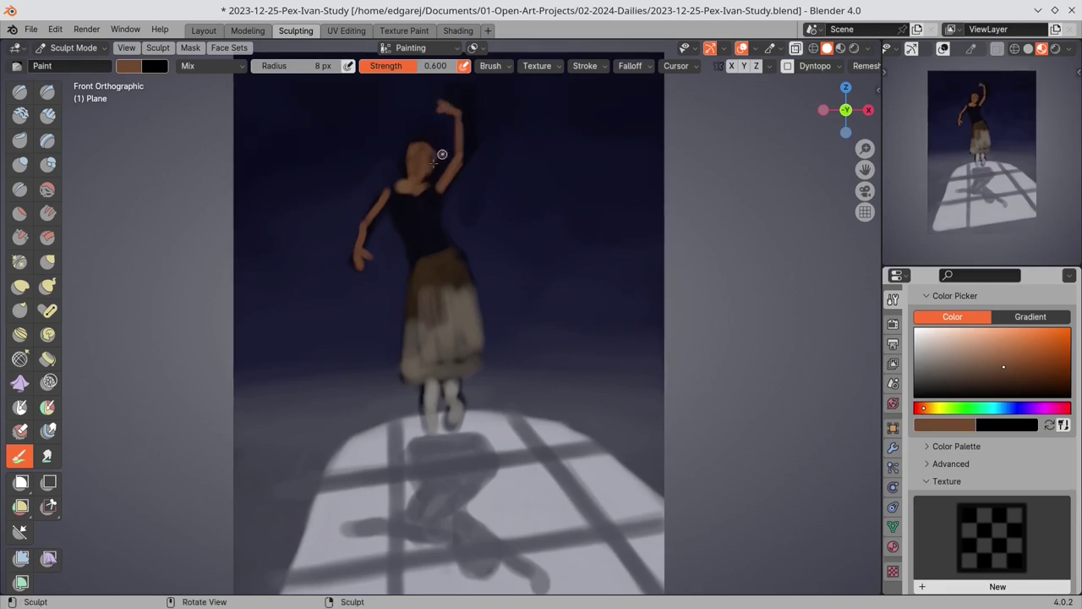
- Shade the face and neck in dark red-brown, sample the dark blue background, and save the file
left_click(919, 408)
left_click(1016, 380)
left_click_drag(407, 192, 422, 190)
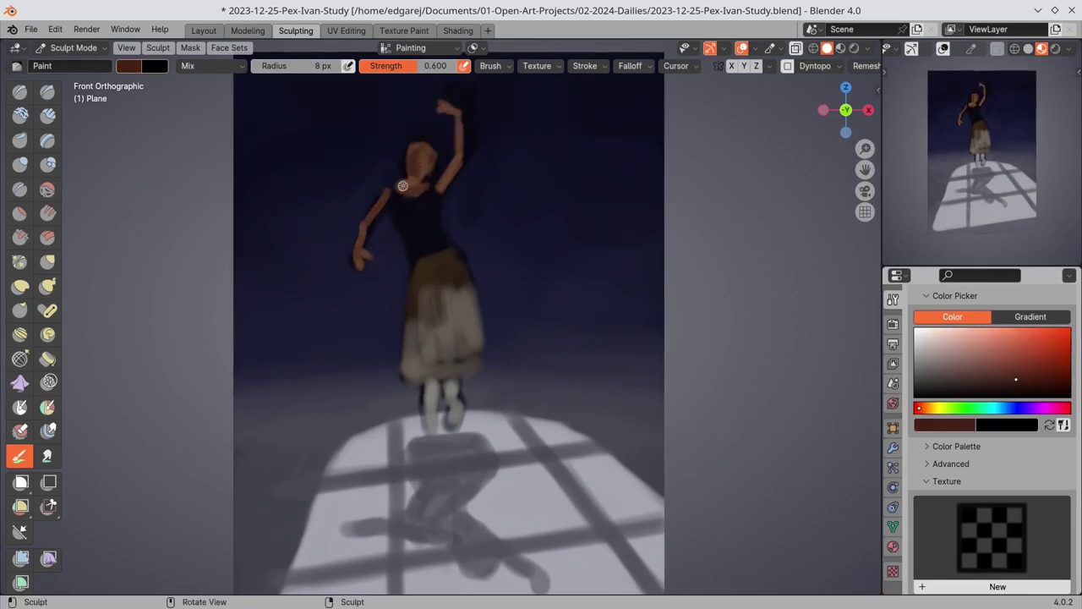
key("s")
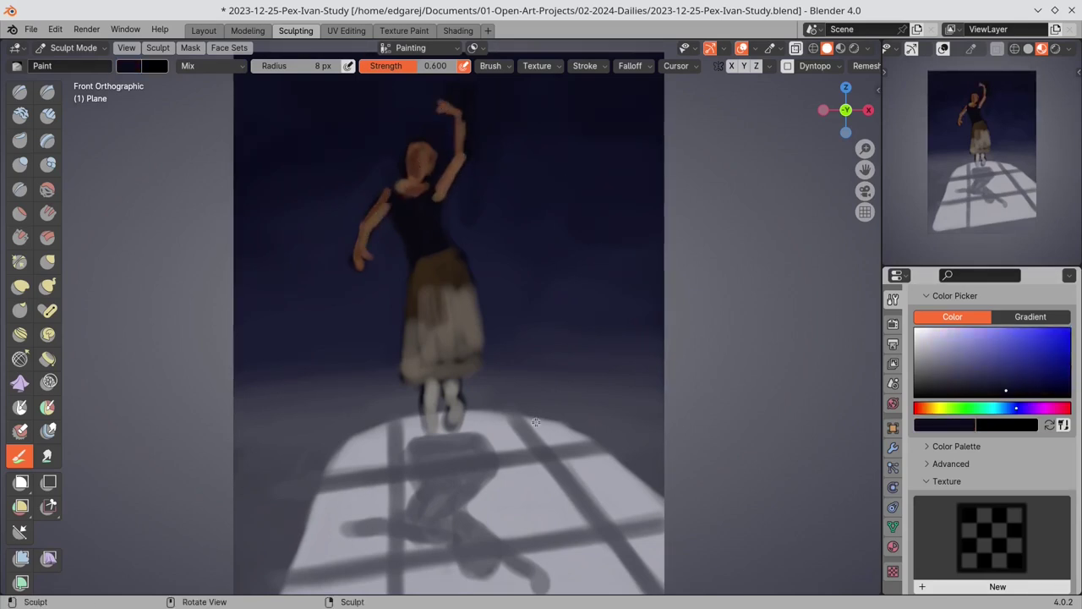
key("ctrl+s")
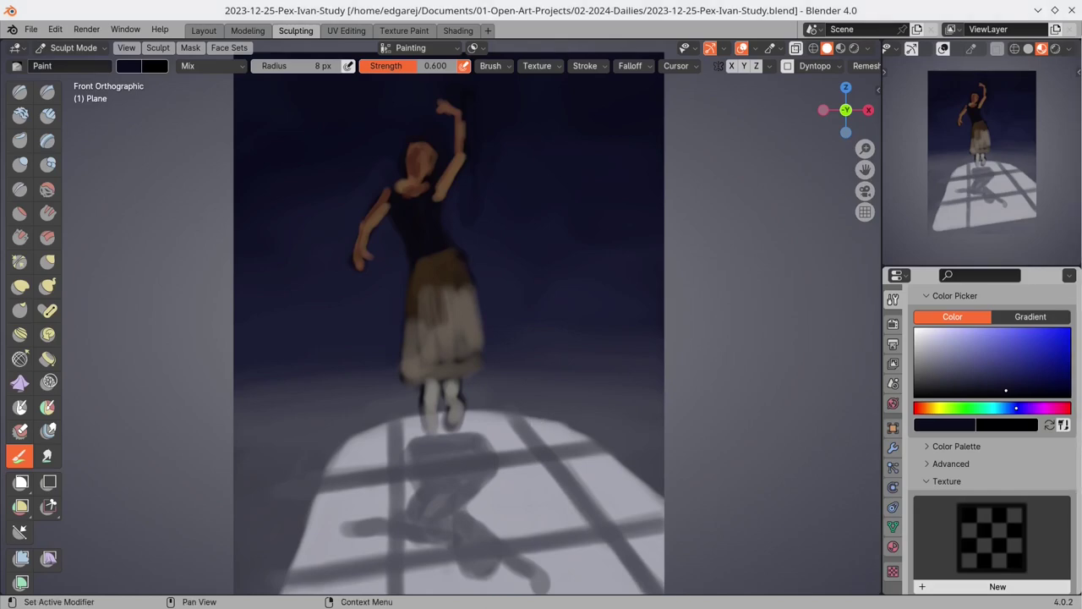
- Deepen the shadow side of the face with sampled brown, choose a lighter reddish brown, and add a new brush texture
scroll(487, 297, "up", 10)
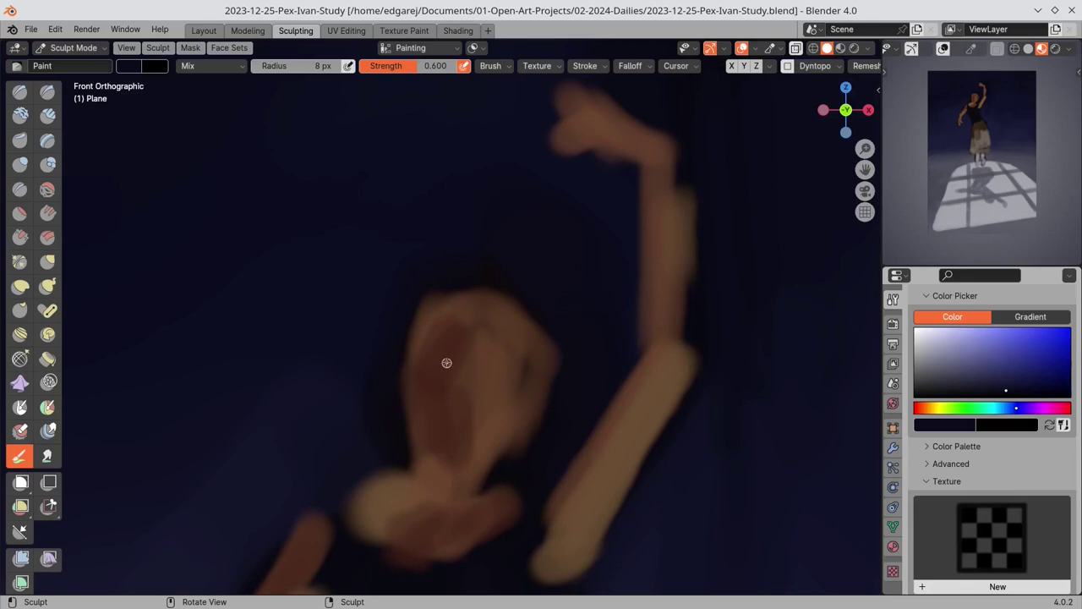
key("s")
mouse_move(455, 324)
left_mouse_down()
mouse_move(467, 308)
mouse_move(464, 406)
left_mouse_up()
left_click(987, 360)
left_click(992, 551)
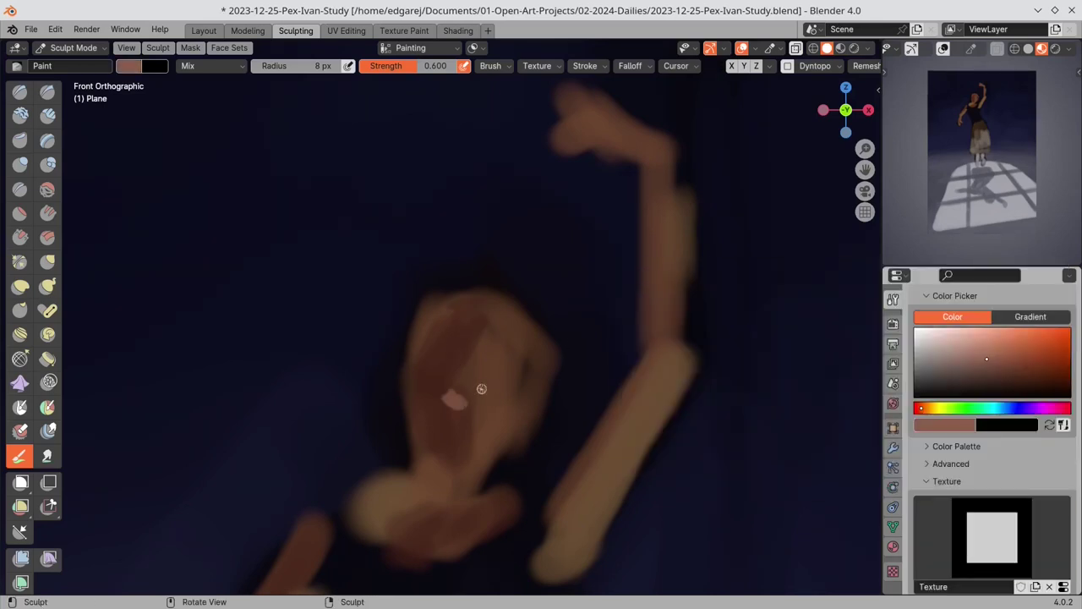
- Enlarge the brush to 14 px and paint pinkish skin planes on the cheek, ear and side of the neck
key("f")
left_click(487, 389)
mouse_move(519, 355)
left_mouse_down()
mouse_move(511, 394)
mouse_move(522, 379)
left_mouse_up()
left_click_drag(450, 446, 515, 365)
left_click_drag(531, 407, 519, 438)
mouse_move(489, 457)
left_mouse_down()
mouse_move(479, 490)
mouse_move(517, 512)
mouse_move(511, 542)
left_mouse_up()
- Paint the base of the raised arm red-brown and clean the edge beside the neck and shoulder with sampled dark blue
key("s")
key("s")
left_click_drag(514, 497, 540, 429)
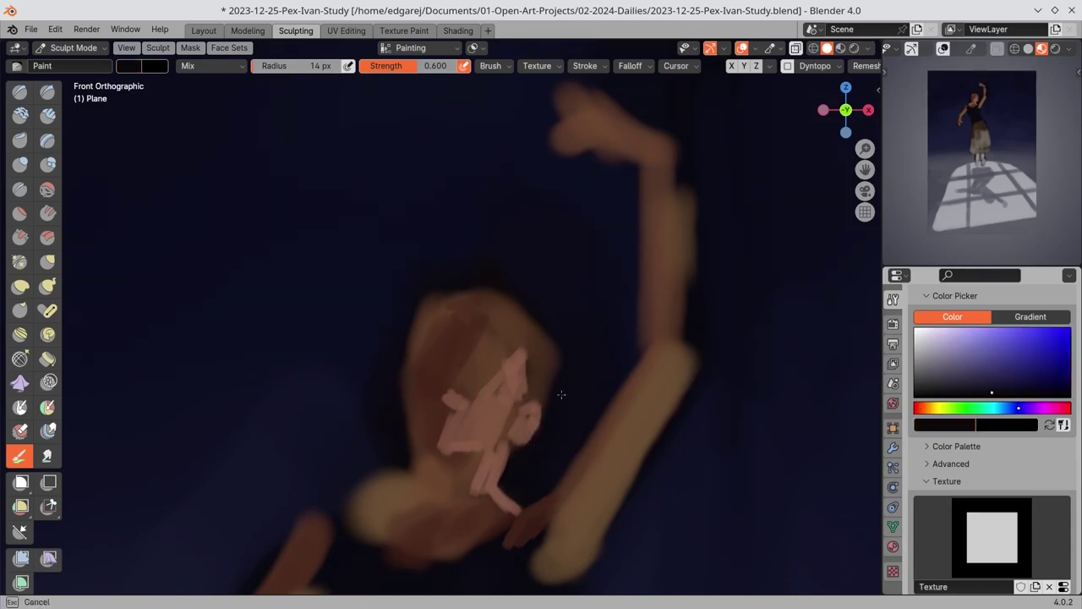
key("s")
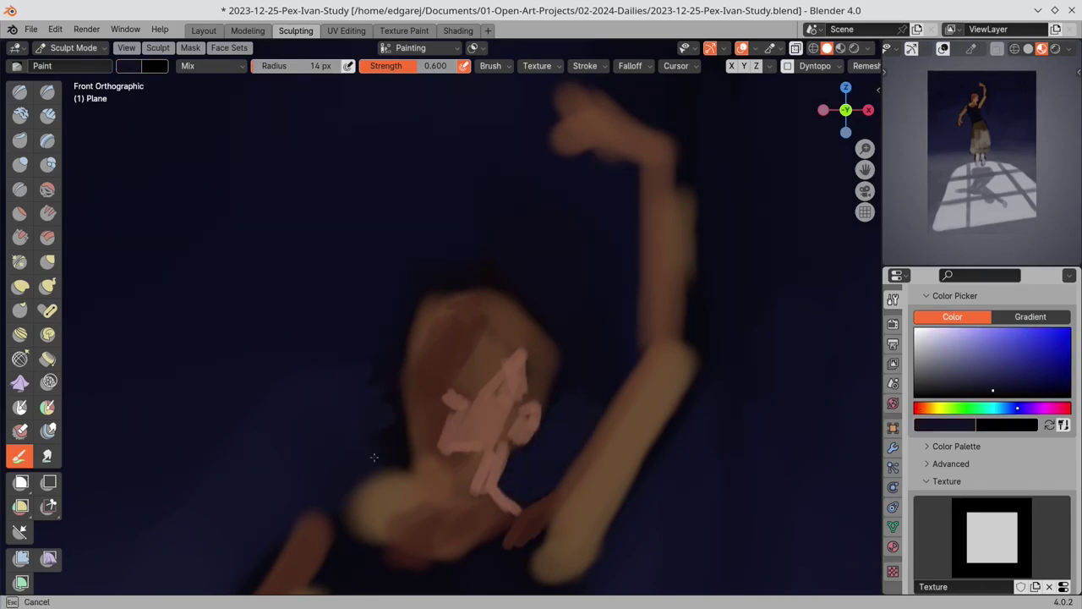
key("s")
mouse_move(407, 452)
left_mouse_down()
mouse_move(358, 485)
mouse_move(397, 489)
left_mouse_up()
- Refine the outline of the face and shoulder with sampled colors at 14 px, and save the file
key("s")
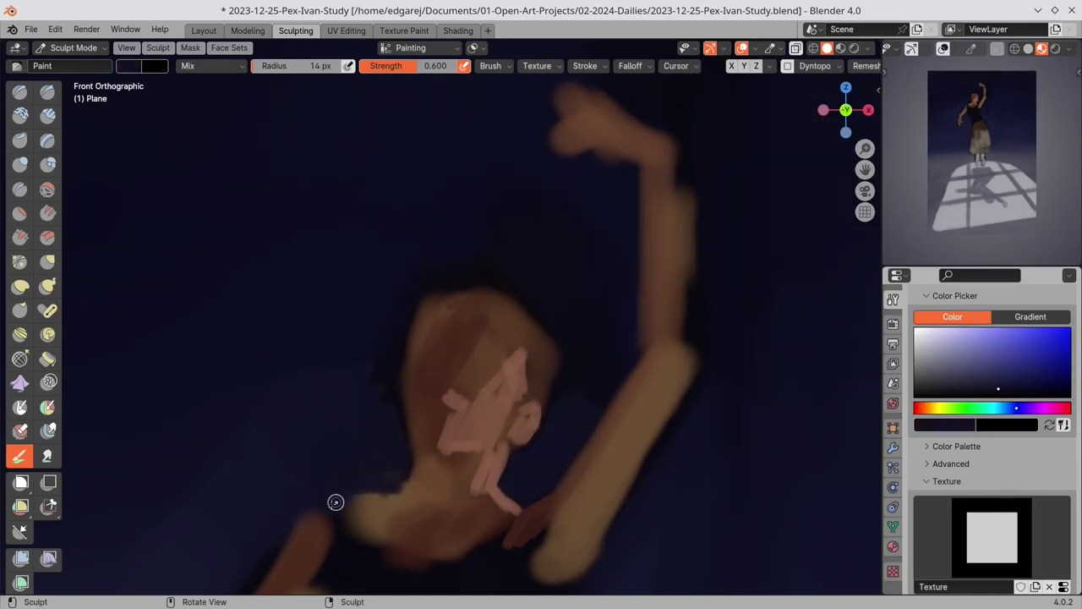
key("s")
key("s")
left_click_drag(416, 293, 401, 361)
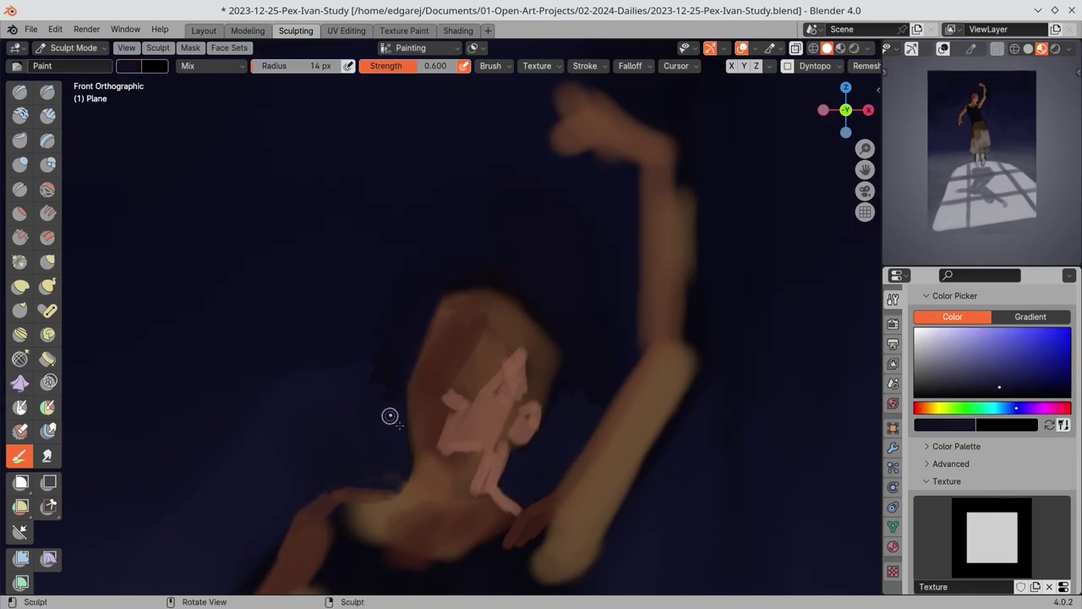
key("s")
key("ctrl+s")
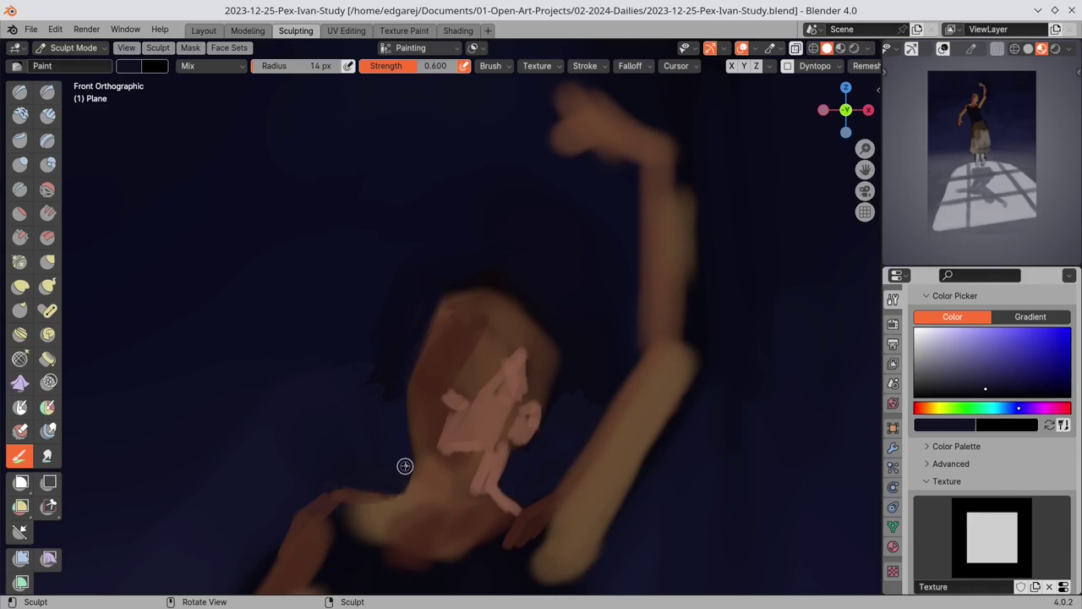
- Broaden the ear with pinkish skin color and extend the back of the head with sampled brown
key("s")
key("s")
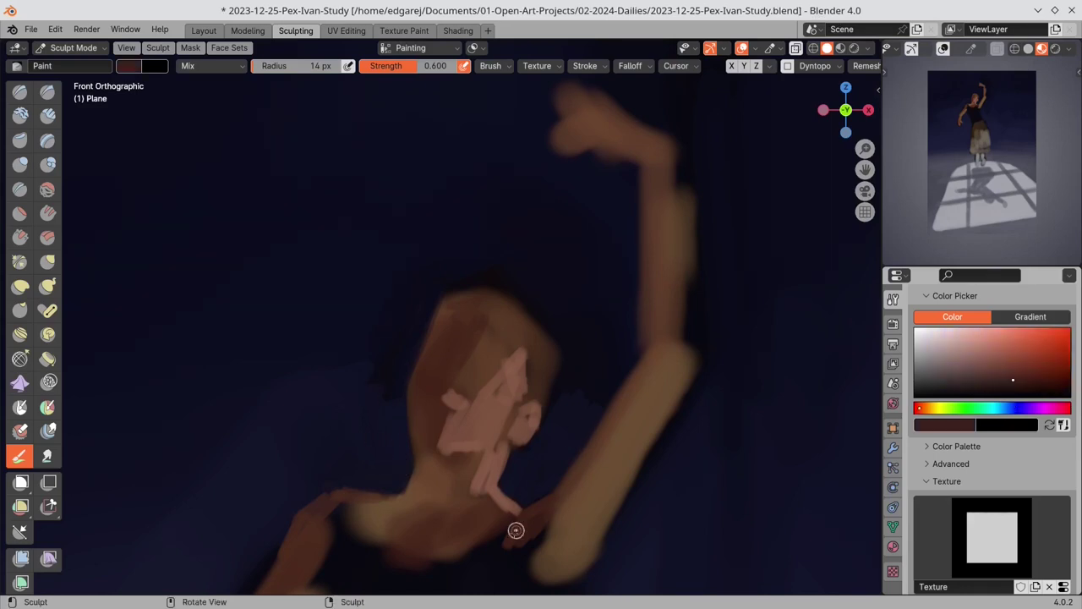
key("s")
mouse_move(526, 413)
left_mouse_down()
mouse_move(539, 438)
mouse_move(507, 465)
mouse_move(546, 408)
left_mouse_up()
key("s")
key("s")
mouse_move(554, 389)
left_mouse_down()
mouse_move(539, 296)
mouse_move(498, 294)
left_mouse_up()
- Paint a near-white rim light along the crown, face, neck and shoulder of the figure with the 14 px brush
left_click(922, 333)
mouse_move(433, 345)
left_mouse_down()
mouse_move(501, 287)
mouse_move(533, 287)
left_mouse_up()
left_click_drag(507, 289, 537, 295)
mouse_move(430, 343)
left_mouse_down()
mouse_move(411, 379)
mouse_move(419, 452)
left_mouse_up()
left_click_drag(412, 466, 402, 496)
left_click_drag(330, 490, 270, 558)
left_click_drag(332, 488, 401, 495)
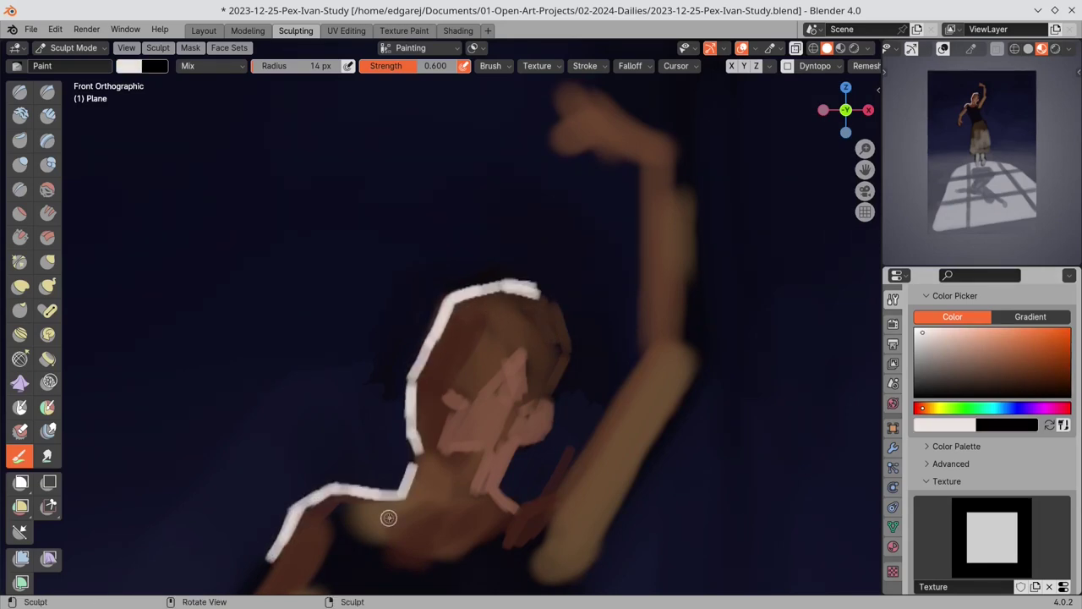
- Darken the inner edge of the raised upper arm with sampled red-brown and add a white rim light from elbow up the forearm
key("s")
key("s")
left_click_drag(546, 505, 577, 439)
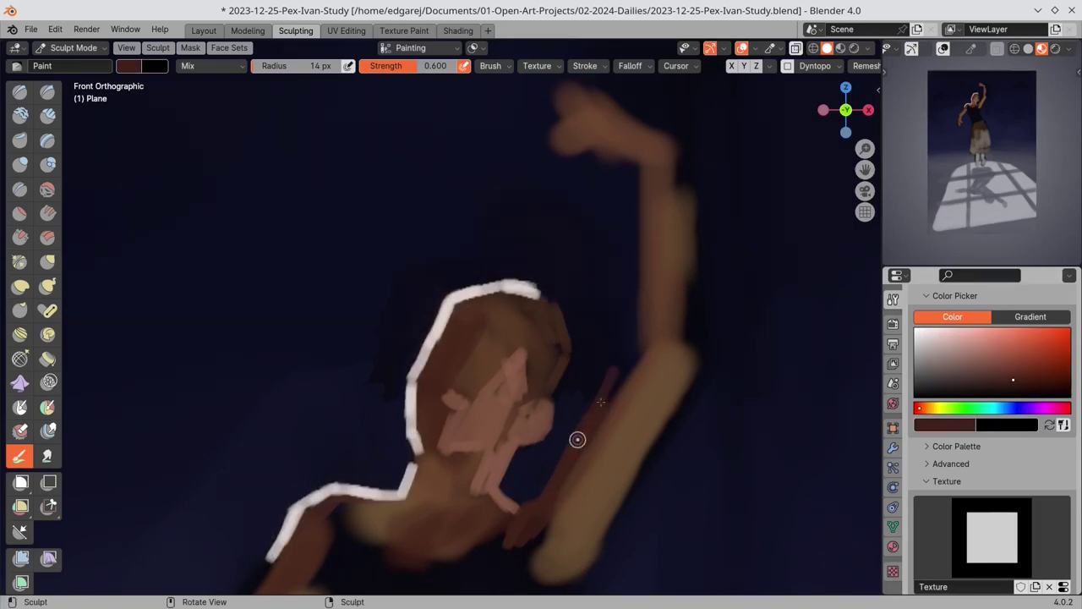
key("s")
mouse_move(611, 399)
left_mouse_down()
mouse_move(627, 367)
mouse_move(636, 220)
mouse_move(623, 374)
left_mouse_up()
key("s")
key("s")
left_click_drag(634, 230, 620, 369)
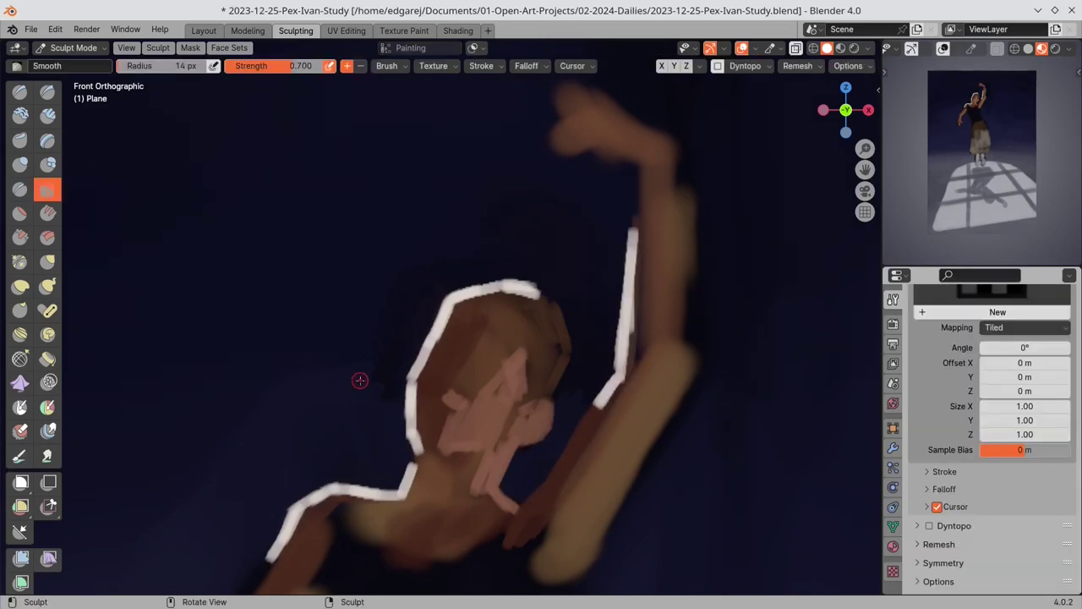
- Touch up the background around the head in dark blue and paint the raised forearm's inner edge dark red
key("s")
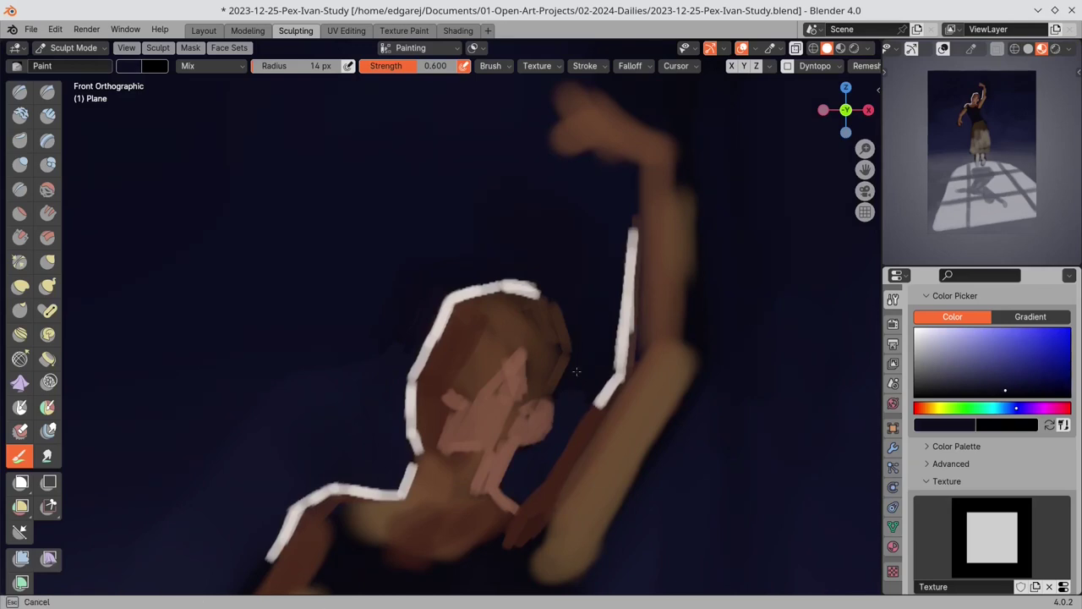
key("s")
key("s")
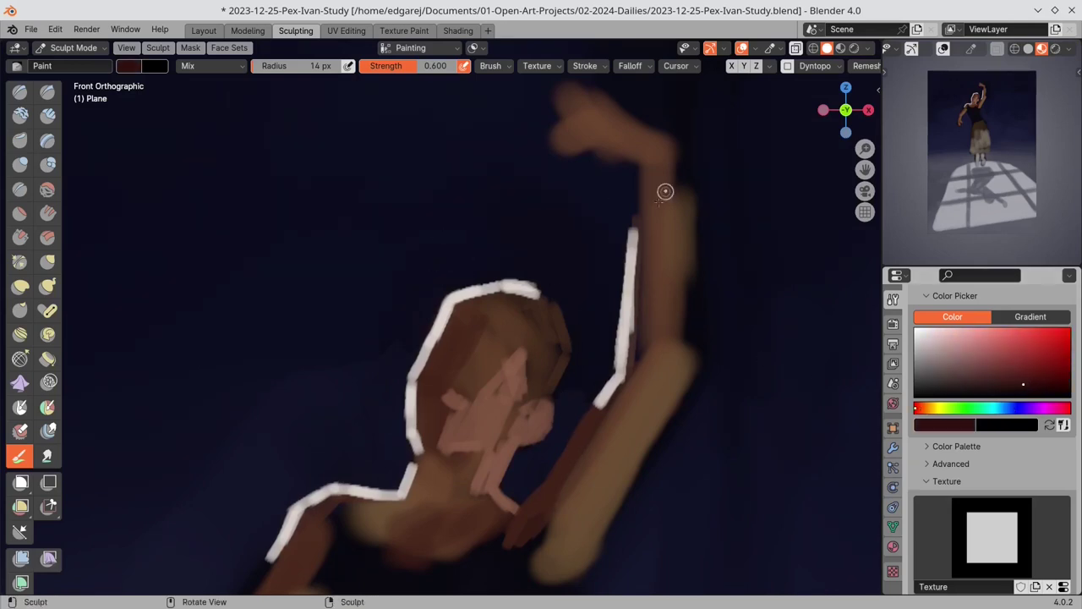
left_click_drag(650, 169, 638, 240)
left_click_drag(651, 164, 649, 286)
left_click_drag(655, 164, 654, 300)
- Paint the raised forearm in lighter tan strokes and blend the elbow into the upper arm with brown
key("s")
mouse_move(669, 243)
left_mouse_down()
mouse_move(665, 169)
mouse_move(679, 253)
mouse_move(685, 187)
mouse_move(688, 354)
left_mouse_up()
key("s")
left_click_drag(689, 353, 686, 259)
key("s")
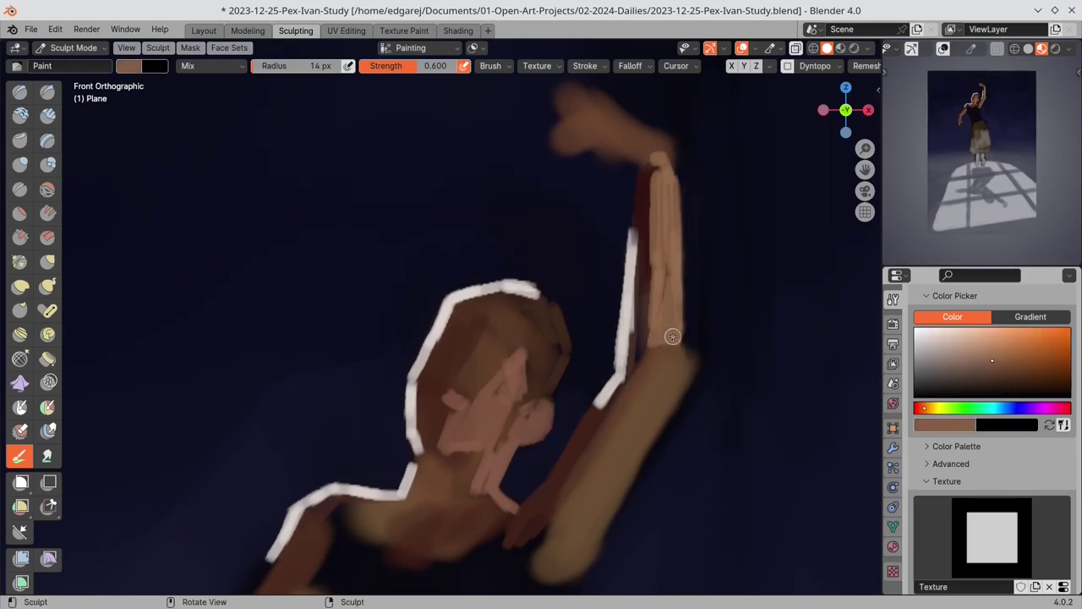
left_click_drag(675, 336, 671, 367)
mouse_move(657, 358)
left_mouse_down()
mouse_move(657, 317)
mouse_move(626, 407)
mouse_move(643, 400)
left_mouse_up()
- Darken the strip beside the forearm's rim light with a sampled color, and remove the texture from the brush
key("s")
key("s")
key("s")
mouse_move(642, 301)
left_mouse_down()
mouse_move(636, 345)
mouse_move(641, 240)
left_mouse_up()
key("s")
left_click(1049, 587)
scroll(1015, 542, "down", 2)
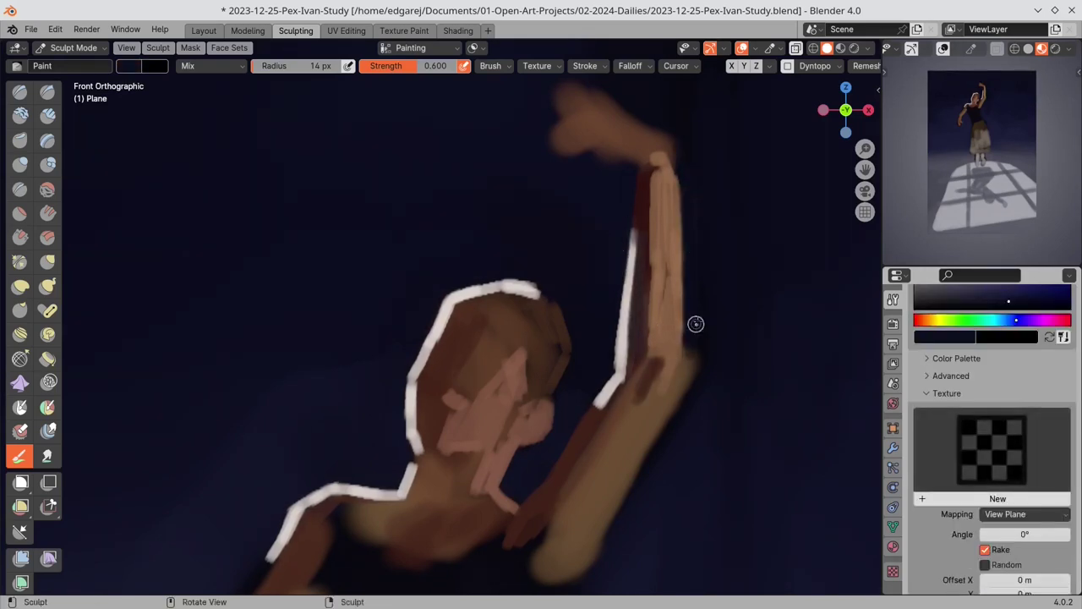
- Trim the outer contour of the raised arm from forearm to armpit with sampled dark blue, and save the file
left_click_drag(695, 337, 689, 365)
key("s")
left_click_drag(688, 271, 684, 396)
key("s")
left_click_drag(686, 387, 638, 467)
left_click_drag(669, 403, 601, 551)
key("ctrl+s")
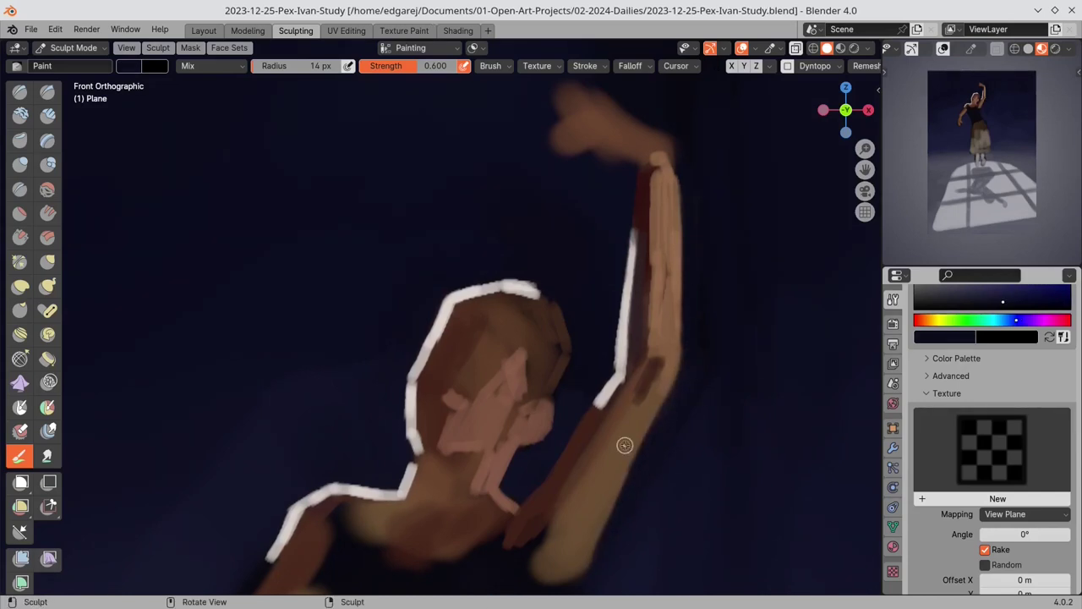
- Reduce the brush to 10 px and shape the raised hand's thumb and lower fingers with sampled dark blue, red-brown and tan
key("s")
key("f")
left_click(622, 167)
mouse_move(594, 173)
left_mouse_down()
mouse_move(645, 171)
mouse_move(563, 162)
mouse_move(609, 155)
left_mouse_up()
key("s")
key("s")
key("s")
key("s")
key("s")
key("s")
key("s")
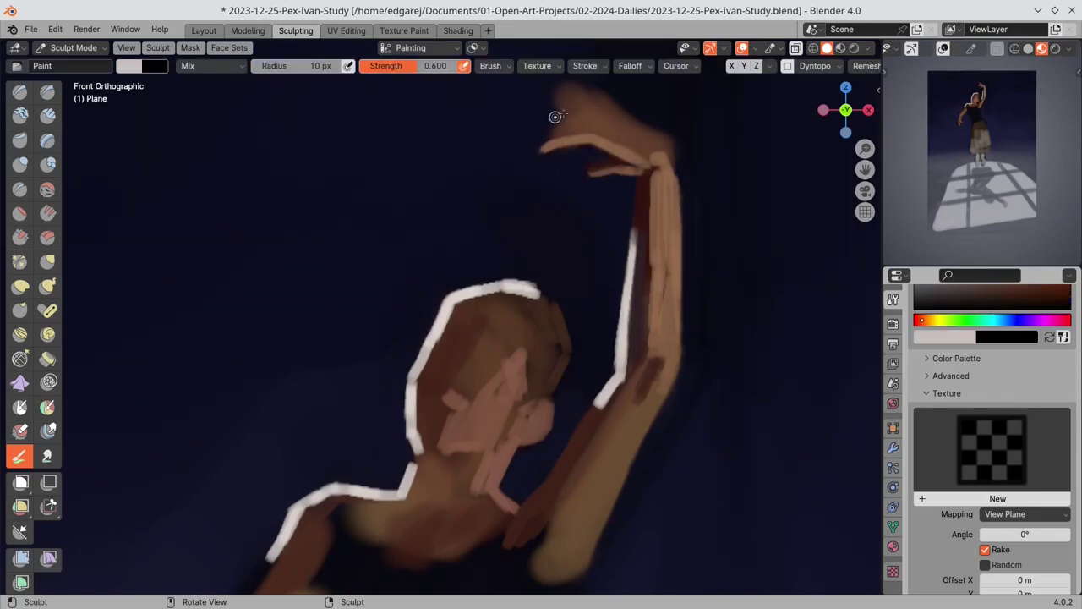
- Paint pale highlights on the fingers of the raised hand, and define the uppermost finger
left_click_drag(537, 147, 588, 131)
left_click_drag(550, 133, 586, 119)
middle_click_drag(780, 323, 779, 338, "shift")
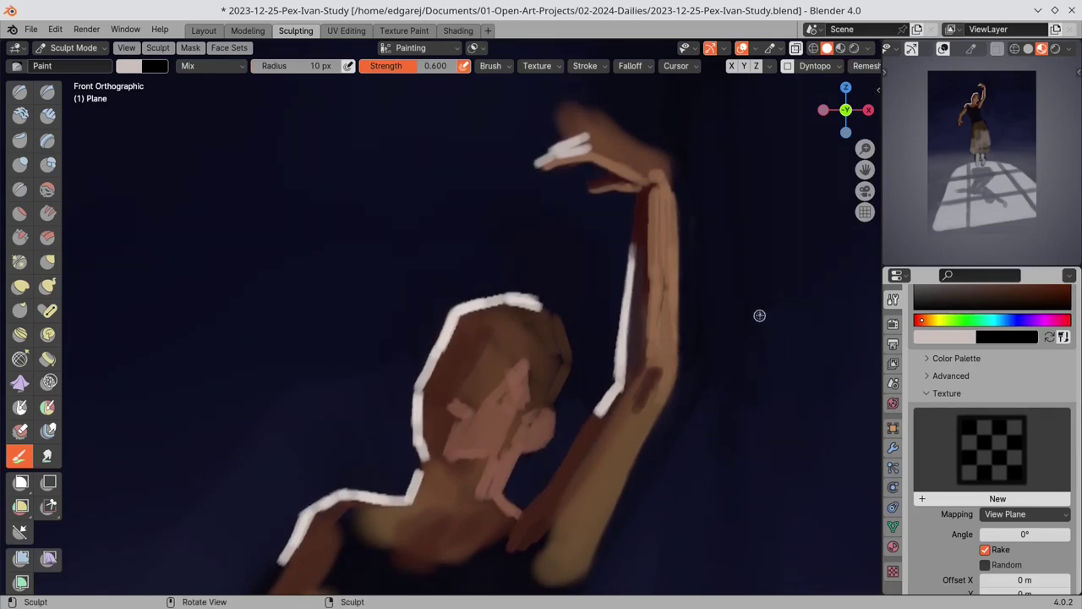
key("s")
key("s")
mouse_move(560, 124)
left_mouse_down()
mouse_move(585, 135)
mouse_move(564, 108)
mouse_move(605, 124)
left_mouse_up()
- Refine the raised hand with a white highlight on its back, dark red between the fingers, and a cleaner wrist contour
key("s")
key("s")
key("s")
key("s")
mouse_move(610, 144)
left_mouse_down()
mouse_move(669, 164)
mouse_move(678, 242)
left_mouse_up()
key("s")
key("s")
key("s")
key("s")
mouse_move(558, 157)
left_mouse_down()
mouse_move(630, 155)
mouse_move(613, 130)
left_mouse_up()
- Paint both eyes and eyebrows on the face in near-black with the 10 px brush
key("s")
key("s")
key("s")
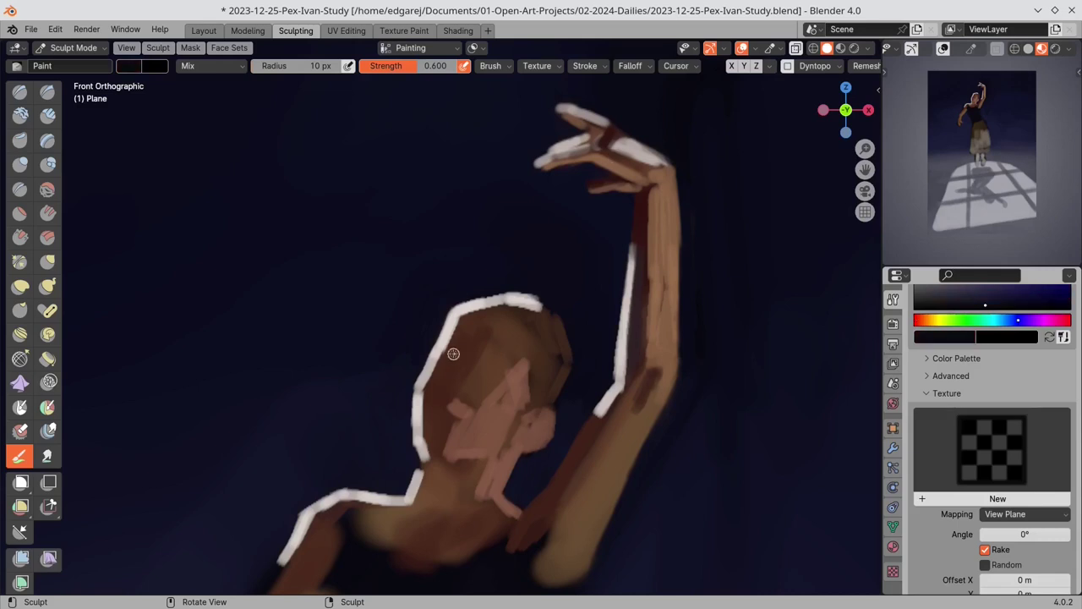
mouse_move(513, 391)
left_mouse_down()
mouse_move(487, 390)
mouse_move(513, 397)
left_mouse_up()
left_click_drag(441, 338, 467, 353)
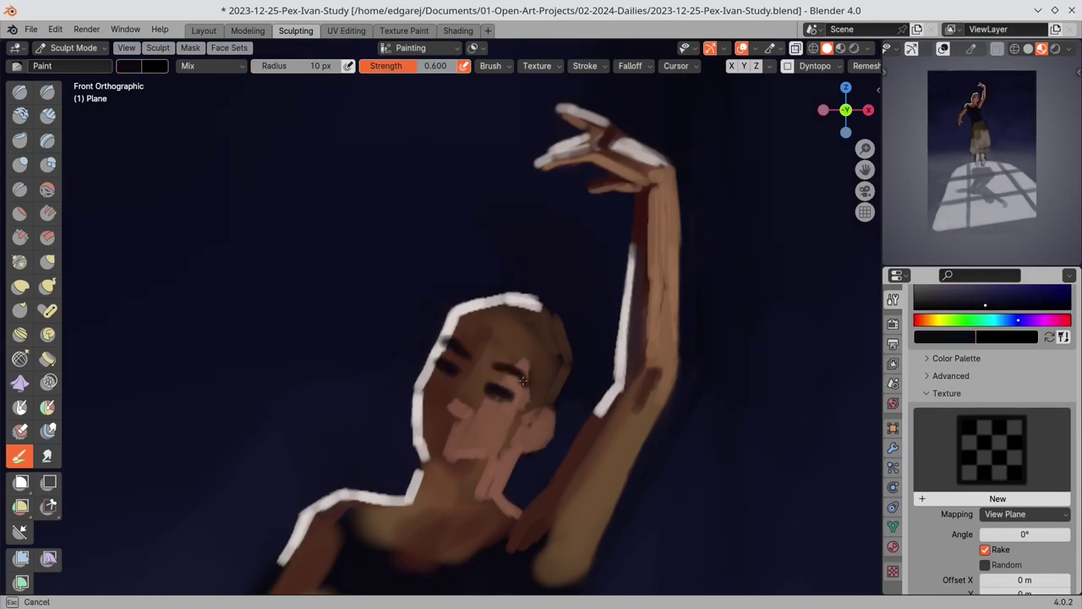
- Paint the nose shadow, lips, jaw underside, inner ear and hairline in near-black
left_click_drag(523, 380, 528, 385)
mouse_move(459, 403)
left_mouse_down()
mouse_move(448, 416)
mouse_move(463, 420)
left_mouse_up()
left_click_drag(442, 433, 460, 443)
left_click_drag(536, 420, 551, 430)
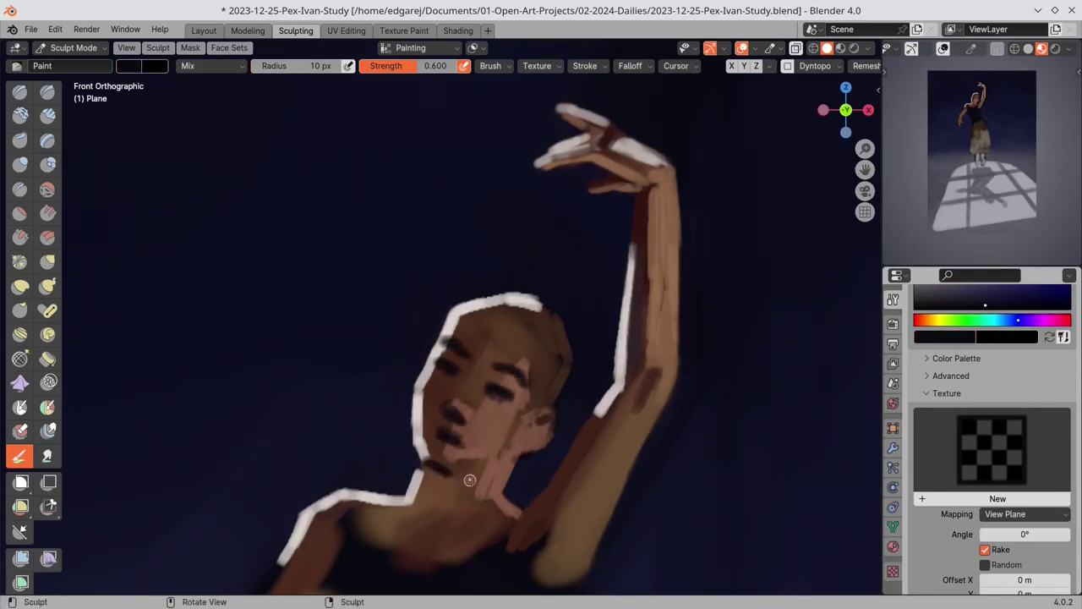
mouse_move(527, 321)
left_mouse_down()
mouse_move(547, 411)
mouse_move(569, 359)
mouse_move(541, 437)
left_mouse_up()
- Extend the white rim light around the back of the head and darken the hair behind the ear, using a 5 px brush
key("s")
left_click(923, 303)
key("s")
key("s")
key("s")
left_click_drag(549, 397, 556, 380)
key("s")
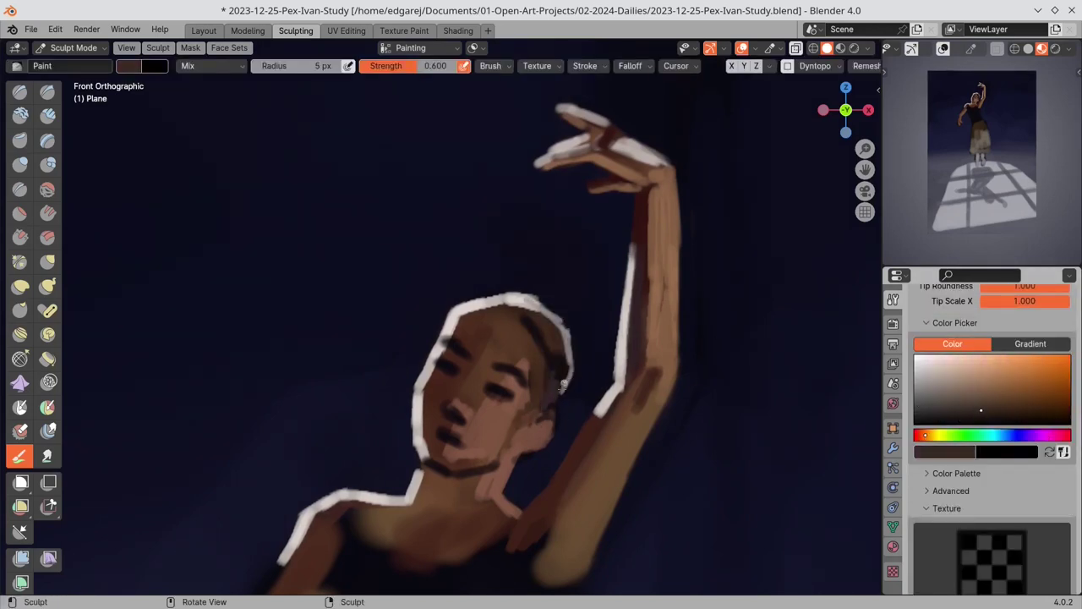
- Block in the temple, cheeks and side of the nose with reddish-brown tones sampled from the face
key("s")
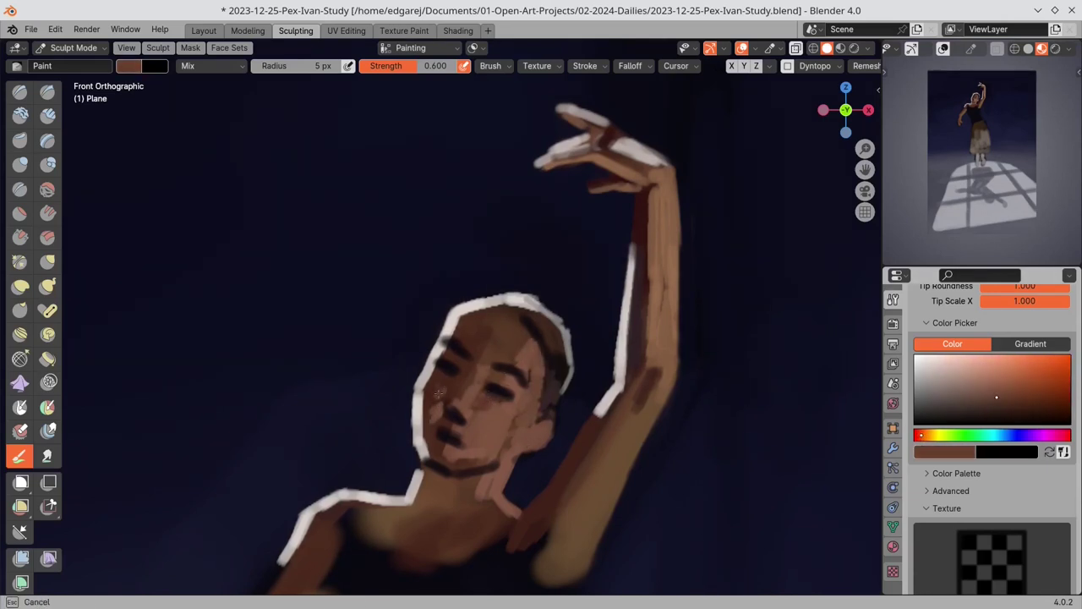
left_click_drag(439, 394, 444, 396)
key("s")
- Paint salmon highlights on the chin, ear, nose and eyelids, and widen the brush to 11 px for the cheek
key("s")
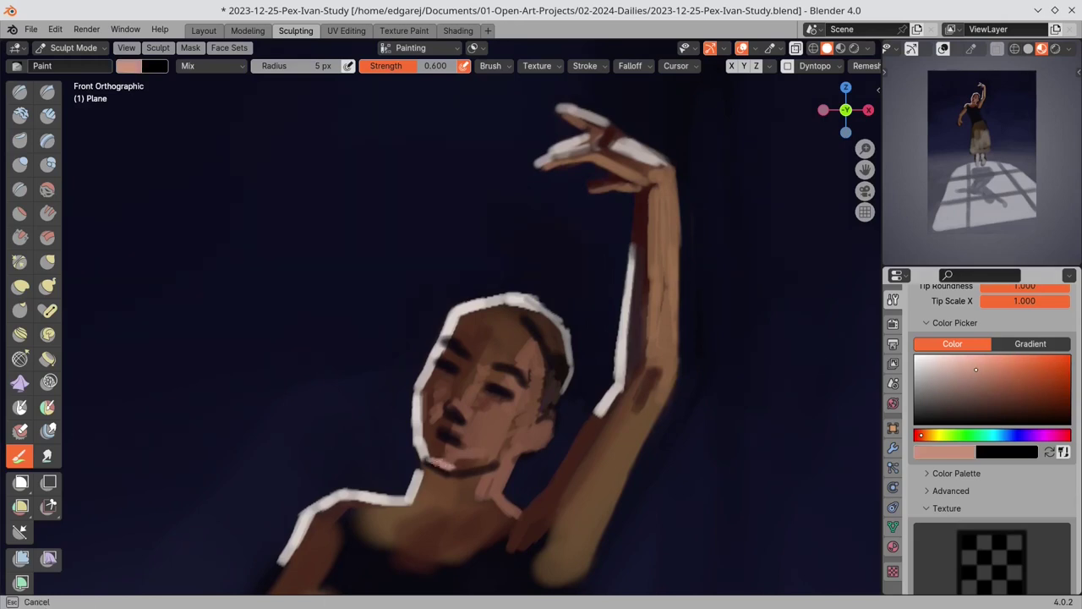
mouse_move(474, 449)
left_mouse_down()
mouse_move(529, 448)
mouse_move(550, 427)
left_mouse_up()
left_click_drag(467, 414, 447, 409)
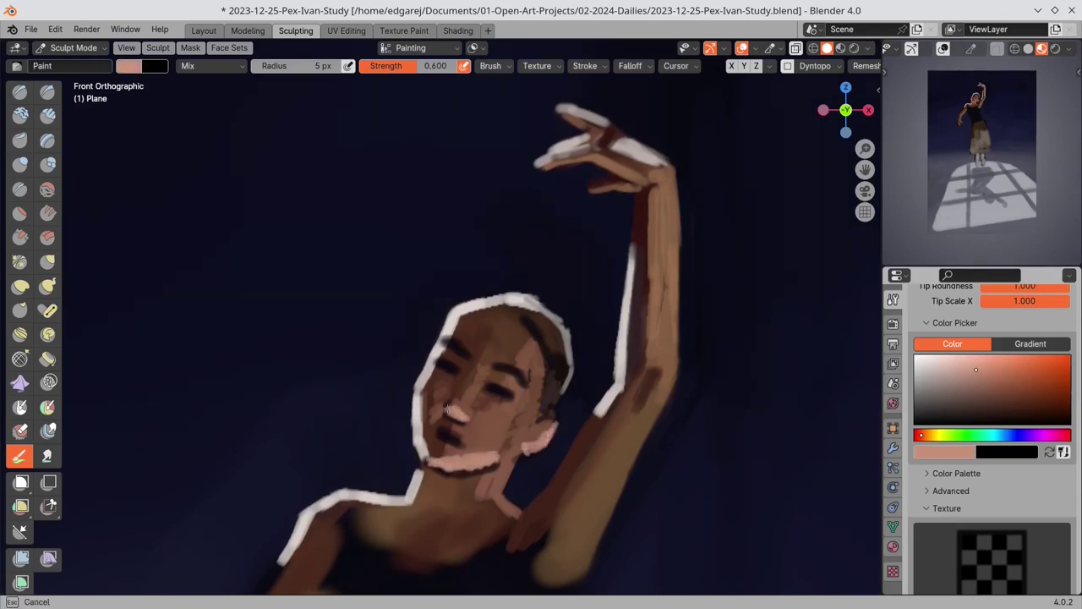
left_click_drag(486, 373, 521, 388)
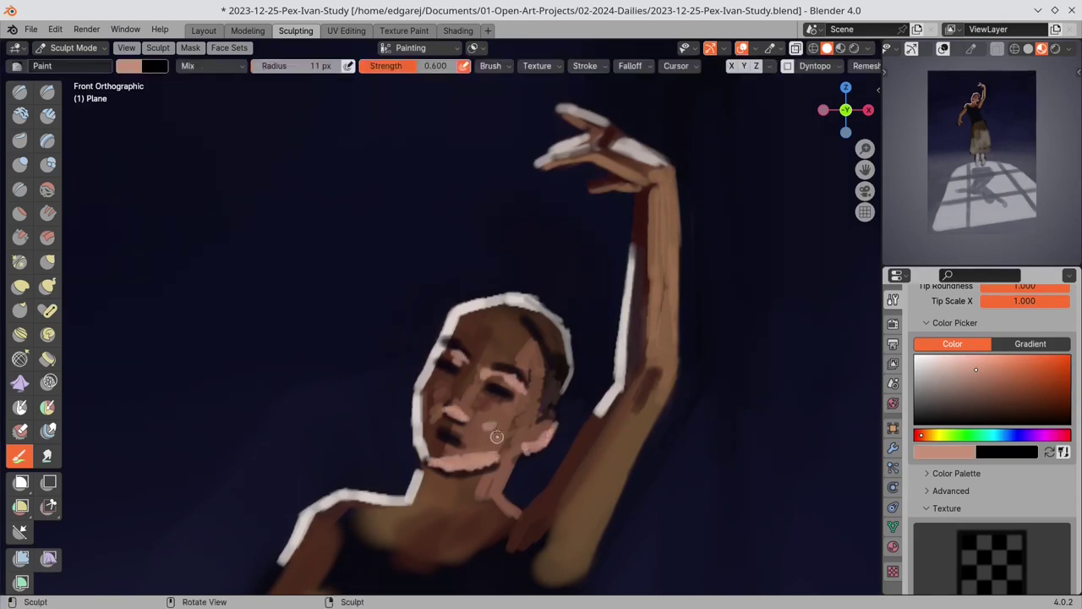
mouse_move(467, 432)
left_mouse_down()
mouse_move(493, 430)
mouse_move(545, 380)
left_mouse_up()
left_click_drag(504, 433, 503, 445)
- Paint salmon highlights down both sides of the neck
key("s")
left_click_drag(449, 483, 431, 513)
mouse_move(498, 473)
left_mouse_down()
mouse_move(488, 511)
mouse_move(509, 519)
mouse_move(490, 482)
left_mouse_up()
- Shade the collarbones and upper chest in dark red and brown, with a pale highlight beside the lowered arm's shoulder
key("s")
key("s")
key("s")
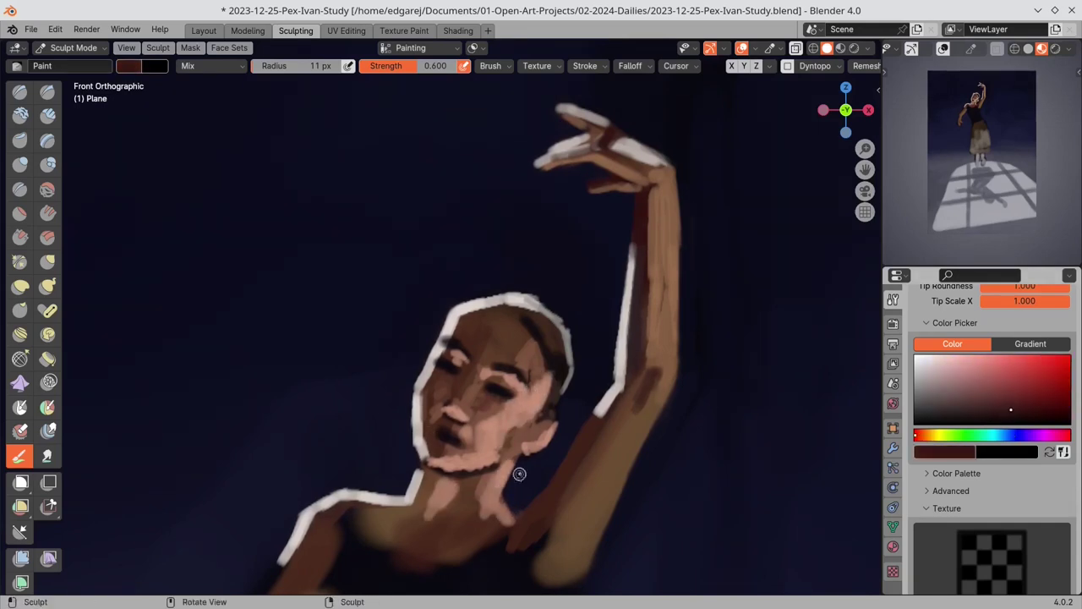
mouse_move(443, 521)
left_mouse_down()
mouse_move(461, 535)
mouse_move(409, 547)
left_mouse_up()
mouse_move(376, 529)
left_mouse_down()
mouse_move(398, 535)
mouse_move(403, 506)
left_mouse_up()
key("s")
key("s")
key("s")
- Flip to the mirrored back view of the canvas and save the file
key("ctrl+KP_1")
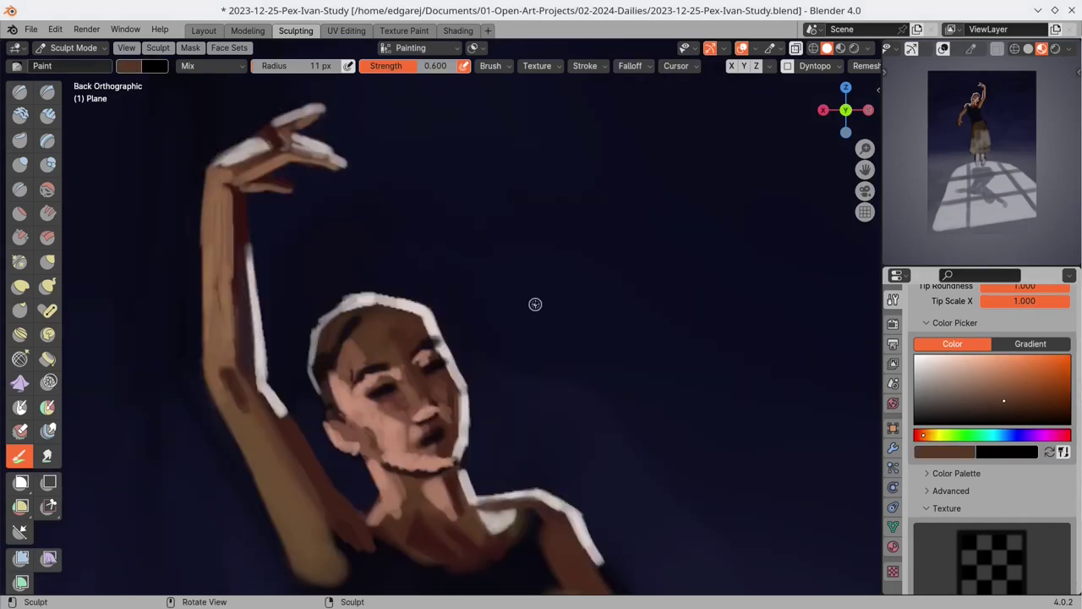
key("ctrl+s")
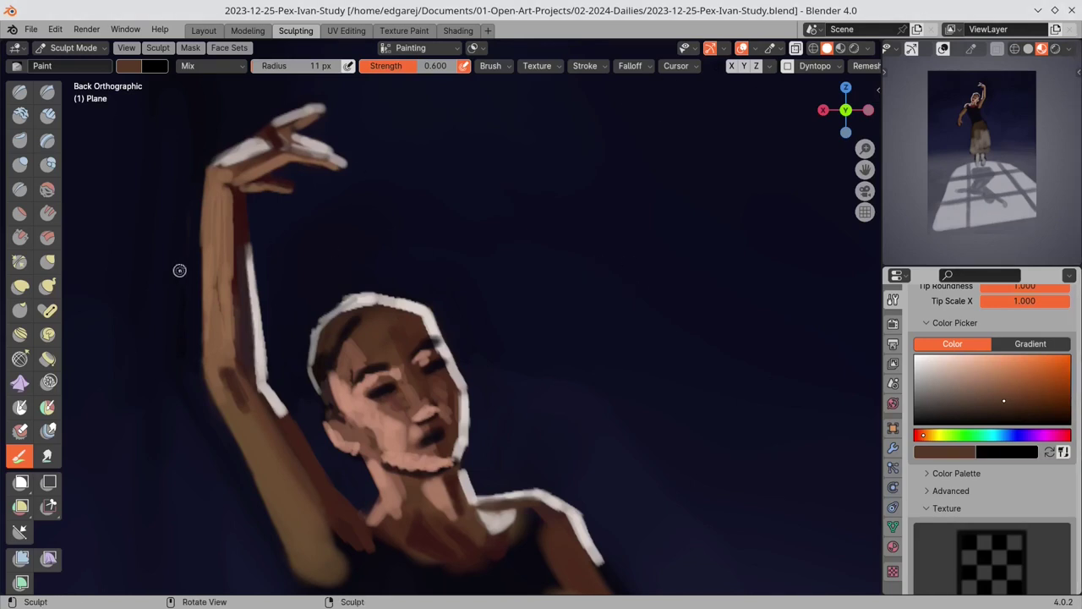
- Trim the raised forearm's outer edge with sampled dark blue and smooth its surface with sampled tan
key("s")
left_click_drag(191, 212, 192, 296)
left_click_drag(193, 170, 199, 288)
key("s")
left_click_drag(218, 253, 225, 364)
- Paint a salmon highlight along the outer edge of the raised upper arm and even out the forearm's brown tones
key("s")
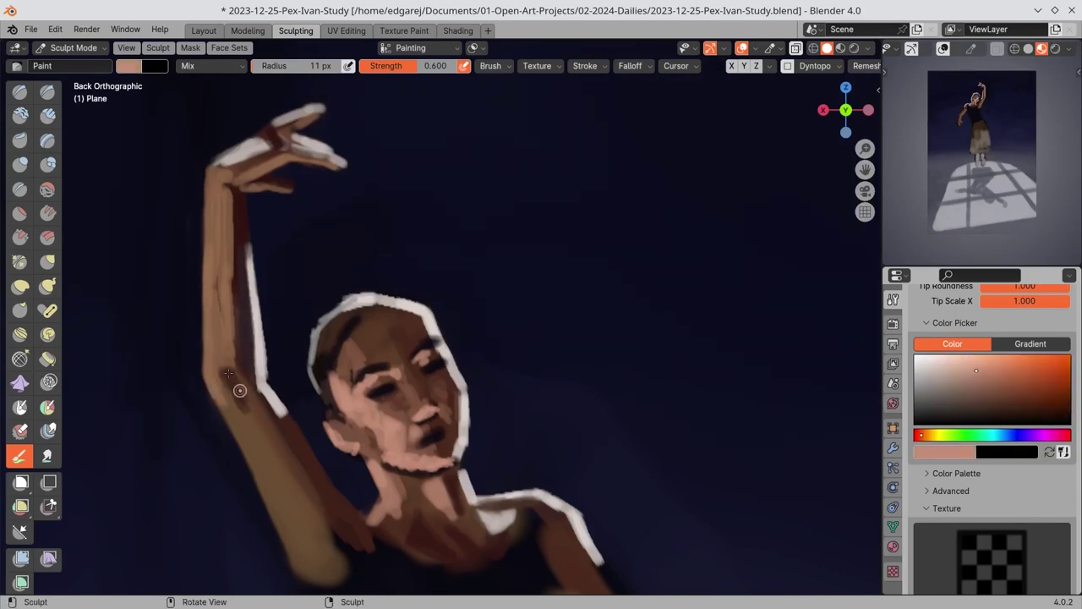
key("s")
key("s")
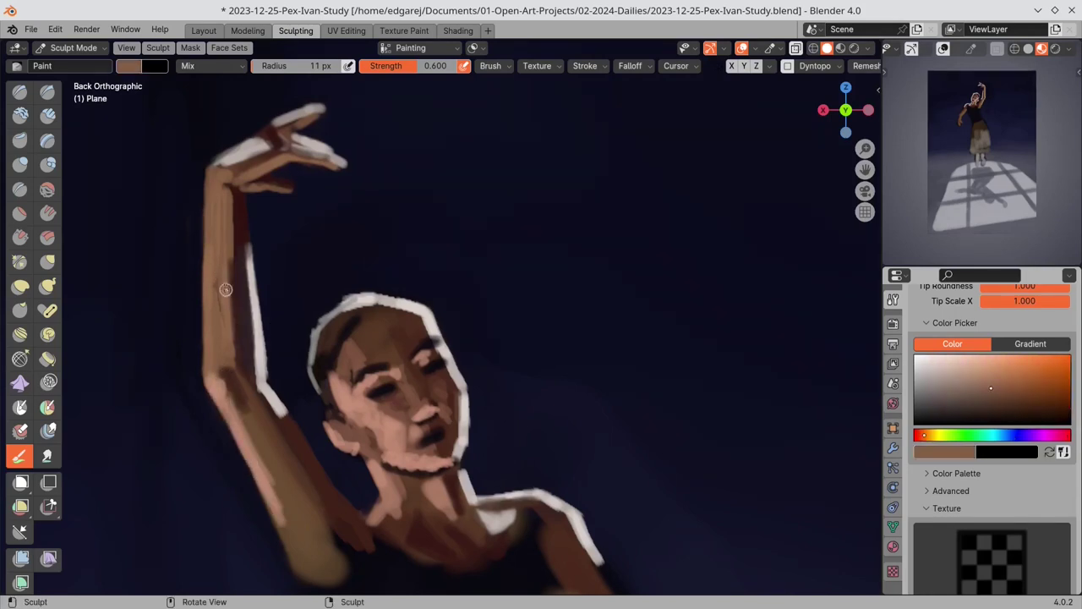
key("s")
key("s")
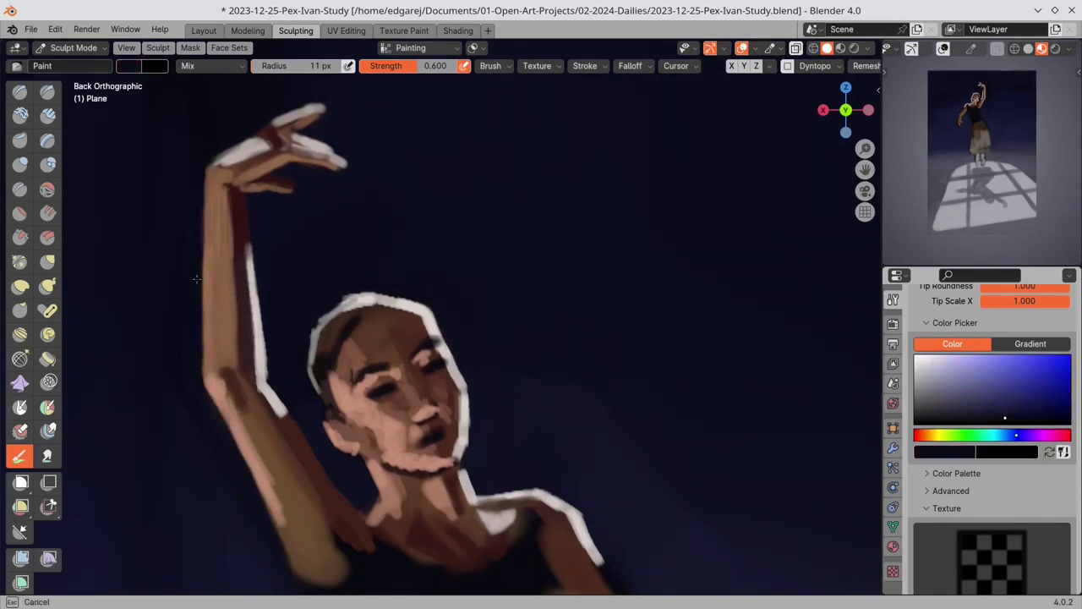
- Add salmon at the raised elbow and greyish tan on the forearm, and refine the forearm's outer contour with dark blue
key("s")
key("s")
key("s")
key("s")
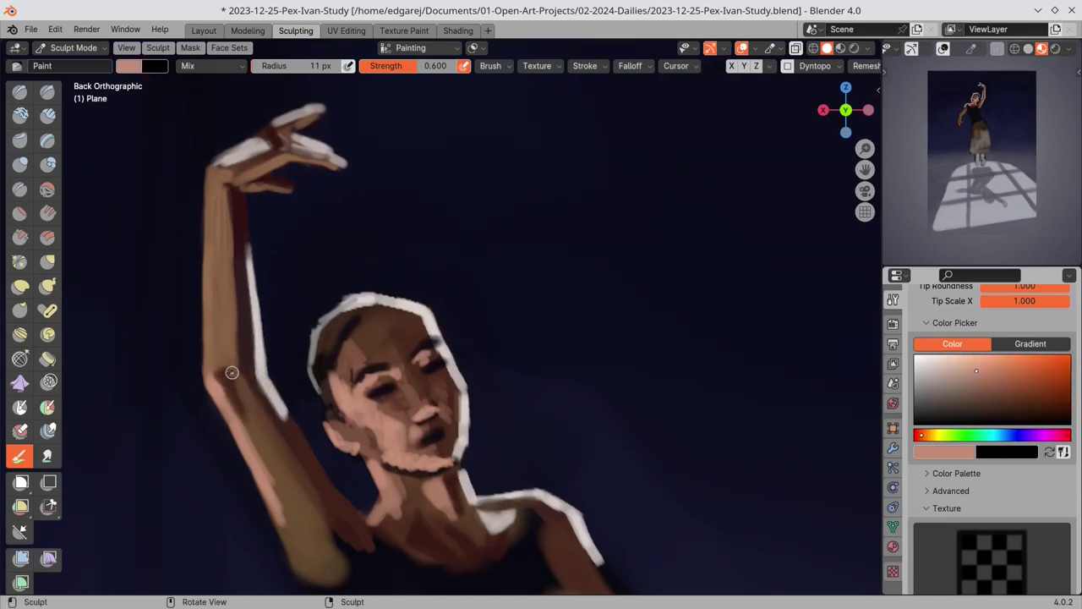
key("s")
key("s")
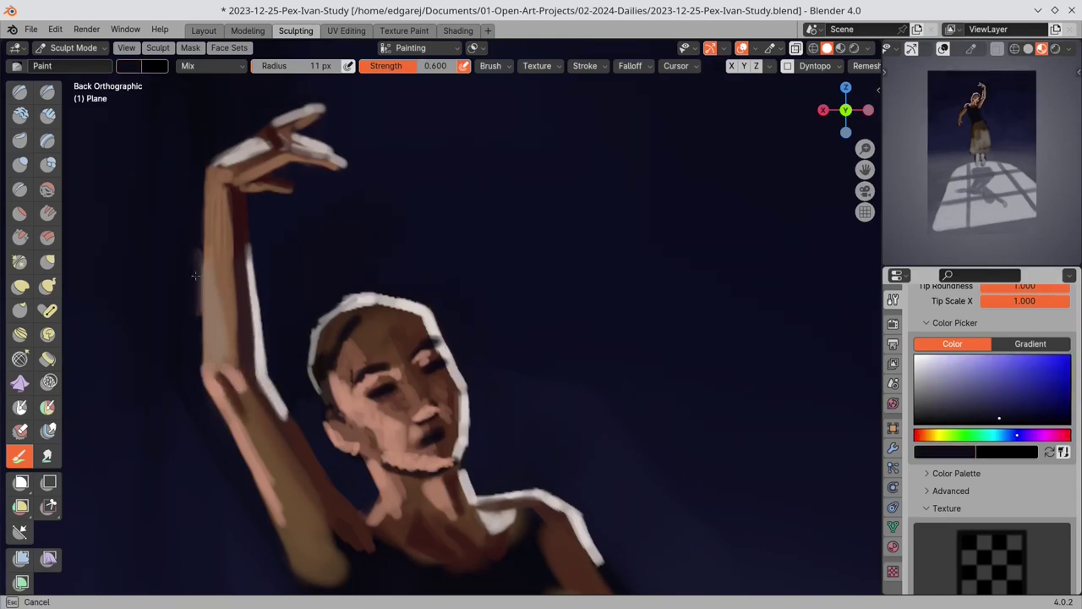
key("s")
key("s")
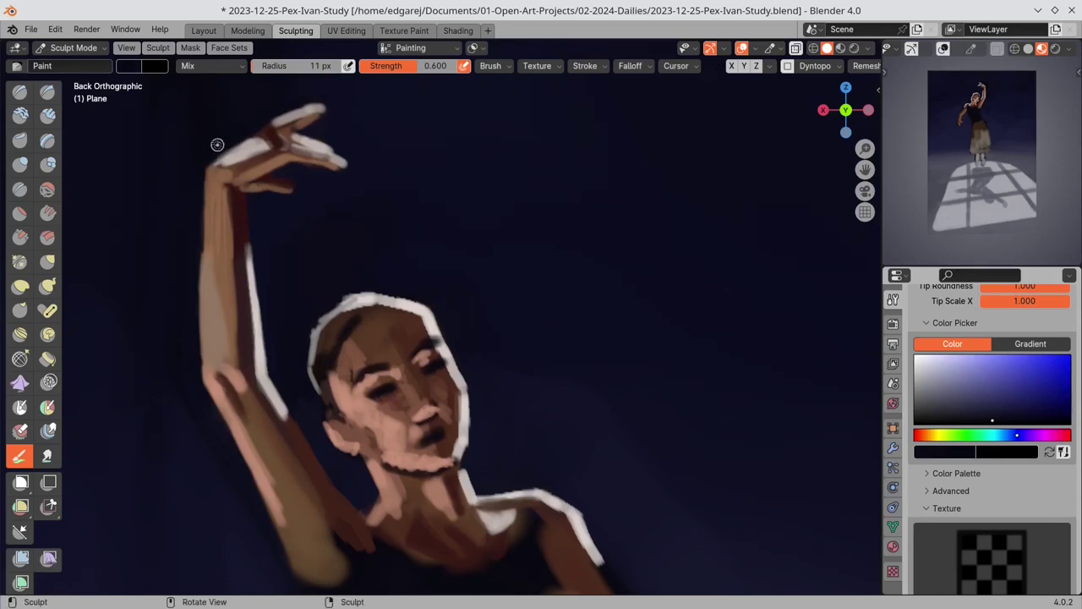
- Reduce the brush to 7 px and model the raised wrist and back of the hand with tan, dark red and pale grey
key("s")
key("f")
left_click(222, 178)
left_click_drag(227, 170, 258, 152)
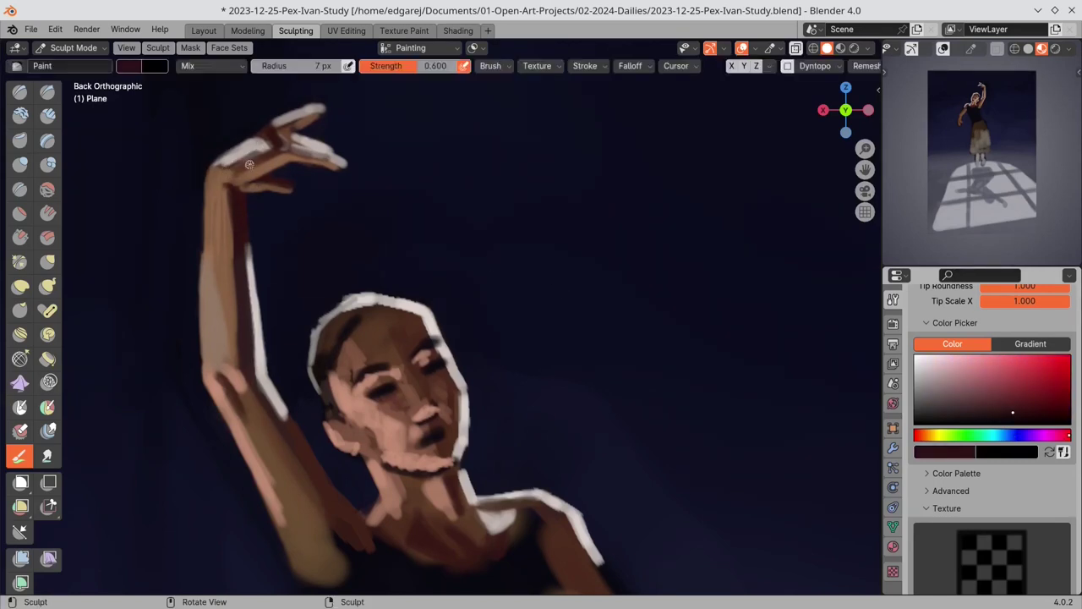
key("s")
key("s")
key("s")
key("s")
key("s")
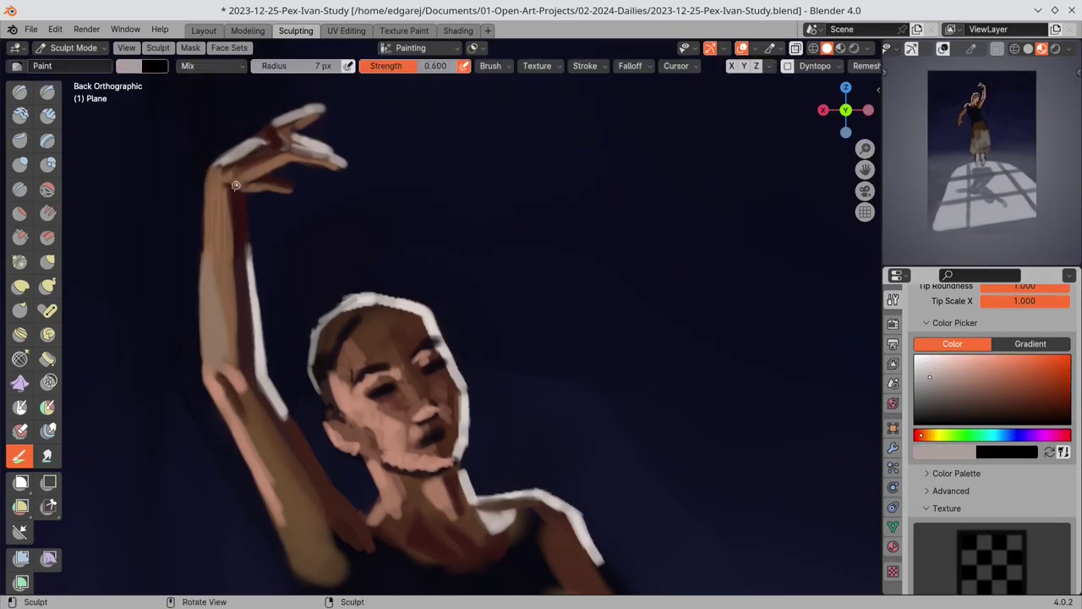
key("s")
key("s")
- Reshape the uppermost finger in red-brown with a thin pale edge, trimming its contour with dark blue
key("s")
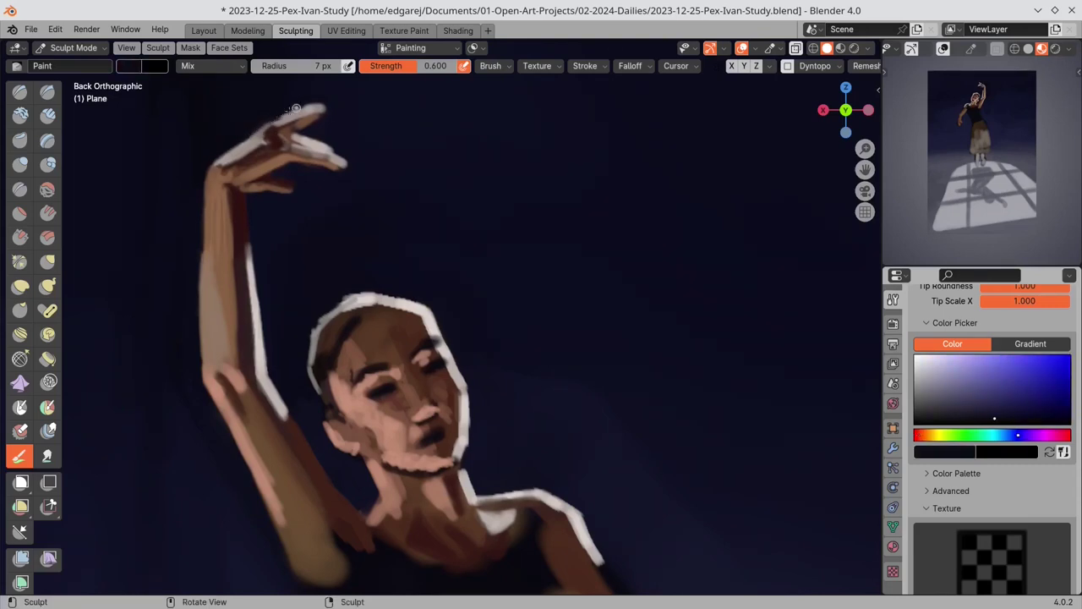
key("s")
key("s")
key("s")
key("s")
key("s")
key("s")
key("s")
key("s")
key("s")
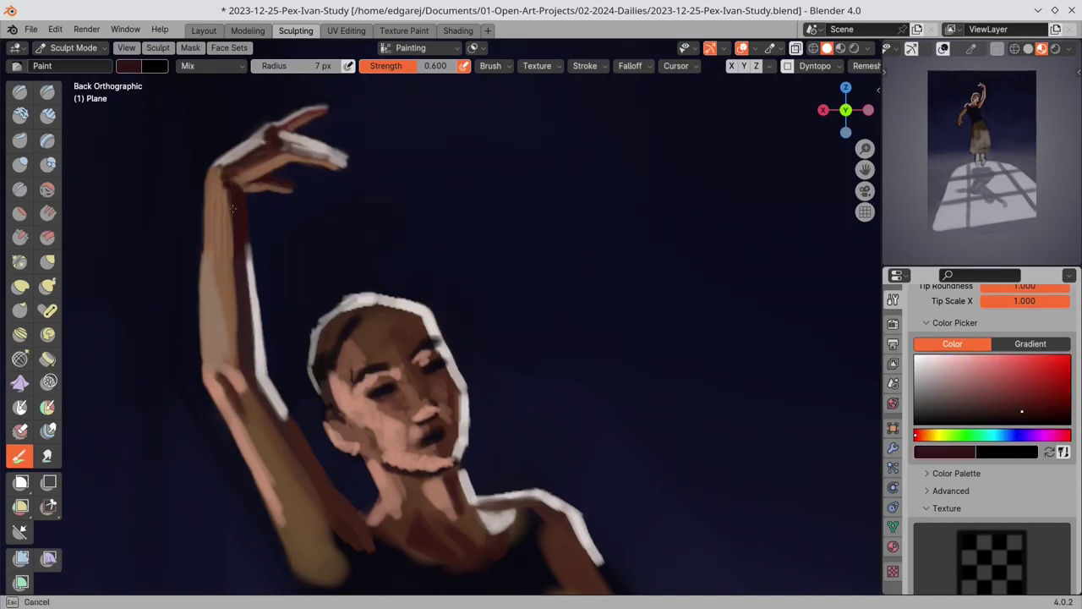
- Deepen the palm with dark red and slim the middle fingers by cutting their underside with background blue
key("s")
key("s")
key("s")
key("s")
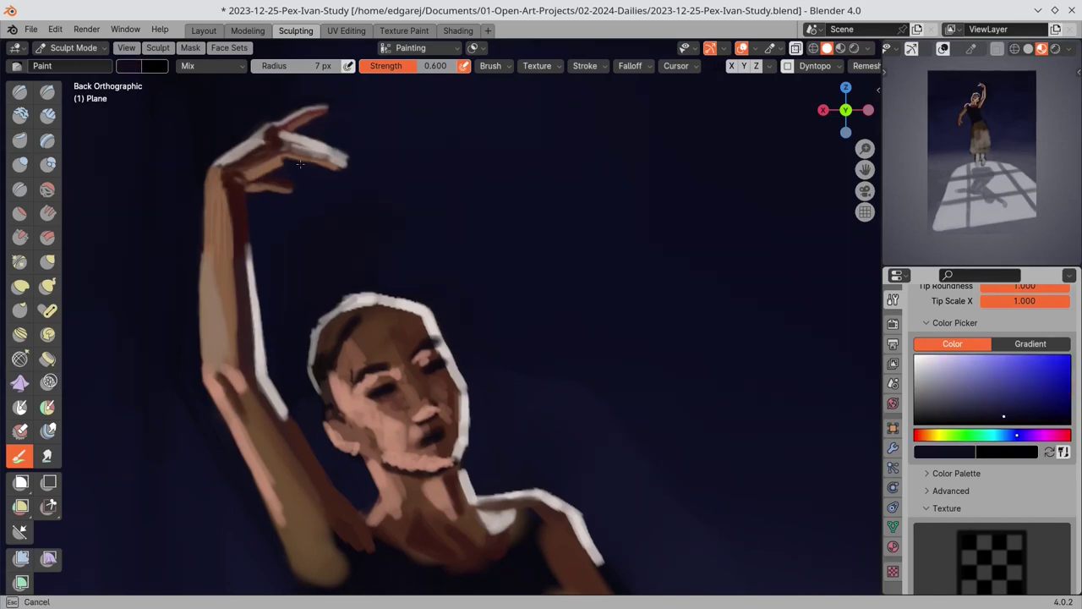
key("s")
key("s")
key("s")
key("s")
key("s")
key("s")
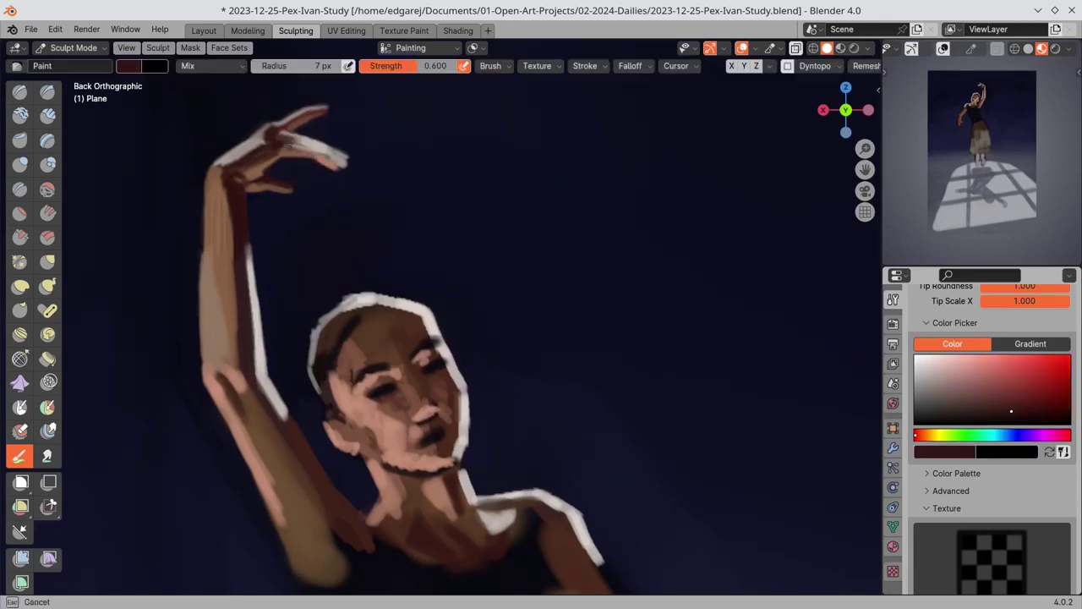
- Shade the thumb in dark red and brown, and clean its contour with dark blue
key("s")
key("s")
key("s")
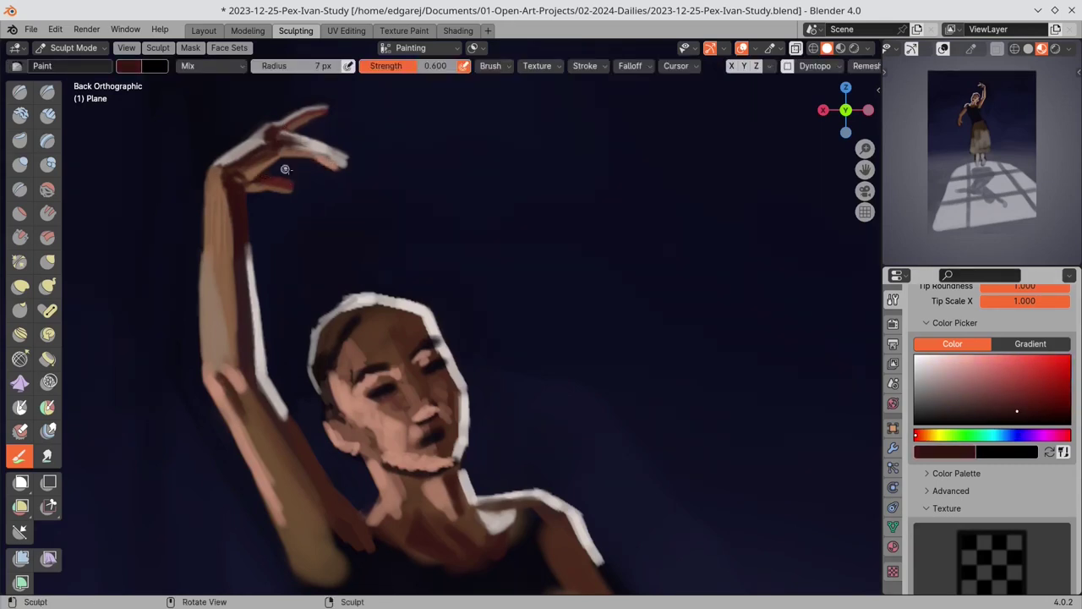
key("s")
key("s")
key("s")
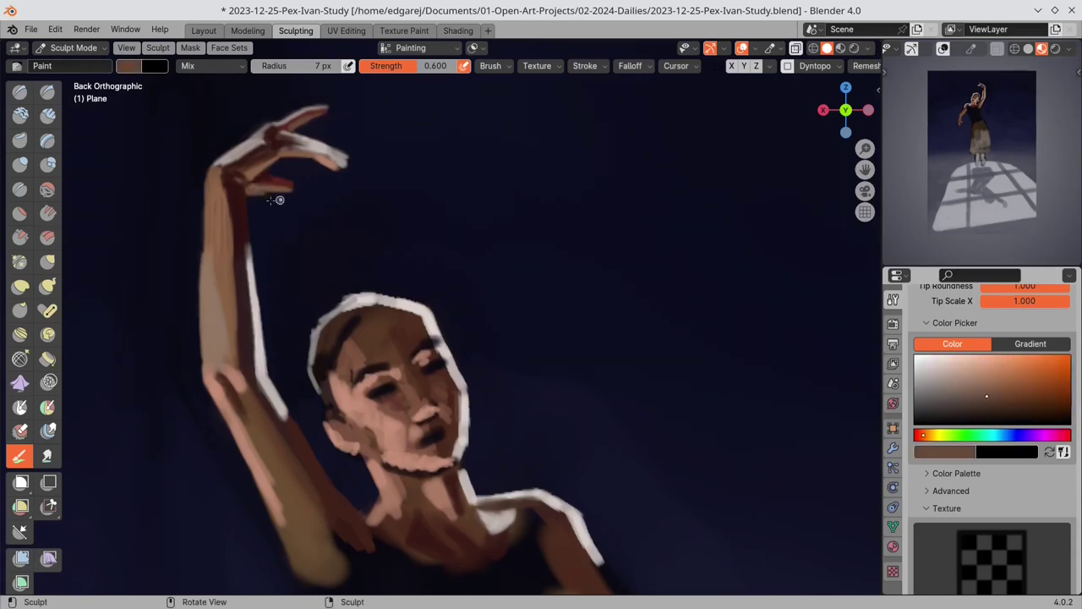
key("s")
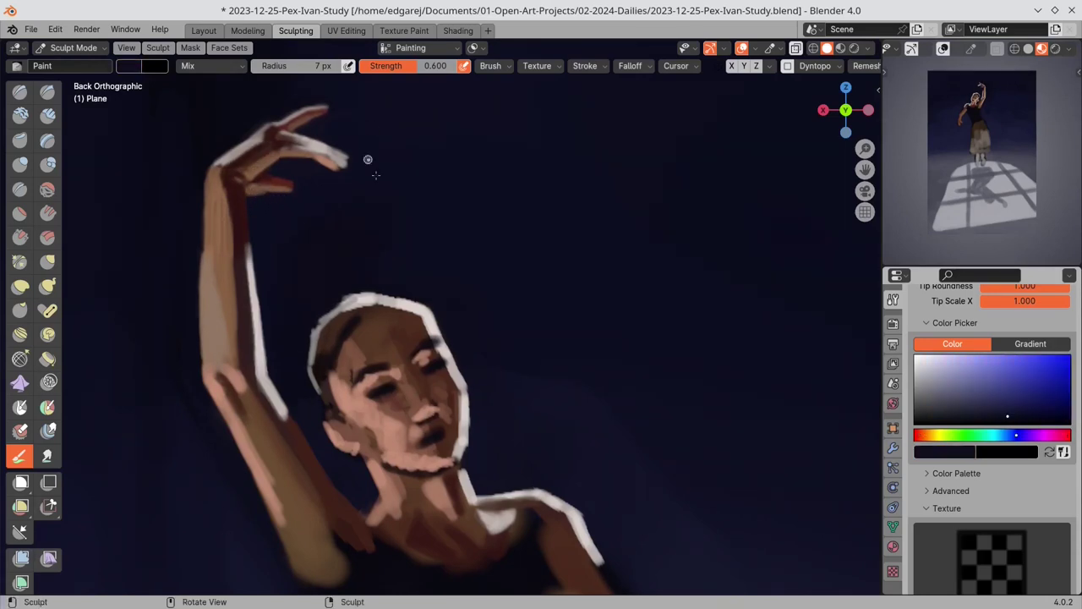
- Enlarge the brush to 17 px, darken the inner forearm with red-brown, and clean the background around the arm and hand in dark blue
key("f")
left_click(244, 203)
key("s")
left_click_drag(231, 188, 239, 329)
key("s")
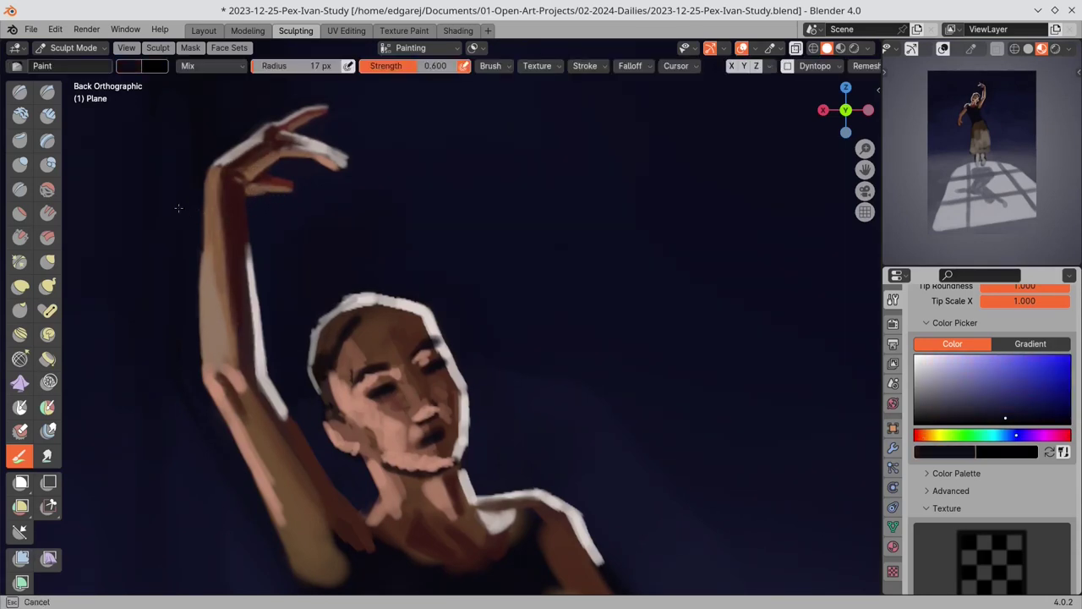
left_click_drag(192, 282, 199, 160)
left_click_drag(204, 152, 269, 115)
mouse_move(275, 114)
left_mouse_down()
mouse_move(337, 100)
mouse_move(356, 135)
left_mouse_up()
- Reduce the brush to 3 px and paint a thin white edge along the back of the raised hand
key("f")
left_click(343, 101)
key("f")
left_click(357, 166)
key("s")
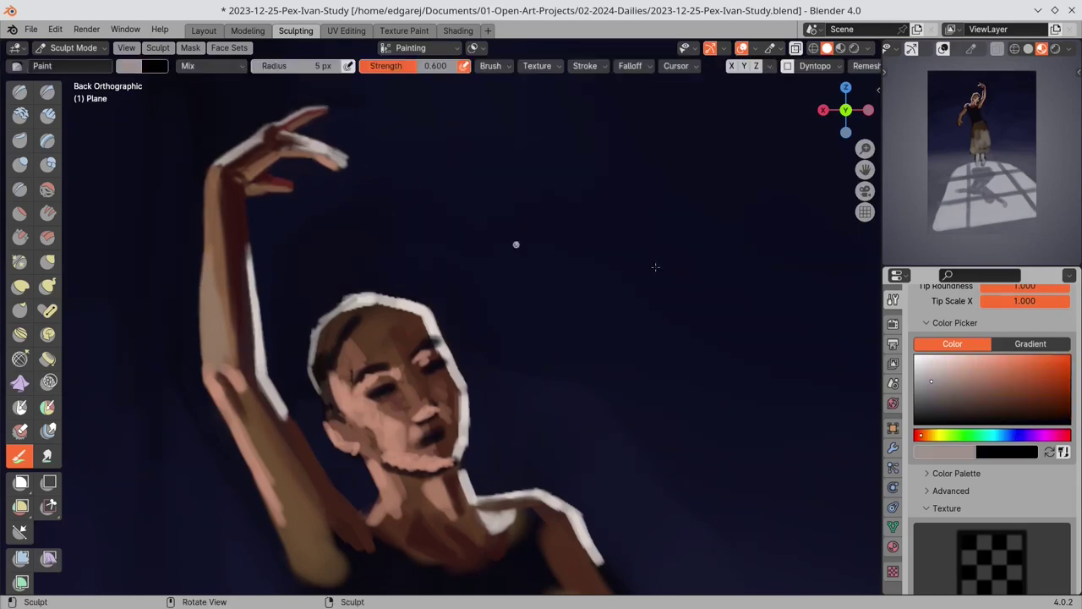
key("s")
left_click_drag(236, 148, 209, 168)
key("ctrl+z")
key("f")
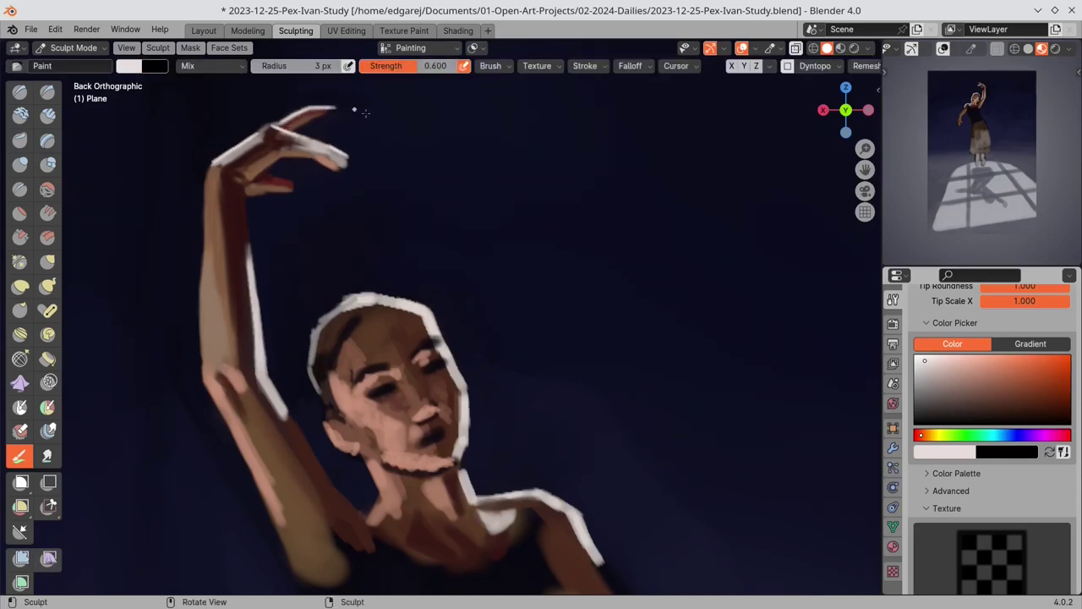
- Sharpen the uppermost fingertip in red-brown and add a thin white highlight along the thumb
key("s")
left_click_drag(318, 115, 336, 110)
key("s")
key("s")
left_click_drag(264, 172, 291, 179)
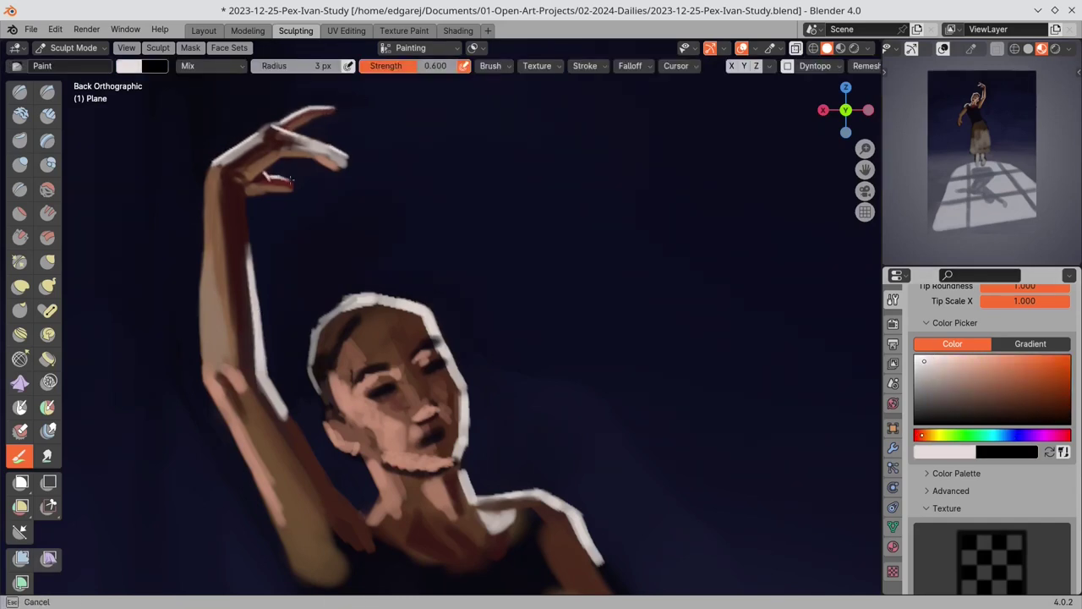
left_click(290, 179)
- Trim the head's rim light with dark blue at 10 px and soften the temple hairline with an 8 px brush
key("s")
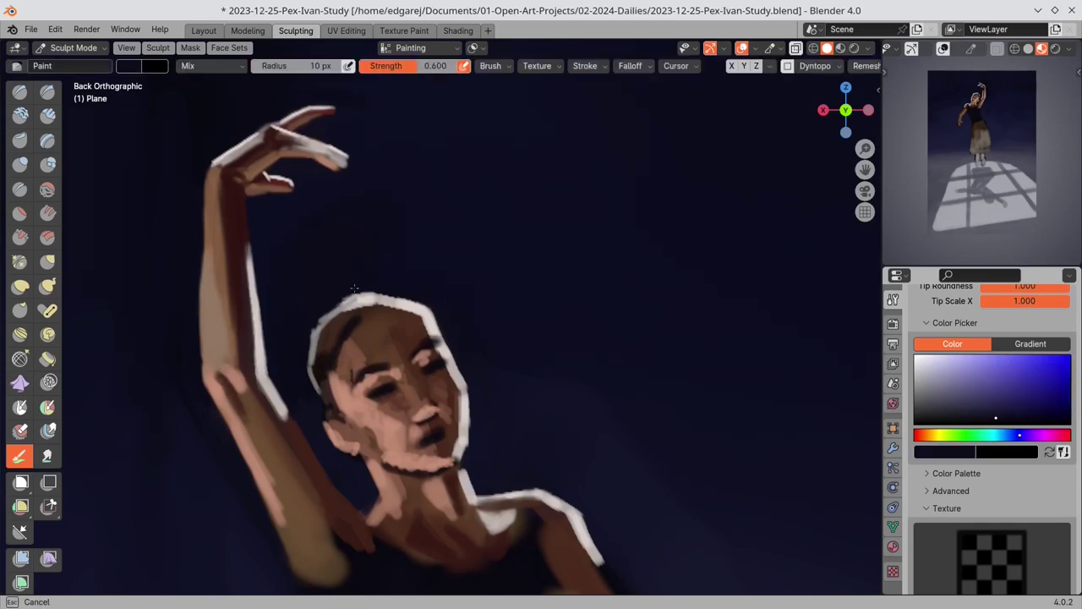
key("s")
key("s")
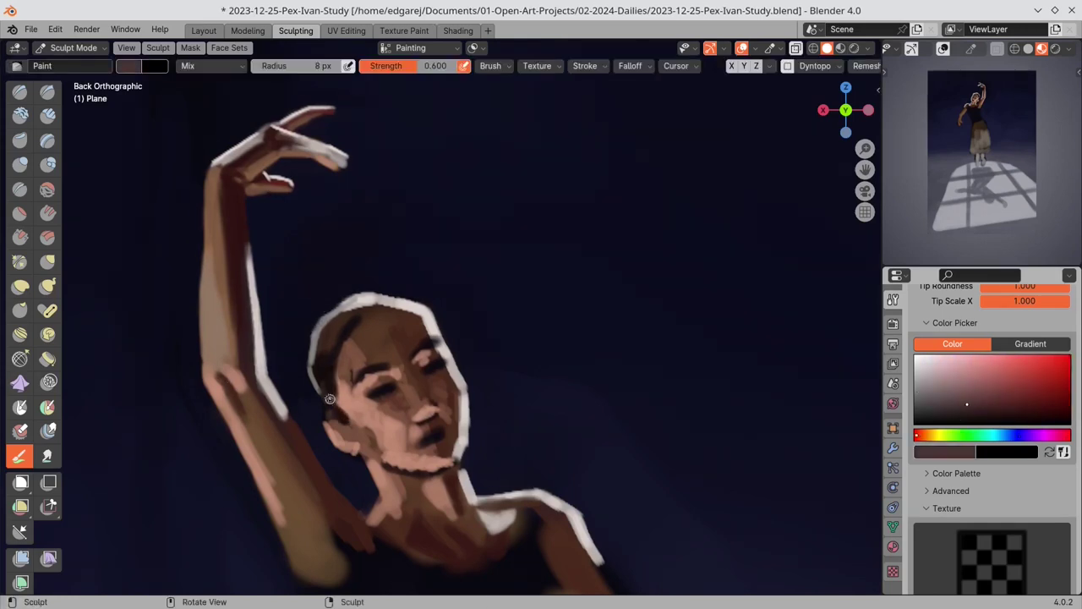
- Repaint the jawline with sampled salmon and refine the chin corner with a 4 px brush
key("s")
left_click_drag(367, 453, 456, 464)
key("f")
left_click(452, 470)
key("s")
key("s")
- Detail the inner ear with dark red, salmon and near-black, using the 4 px brush
left_click(1014, 403)
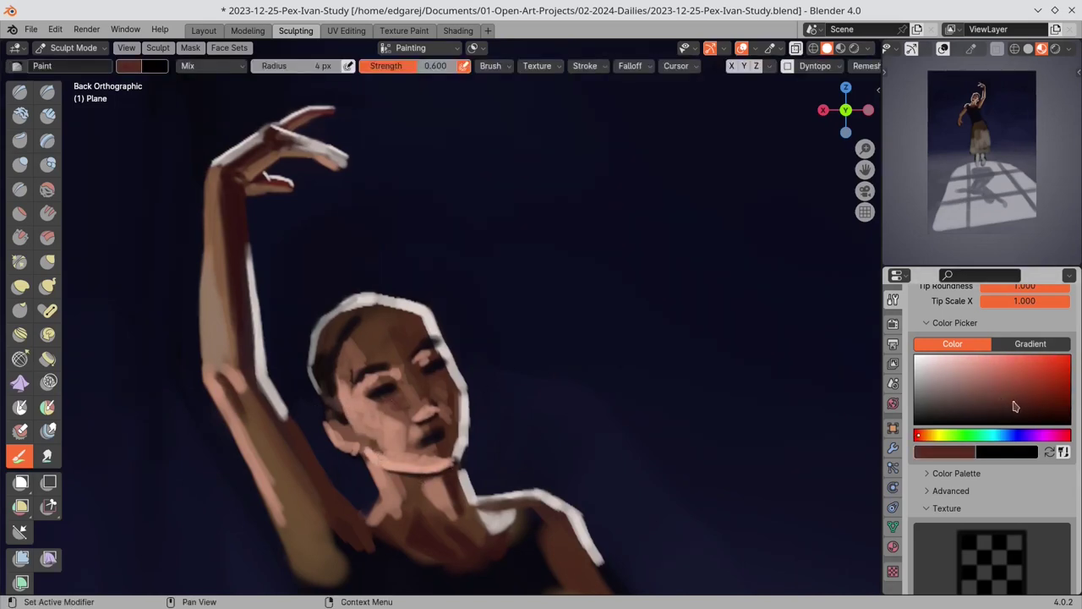
left_click(917, 435)
left_click_drag(342, 431, 344, 435)
key("s")
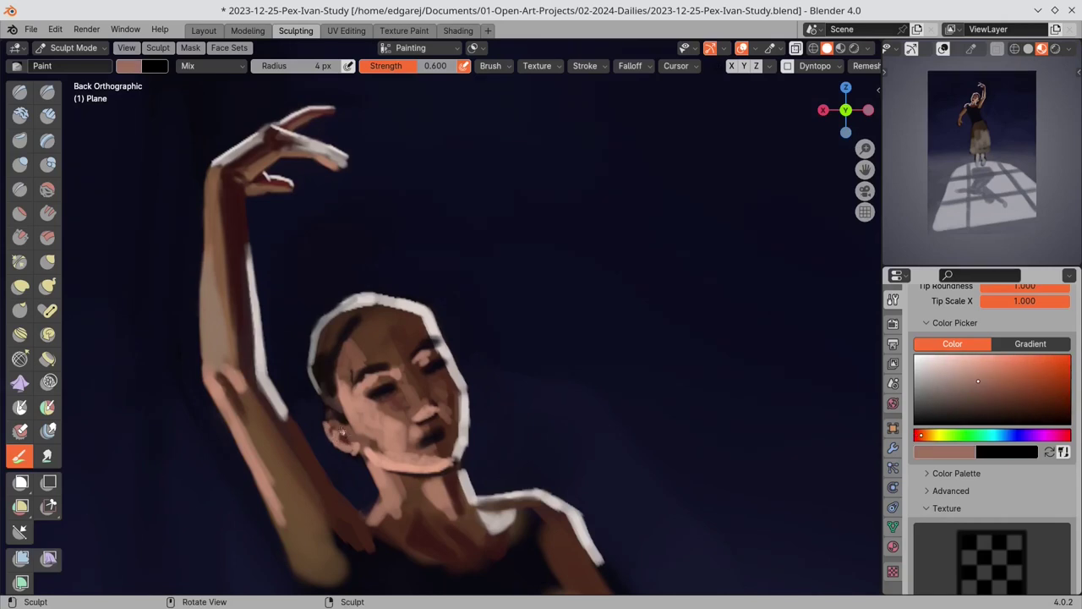
key("s")
key("s")
key("s")
key("s")
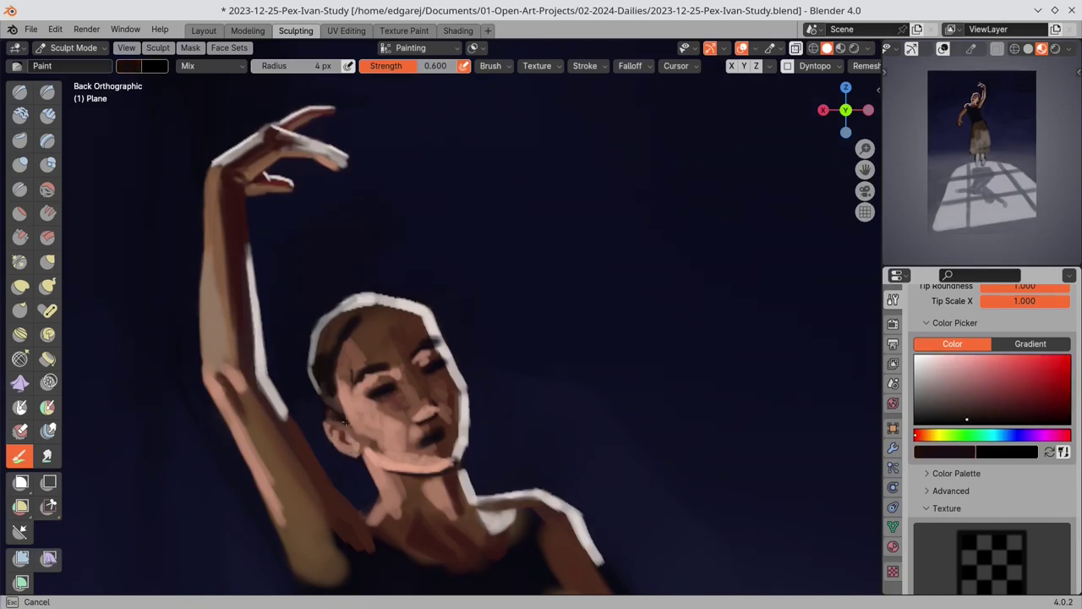
key("s")
key("s")
- Enlarge the brush to 7 px and smooth the cheek and jaw in front of the ear with sampled skin tones
key("f")
left_click(340, 413)
key("s")
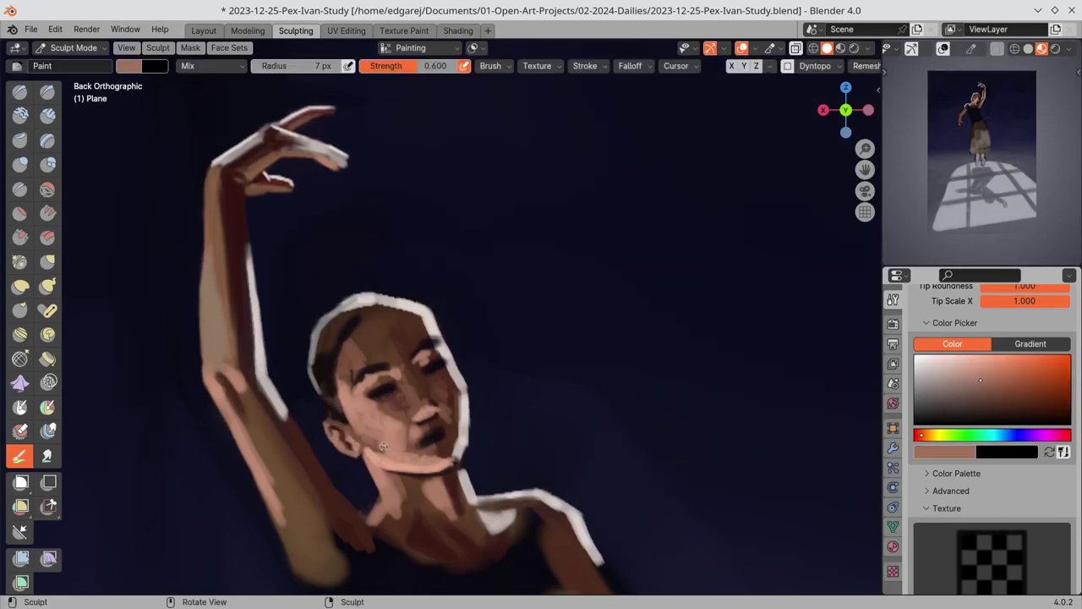
key("s")
mouse_move(366, 438)
left_mouse_down()
mouse_move(424, 464)
mouse_move(391, 433)
mouse_move(452, 465)
left_mouse_up()
- Blend the lower face with sampled skin tones and brighten the chin and lower cheek with pale pink
key("s")
key("s")
key("s")
key("s")
key("s")
key("s")
key("s")
left_click(969, 356)
- Save the file
key("ctrl+s")
middle_click_drag(540, 433, 578, 328, "shift")
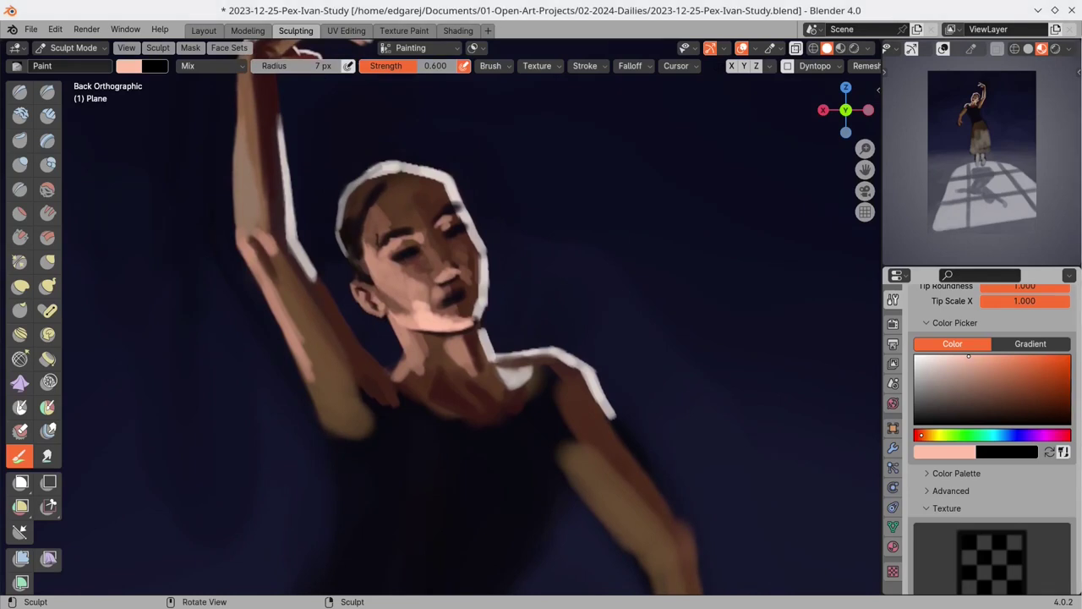
- Save the file, and refine the mouth and jaw corner beside the rim light with sampled dark brown and dark red
left_click(31, 28)
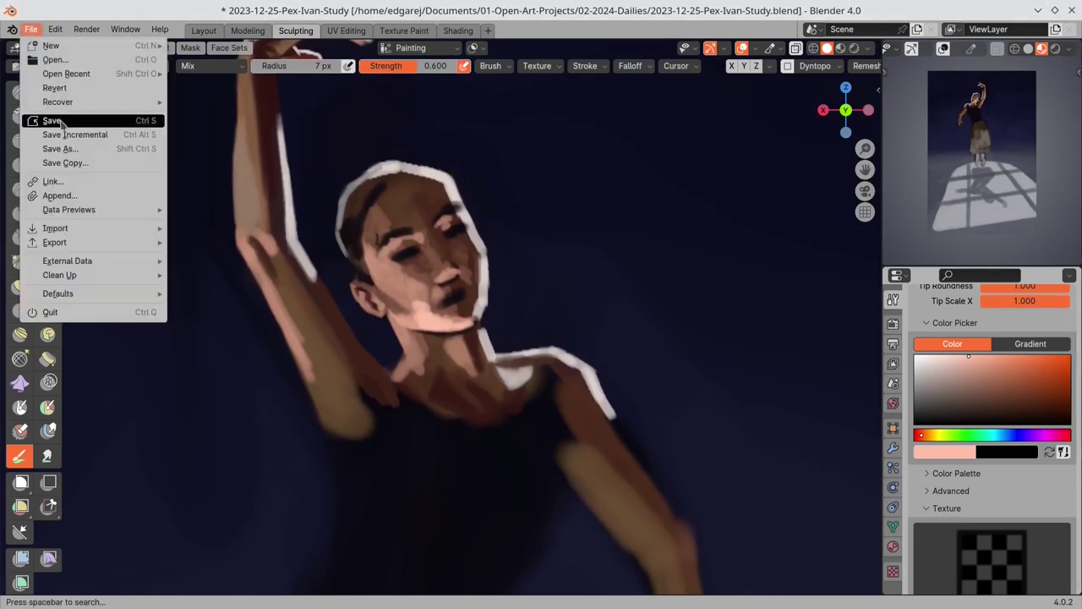
left_click(51, 116)
key("s")
left_click_drag(479, 302, 474, 321)
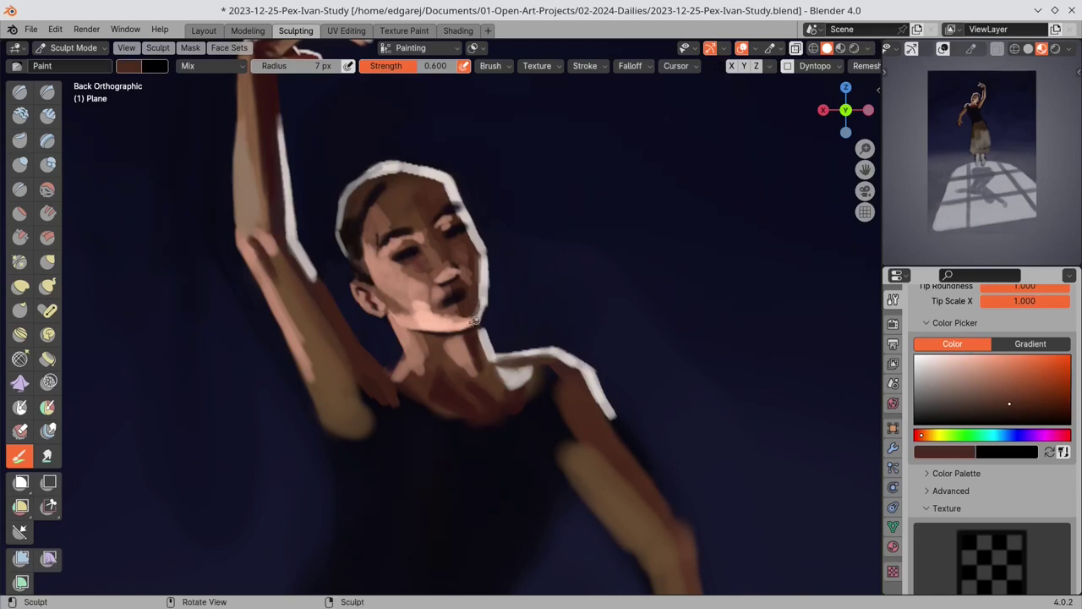
key("s")
key("s")
key("s")
key("s")
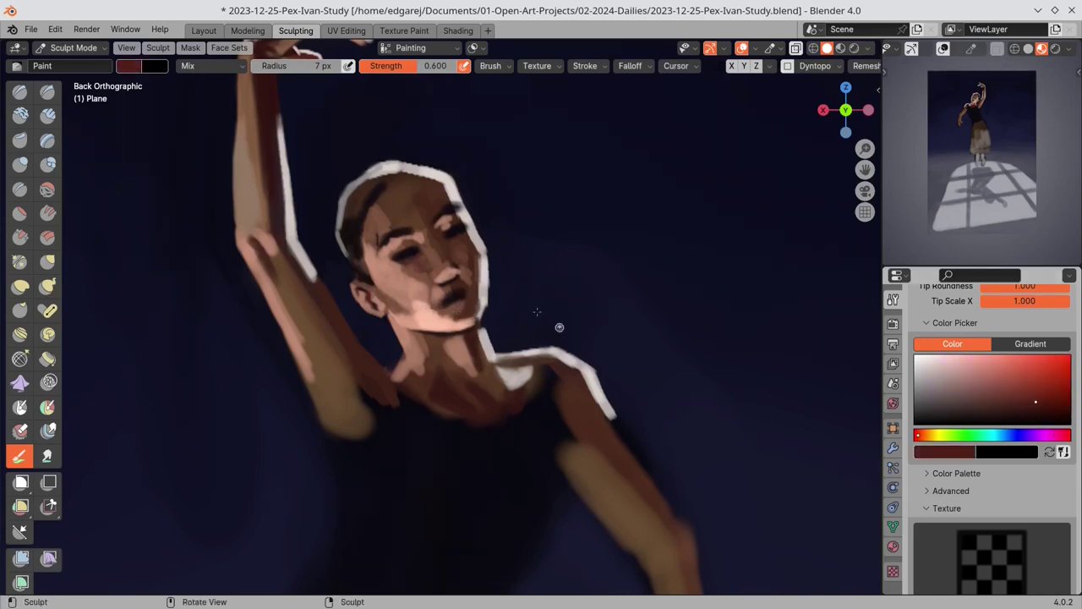
- Reduce the brush to 4 px and paint the lips with dark red and a brighter red
key("s")
key("f")
left_click(458, 285)
key("s")
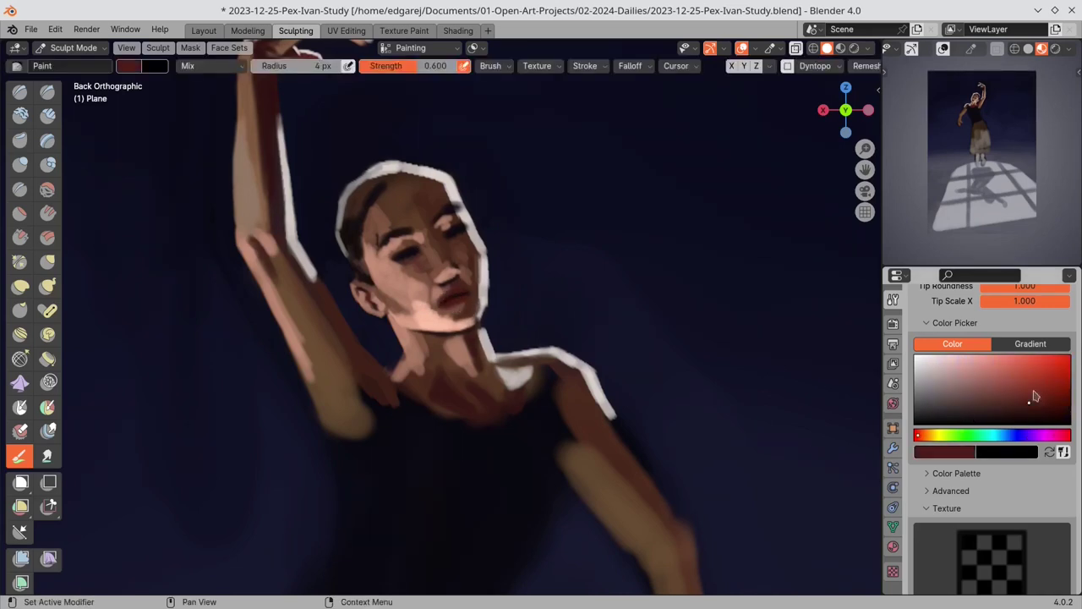
left_click_drag(1034, 399, 1027, 384)
key("s")
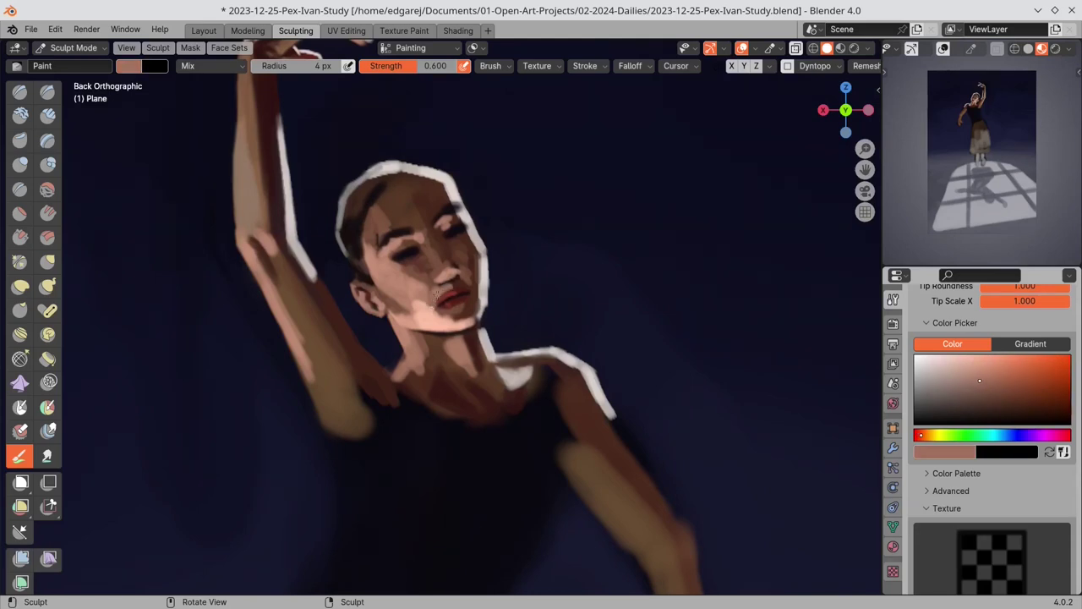
- Clean up the lip edges with sampled salmon and dark red tones, and save the file
left_click_drag(456, 304, 443, 309)
key("s")
key("s")
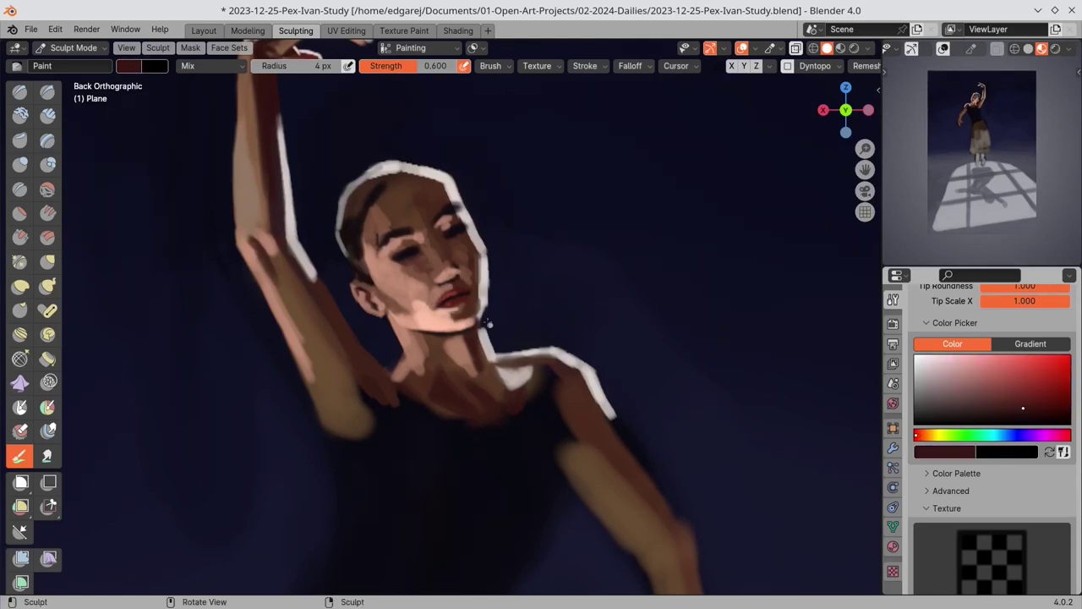
key("s")
key("ctrl+s")
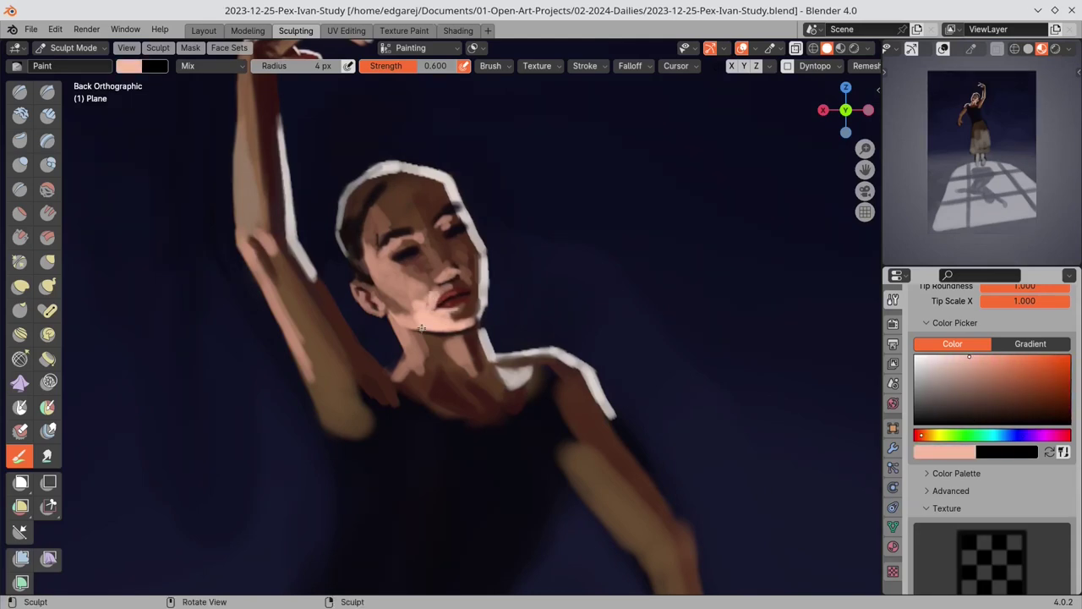
- Smooth the chin and model the nose and upper lip area with sampled skin tones, using the 4 px brush
key("s")
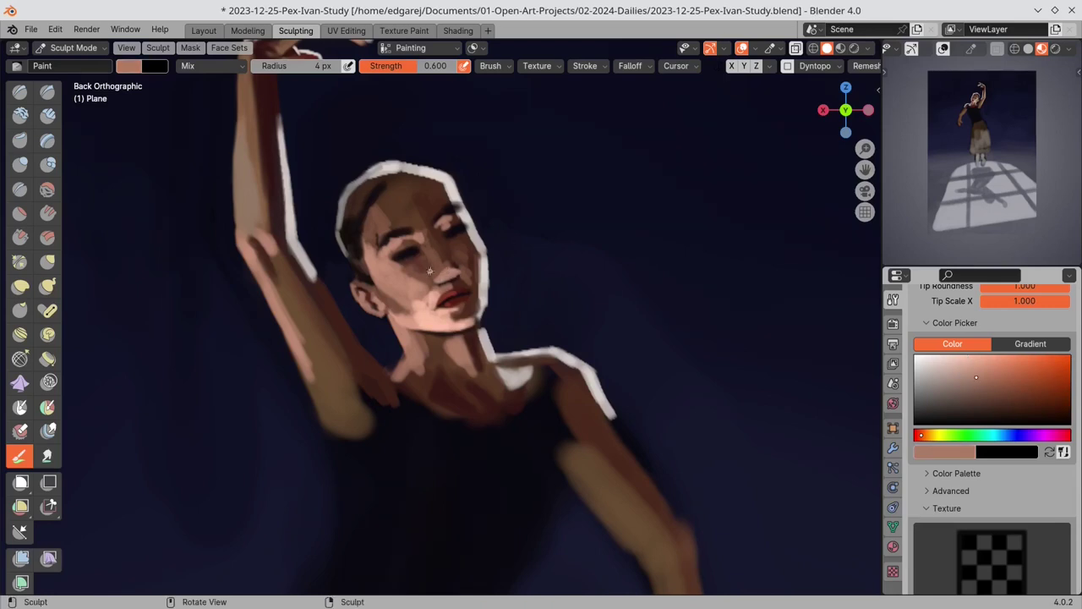
key("s")
mouse_move(424, 270)
left_mouse_down()
mouse_move(396, 305)
mouse_move(401, 266)
mouse_move(468, 277)
left_mouse_up()
key("s")
- Enlarge the brush to 11 px and blend the near cheek and the side of the nose with sampled skin tones
key("f")
left_click(413, 287)
key("s")
key("s")
key("s")
key("s")
key("s")
key("s")
key("s")
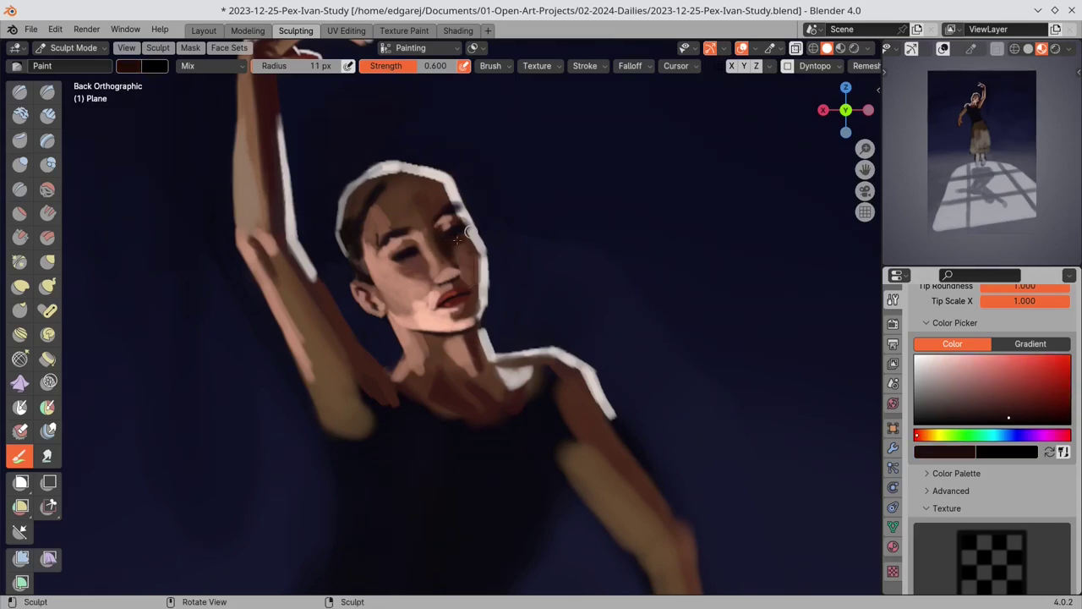
- Brighten the lower face with pale pink, and deepen the eye shadows with dark navy using a 7 px brush
key("s")
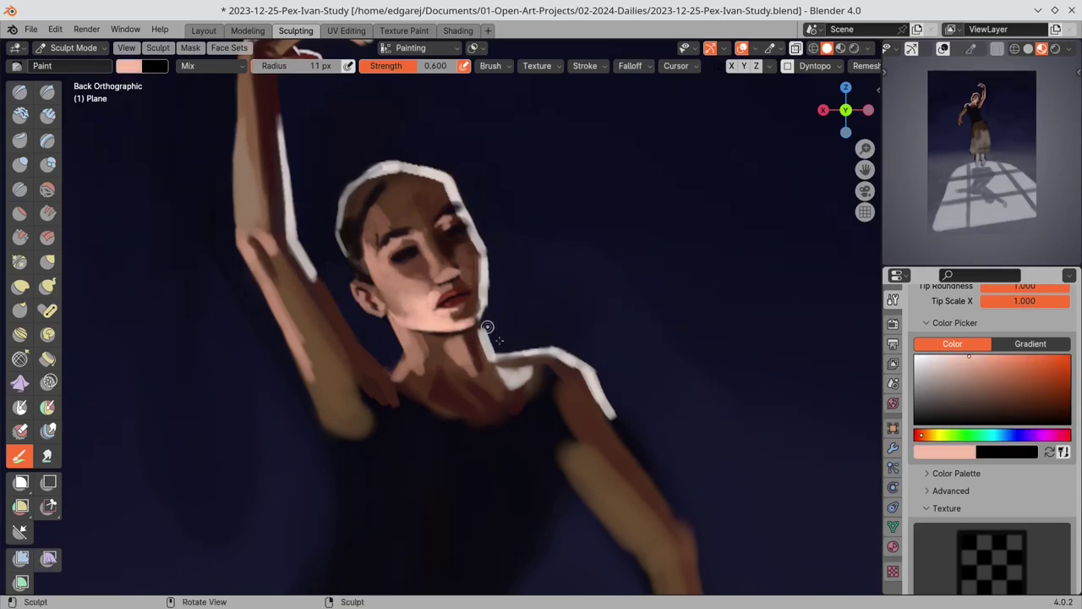
key("s")
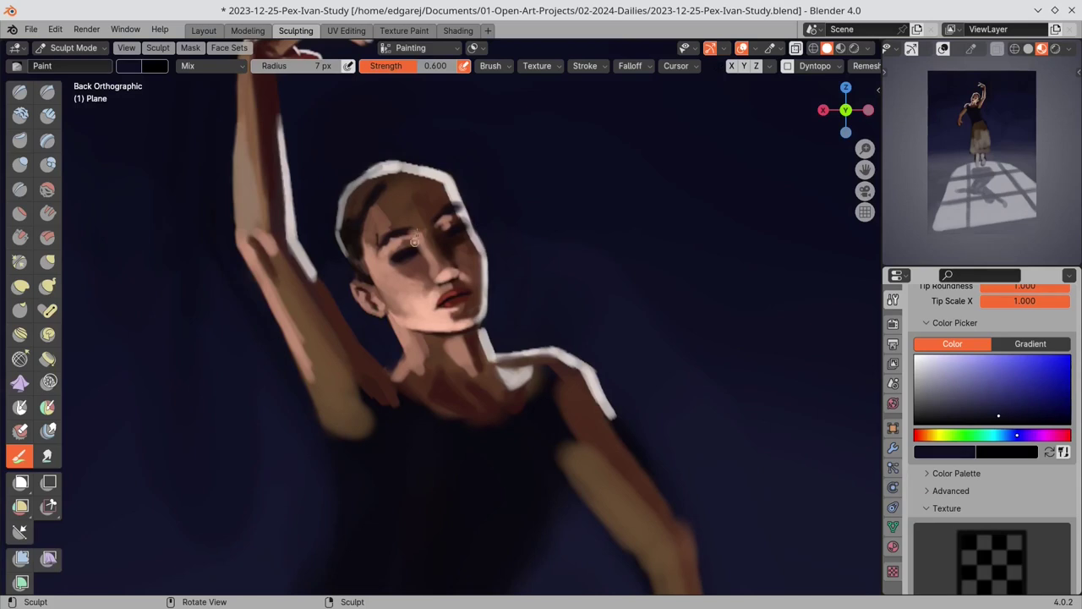
key("s")
key("s")
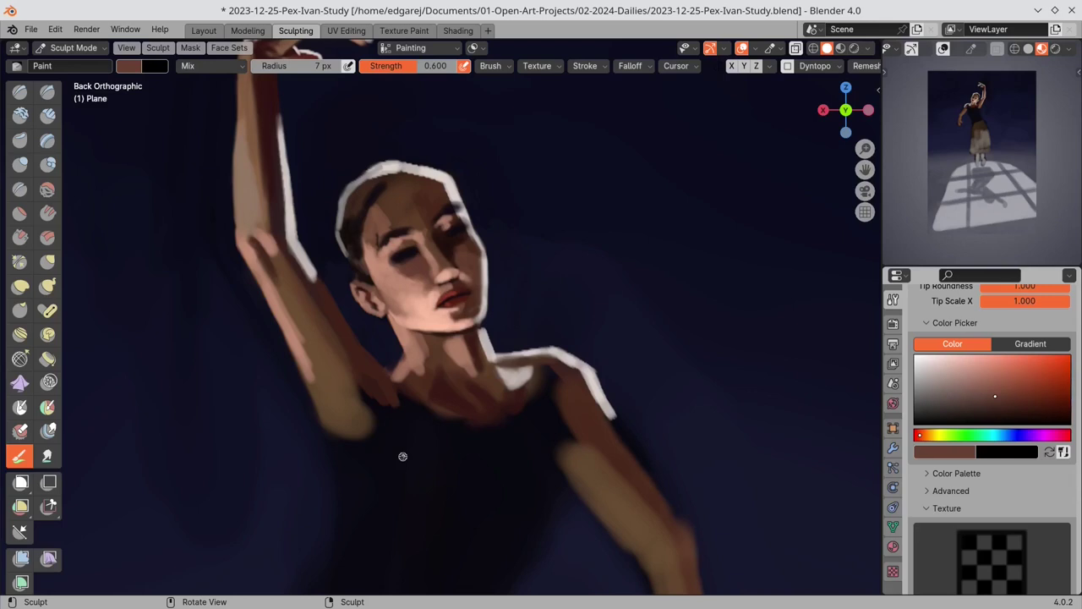
- Reduce the brush to 4 px and touch up the temple beside the near eyebrow with sampled brown
key("s")
key("f")
left_click(364, 253)
key("s")
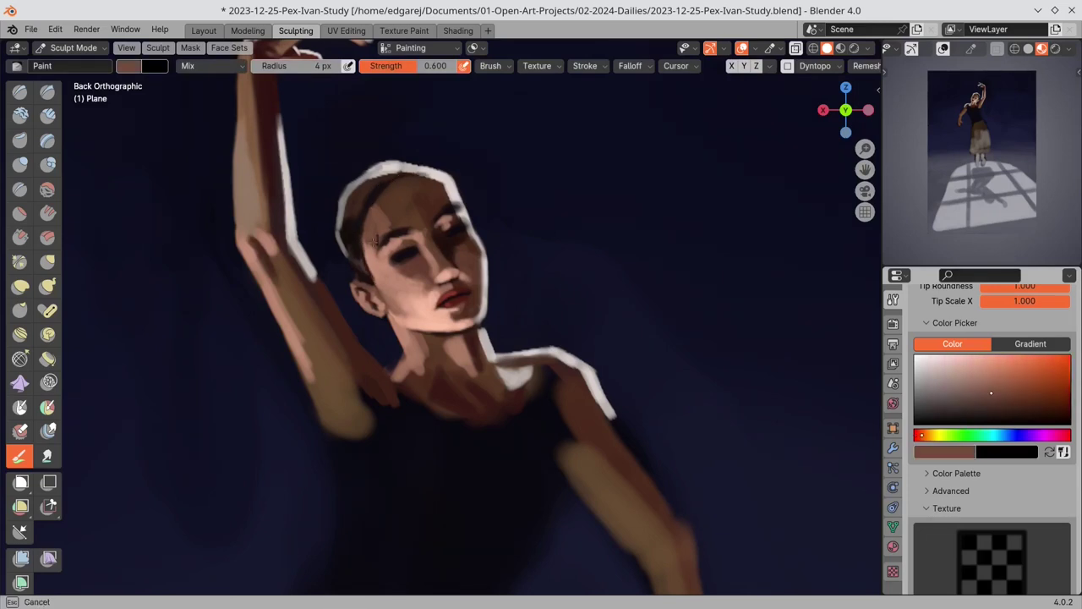
- Smooth the forehead, temple and hairline with a larger brush and repeatedly sampled brown skin tones
key("bracketright")
key("bracketright")
key("bracketright")
key("s")
mouse_move(392, 242)
left_mouse_down()
mouse_move(410, 243)
mouse_move(433, 187)
left_mouse_up()
key("s")
key("s")
key("bracketleft")
key("s")
key("s")
key("s")
key("s")
key("s")
key("s")
key("s")
key("s")
key("s")
key("s")
key("s")
key("s")
- Enlarge the brush further and blend the forehead across to the far eyebrow with sampled browns
key("bracketright")
key("bracketright")
key("bracketright")
key("bracketright")
key("bracketright")
key("s")
key("s")
key("s")
left_click_drag(433, 187, 461, 209)
- Reduce the brush to 6 px and refine the far eyebrow with sampled dark brown
key("bracketleft")
key("bracketleft")
key("bracketleft")
key("bracketleft")
key("s")
key("s")
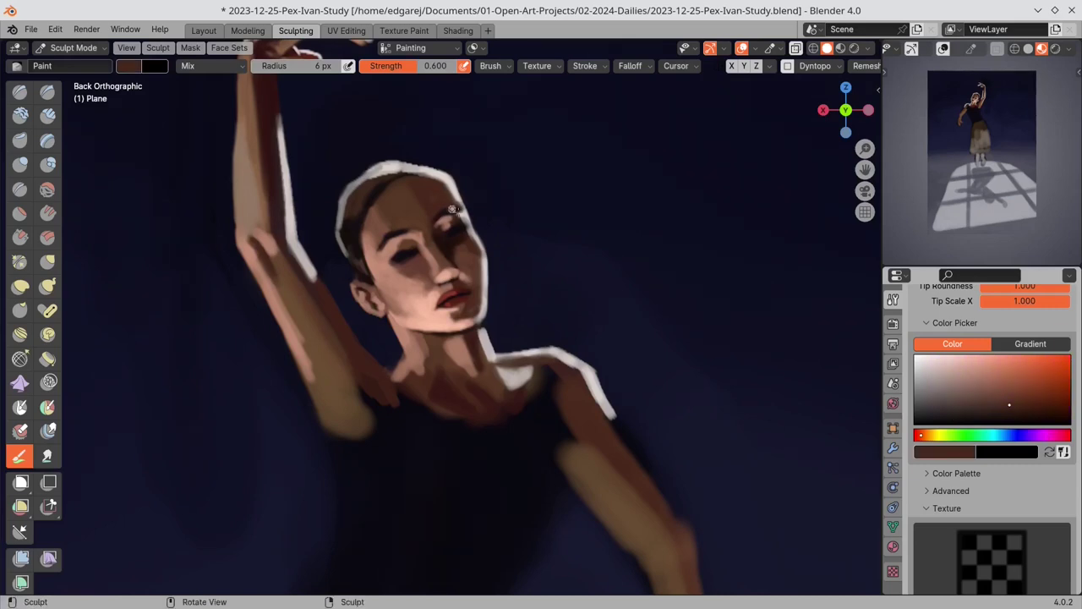
- Darken the far eye with near-black and touch up the skin beside it with sampled grey-pink
key("s")
key("s")
key("s")
key("s")
key("s")
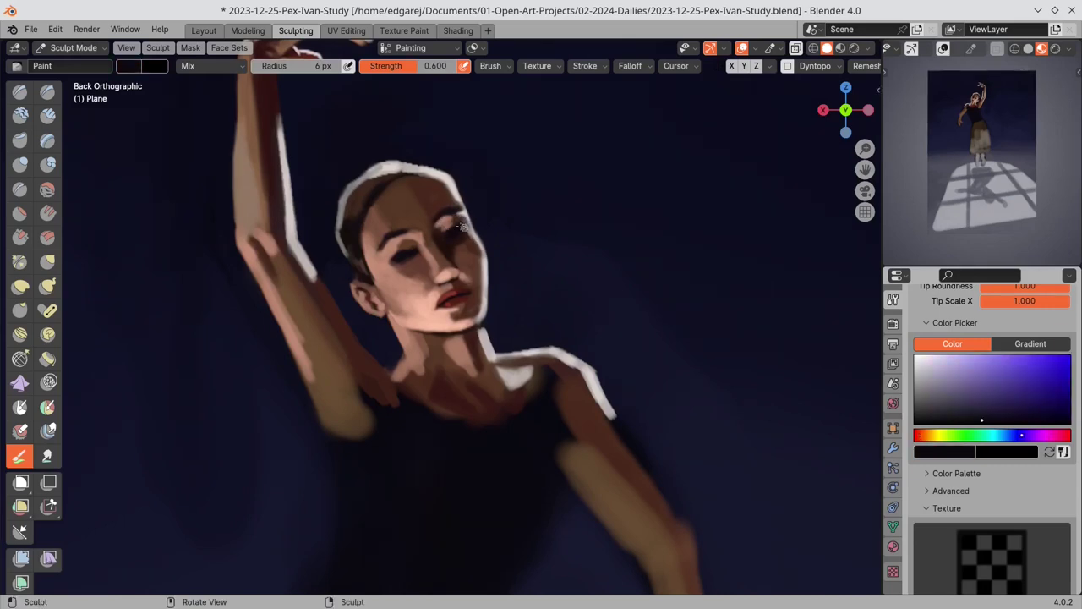
key("s")
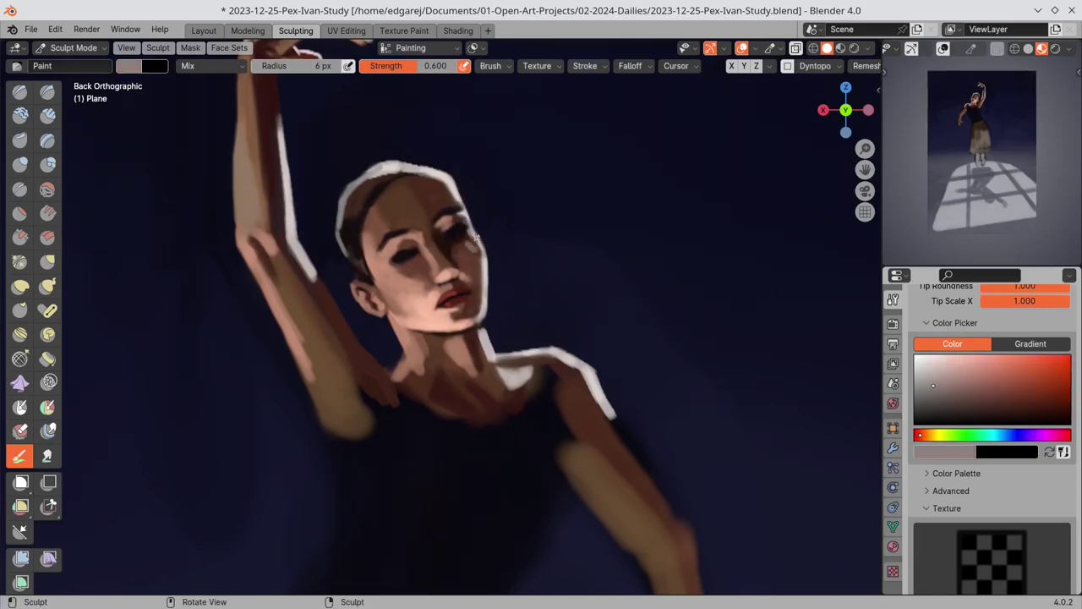
key("s")
key("s")
- Shade the far cheek and the side of the nose with sampled reddish browns, and save the file
left_click_drag(482, 307, 460, 282)
key("s")
key("s")
key("s")
key("s")
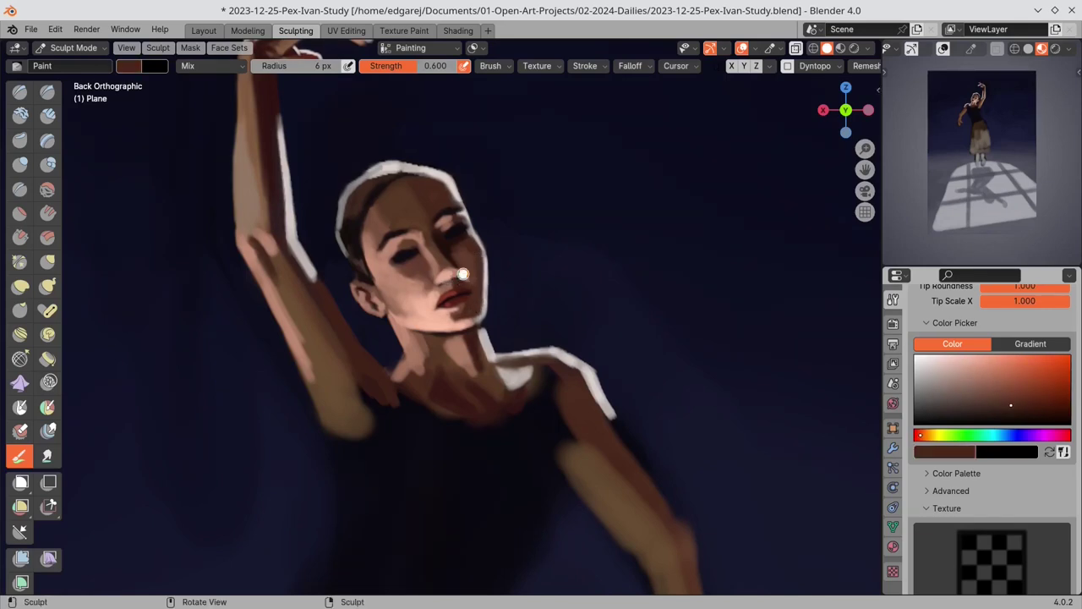
key("ctrl+s")
- Refine the near eye with dark navy and define the nostrils in dark brown and salmon, using a 4 px brush
key("s")
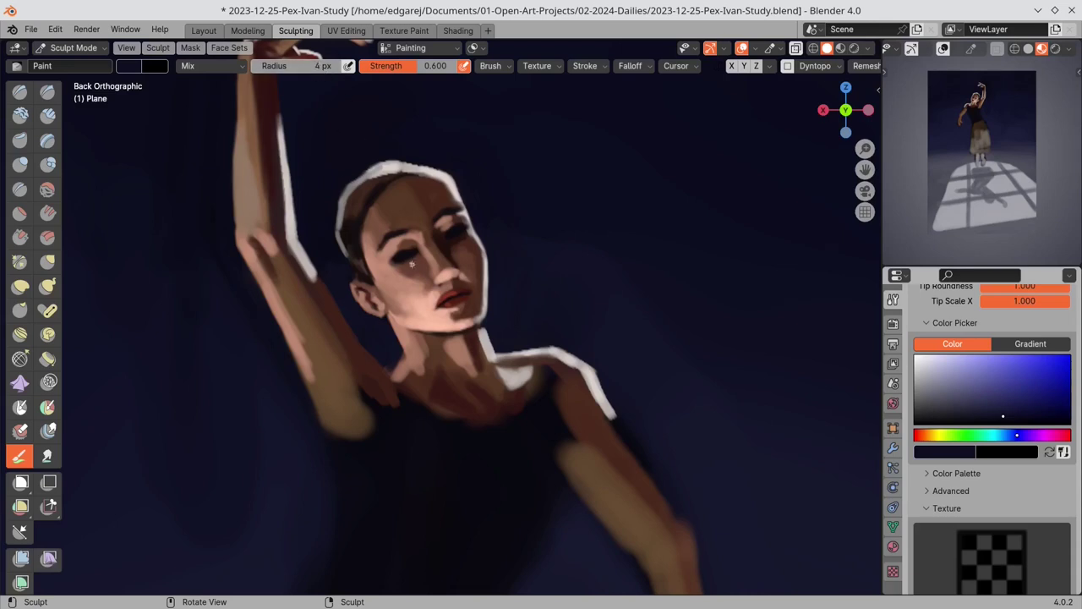
key("s")
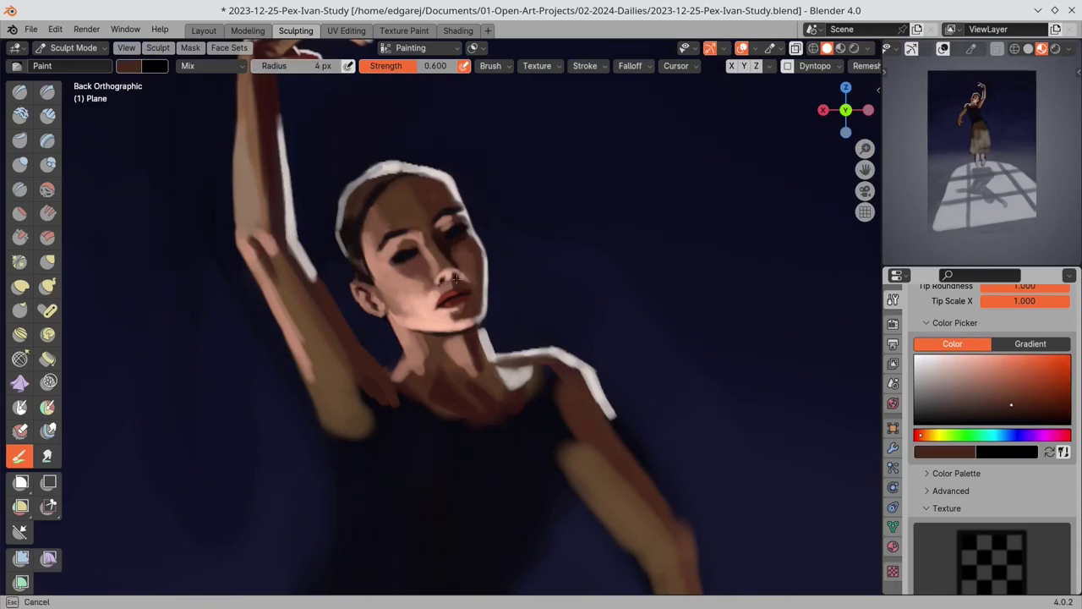
key("s")
left_click_drag(457, 279, 446, 281)
key("s")
key("s")
key("s")
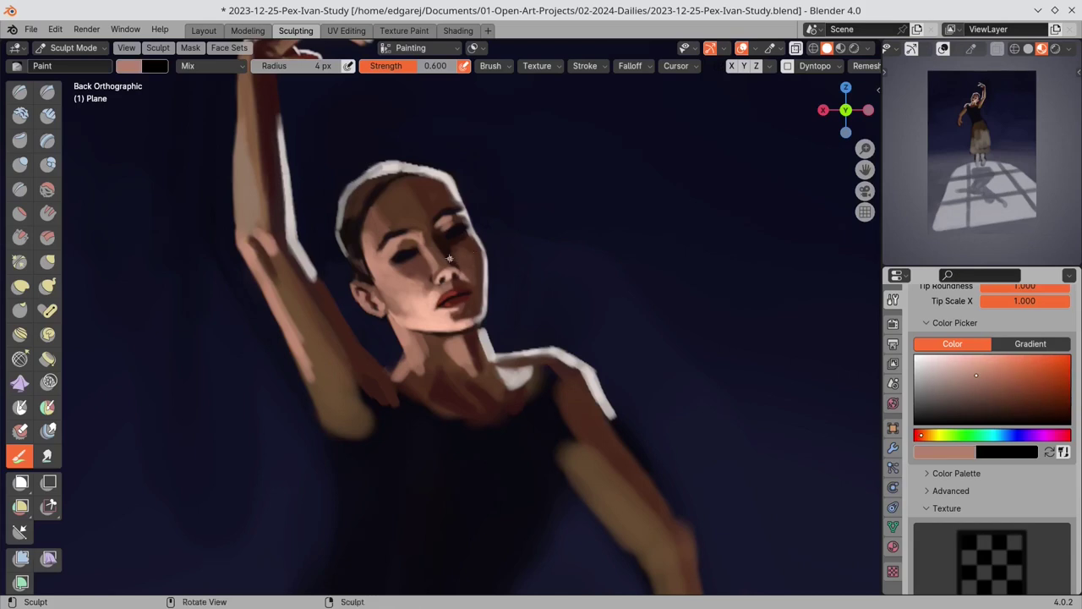
- Switch to the front view and paint both eyes open with near-black and grey, using the 4 px brush
key("KP_1")
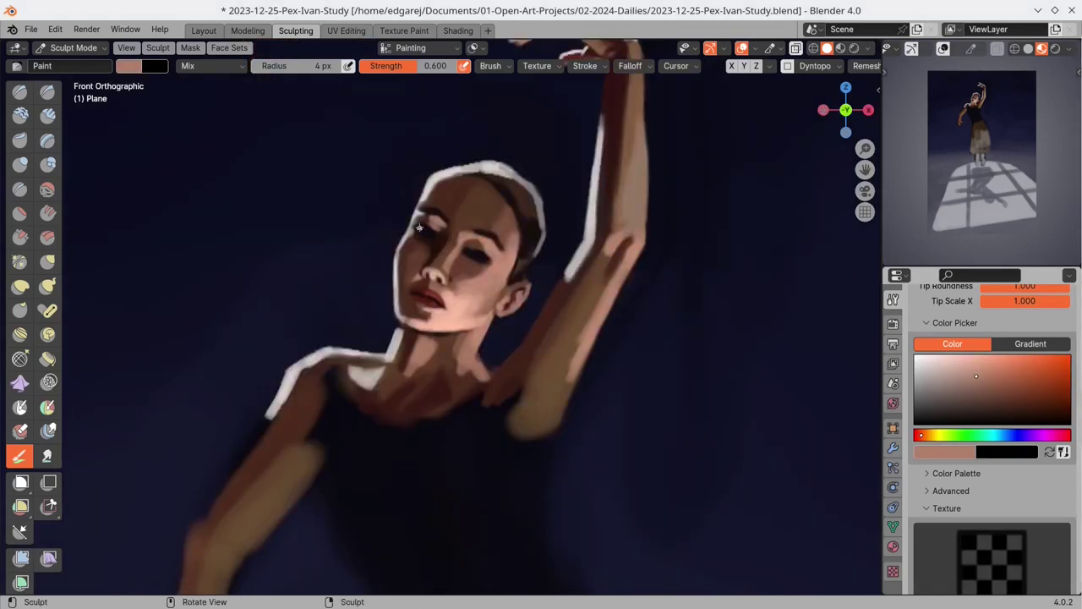
key("s")
key("s")
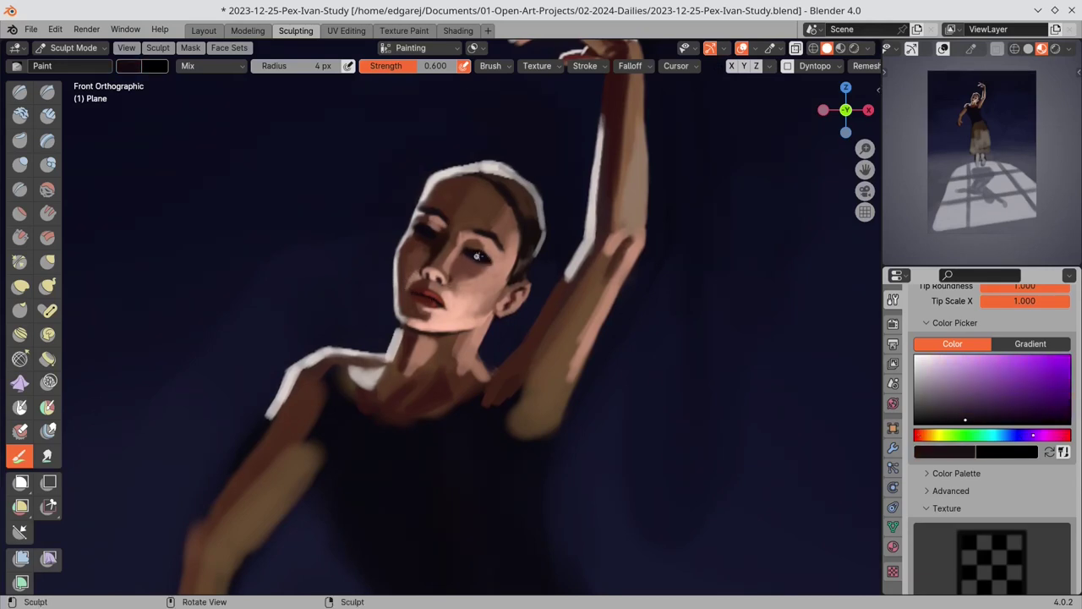
key("s")
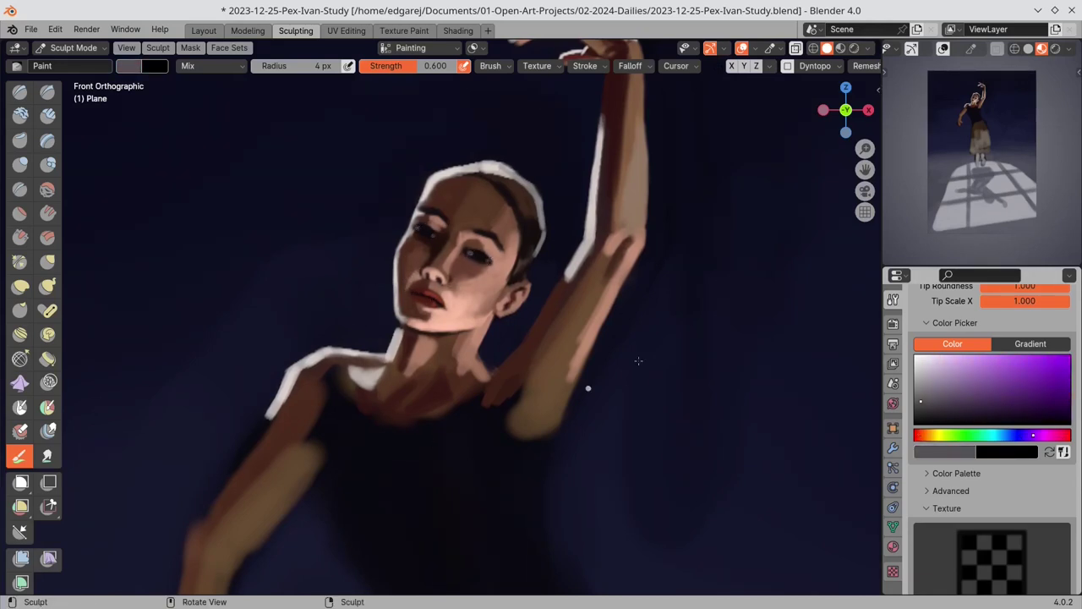
- Trim the head's outline with background navy, and redraw the rim light along the head and face with a 3 px off-white brush
key("s")
key("s")
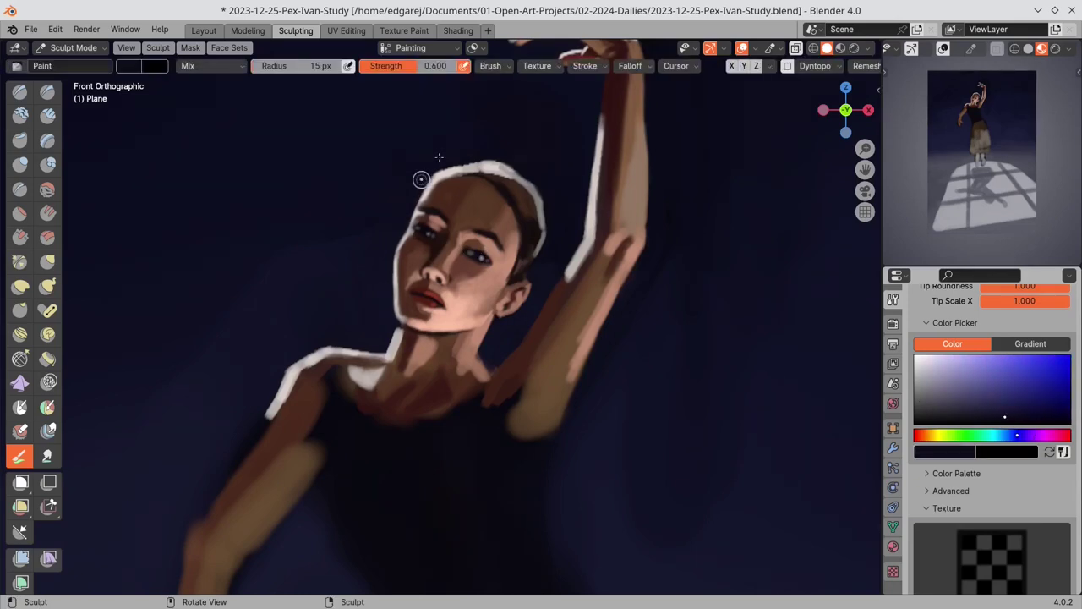
key("s")
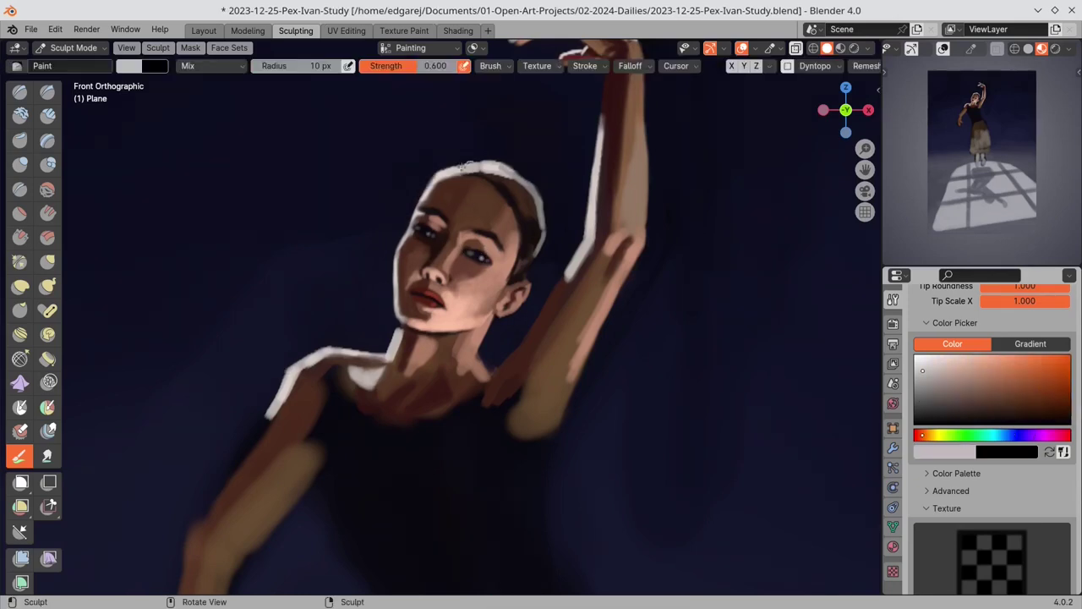
key("f")
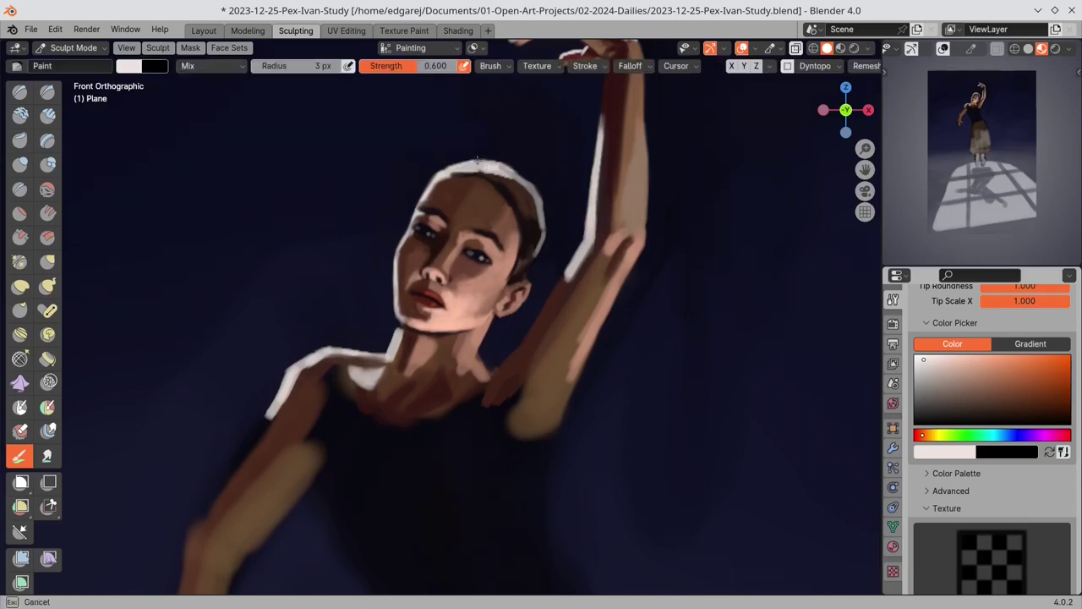
left_click(448, 193)
left_click_drag(420, 208, 402, 279)
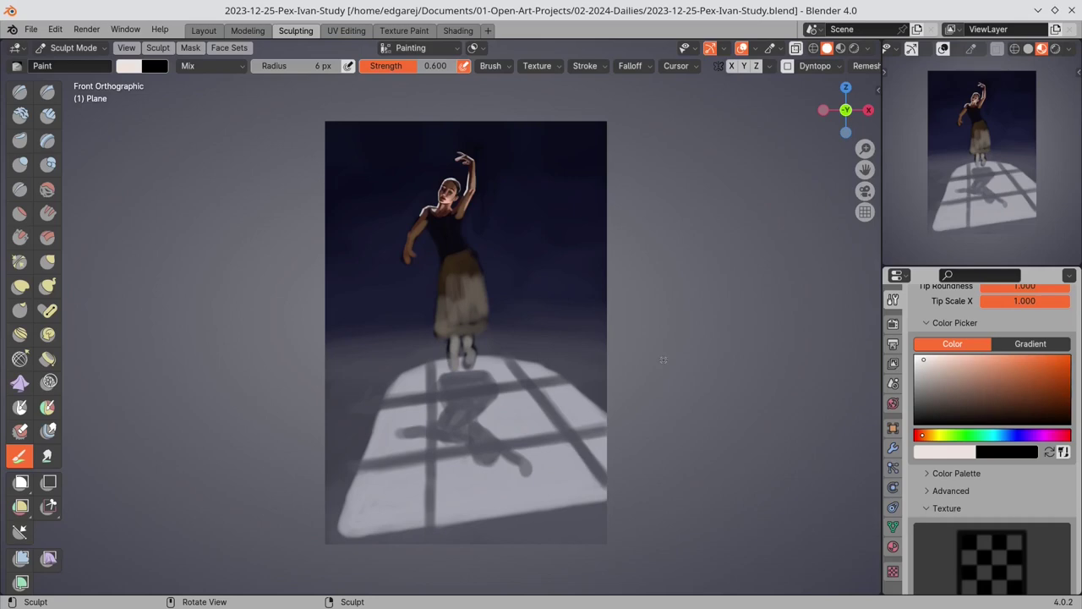
- Set the brush to 12 px and paint the dress's shoulder strap and the armhole edge with sampled near-black and reddish brown
mouse_move(479, 310)
middle_mouse_down("ctrl")
mouse_move(474, 194)
mouse_move(508, 406)
middle_mouse_up("ctrl")
mouse_move(507, 406)
middle_mouse_down("ctrl")
mouse_move(540, 375)
mouse_move(614, 455)
mouse_move(628, 310)
middle_mouse_up("ctrl")
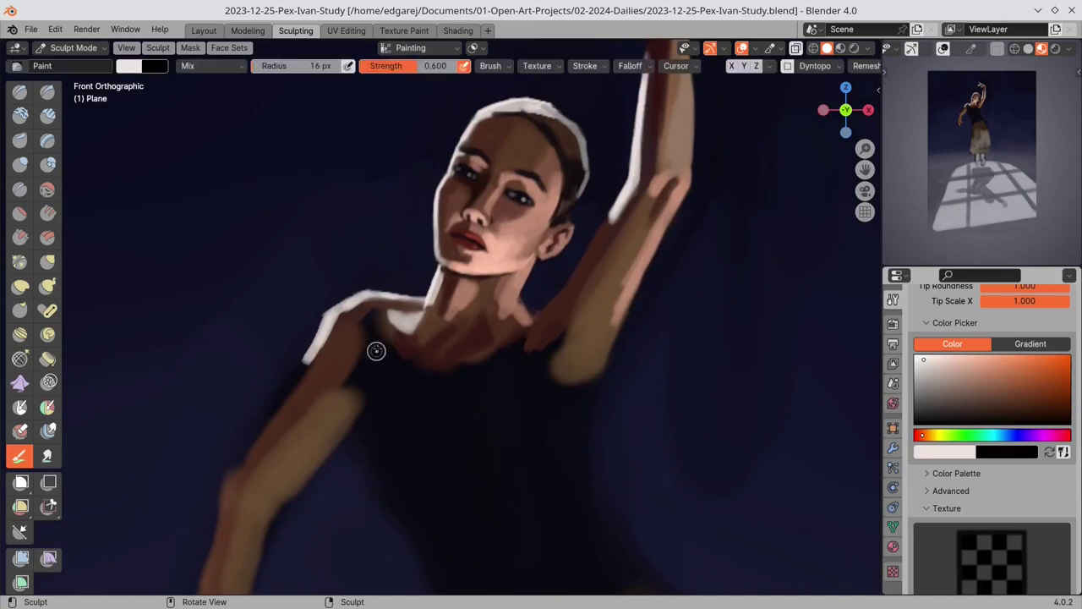
key("bracketleft")
key("bracketleft")
key("s")
mouse_move(372, 298)
left_mouse_down()
mouse_move(384, 365)
mouse_move(392, 340)
mouse_move(354, 377)
mouse_move(358, 357)
left_mouse_up()
key("s")
key("s")
key("s")
key("s")
- Reshape the lowered arm's outer edge and elbow with sampled reddish-brown and olive-brown tones
left_click_drag(237, 449, 276, 396)
key("s")
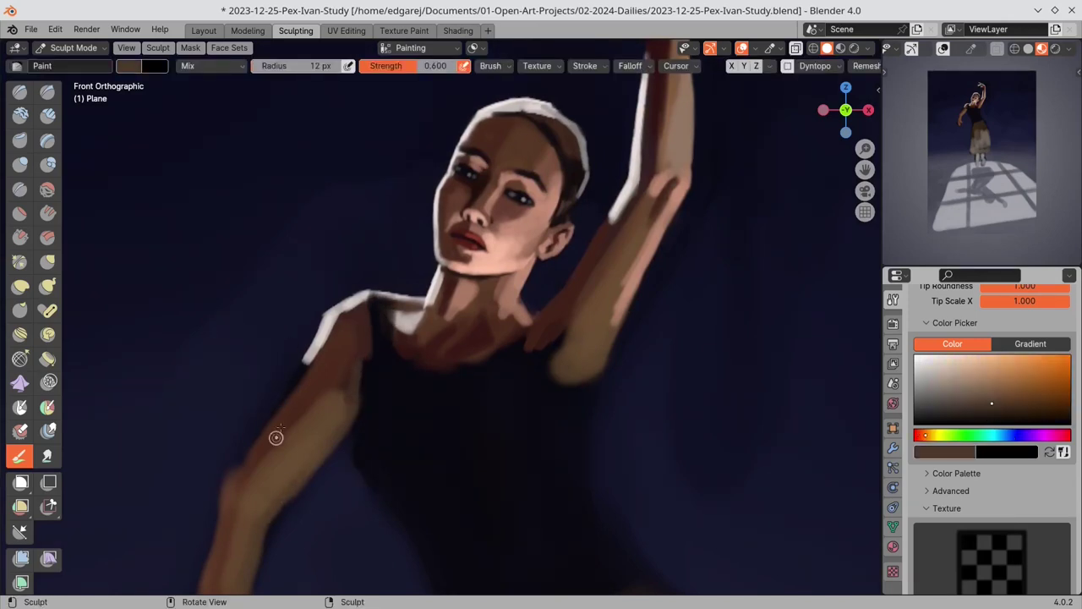
key("s")
left_click_drag(233, 487, 273, 435)
key("s")
mouse_move(306, 360)
left_mouse_down()
mouse_move(328, 313)
mouse_move(215, 499)
mouse_move(256, 543)
left_mouse_up()
key("s")
key("s")
key("s")
key("s")
key("s")
key("s")
key("s")
- Sharpen the dress's side, strap and neckline edges with near-black
left_click_drag(355, 419, 363, 468)
left_click_drag(387, 309, 394, 332)
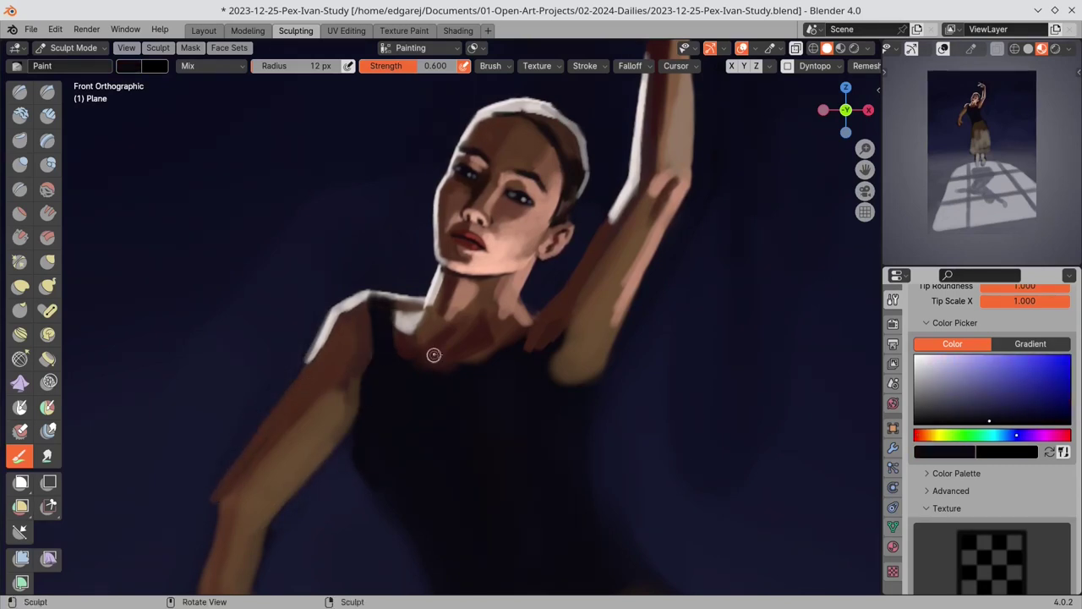
key("s")
key("s")
mouse_move(455, 369)
left_mouse_down()
mouse_move(514, 342)
mouse_move(519, 368)
left_mouse_up()
- Extend the raised arm's shoulder end down over the dress with sampled olive-brown strokes
key("s")
key("s")
key("s")
mouse_move(552, 335)
left_mouse_down()
mouse_move(533, 365)
mouse_move(524, 445)
mouse_move(590, 401)
mouse_move(578, 411)
left_mouse_up()
key("s")
mouse_move(575, 328)
left_mouse_down()
mouse_move(522, 379)
mouse_move(550, 422)
left_mouse_up()
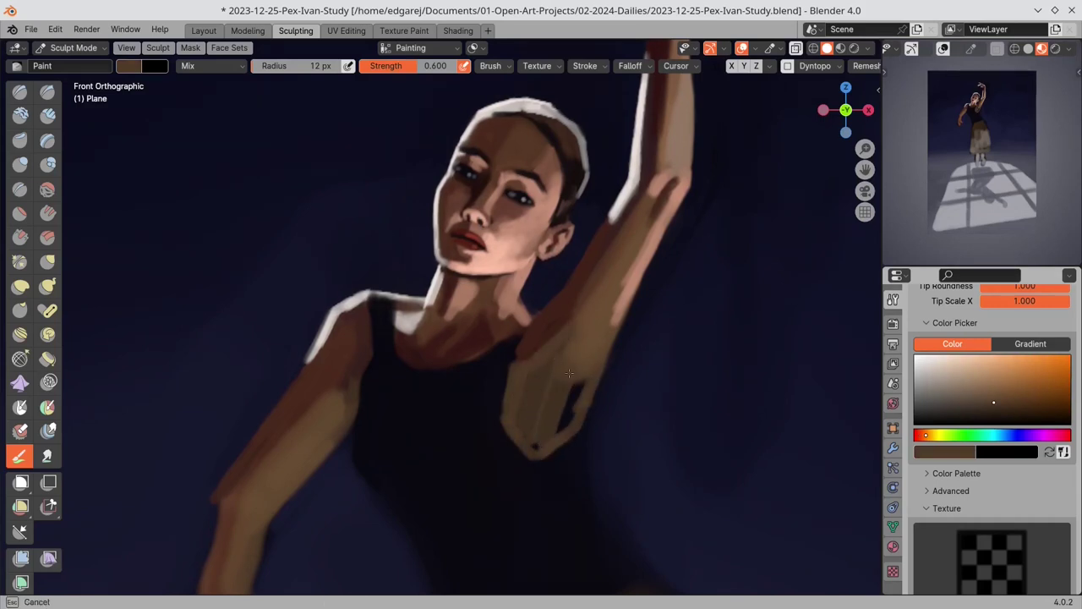
- Fill the gaps in the raised arm's lower end and cover its inner surface with salmon
key("s")
mouse_move(576, 389)
left_mouse_down()
mouse_move(542, 448)
mouse_move(559, 393)
mouse_move(562, 432)
mouse_move(548, 448)
left_mouse_up()
mouse_move(578, 406)
left_mouse_down()
mouse_move(591, 348)
mouse_move(560, 382)
left_mouse_up()
mouse_move(619, 293)
left_mouse_down()
mouse_move(574, 333)
mouse_move(630, 249)
mouse_move(533, 376)
mouse_move(628, 332)
left_mouse_up()
- Sharpen the dress's waist silhouette with near-black and background navy, save the file, and sample a salmon skin tone
key("s")
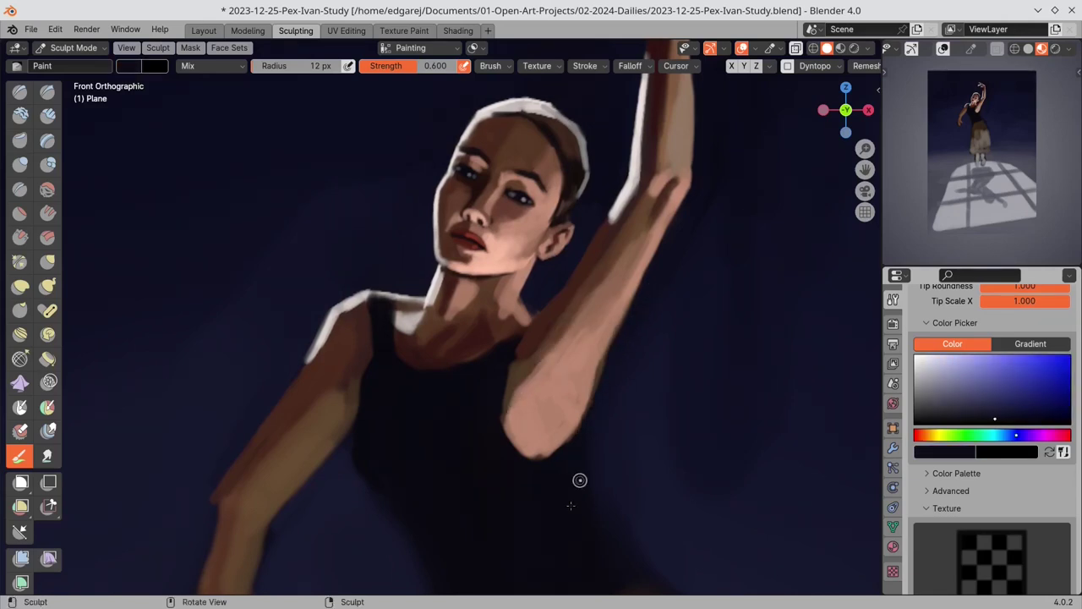
key("s")
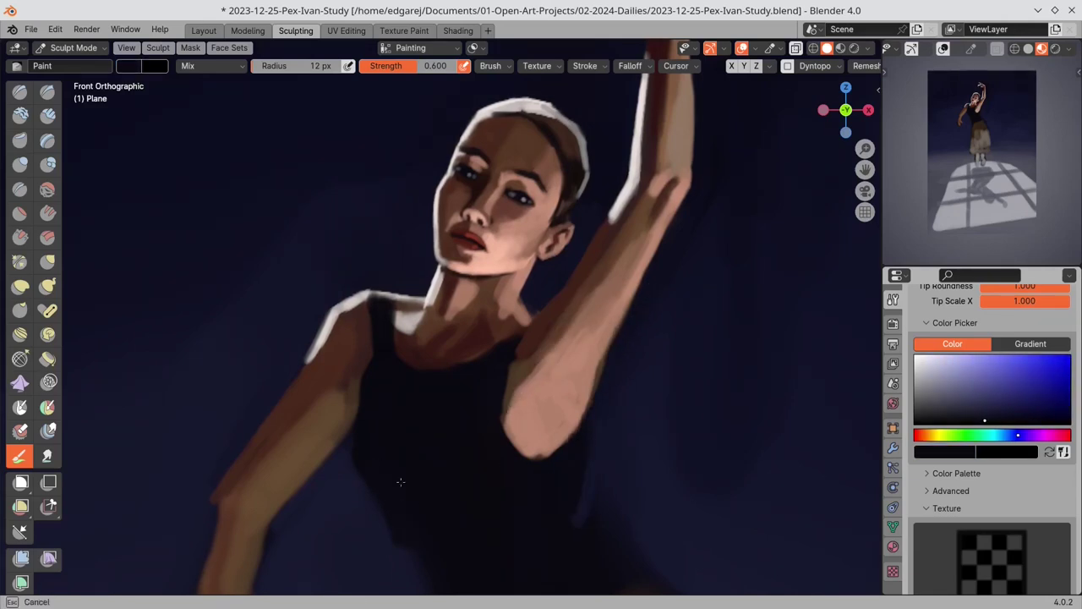
key("s")
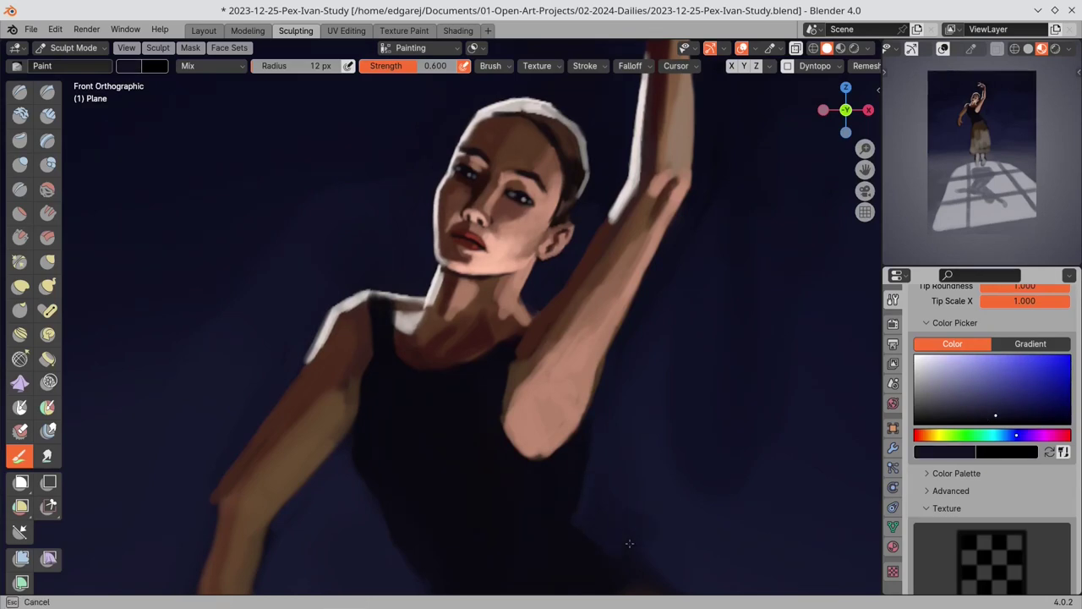
key("ctrl+s")
key("s")
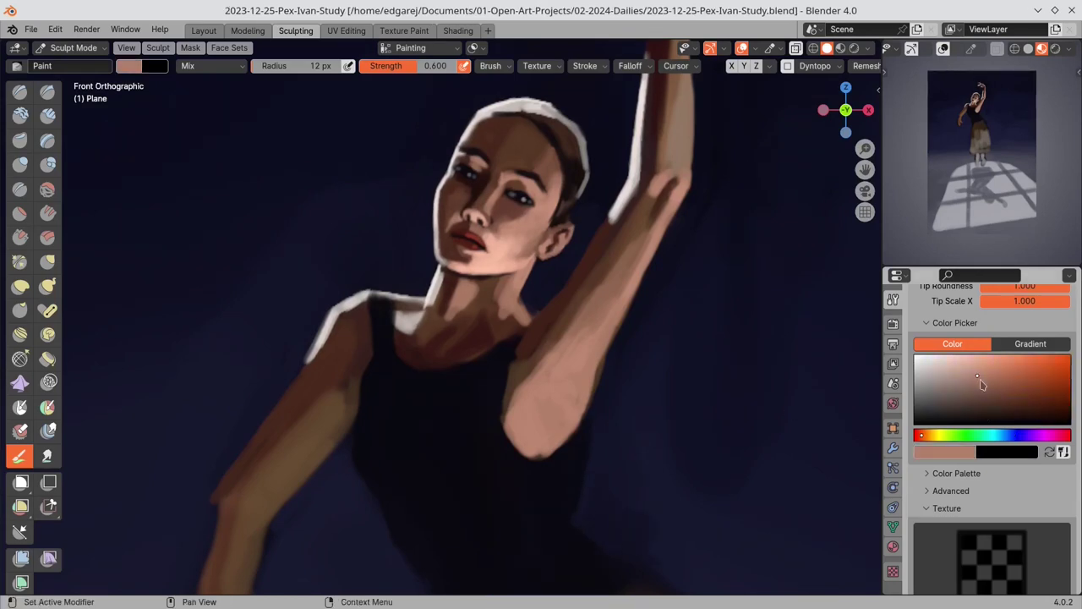
- Refine the lowered arm's outer elbow edge with sampled dark brown and near-black tones
key("s")
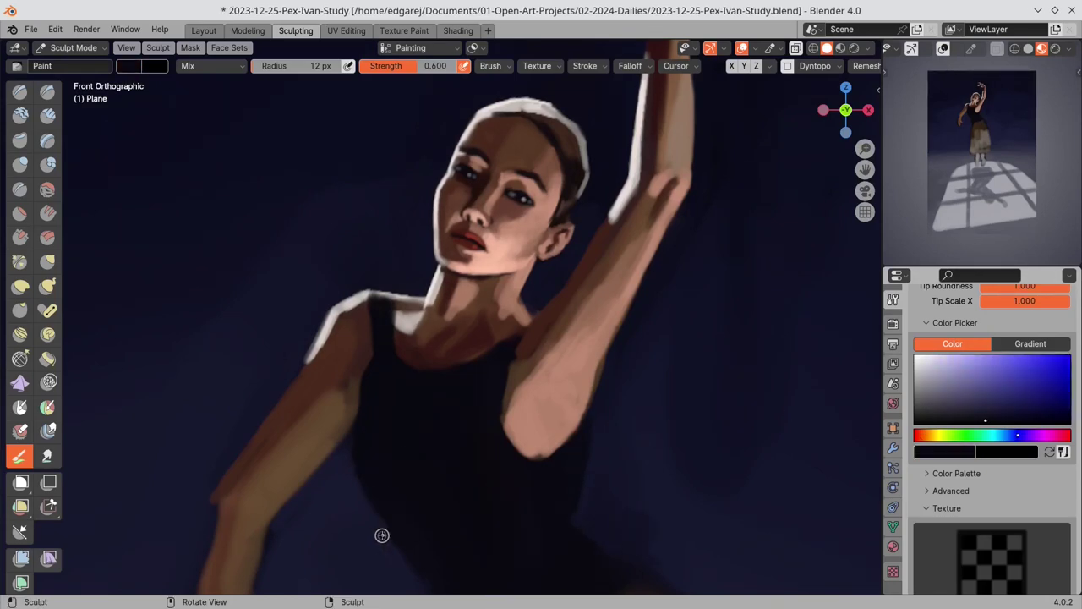
key("s")
key("s")
key("s")
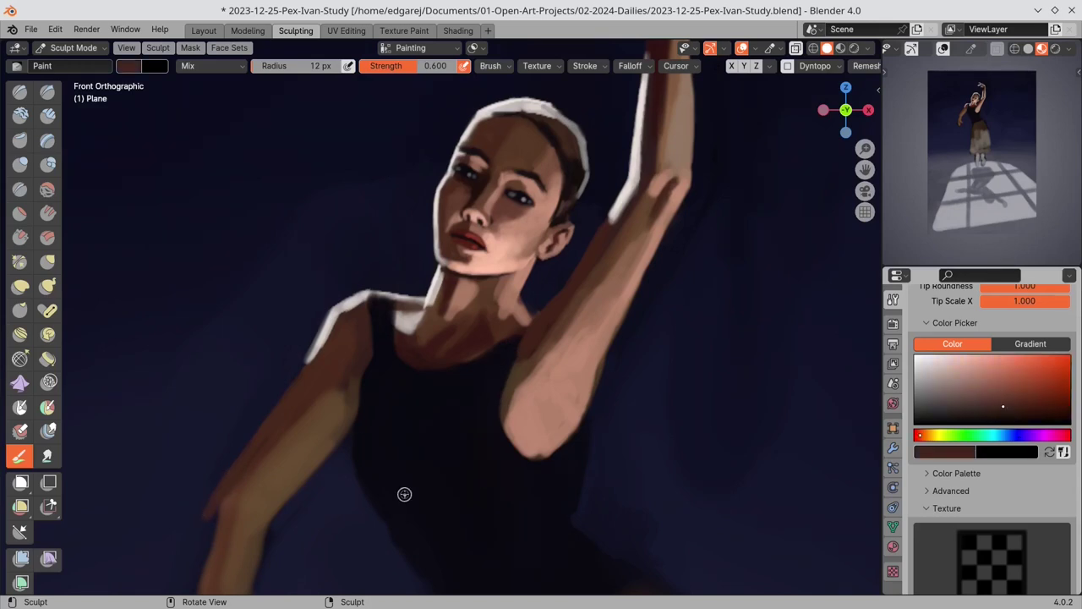
- Clean up the background beside the dress's waist and the skirt's hip with sampled navy
middle_click_drag(493, 474, 506, 322, "shift")
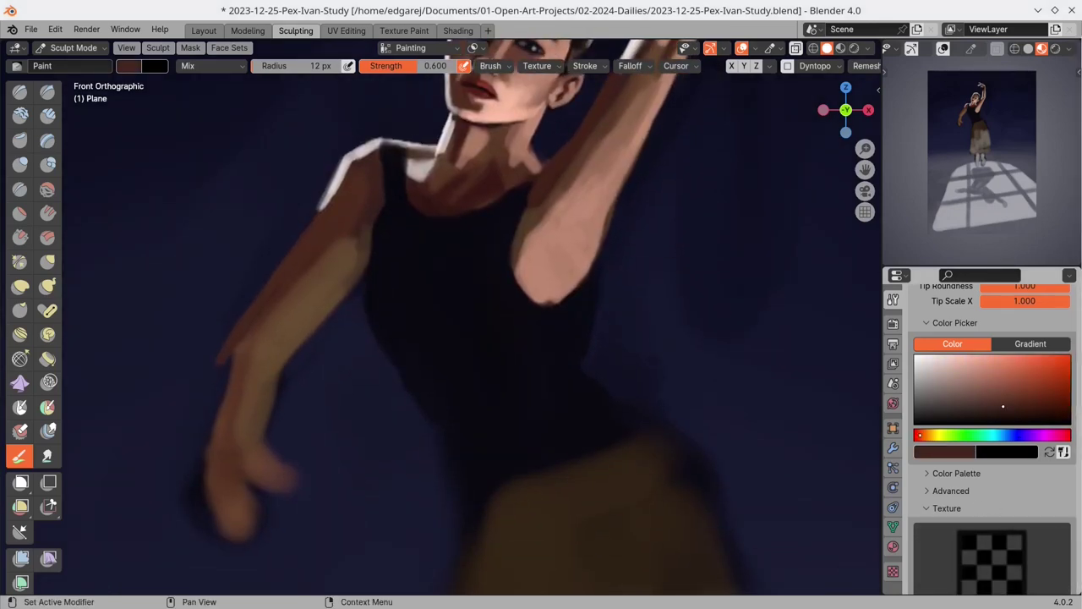
key("s")
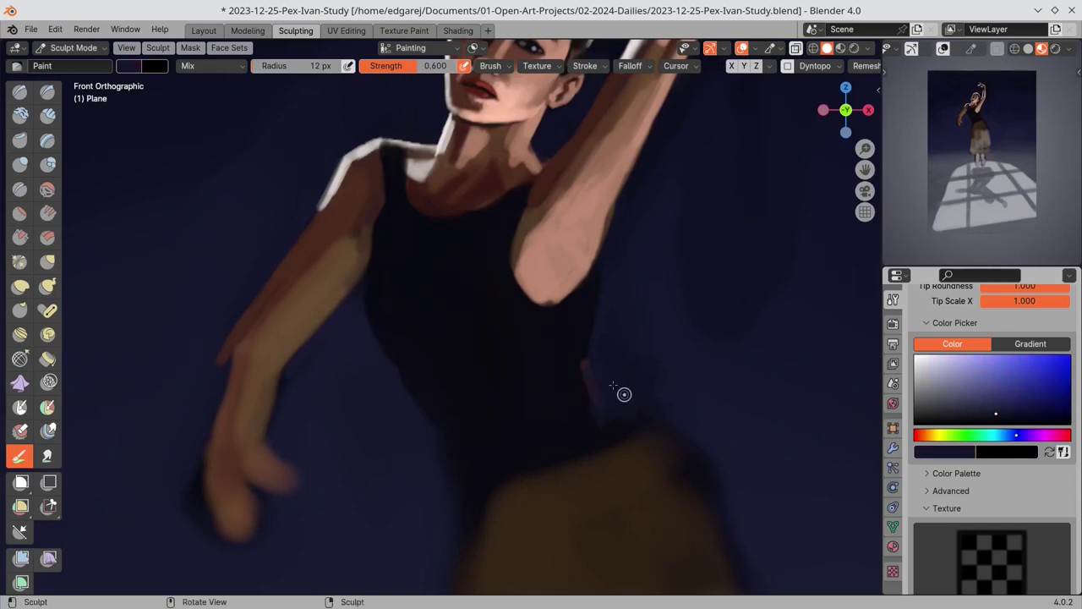
left_click_drag(636, 442, 668, 462)
key("f")
left_click(715, 401)
left_click_drag(715, 401, 686, 447)
- Sharpen both sides of the waist and the bodice's edge over the skirt with sampled navy and near-black at 21 px
key("s")
key("f")
left_click(411, 386)
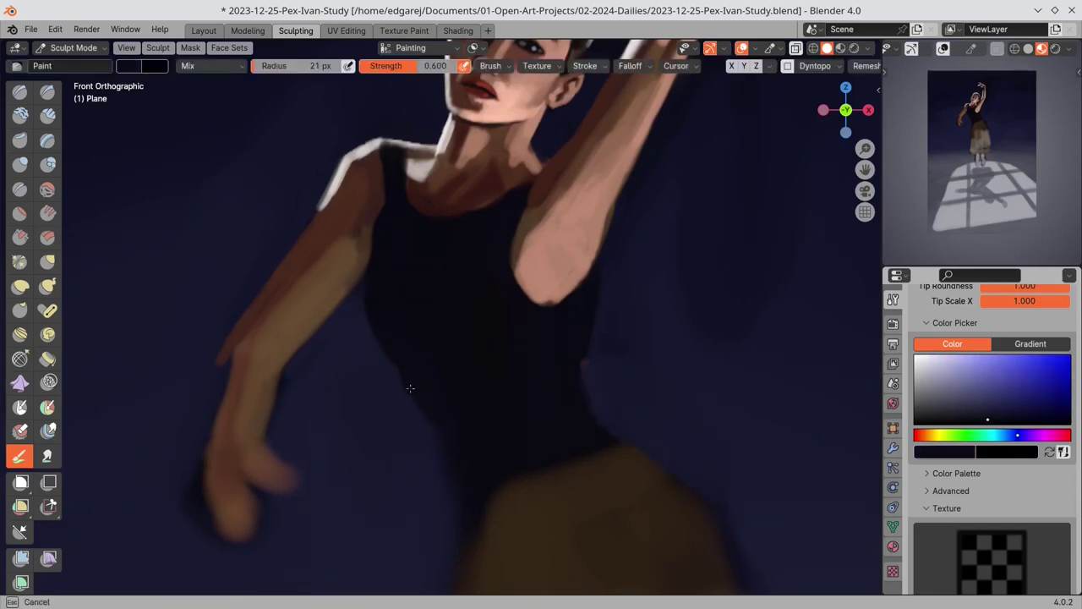
left_click_drag(411, 387, 435, 442)
key("s")
left_click_drag(475, 519, 590, 462)
key("s")
left_click_drag(597, 342, 585, 377)
key("s")
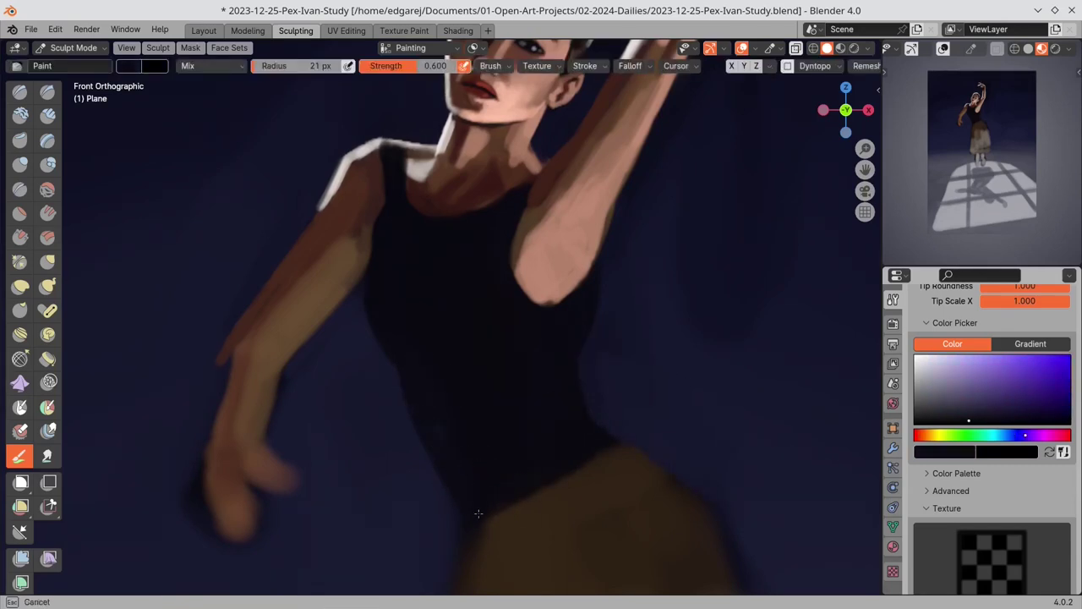
left_click_drag(481, 512, 583, 475)
left_click_drag(607, 453, 582, 471)
- Paint over the lowered forearm and hand with sampled background navy
key("s")
left_click_drag(261, 394, 233, 519)
left_click_drag(240, 372, 247, 421)
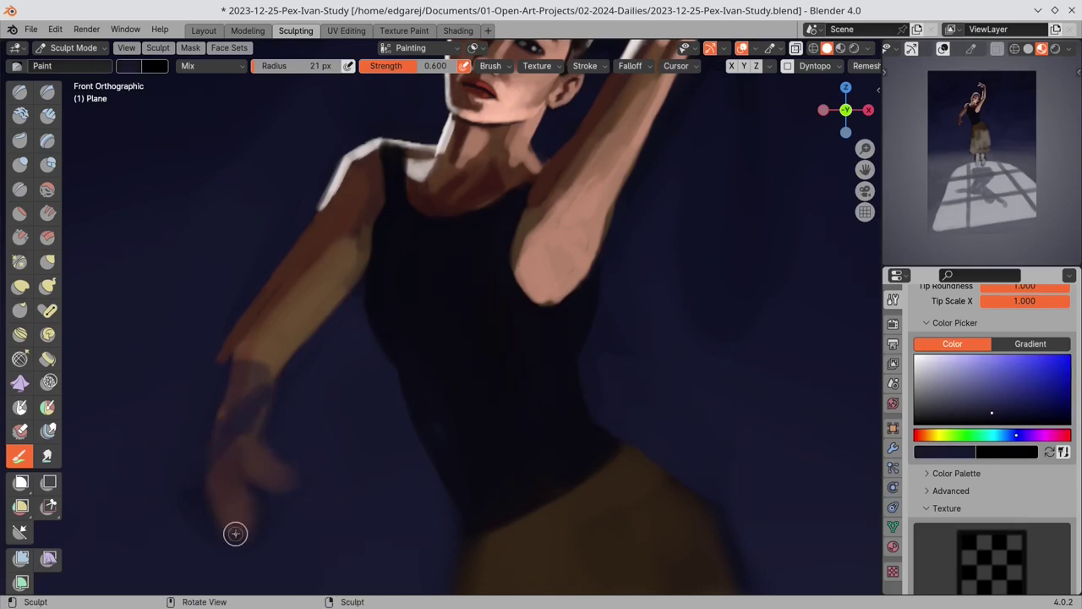
- Adjust the sampled colour to salmon and paint the lowered arm's underside and a new forearm down to the wrist
key("s")
left_click_drag(994, 373, 983, 388)
left_click_drag(267, 355, 345, 283)
left_click_drag(205, 453, 263, 359)
- Block in the lowered hand with spread fingers in reddish-brown, using a 16 px brush
key("s")
mouse_move(241, 440)
left_mouse_down()
mouse_move(267, 372)
mouse_move(235, 431)
left_mouse_up()
key("s")
key("s")
key("s")
mouse_move(225, 468)
left_mouse_down()
mouse_move(189, 459)
mouse_move(274, 470)
mouse_move(223, 526)
left_mouse_up()
key("s")
mouse_move(229, 456)
left_mouse_down()
mouse_move(176, 468)
mouse_move(200, 449)
mouse_move(215, 514)
mouse_move(190, 519)
mouse_move(224, 572)
left_mouse_up()
key("s")
key("s")
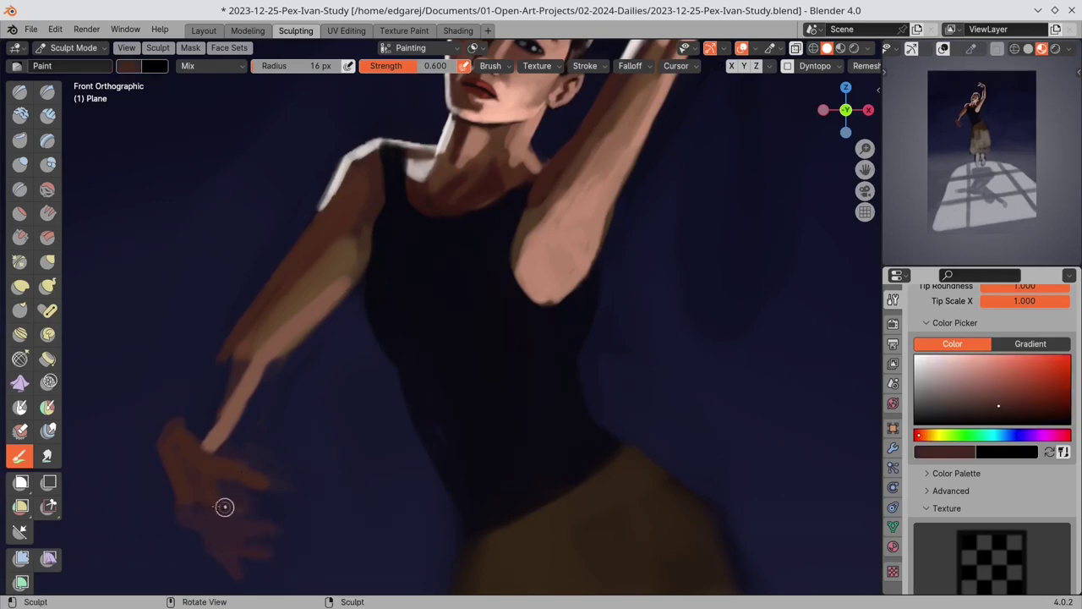
- Define the lowered hand's separate fingers with sampled reddish-brown and navy
key("s")
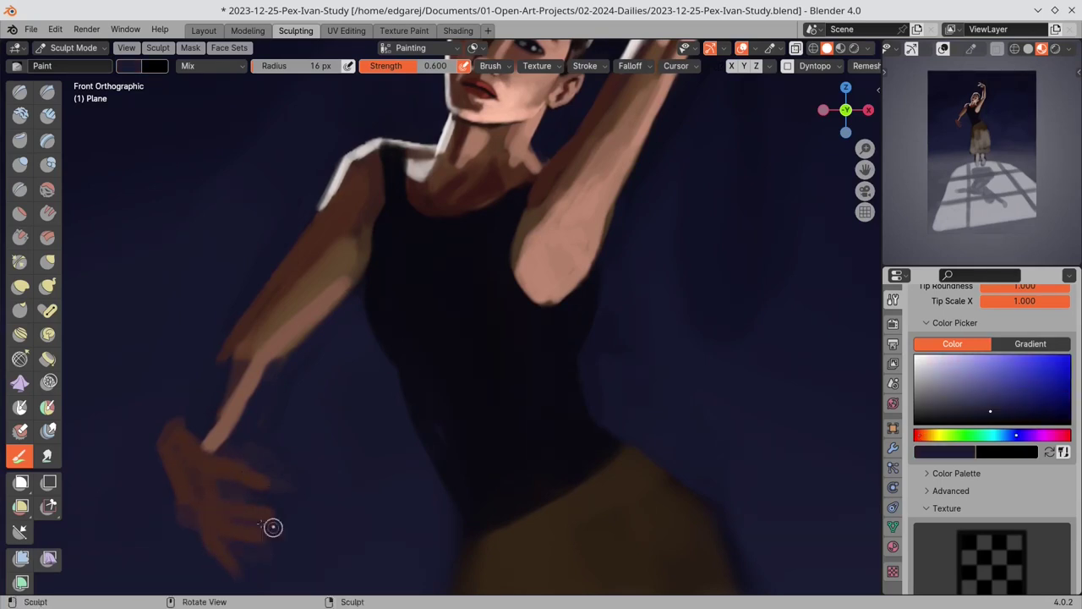
key("s")
key("s")
key("s")
- Build up the lowered forearm's outer side with dark reddish-brown from elbow to wrist, and save the file
key("s")
left_click_drag(174, 430, 224, 340)
key("s")
key("s")
left_click_drag(199, 389, 263, 313)
mouse_move(334, 207)
left_mouse_down()
mouse_move(224, 363)
mouse_move(198, 430)
mouse_move(259, 383)
left_mouse_up()
key("s")
key("s")
key("ctrl+s")
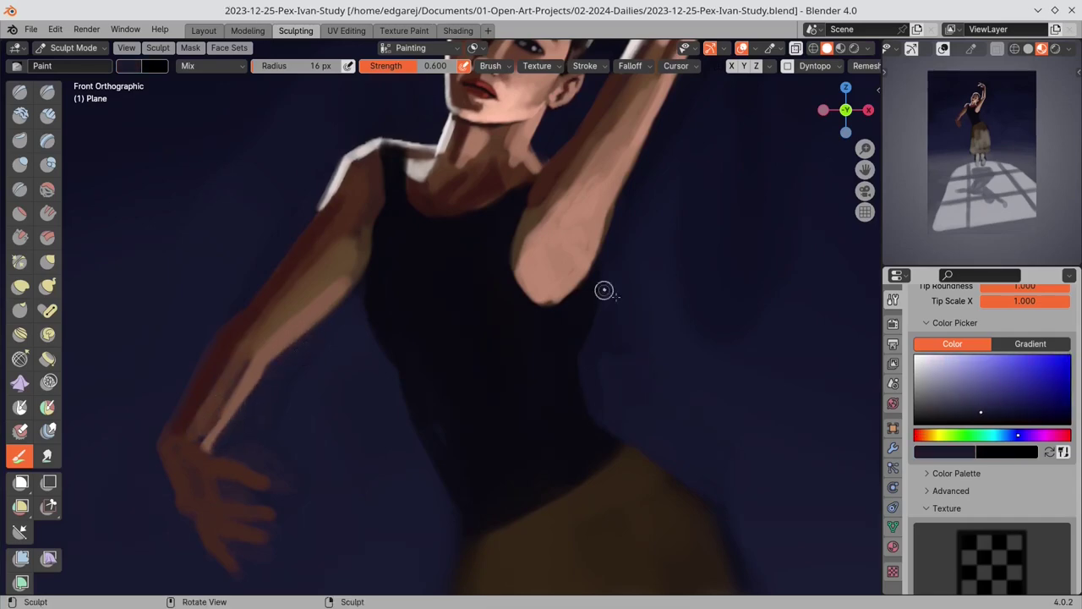
- Touch up the background beside the raised arm with sampled dark navy at 19 px, and save the file
scroll(592, 372, "down", 6)
key("s")
scroll(588, 361, "up", 3)
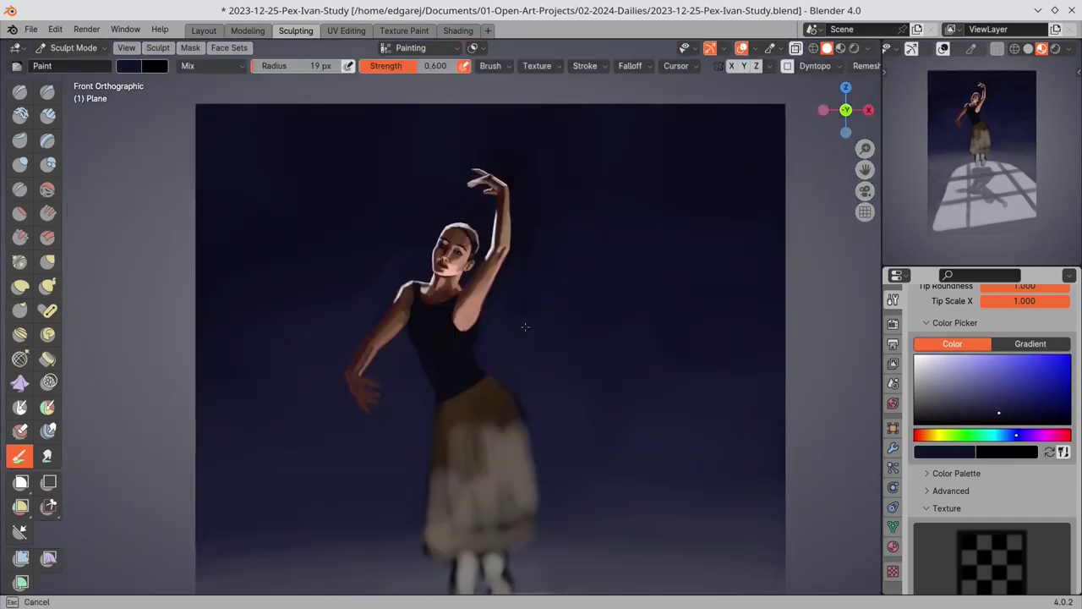
left_click(525, 185)
scroll(583, 440, "down", 4)
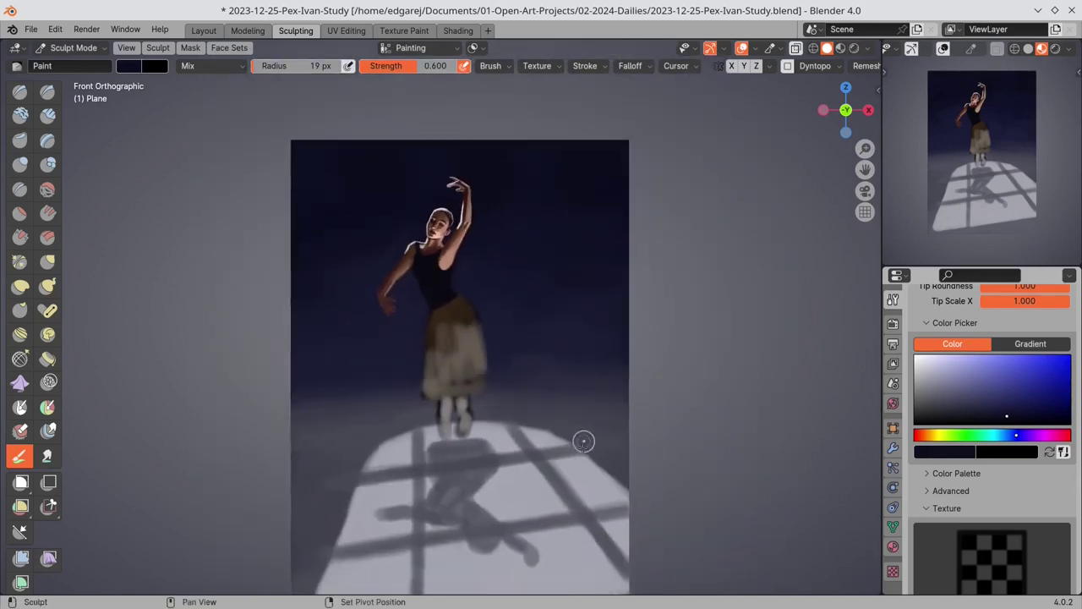
key("ctrl+s")
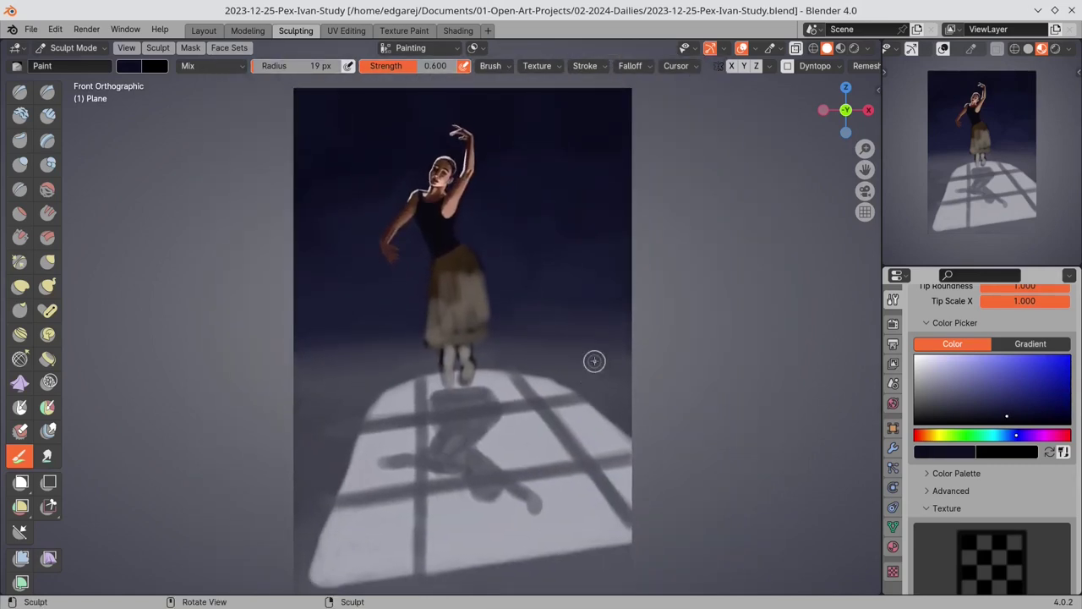
- Set the brush radius to 12 px and paint the dancer's shoes in sampled dark grey
key("f")
left_click(454, 326)
key("s")
key("s")
left_click_drag(448, 386, 449, 392)
left_click_drag(467, 381, 471, 389)
- Widen the skirt's hem with a sampled taupe stroke across the bottom, and save the file
key("s")
left_click_drag(428, 345, 504, 341)
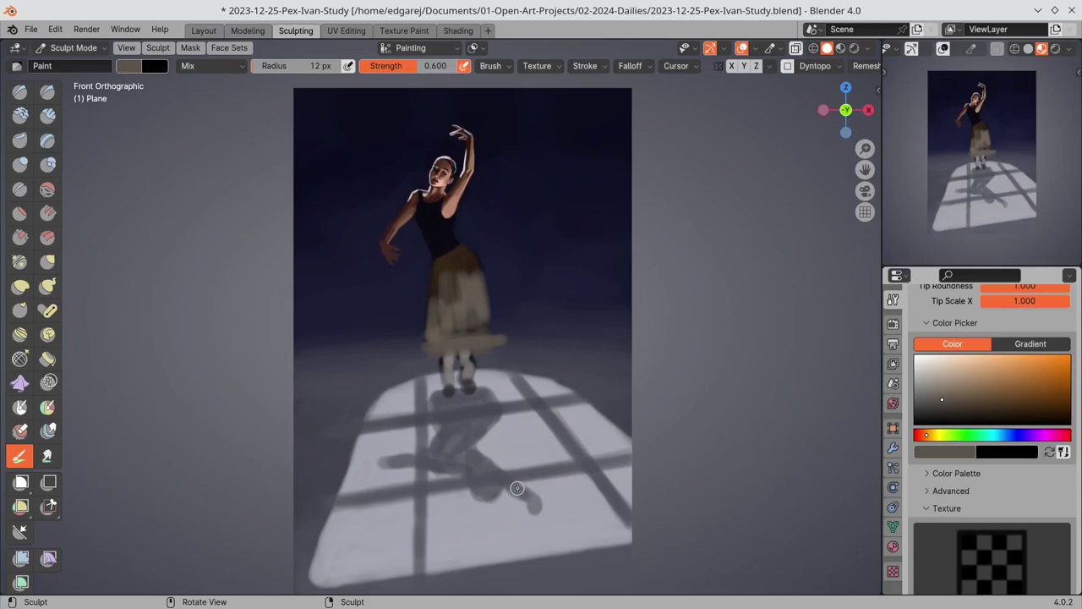
key("ctrl+s")
- Set the brush radius to 3 px and brighten the upper edges of the raised hand's fingers with off-white
mouse_move(480, 246)
middle_mouse_down("ctrl")
mouse_move(527, 138)
mouse_move(563, 409)
mouse_move(612, 437)
middle_mouse_up("ctrl")
middle_click_drag(611, 337, 588, 479, "shift")
key("f")
left_click(494, 264)
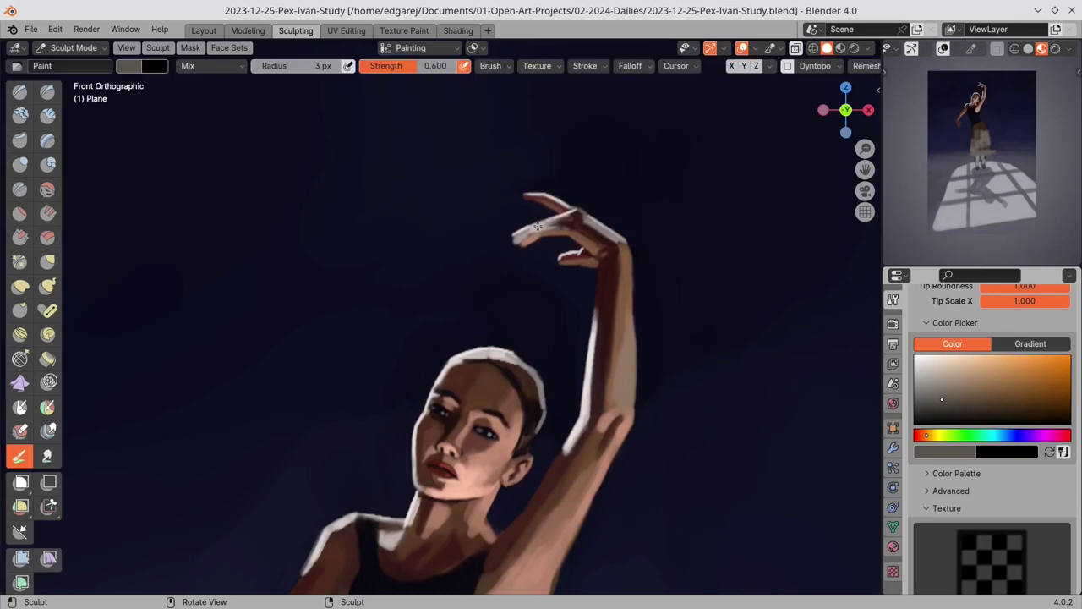
key("s")
left_click_drag(567, 216, 515, 241)
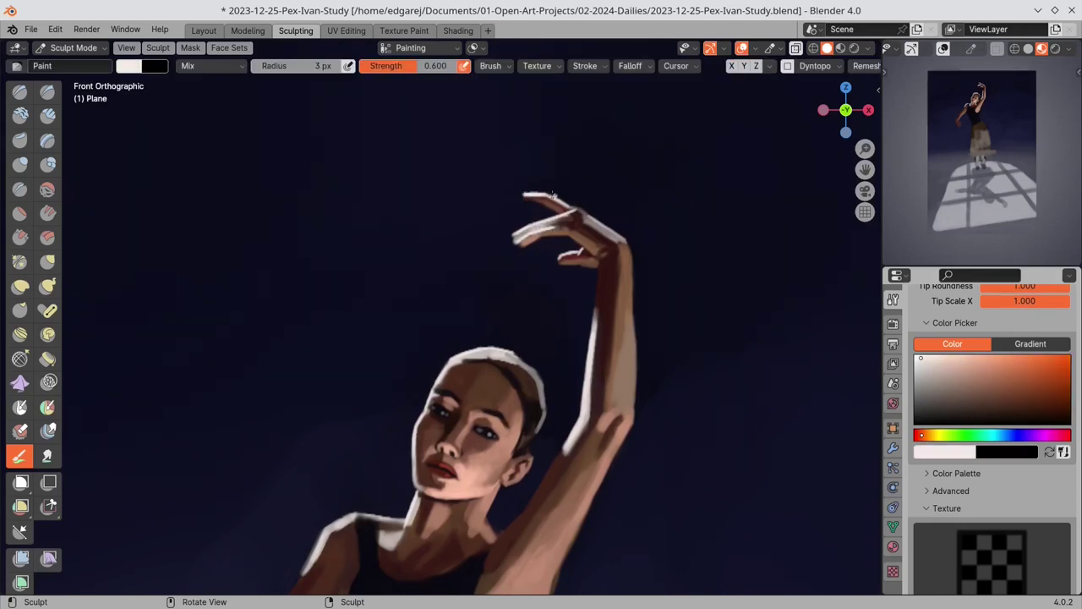
key("s")
left_click_drag(544, 190, 524, 191)
- Set the brush radius to 11 px and rework the pale patch between the dress strap and the neck
middle_click_drag(531, 363, 572, 62, "shift")
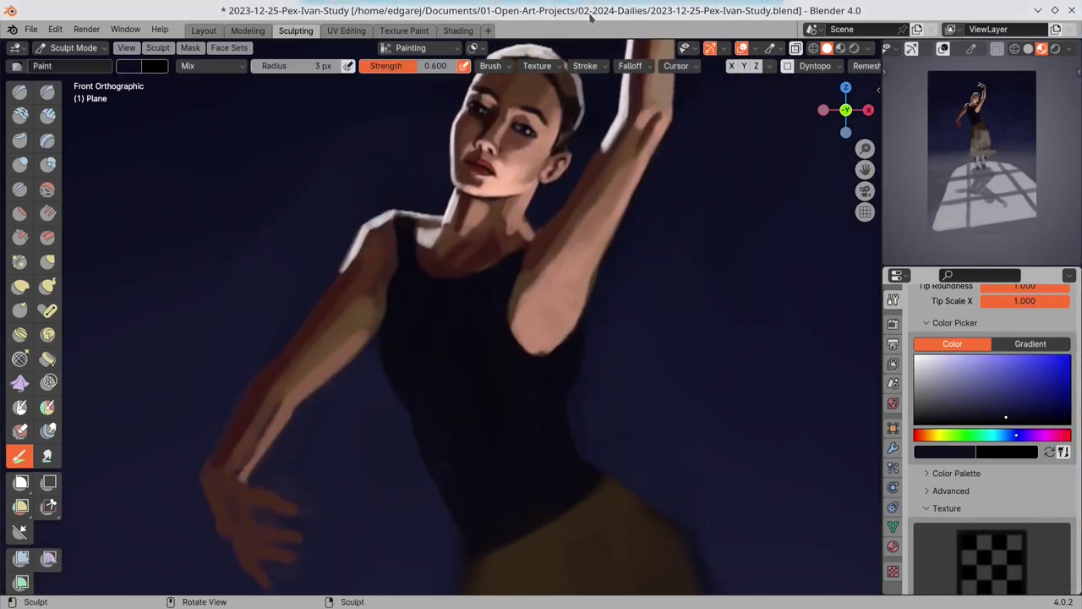
key("f")
left_click(472, 218)
key("s")
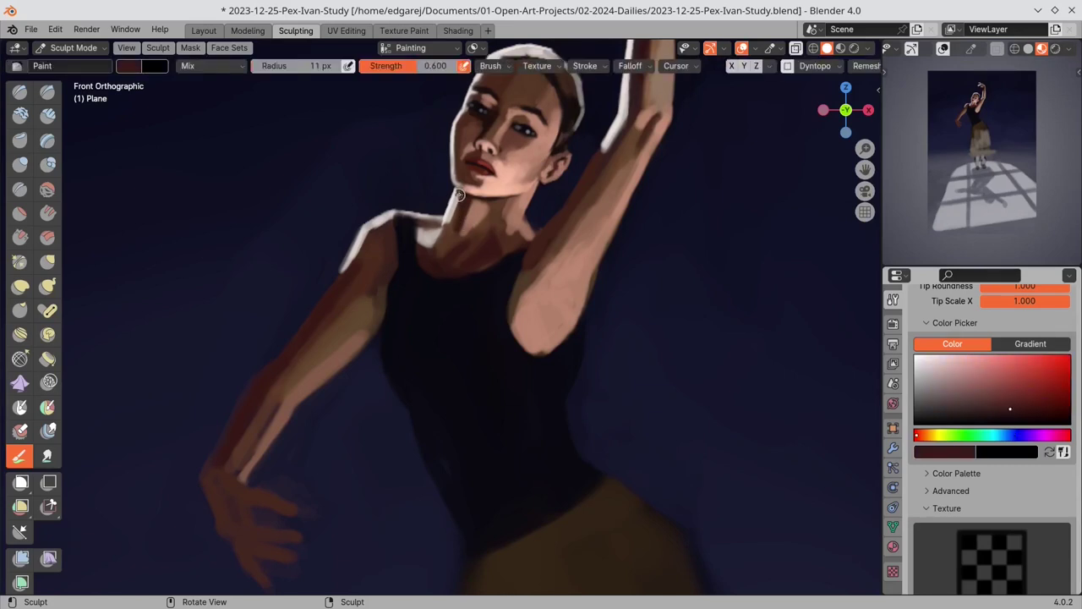
key("s")
key("s")
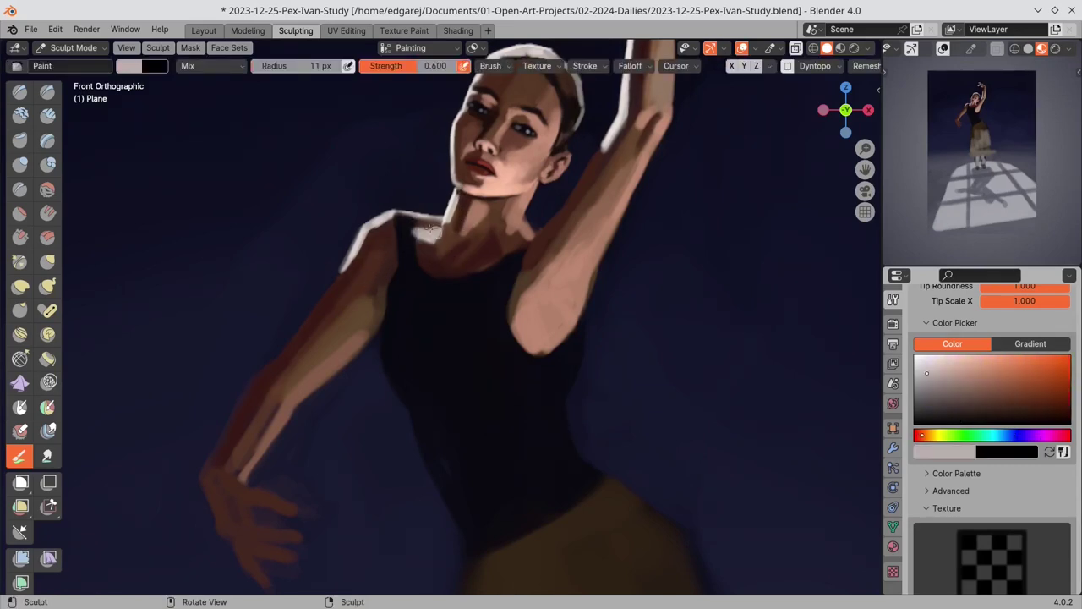
key("s")
mouse_move(408, 250)
left_mouse_down()
mouse_move(408, 219)
mouse_move(444, 230)
mouse_move(441, 241)
left_mouse_up()
- Set the brush radius to 7 px and refine the neck's shadows with sampled brown and dark red
key("f")
left_click(422, 222)
key("s")
key("s")
key("s")
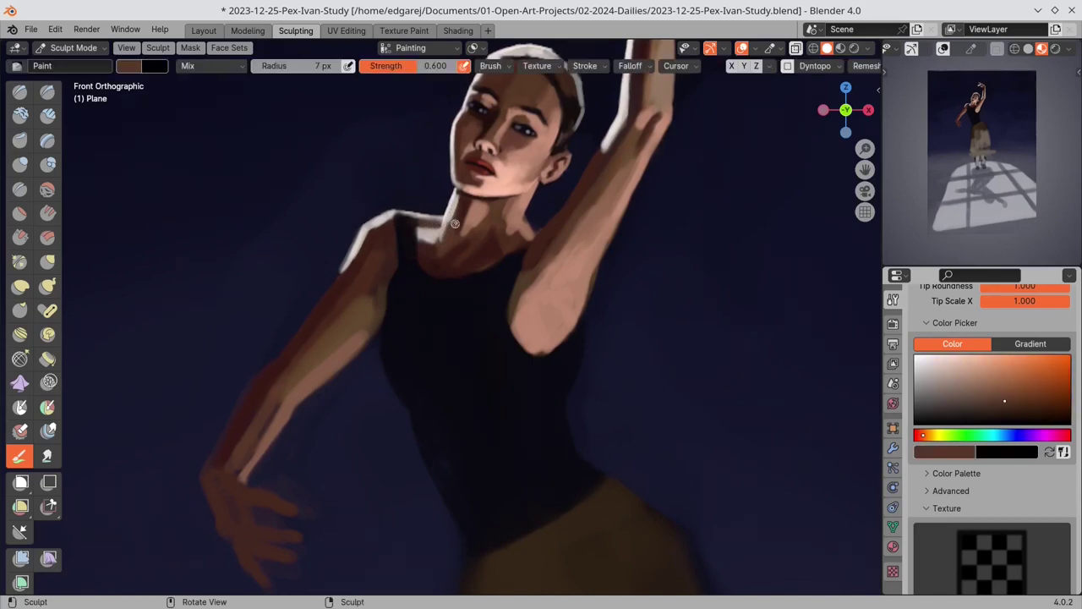
key("s")
left_click_drag(464, 193, 470, 201)
key("s")
key("s")
key("s")
key("s")
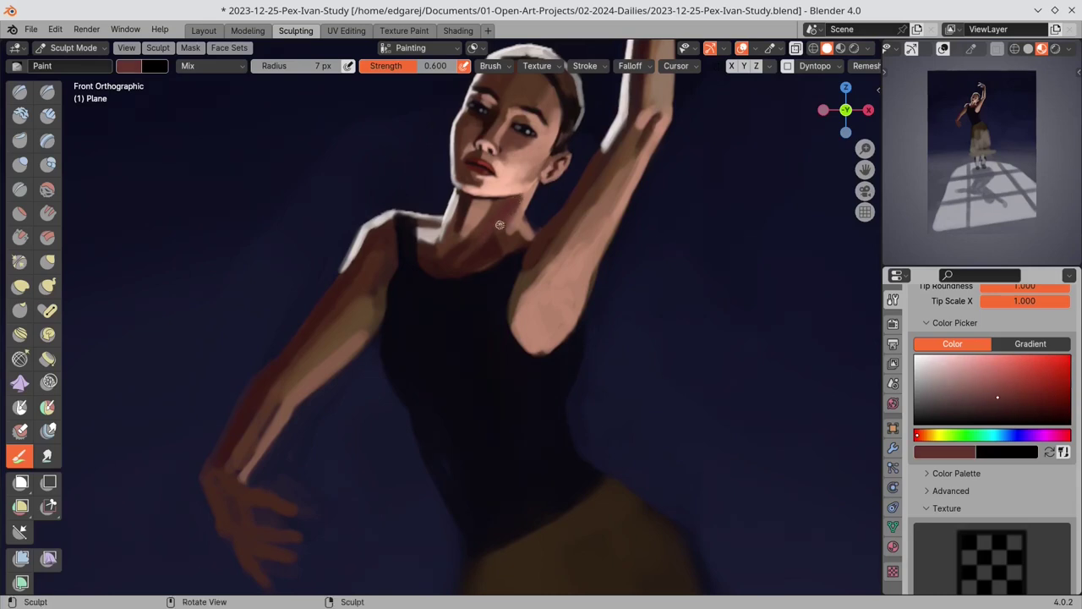
- Paint the side of the neck down to the raised shoulder with sampled muted red
key("s")
mouse_move(511, 223)
left_mouse_down()
mouse_move(520, 240)
mouse_move(509, 246)
left_mouse_up()
key("s")
key("s")
key("s")
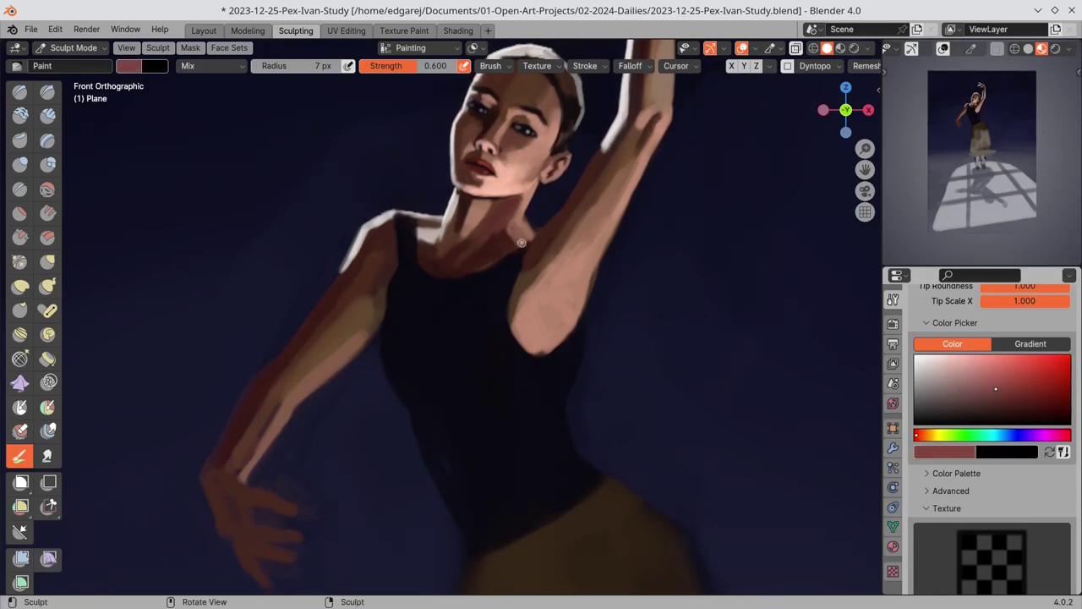
key("s")
key("s")
key("s")
- Add a thin off-white rim along the shoulder slope between the neck and the raised arm
key("s")
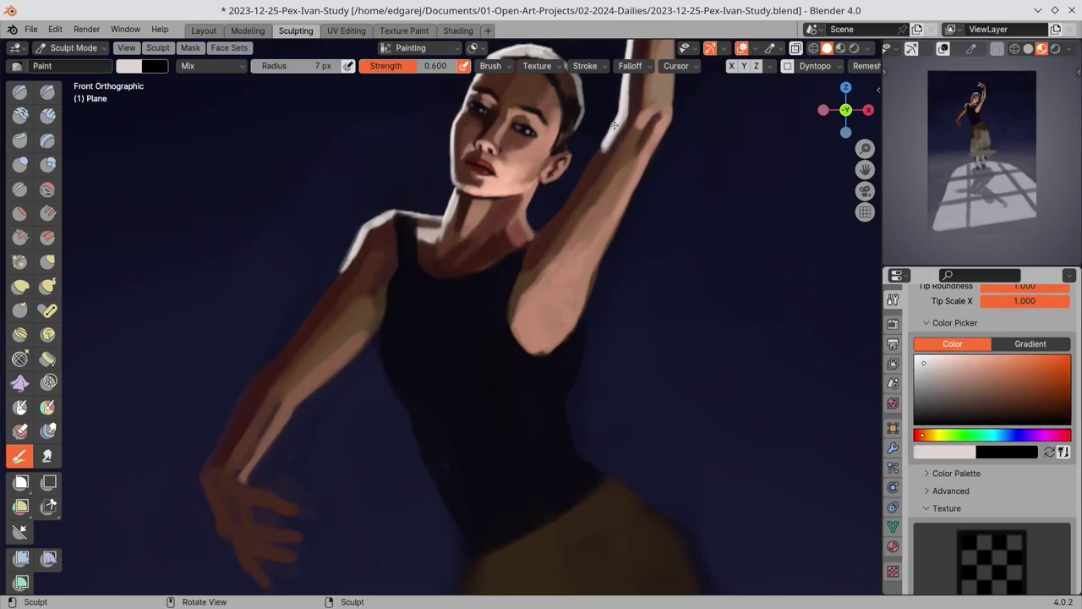
key("f")
left_click(532, 227)
mouse_move(533, 231)
left_mouse_down()
mouse_move(528, 223)
mouse_move(515, 248)
left_mouse_up()
key("s")
- Model the collarbones and throat above the neckline with sampled dark red and brown strokes at 7 px
key("f")
left_click(508, 244)
key("s")
key("s")
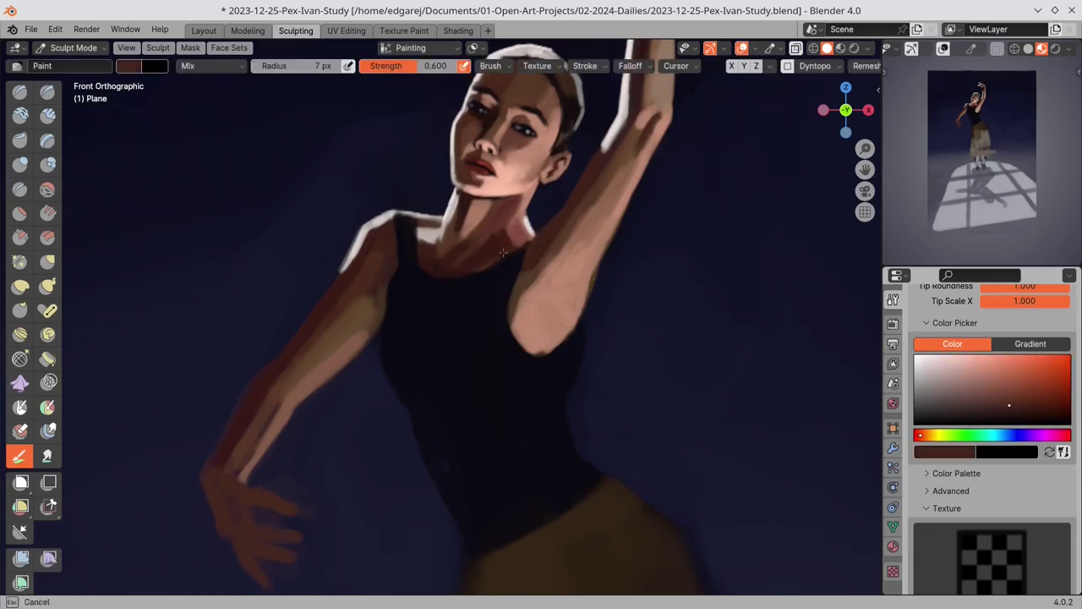
key("s")
key("s")
key("s")
key("s")
key("s")
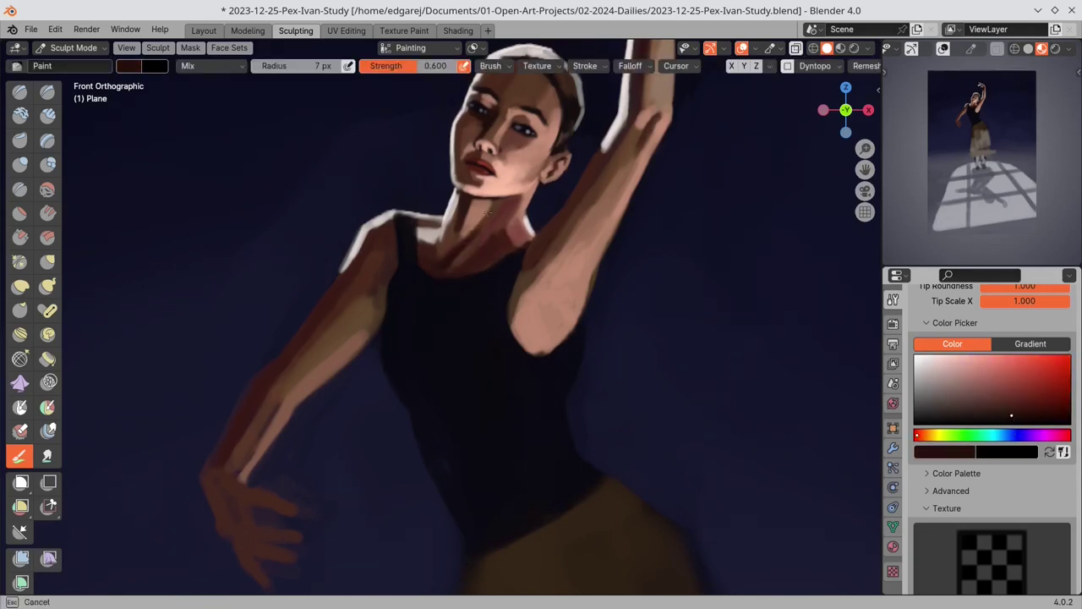
key("s")
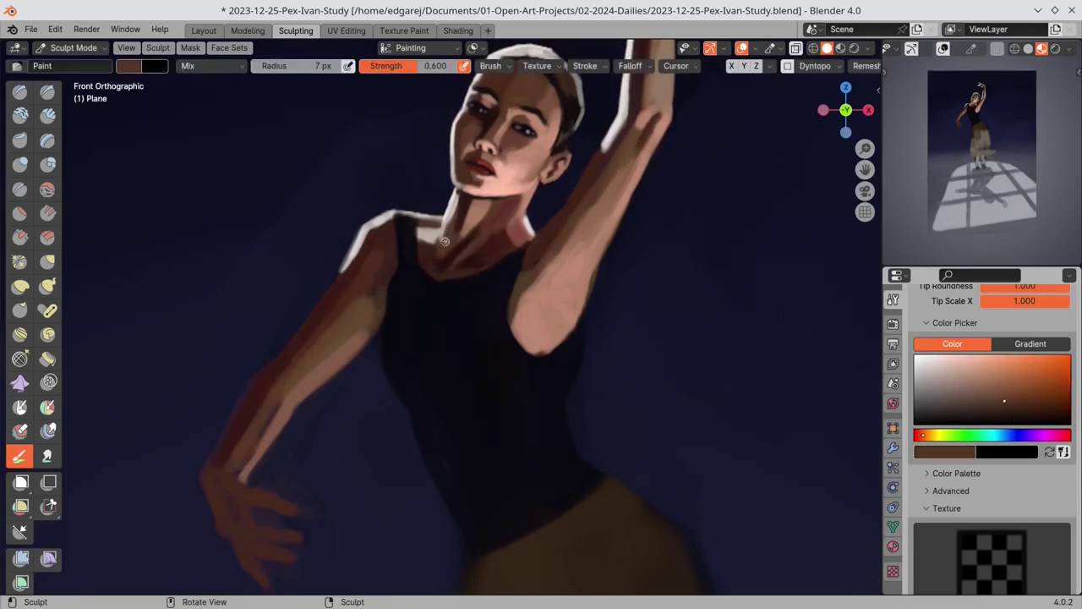
key("s")
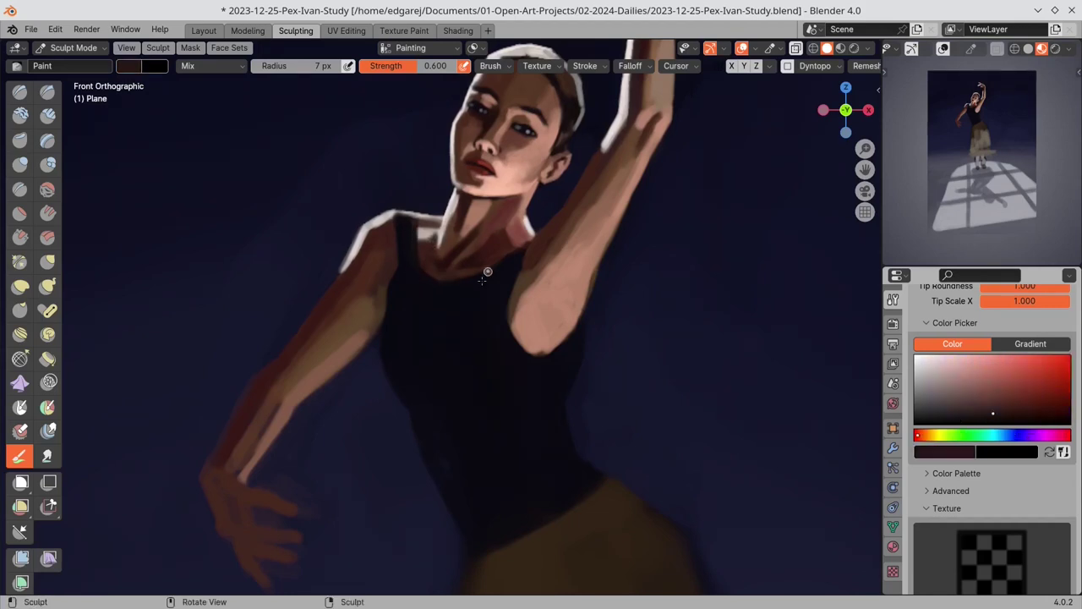
- Trim the dress's side below the raised arm with navy and paint an off-white rim light along the waist to the hip
key("s")
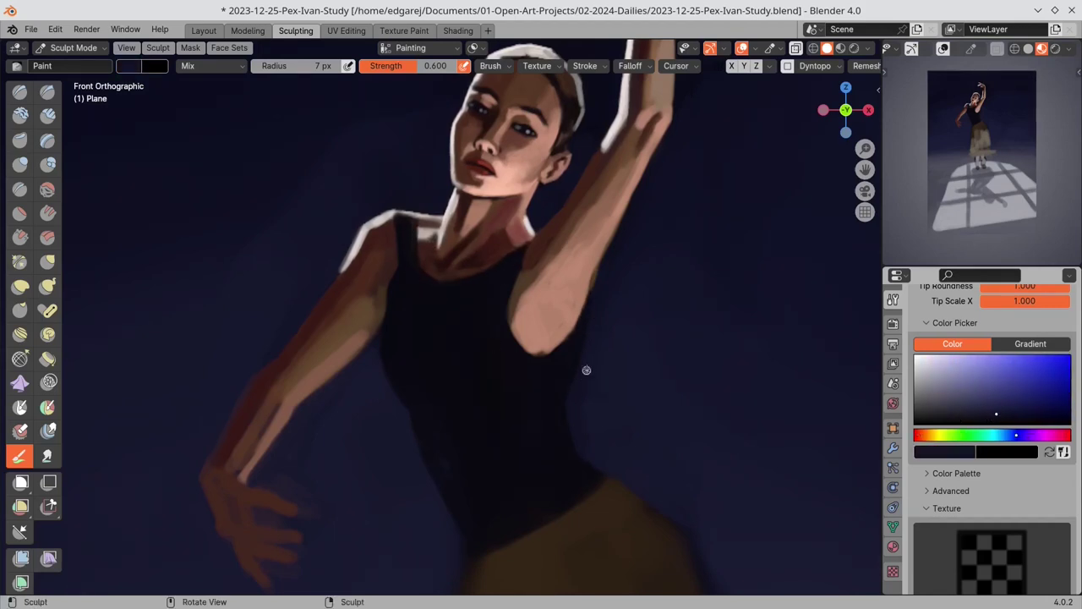
key("s")
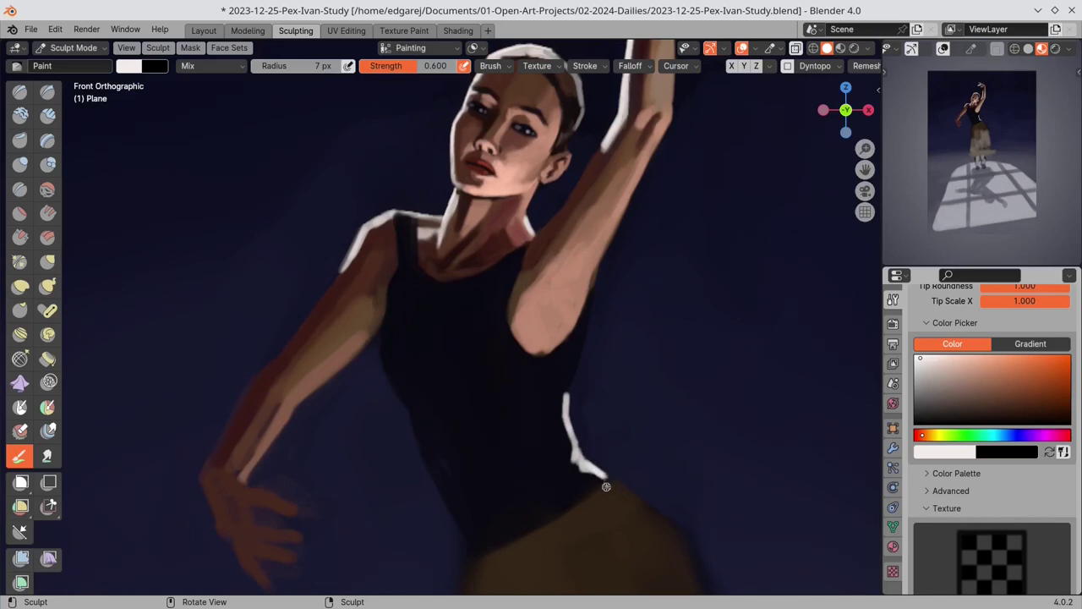
- Blend the neck and the base of the shoulder with sampled browns, and save the file
key("s")
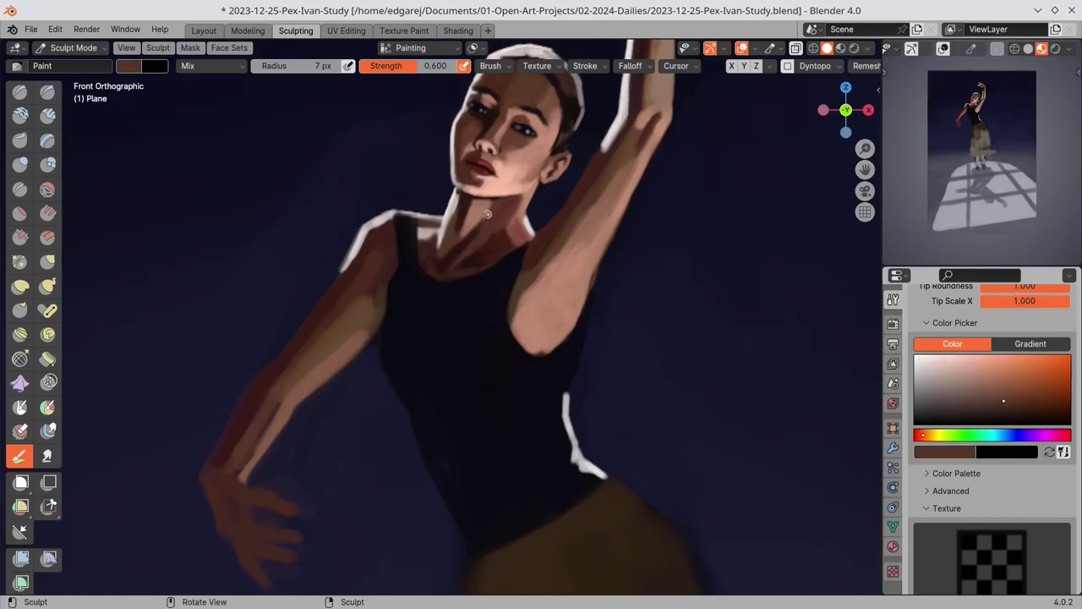
key("s")
key("s")
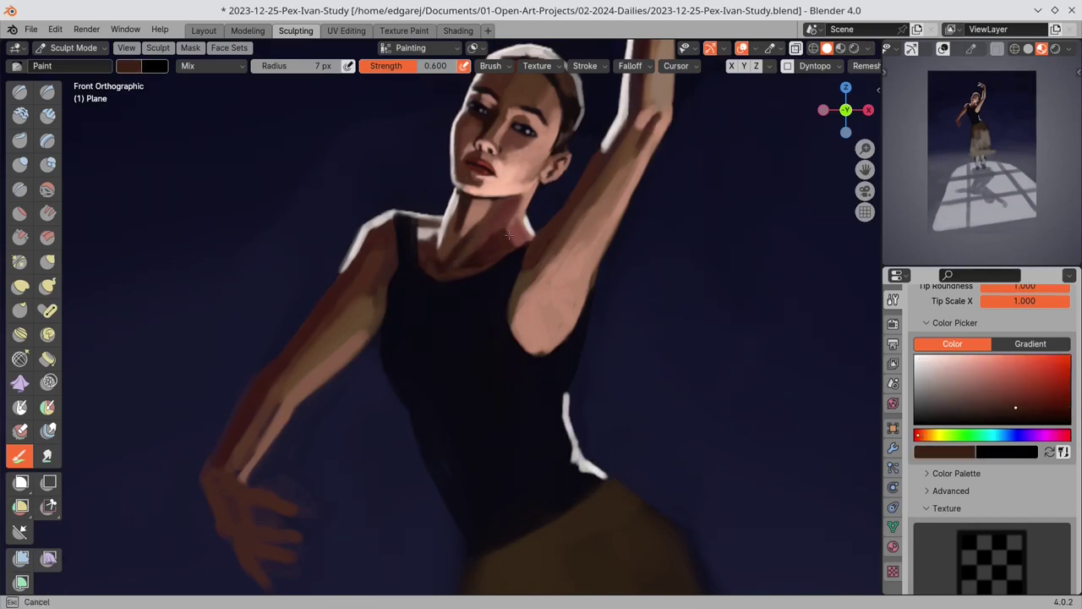
left_click(515, 241)
key("ctrl+s")
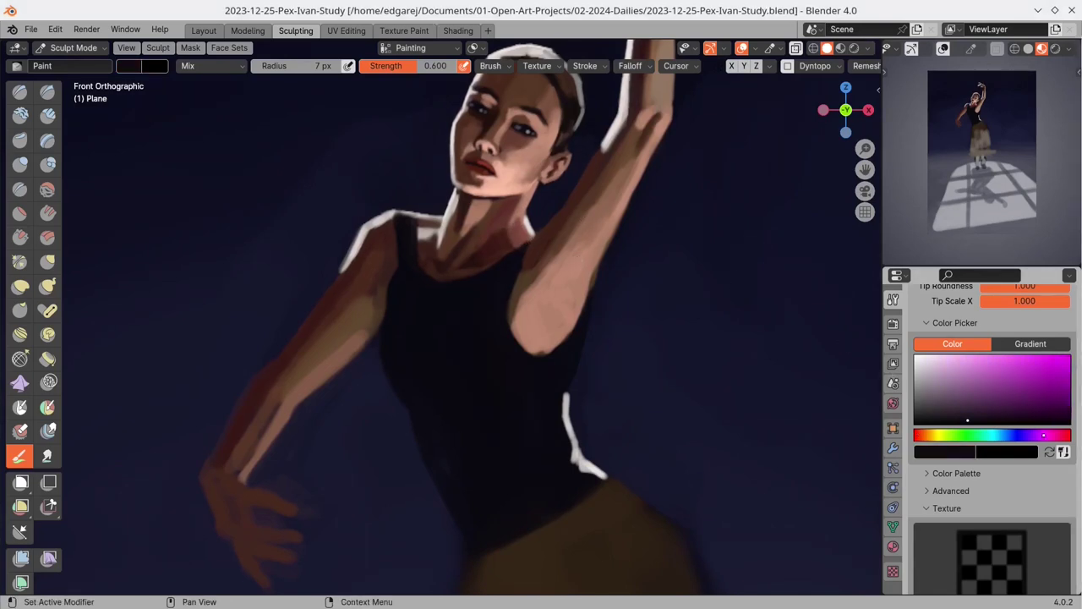
- Smooth the raised upper arm's outer edge and elbow with sampled salmon and neighbouring skin tones
key("s")
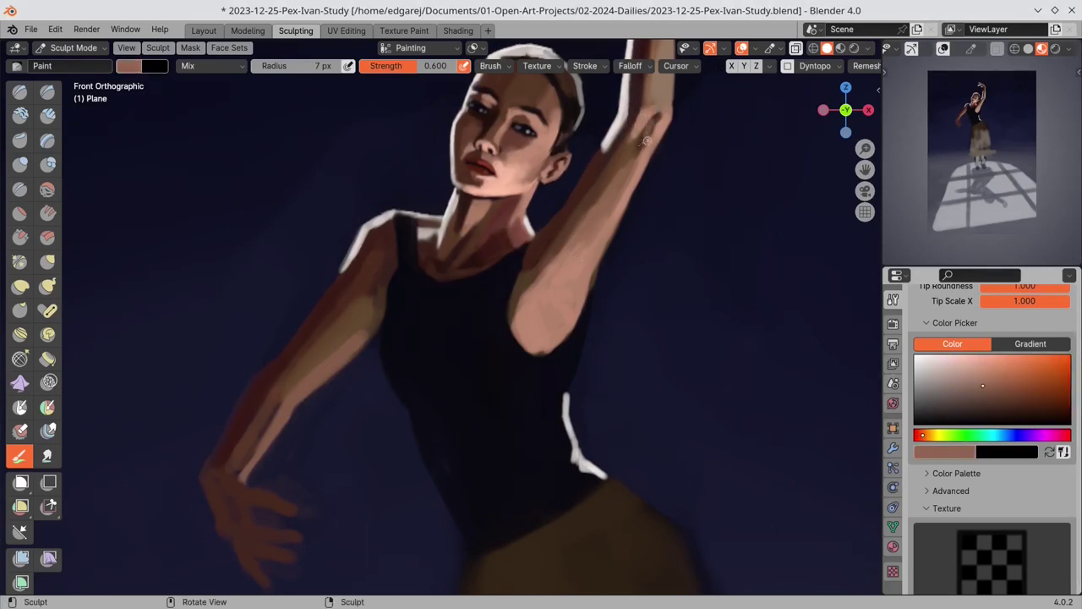
mouse_move(634, 205)
left_mouse_down()
mouse_move(595, 283)
mouse_move(606, 288)
mouse_move(584, 296)
left_mouse_up()
key("s")
key("s")
key("s")
key("s")
key("s")
mouse_move(609, 247)
left_mouse_down()
mouse_move(599, 293)
mouse_move(580, 297)
left_mouse_up()
- Resize the brush and paint an olive-brown shadow along the raised arm's inner side near the armpit
key("f")
left_click(586, 284)
key("s")
mouse_move(530, 271)
left_mouse_down()
mouse_move(605, 181)
mouse_move(575, 217)
left_mouse_up()
key("s")
- Darken the raised arm's inner edge below the elbow with sampled dark red-brown at 6 px, and add brown strokes near the armpit
key("f")
left_click(590, 241)
key("s")
mouse_move(607, 148)
left_mouse_down()
mouse_move(548, 254)
mouse_move(597, 162)
left_mouse_up()
key("s")
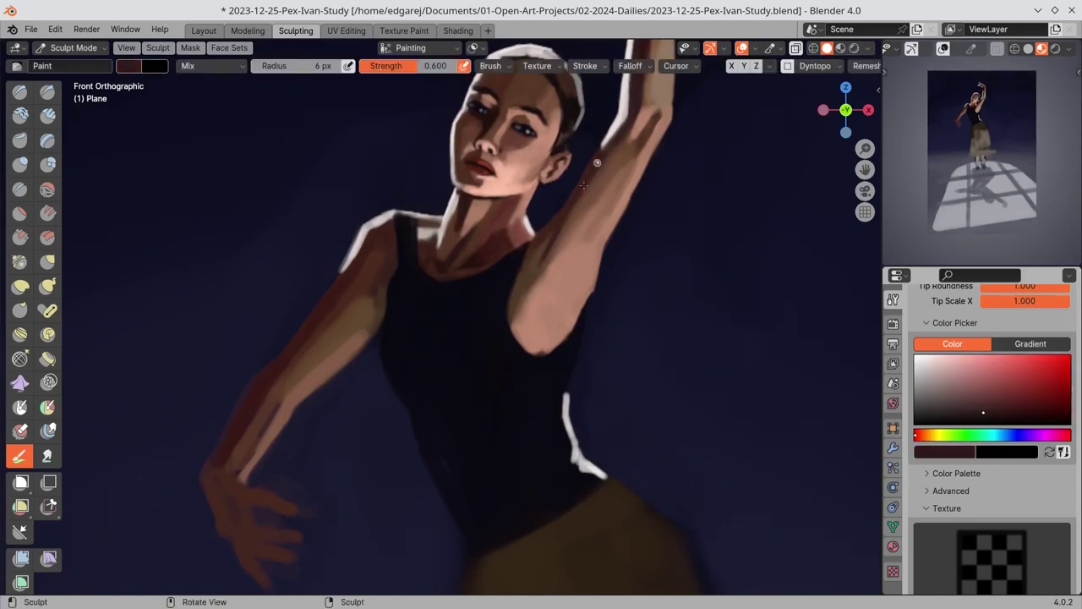
key("s")
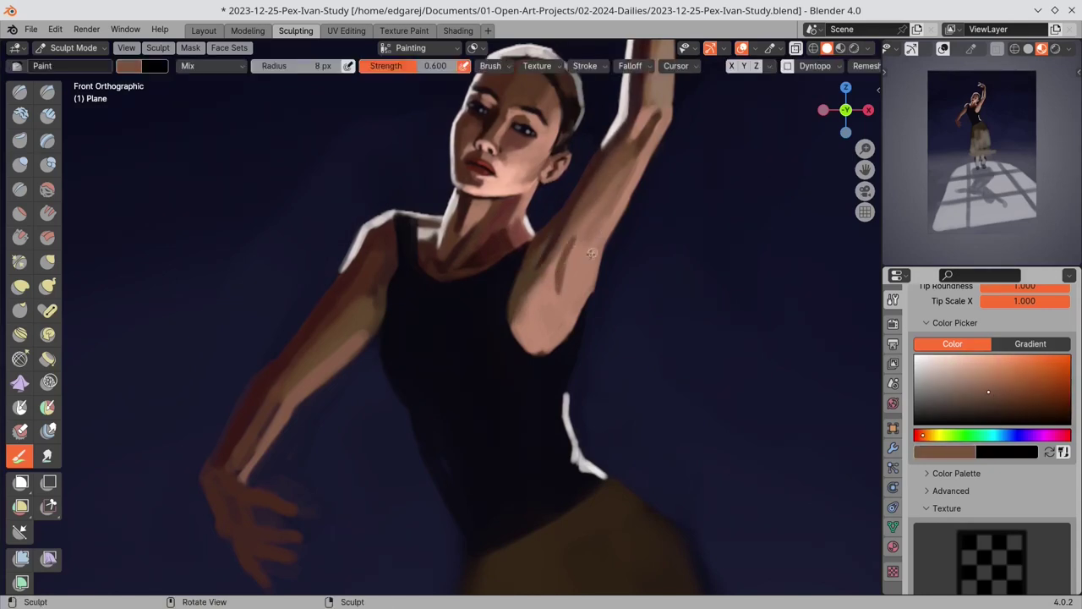
- Paint light pink highlights down the raised arm from the elbow to the armpit with a 9 px brush
key("s")
mouse_move(591, 236)
left_mouse_down()
mouse_move(644, 146)
mouse_move(642, 127)
mouse_move(613, 181)
mouse_move(648, 155)
left_mouse_up()
key("s")
key("f")
left_click(641, 150)
key("s")
left_click(978, 362)
left_click_drag(610, 205, 572, 298)
mouse_move(624, 187)
left_mouse_down()
mouse_move(576, 319)
mouse_move(559, 312)
left_mouse_up()
key("s")
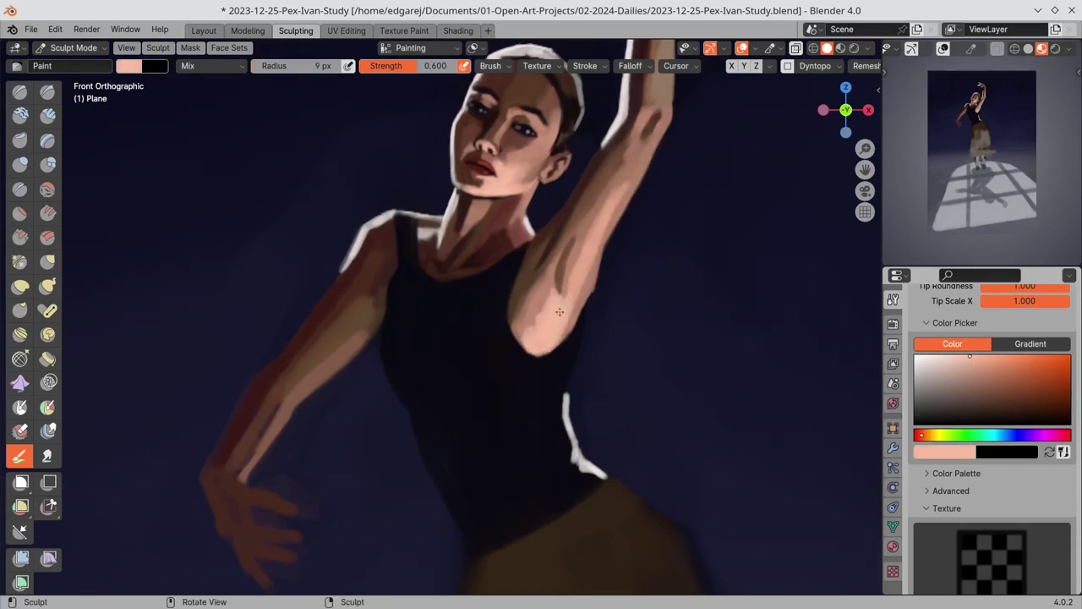
- Blend the raised arm's highlights below the elbow and beside the armpit using sampled pink and brown tones at 9 px
key("s")
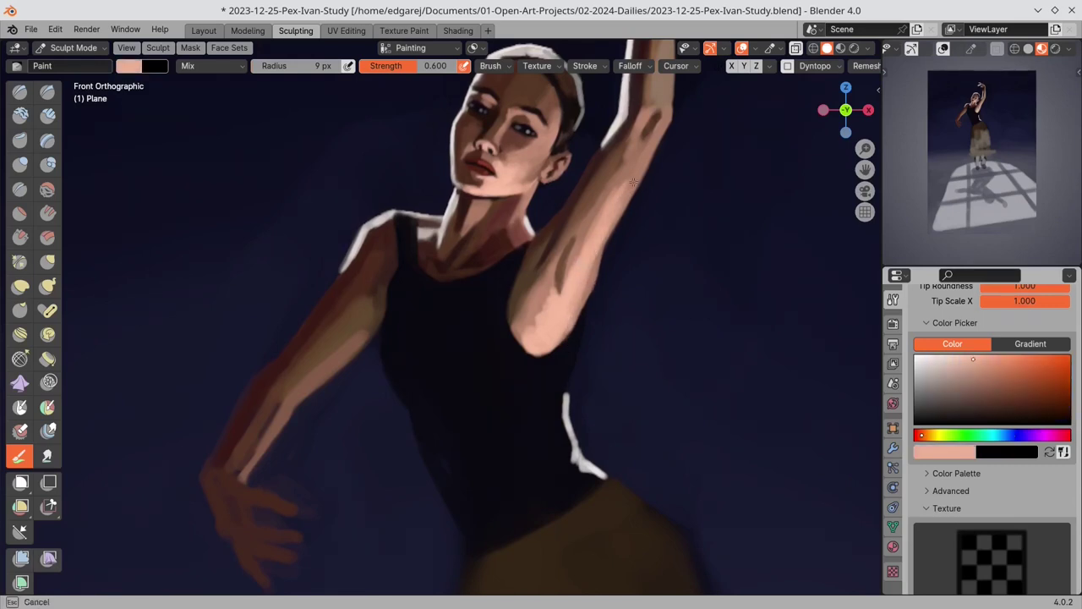
left_click_drag(638, 175, 630, 191)
key("s")
key("s")
left_click_drag(547, 295, 542, 313)
key("s")
key("s")
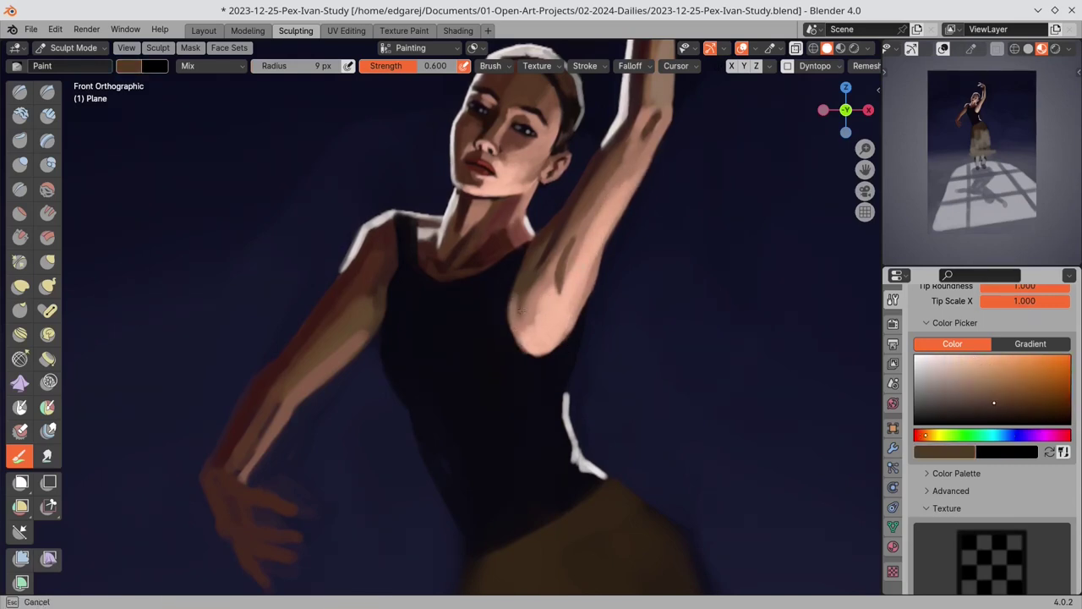
key("s")
key("s")
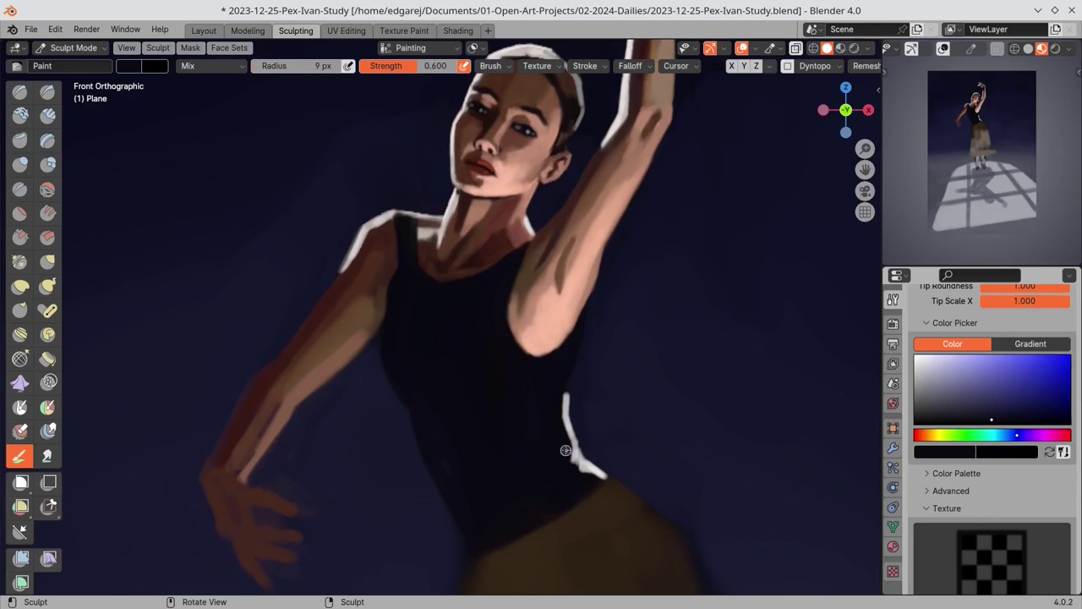
- Clean up the edges of the lowered hand and forearm with sampled background navy, varying the brush size
middle_click_drag(560, 449, 561, 416, "shift")
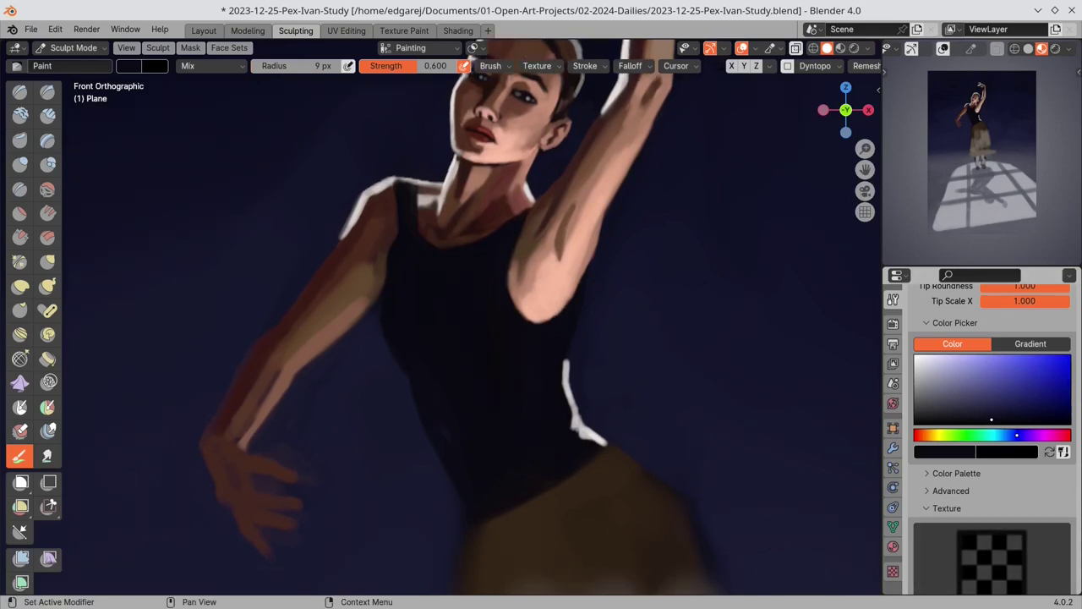
key("s")
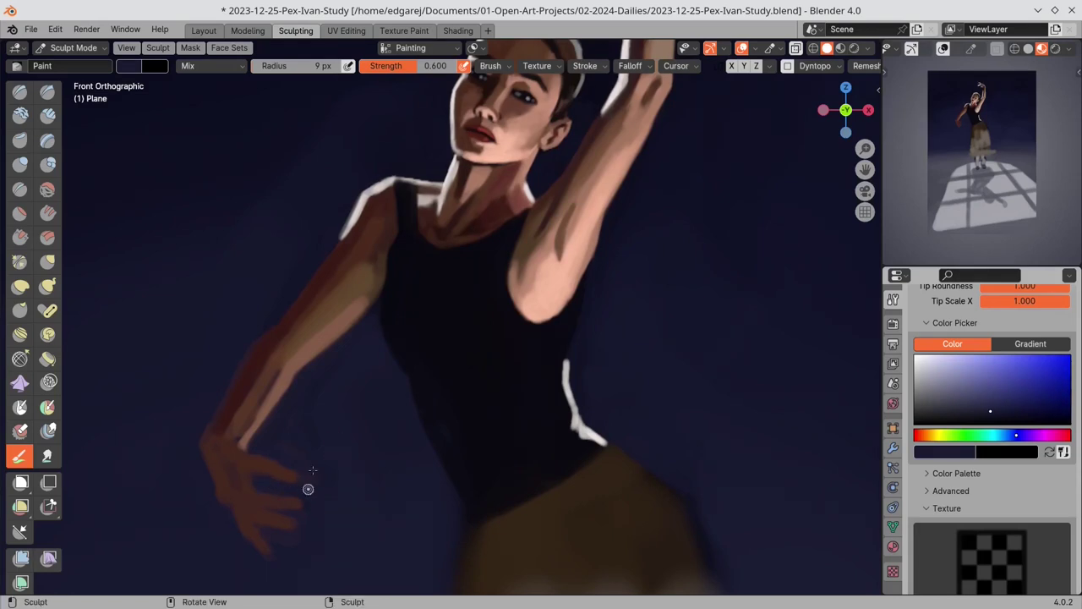
key("f")
left_click(316, 470)
mouse_move(313, 469)
left_mouse_down()
mouse_move(307, 461)
mouse_move(301, 483)
left_mouse_up()
key("f")
left_click(295, 467)
left_click_drag(275, 408, 266, 434)
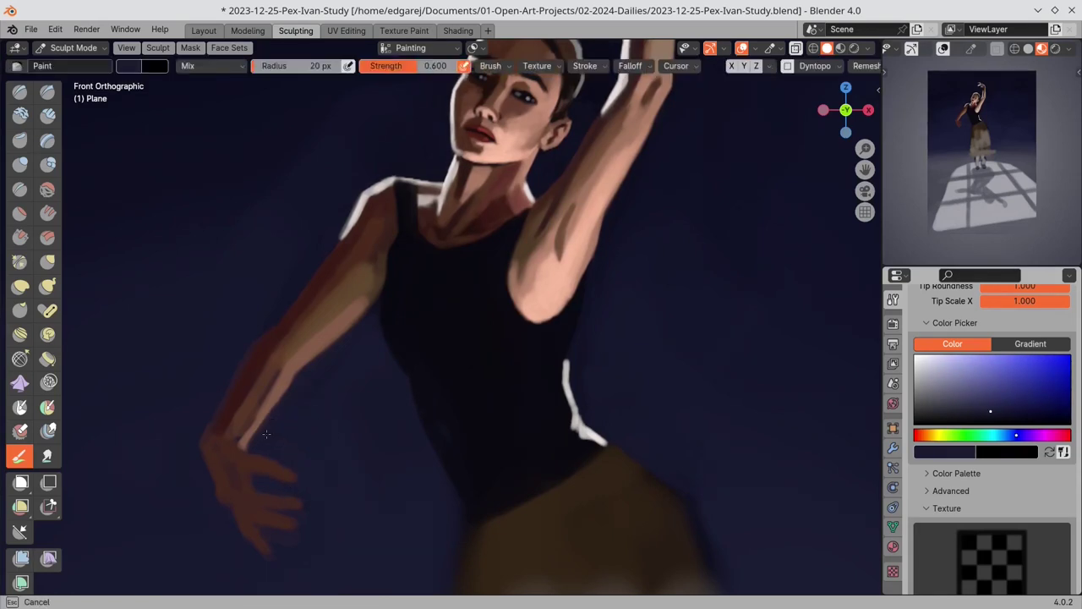
left_click(300, 546)
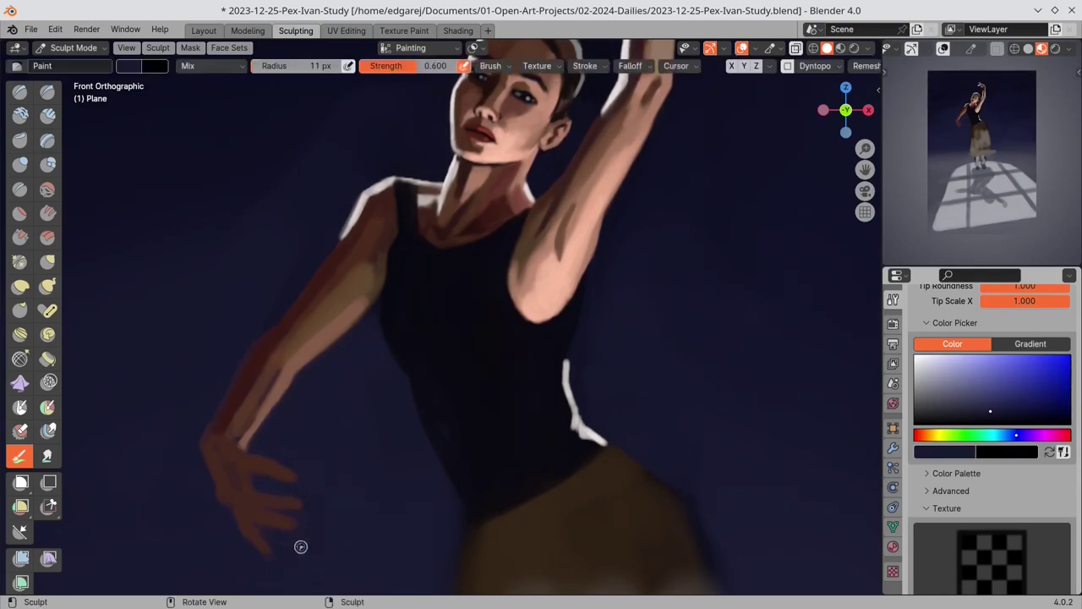
key("f")
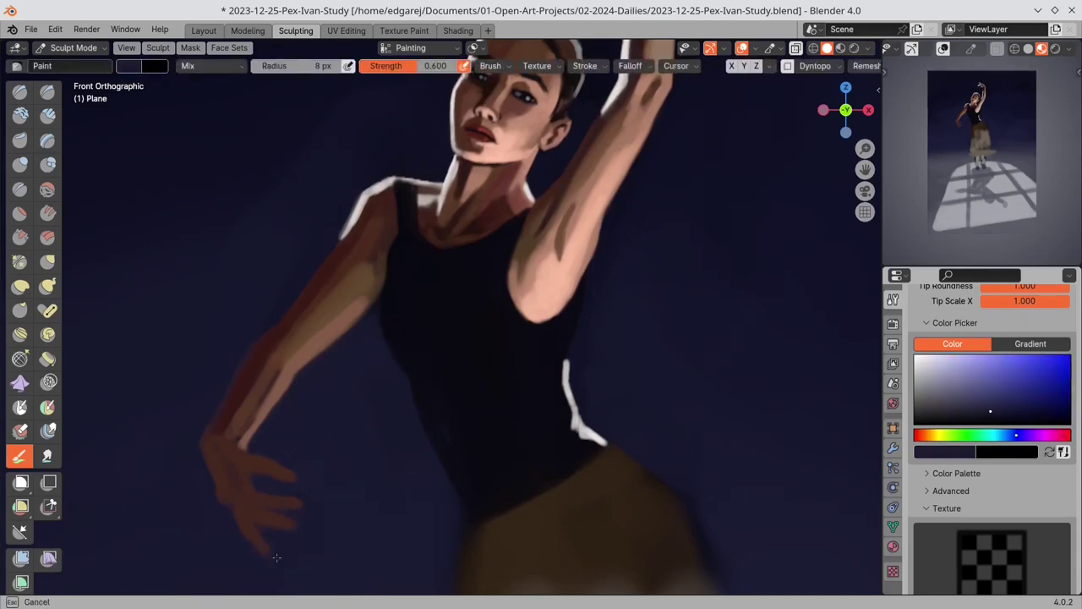
left_click(272, 553)
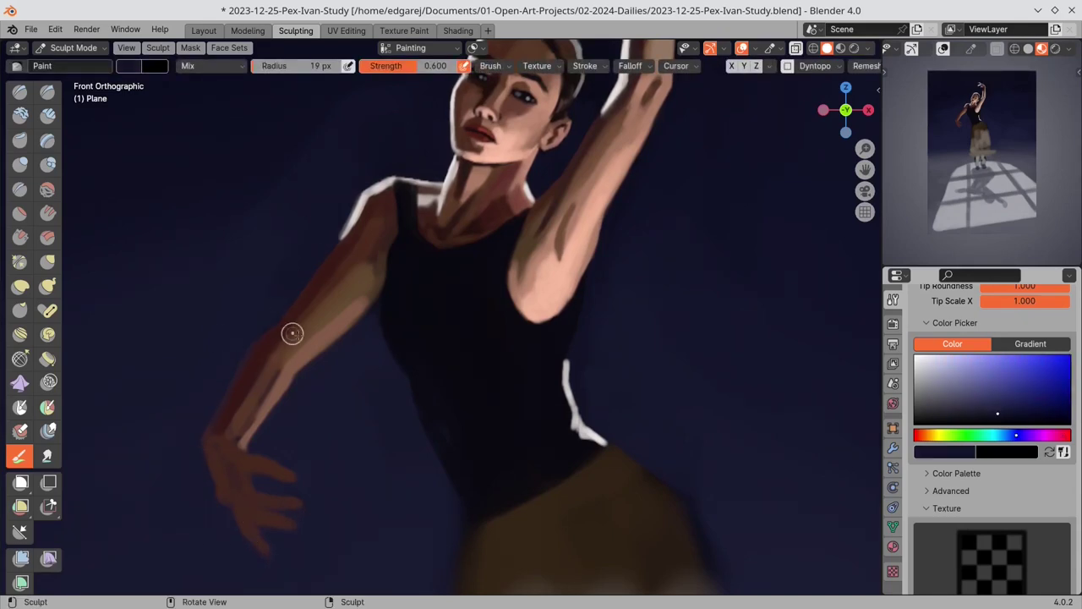
- Refine the underside of the lowered arm around the elbow with sampled colours, and save the file
key("s")
mouse_move(338, 347)
left_mouse_down()
mouse_move(359, 337)
mouse_move(323, 356)
mouse_move(268, 418)
mouse_move(310, 366)
left_mouse_up()
key("s")
key("s")
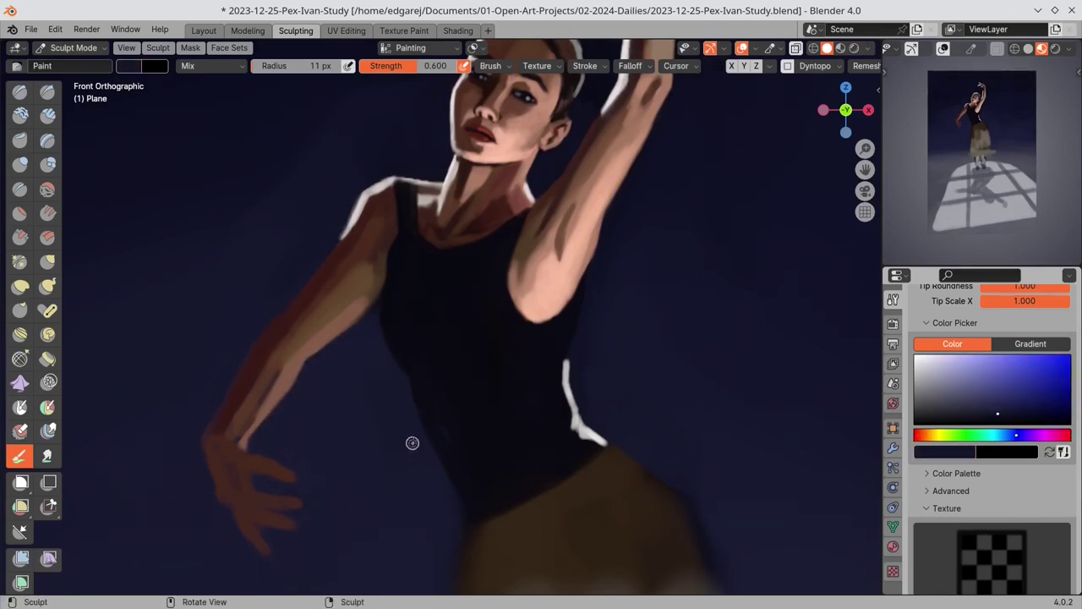
key("ctrl+s")
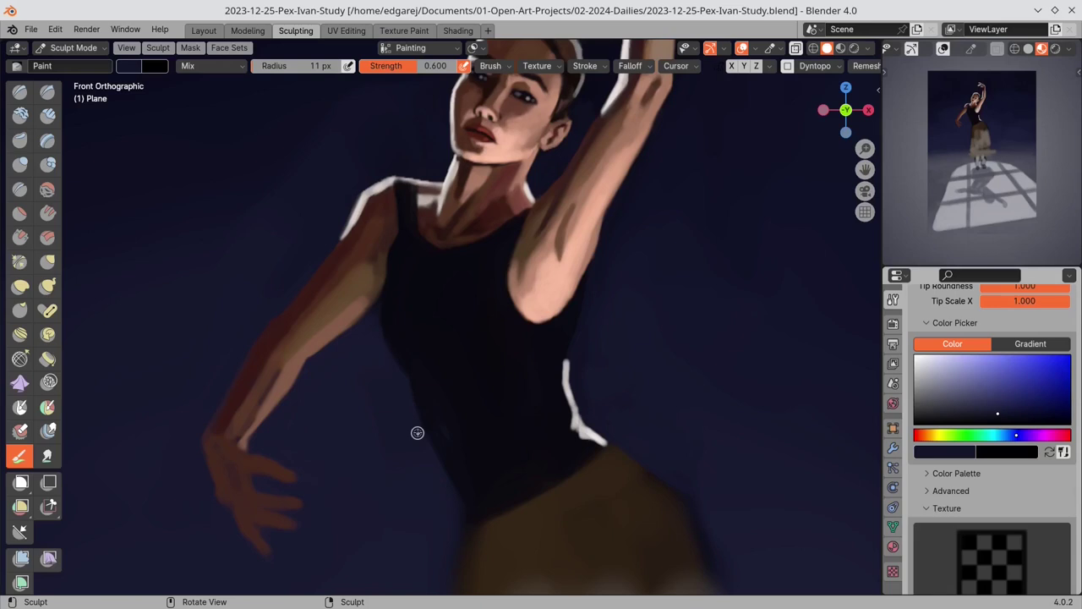
- Resize the brush and paint lighter, sampled skin tones along the lowered upper arm from the armpit to the elbow
key("f")
left_click(296, 374)
key("s")
mouse_move(275, 358)
left_mouse_down()
mouse_move(240, 415)
mouse_move(340, 281)
mouse_move(375, 278)
left_mouse_up()
key("s")
key("f")
left_click(378, 248)
key("s")
key("s")
key("s")
key("s")
mouse_move(330, 324)
left_mouse_down()
mouse_move(373, 295)
mouse_move(318, 334)
mouse_move(308, 355)
left_mouse_up()
- Lighten the lowered forearm down to the wrist with sampled salmon and brown tones using a small brush
key("s")
key("f")
left_click(307, 357)
mouse_move(240, 438)
left_mouse_down()
mouse_move(286, 378)
mouse_move(242, 434)
left_mouse_up()
key("s")
key("s")
left_click_drag(272, 383, 231, 430)
key("s")
key("s")
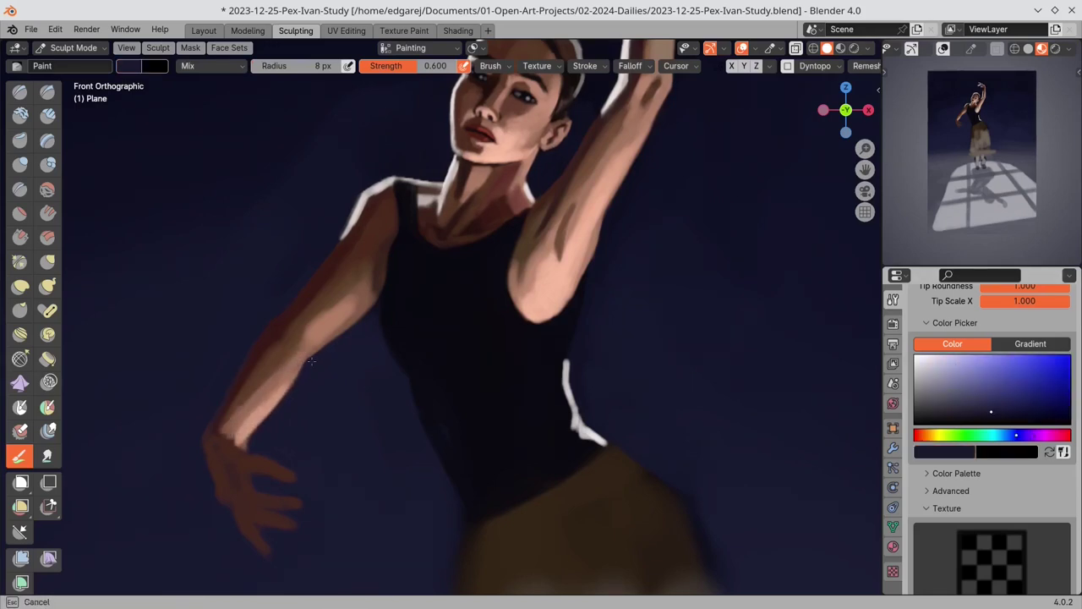
- Trim the lowered arm's underside with background navy, and blend its upper shadow using sampled red-browns
left_click_drag(352, 325, 316, 353)
key("s")
key("f")
left_click(327, 331)
key("s")
left_click_drag(355, 269, 327, 307)
key("s")
key("s")
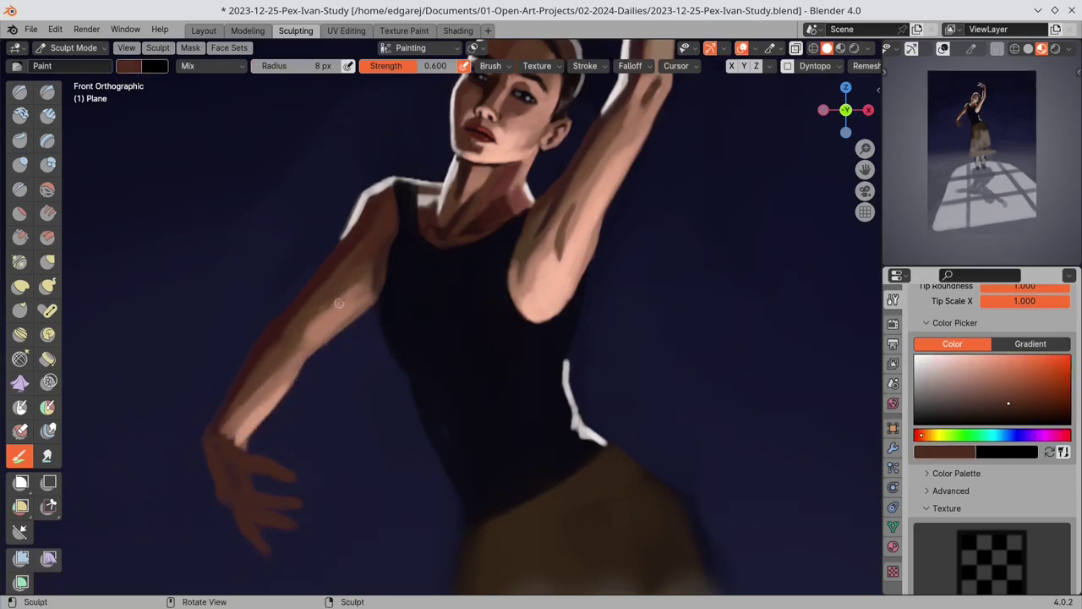
key("s")
left_click_drag(360, 273, 316, 318)
key("s")
key("s")
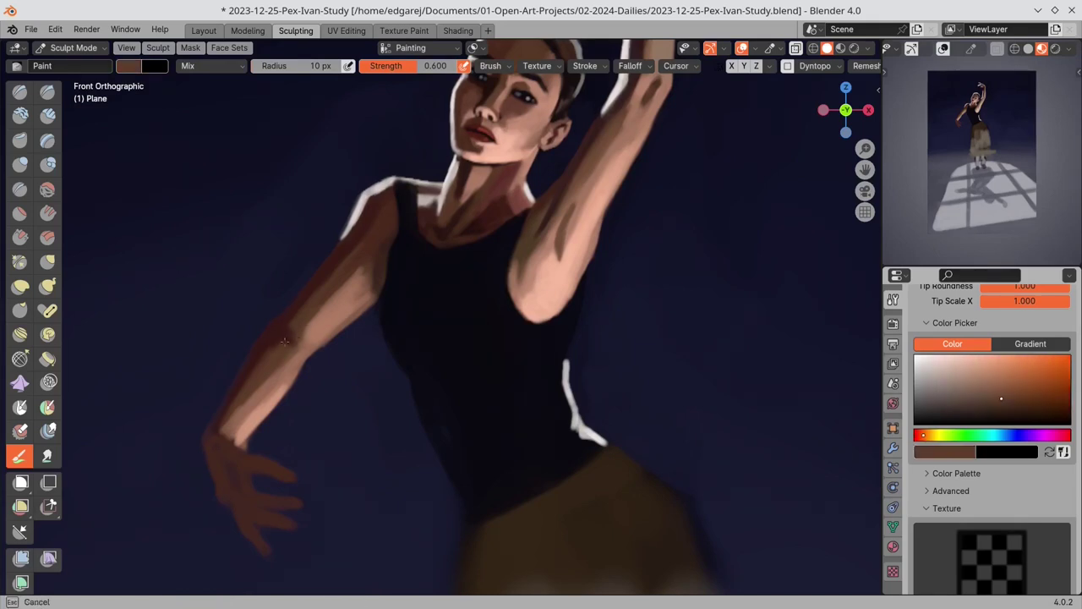
- Soften the lowered arm's elbow and forearm shading with sampled browns, and trim the underside with navy at 14 px
key("f")
left_click(293, 337)
key("s")
left_click_drag(270, 372, 247, 400)
key("s")
left_click_drag(330, 297, 314, 306)
key("s")
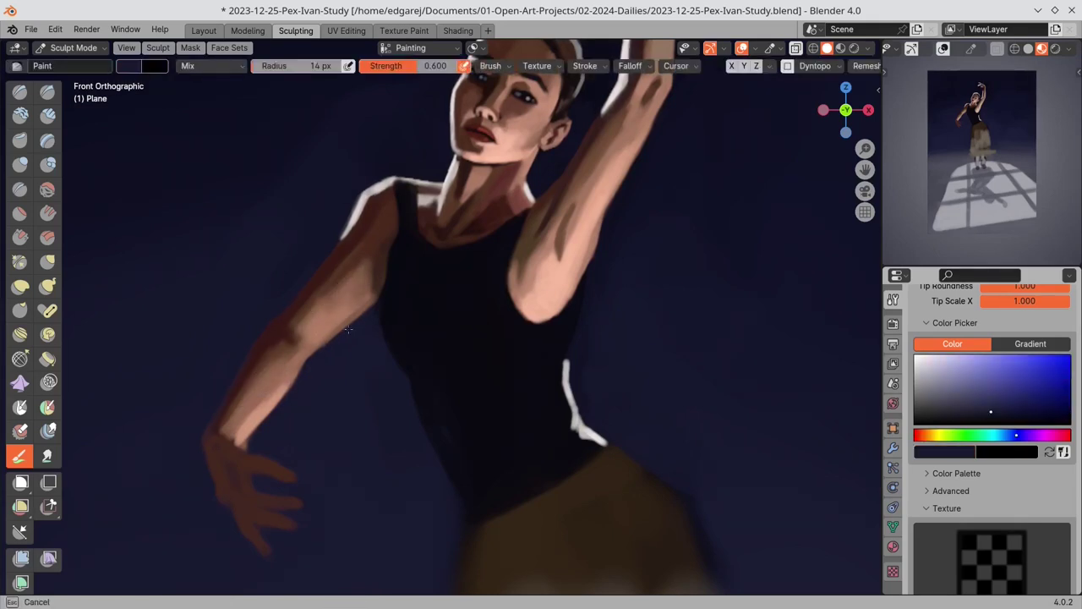
key("s")
- Refine the edge between the lowered arm's shoulder and the tank top with sampled dark colours at 6 px, and save the file
key("s")
key("f")
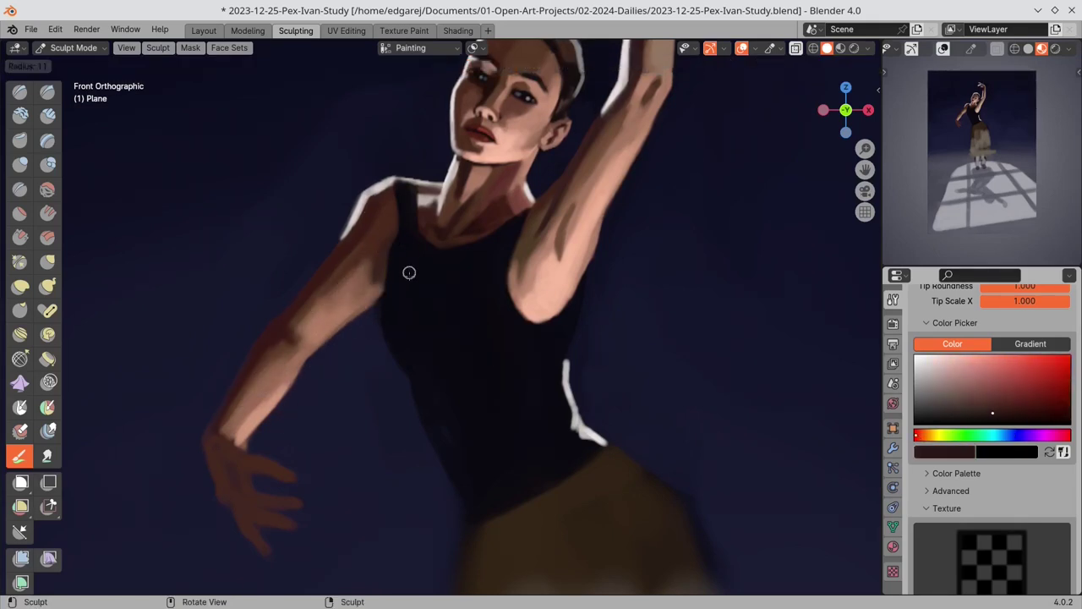
left_click(402, 271)
key("s")
left_click_drag(394, 227, 395, 231)
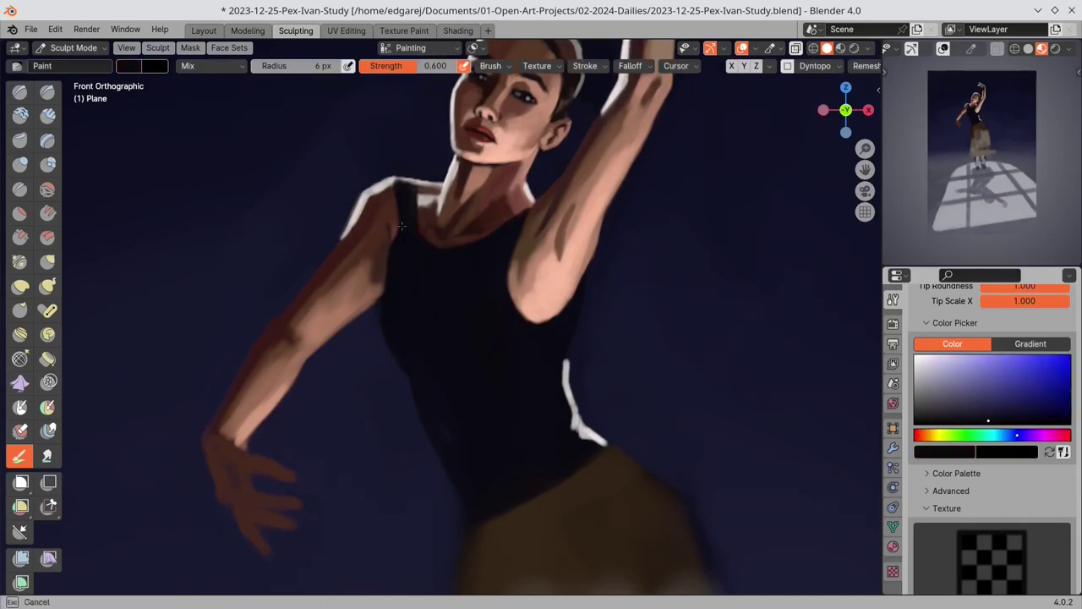
key("ctrl+s")
- Paint a thin white rim light along the lowered arm's outer edge from wrist to shoulder, and save the file
key("s")
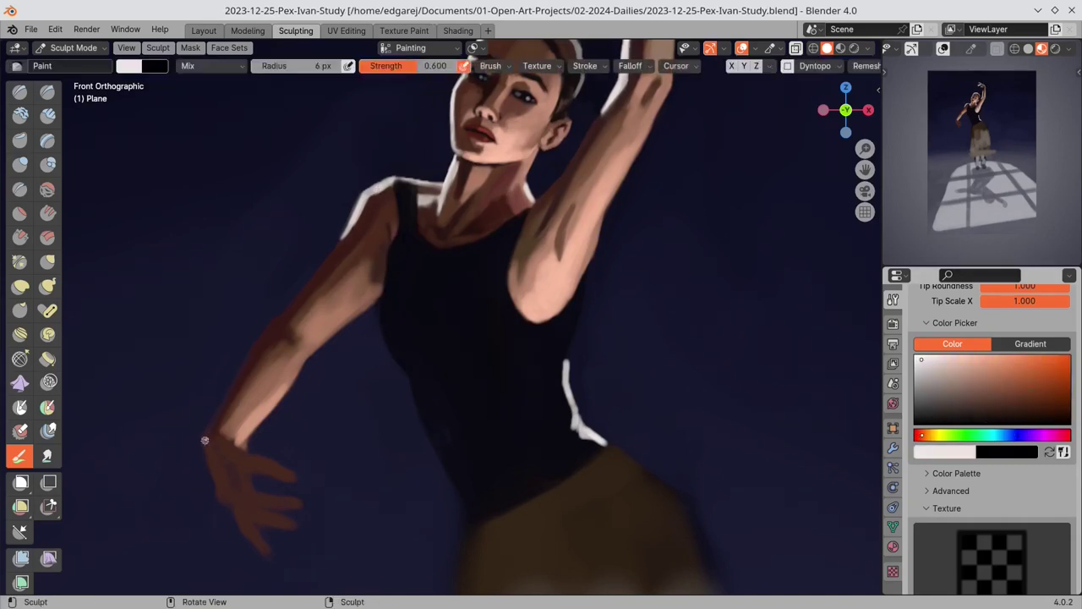
left_click_drag(205, 446, 364, 188)
key("s")
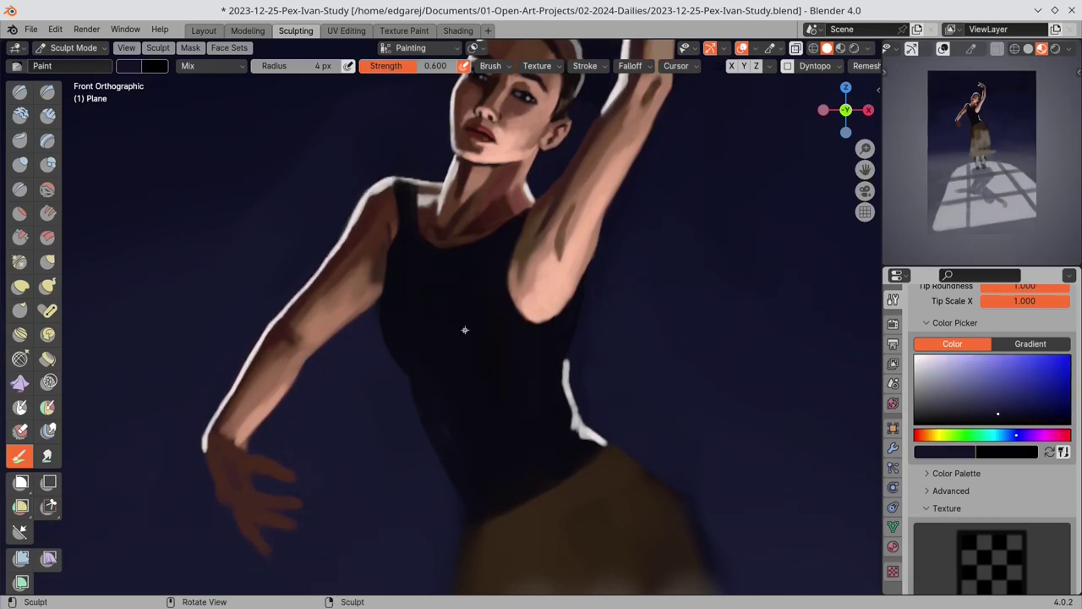
key("ctrl+s")
- Switch to the mirrored back view and paint salmon light on the fingers of the lowered hand at 6 px
key("ctrl+KP_1")
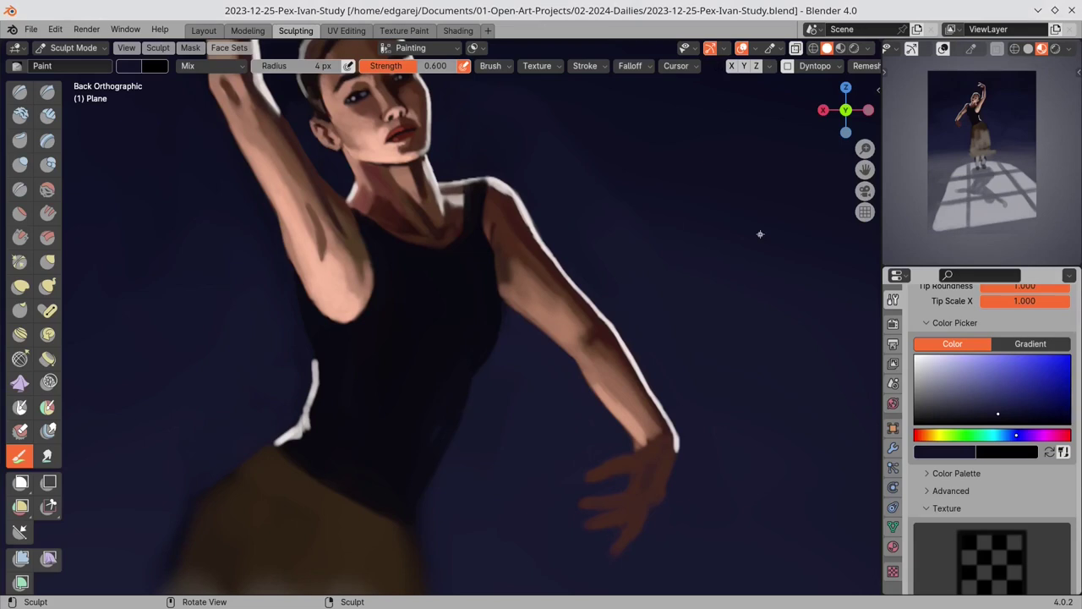
key("f")
left_click(605, 471)
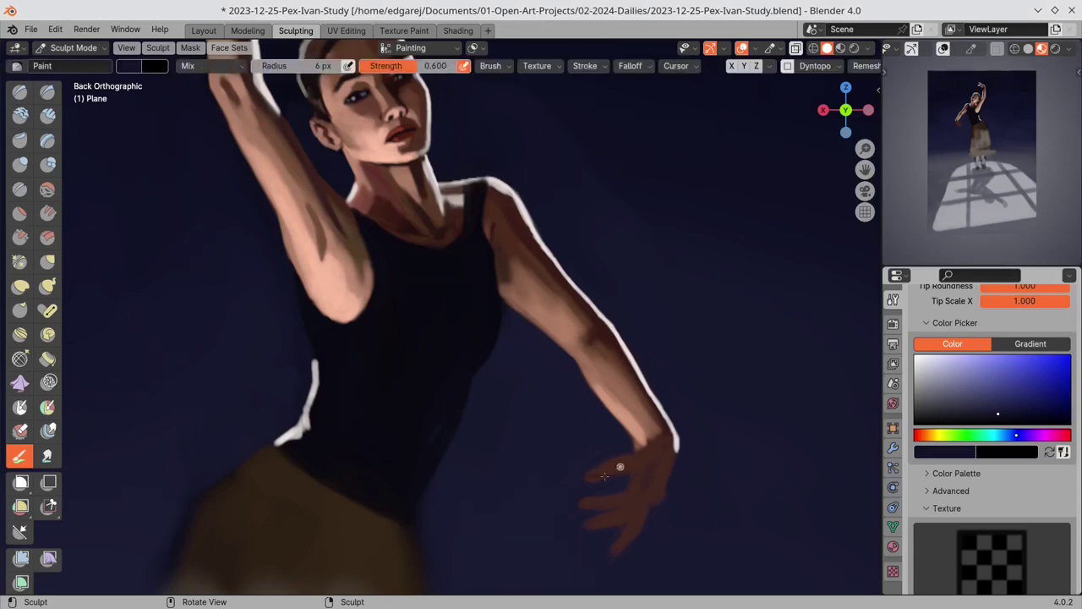
key("shift+x")
mouse_move(589, 480)
left_mouse_down()
mouse_move(644, 463)
mouse_move(633, 488)
left_mouse_up()
key("shift+x")
key("shift+x")
mouse_move(592, 528)
left_mouse_down()
mouse_move(628, 518)
mouse_move(619, 504)
left_mouse_up()
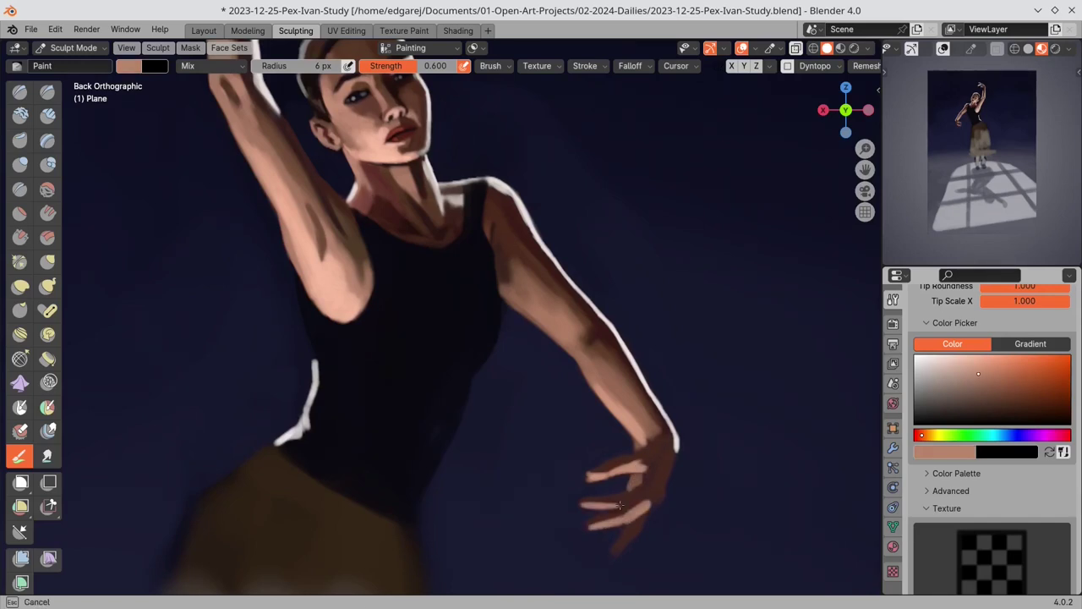
- Paint mid-brown skin tones across the palm and the base of the thumb of the lowered hand
key("s")
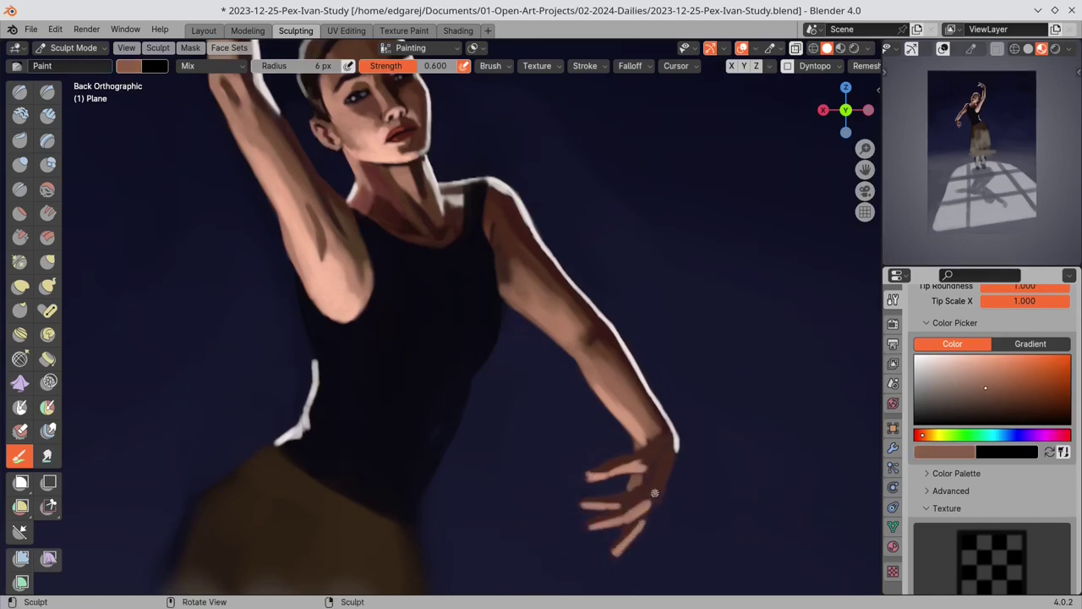
mouse_move(661, 484)
left_mouse_down()
mouse_move(661, 501)
mouse_move(636, 476)
mouse_move(644, 466)
left_mouse_up()
left_click_drag(673, 451, 649, 461)
key("shift+x")
key("s")
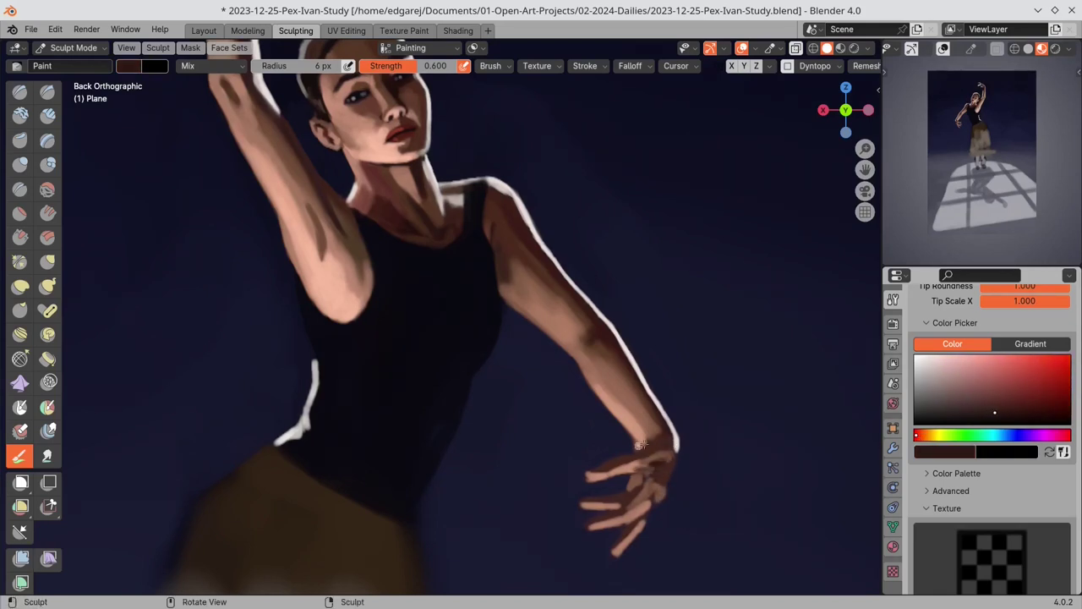
- Shade the palm and define the gaps between the fingers with sampled dark red-brown, salmon and navy, and save the file
key("s")
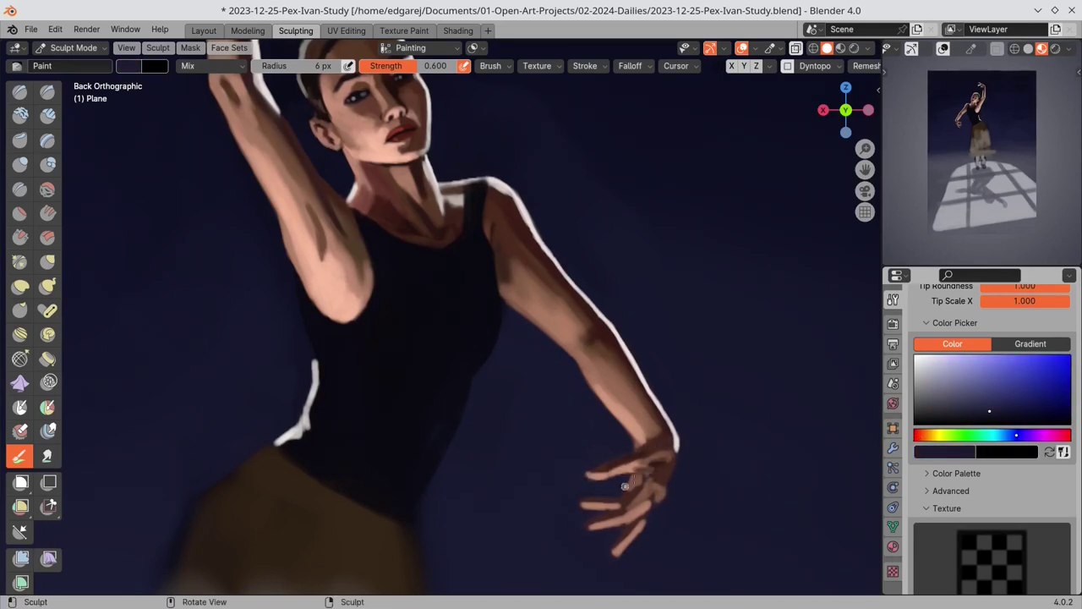
key("s")
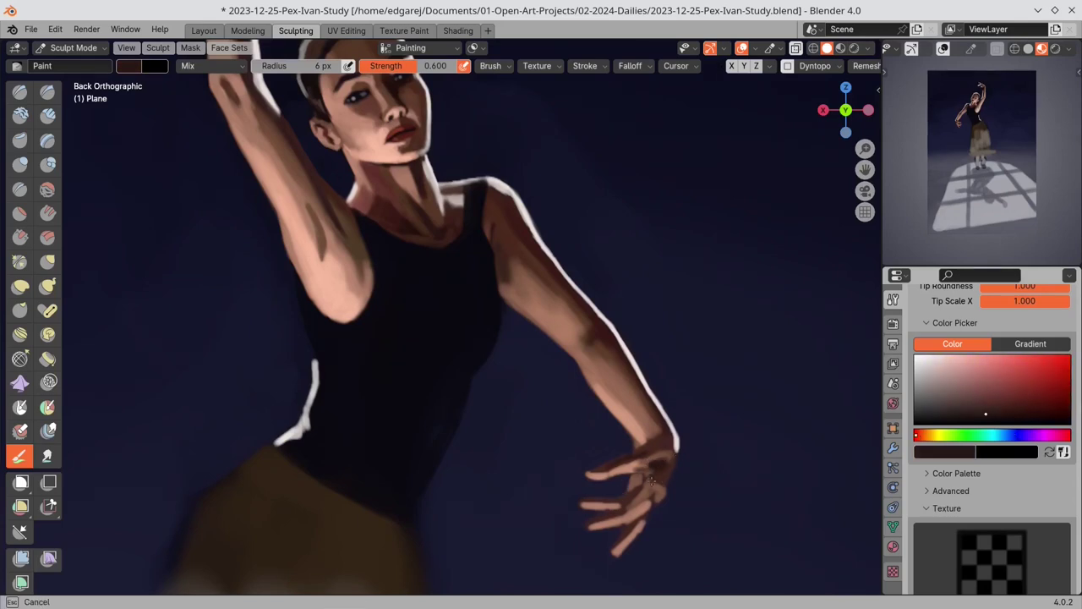
key("s")
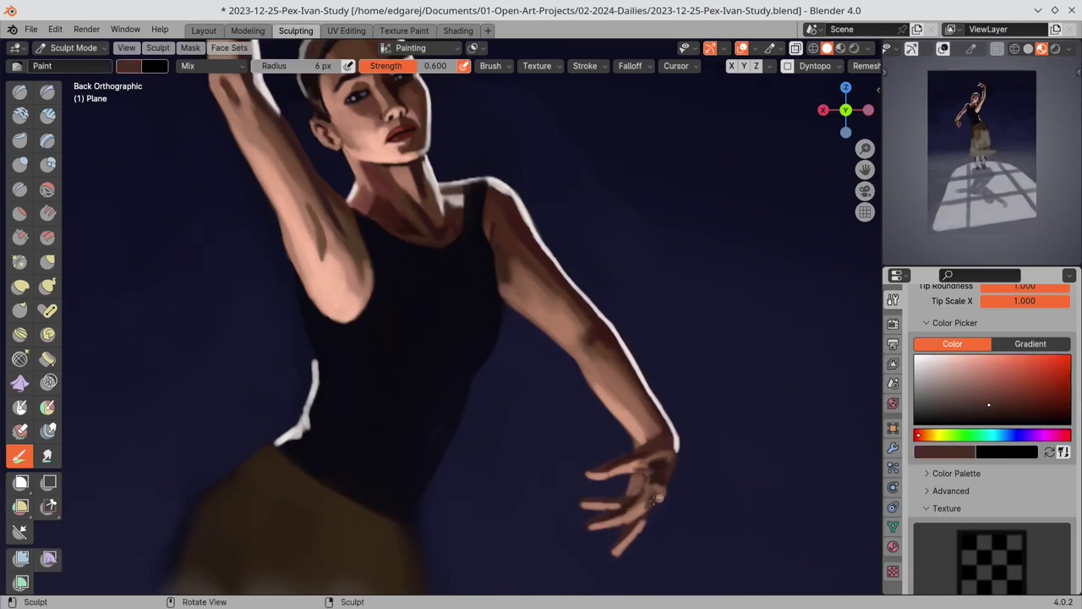
key("s")
key("s")
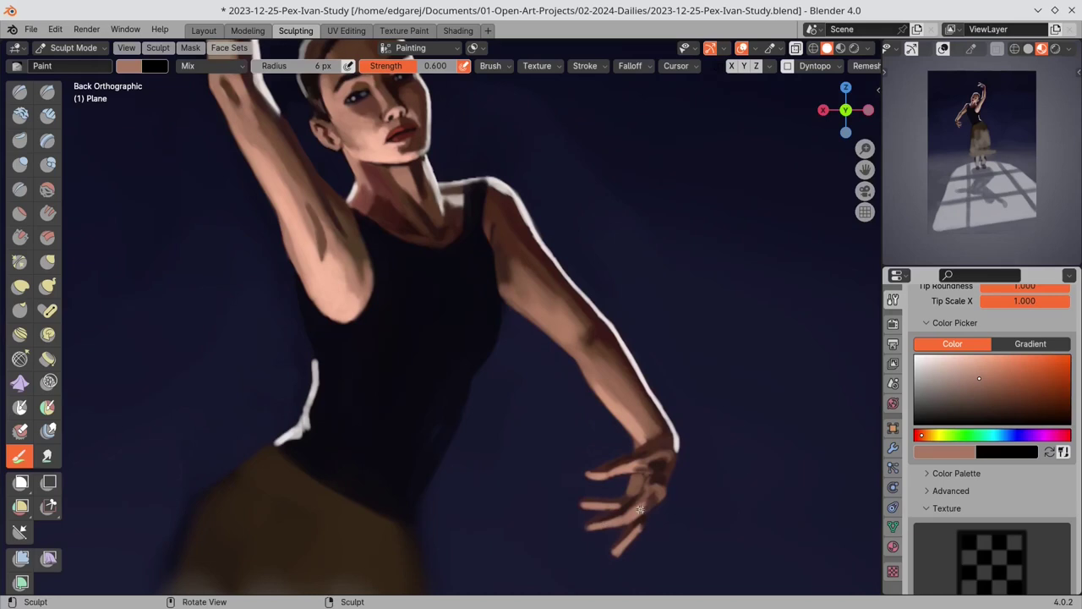
key("s")
key("s")
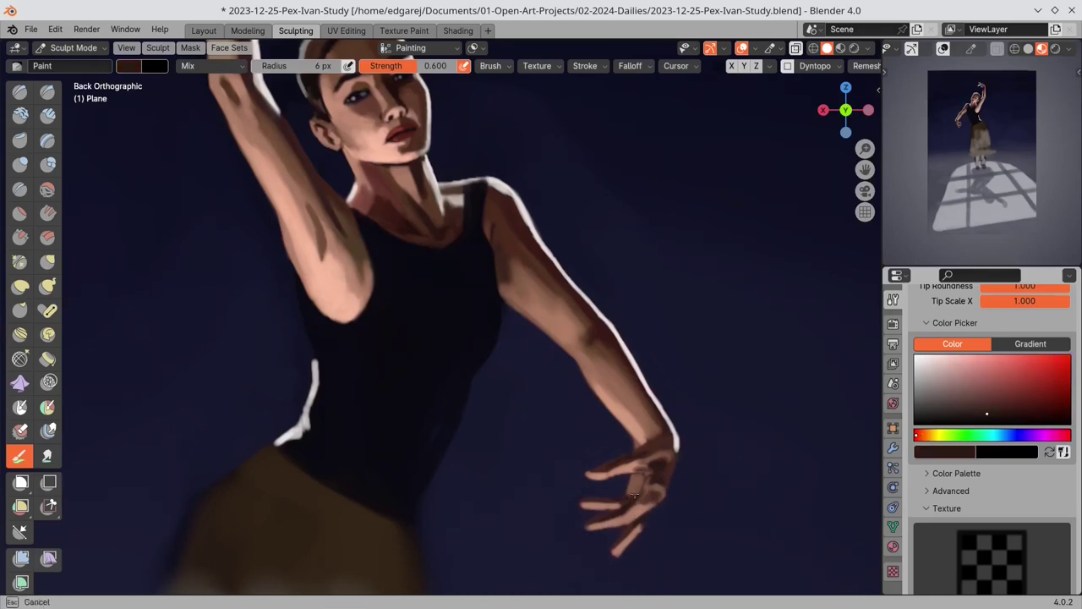
key("s")
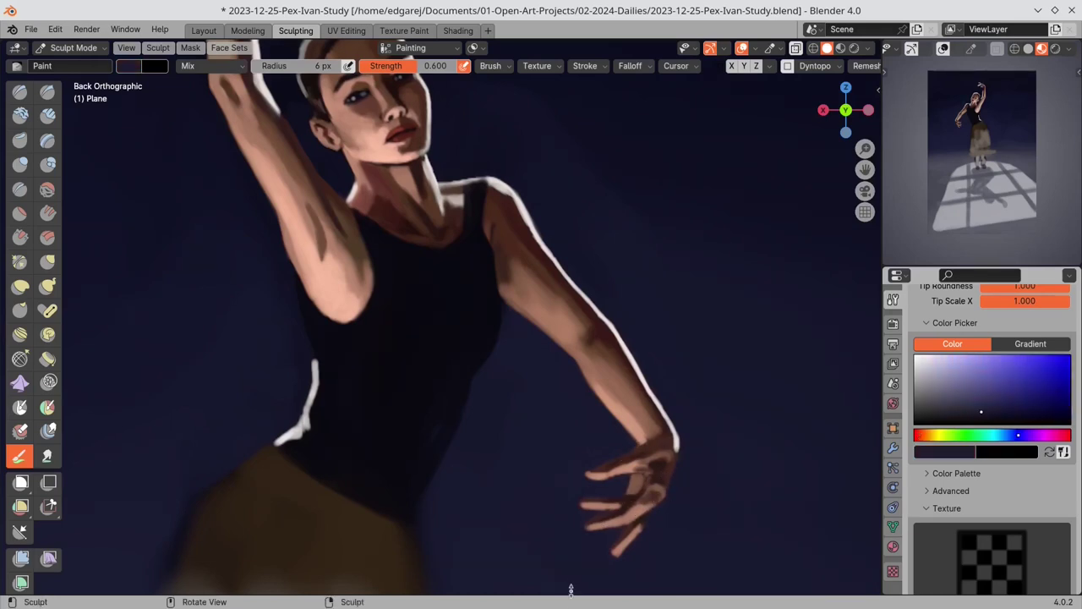
key("s")
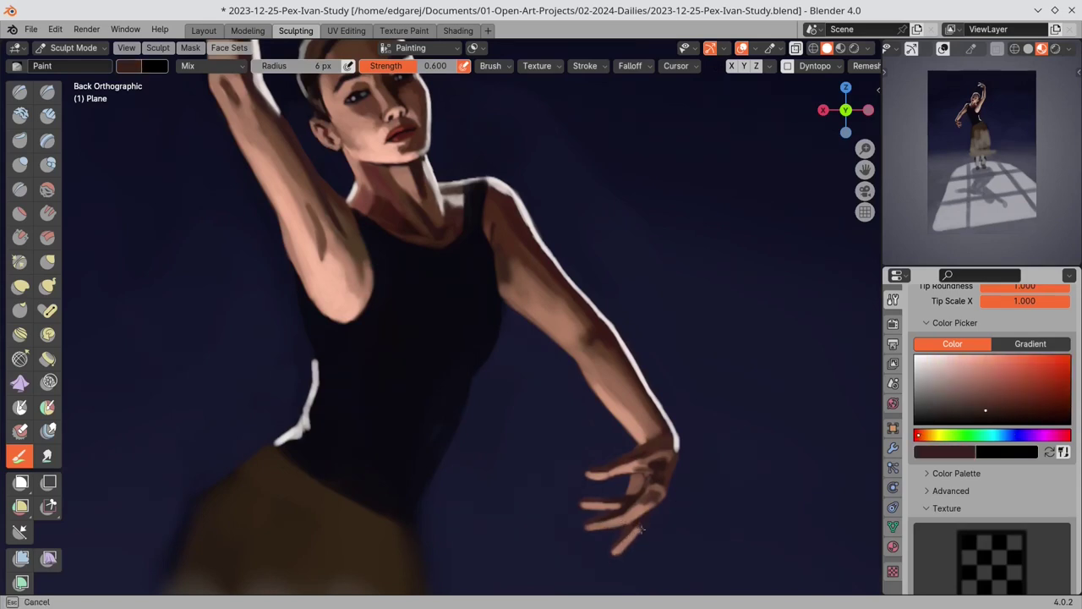
key("s")
key("ctrl+s")
- Blend the palm and fingers with sampled browns, and add white highlights on the wrist and the lowest finger
key("s")
key("s")
key("s")
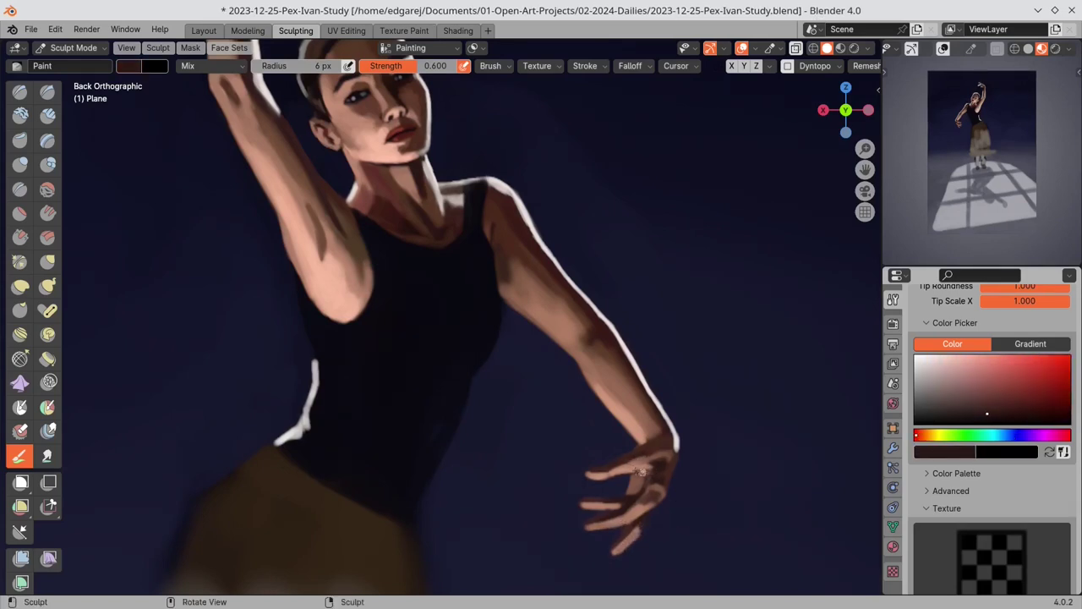
key("s")
key("s")
left_click_drag(648, 463, 652, 467)
key("s")
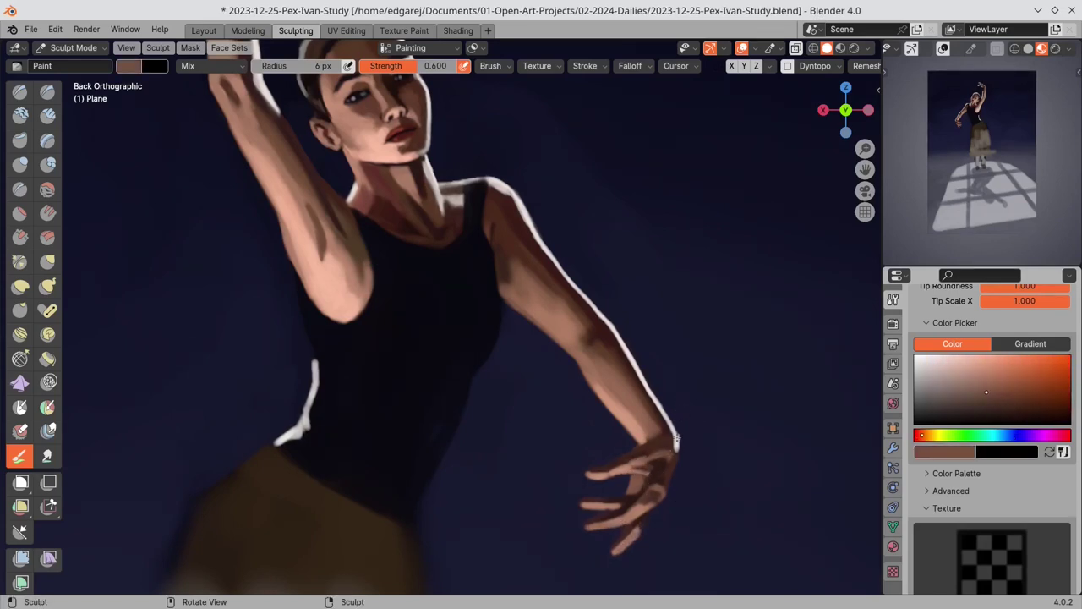
key("s")
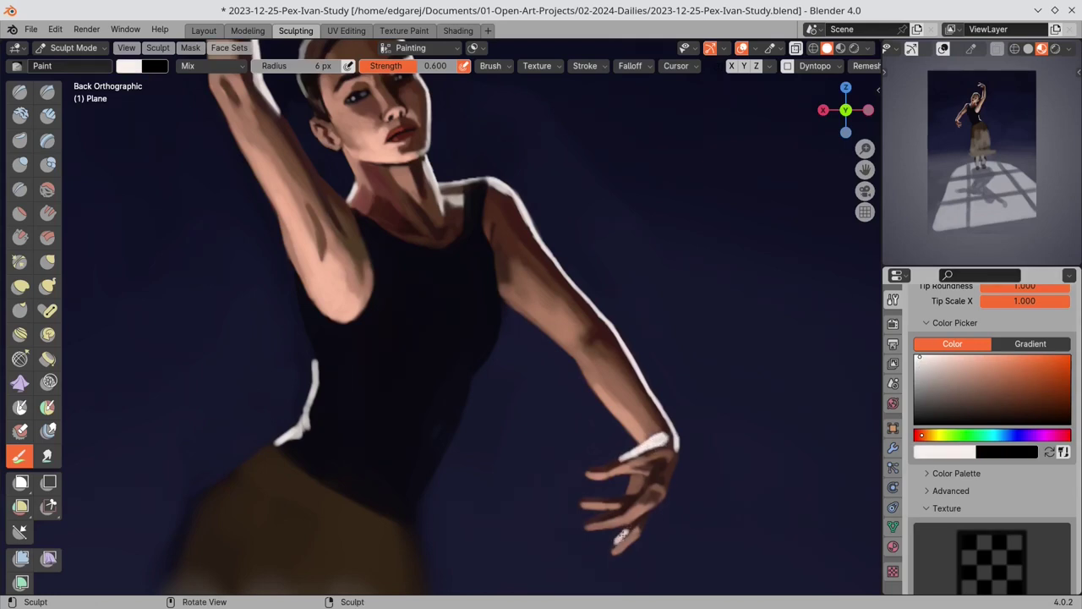
- Save the file, and paint a dark-grey patch of light low on the front of the black tank top
key("ctrl+s")
key("s")
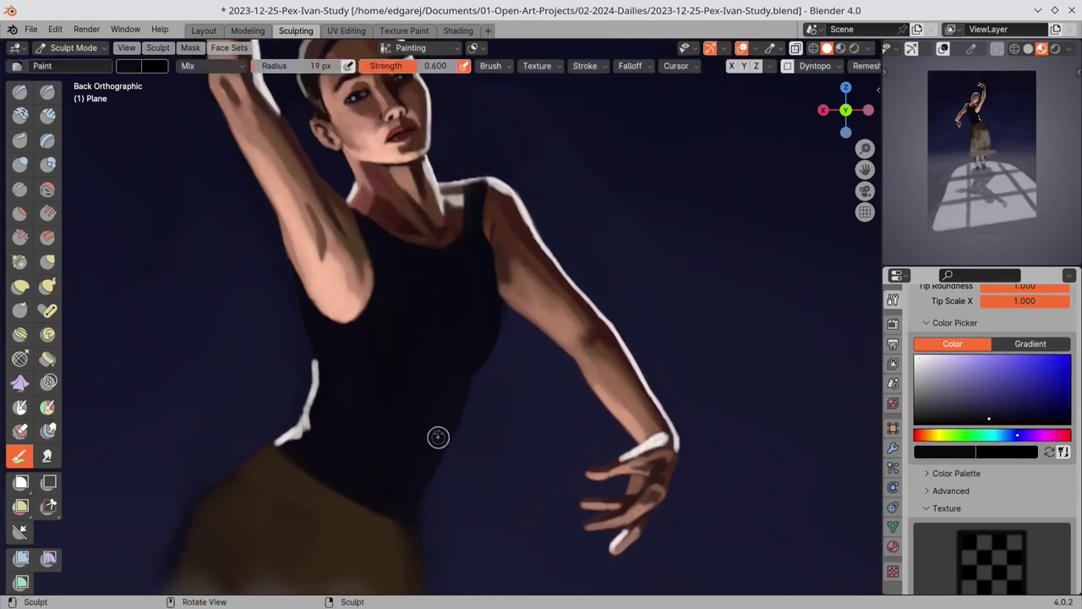
key("s")
mouse_move(427, 441)
left_mouse_down()
mouse_move(398, 486)
mouse_move(414, 472)
mouse_move(375, 493)
left_mouse_up()
key("s")
key("f")
left_click(437, 498)
key("s")
key("s")
key("s")
left_click(923, 435)
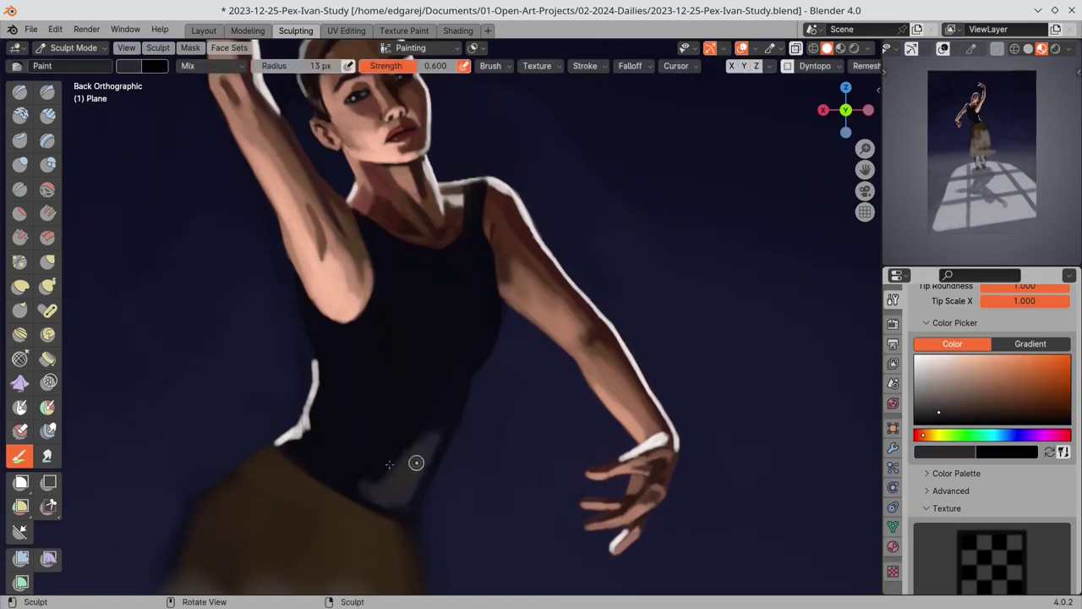
- Paint dark-grey light under the chest and over the waist of the tank top at 17 px
mouse_move(352, 346)
left_mouse_down()
mouse_move(353, 362)
mouse_move(468, 365)
left_mouse_up()
key("f")
left_click(477, 355)
mouse_move(355, 407)
left_mouse_down()
mouse_move(342, 444)
mouse_move(364, 484)
left_mouse_up()
mouse_move(382, 398)
left_mouse_down()
mouse_move(384, 477)
mouse_move(414, 499)
left_mouse_up()
- Blend the tank top's greys along the hem, side and below the chest with sampled near-black tones, and save the file
key("s")
key("s")
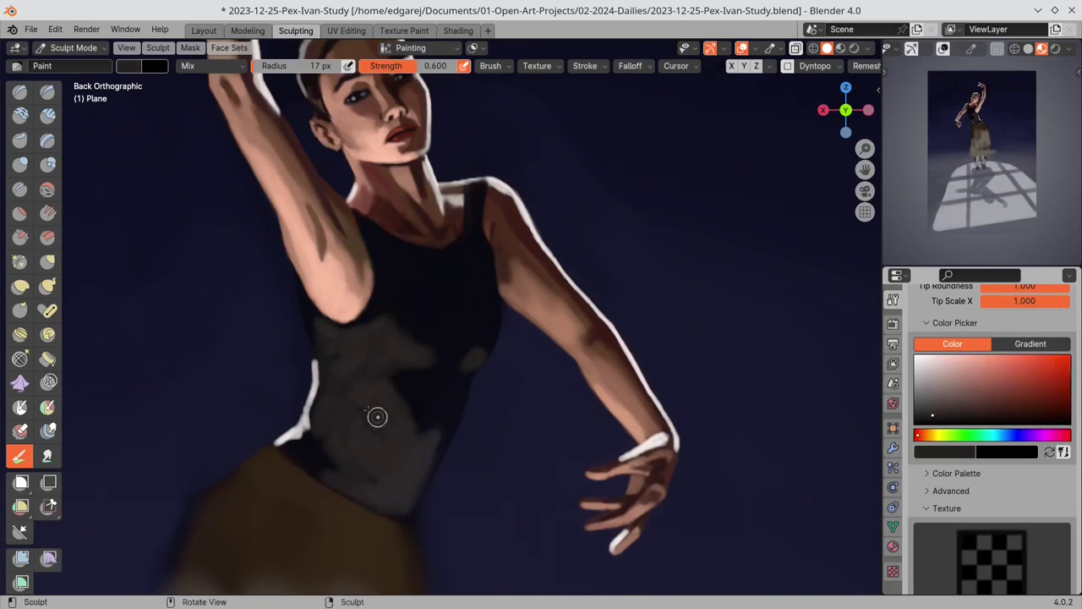
left_click_drag(336, 453, 320, 464)
key("s")
left_click_drag(296, 443, 309, 455)
key("s")
key("s")
left_click_drag(307, 301, 317, 335)
key("s")
key("s")
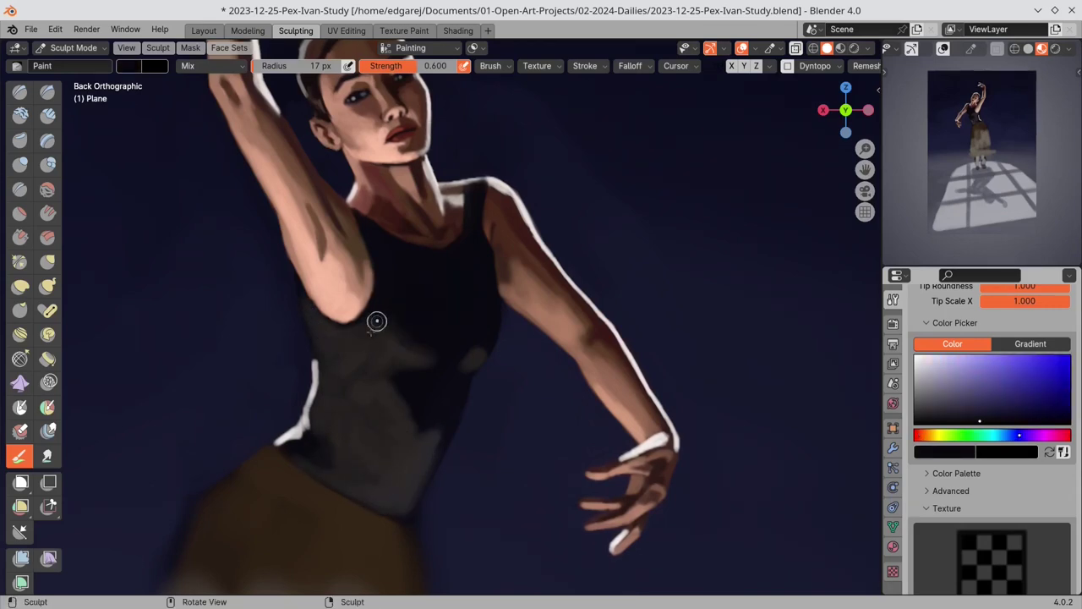
key("s")
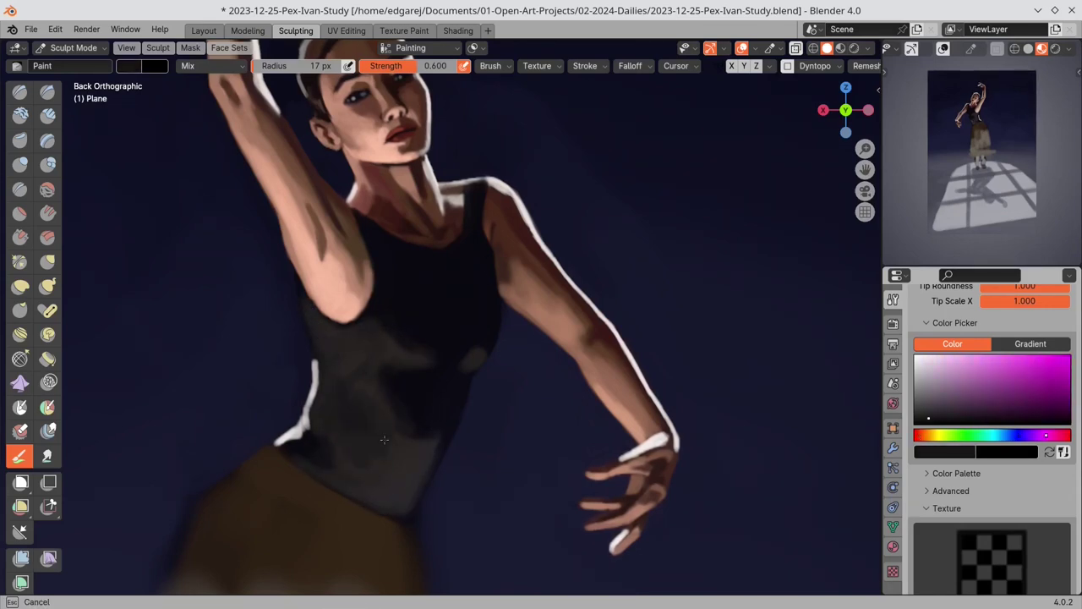
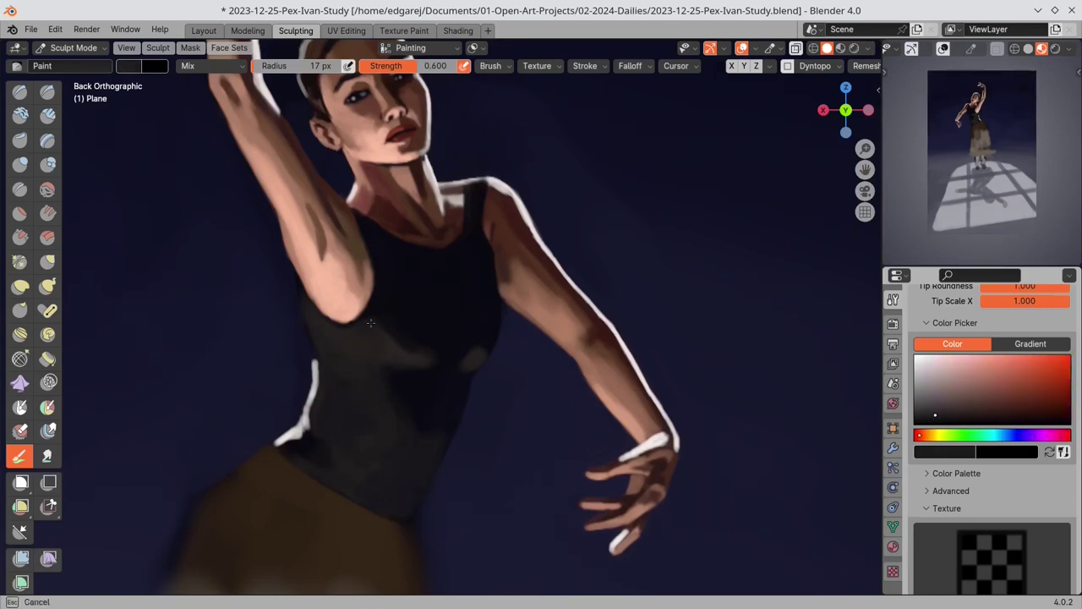
left_click(439, 371)
key("ctrl+s")
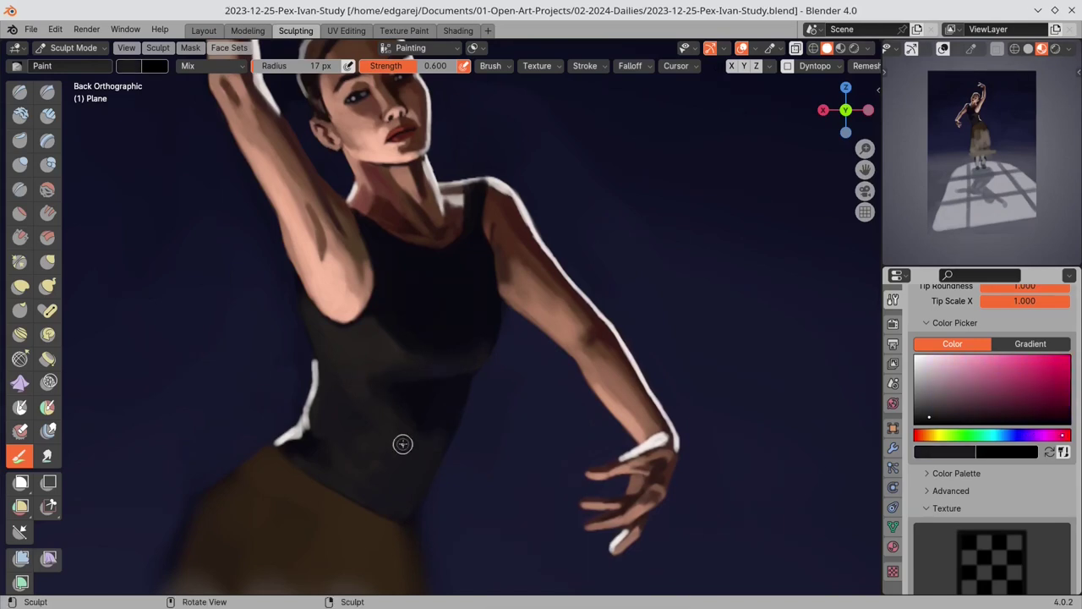
- Refine the edges and gaps of the lowered hand's fingers with sampled navy and skin tones at 6 px
scroll(403, 444, "down", 6)
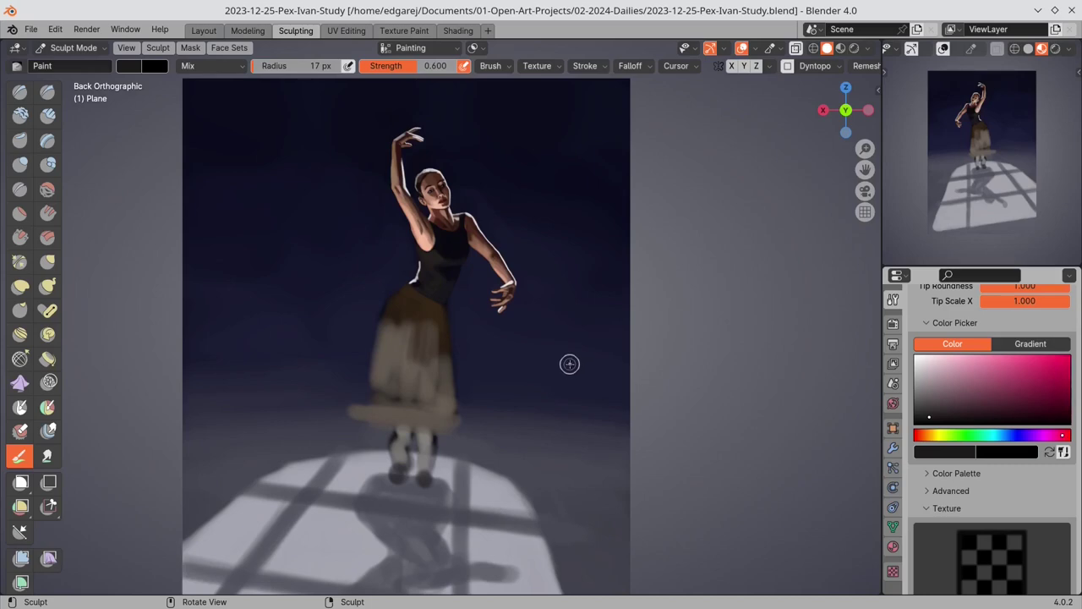
scroll(462, 352, "up", 6)
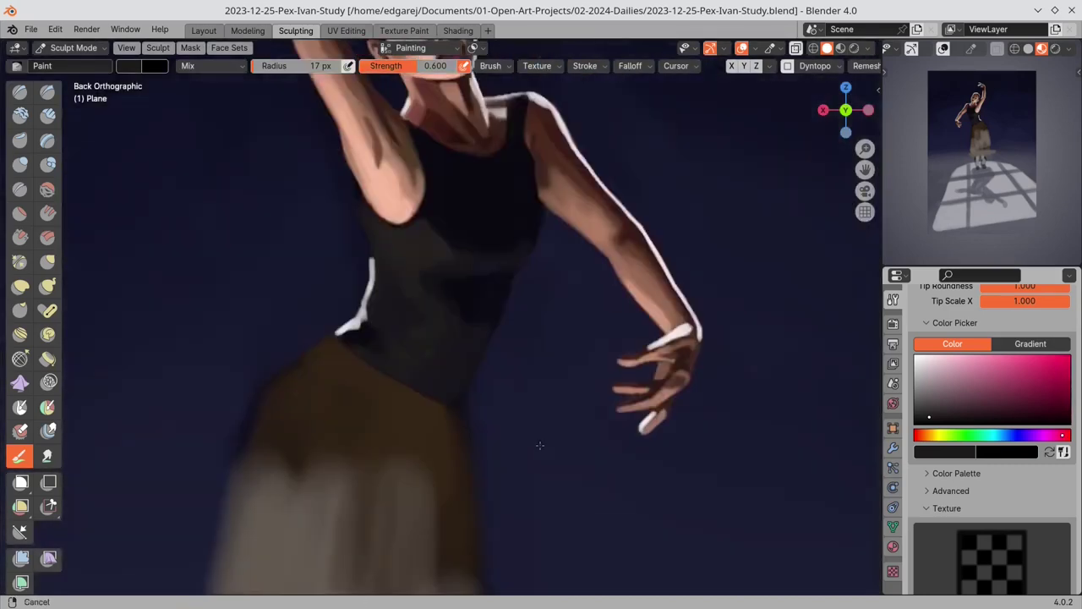
key("s")
left_click_drag(651, 473, 646, 501)
mouse_move(645, 500)
left_mouse_down()
mouse_move(635, 496)
mouse_move(648, 499)
left_mouse_up()
mouse_move(646, 499)
left_mouse_down()
mouse_move(632, 497)
mouse_move(661, 512)
left_mouse_up()
key("s")
key("s")
key("s")
key("s")
key("s")
left_click_drag(688, 470, 664, 481)
key("s")
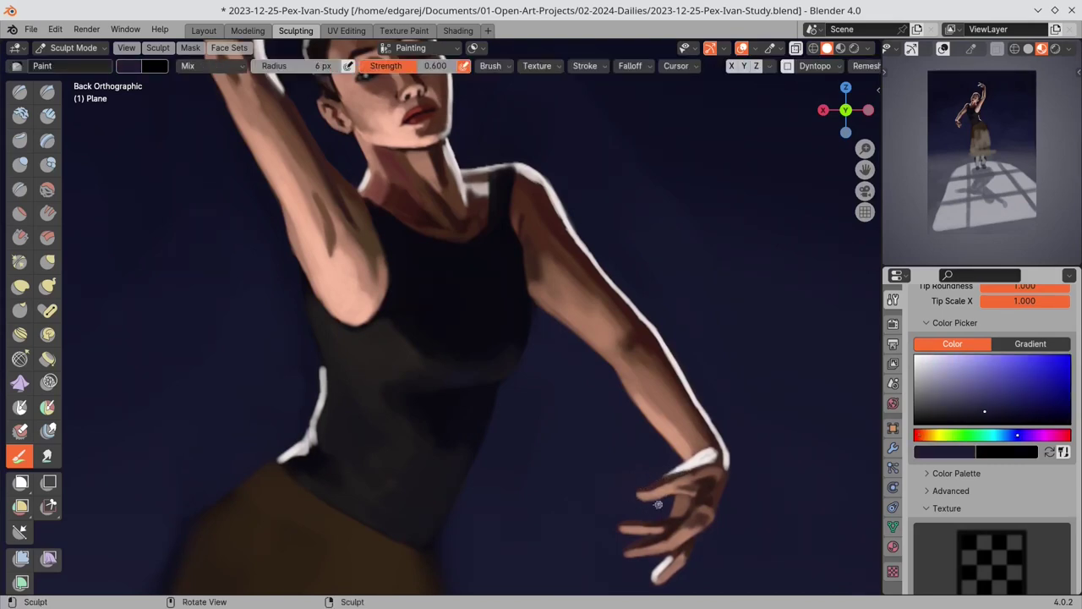
- Save the file, and paint fine dark and grey fabric folds along the waist and side of the tank top
key("ctrl+s")
middle_click_drag(359, 364, 431, 363, "shift")
key("s")
mouse_move(391, 457)
left_mouse_down()
mouse_move(399, 430)
mouse_move(390, 432)
left_mouse_up()
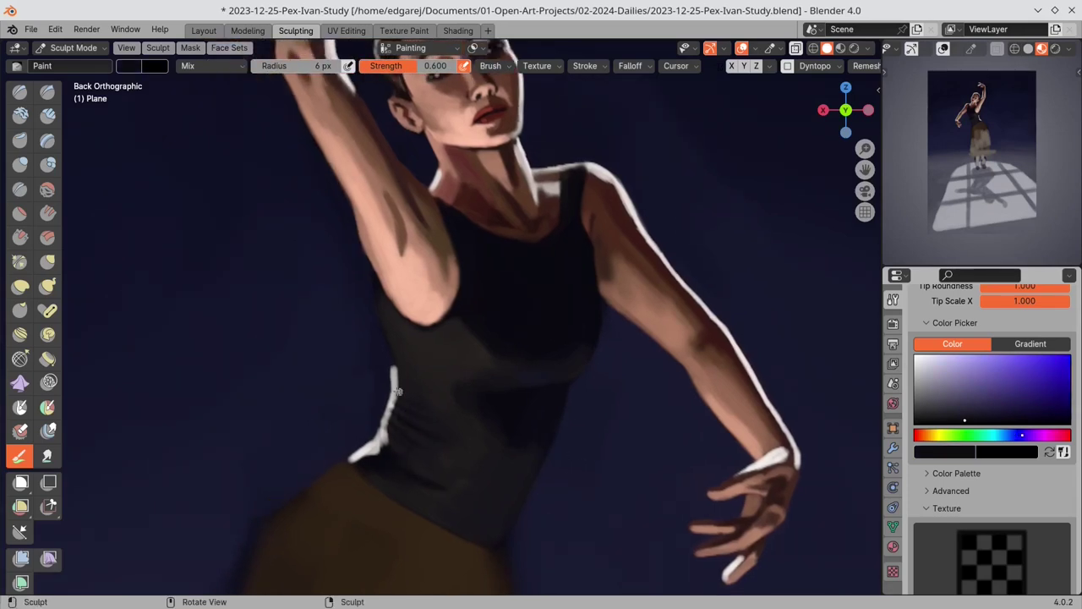
key("s")
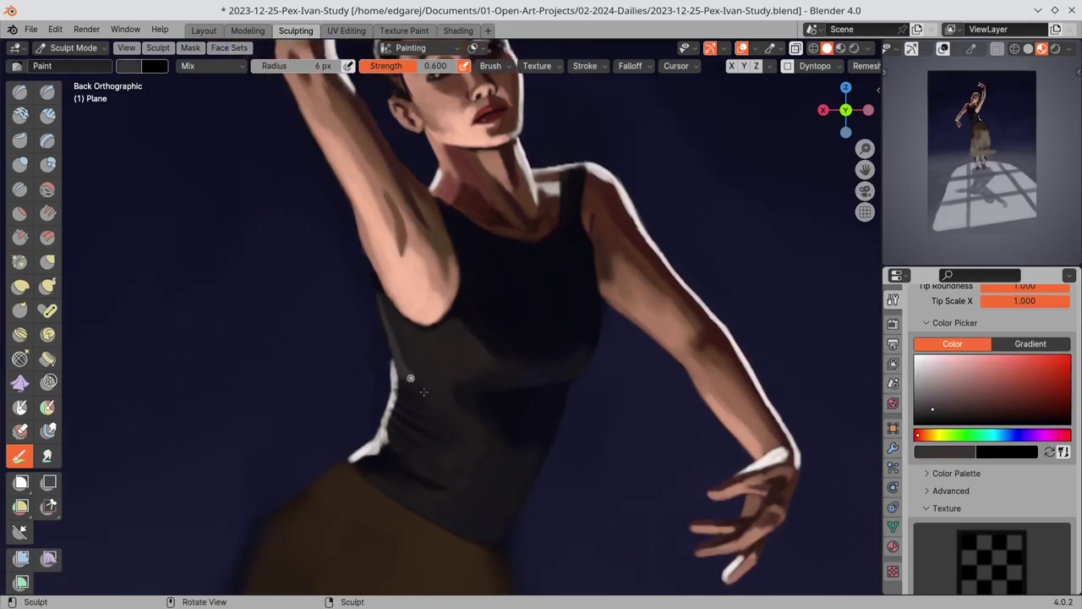
mouse_move(420, 385)
left_mouse_down()
mouse_move(416, 425)
mouse_move(433, 489)
left_mouse_up()
mouse_move(433, 403)
left_mouse_down()
mouse_move(441, 423)
mouse_move(461, 393)
left_mouse_up()
mouse_move(467, 386)
left_mouse_down()
mouse_move(436, 362)
mouse_move(455, 351)
left_mouse_up()
key("s")
key("s")
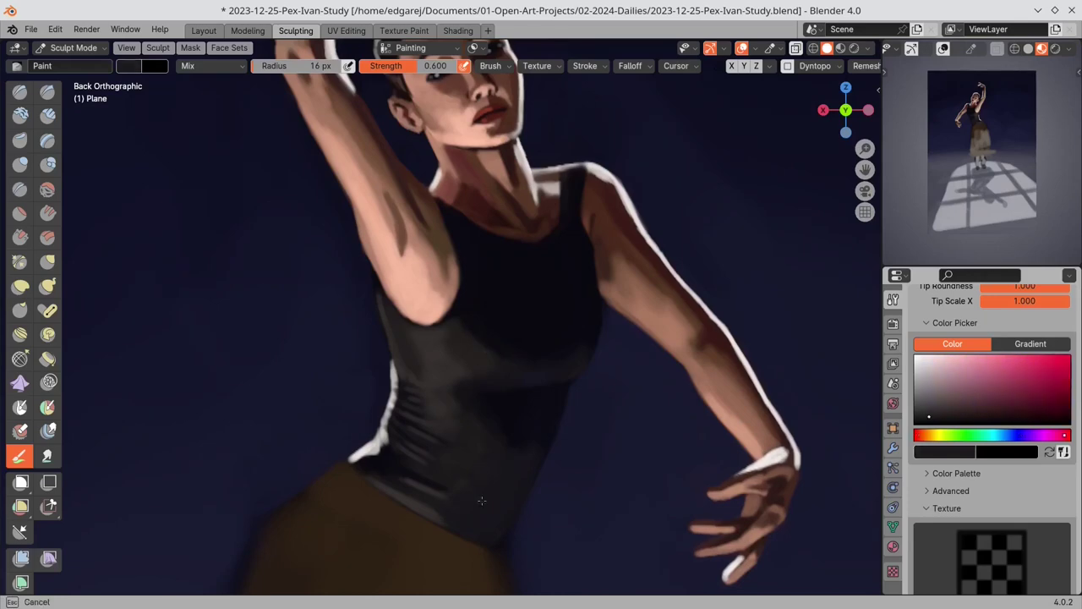
- Touch up the rim light at the waist with sampled off-white at 6 px, saving the file
key("s")
key("ctrl+s")
key("f")
left_click(371, 446)
key("s")
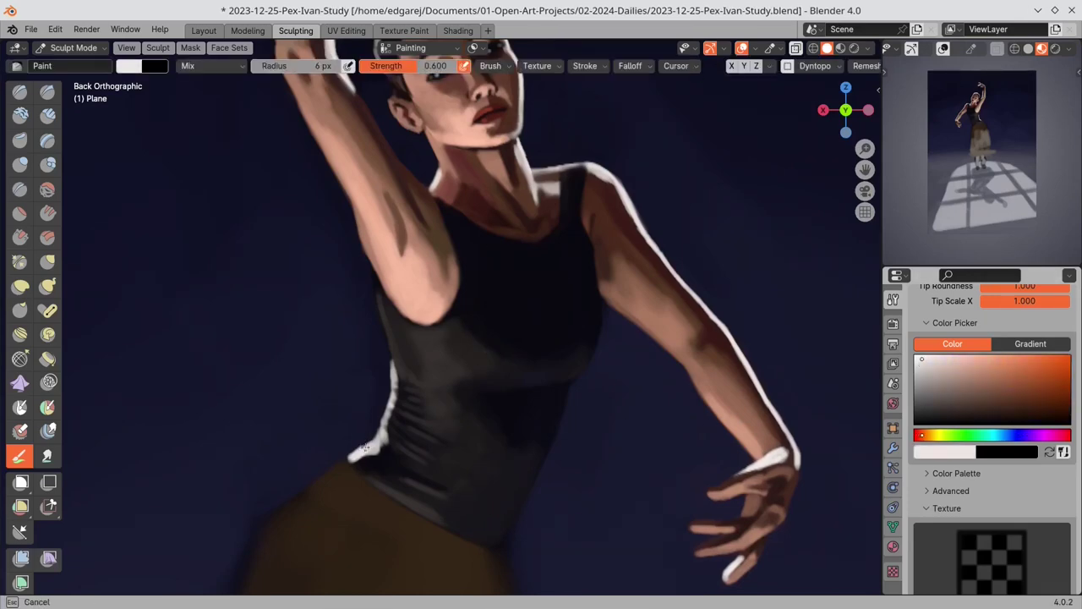
left_click(370, 446)
key("ctrl+s")
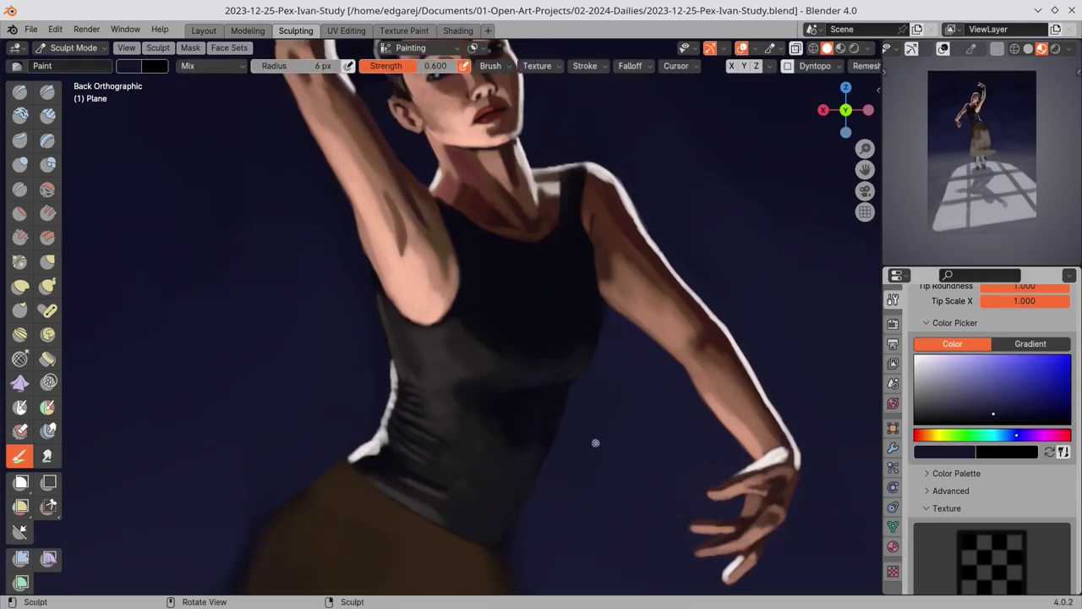
- Extend the skirt's hem with sampled taupe strokes at 6 px, adding an upturned tip at its left end
scroll(623, 261, "down", 5, "shift")
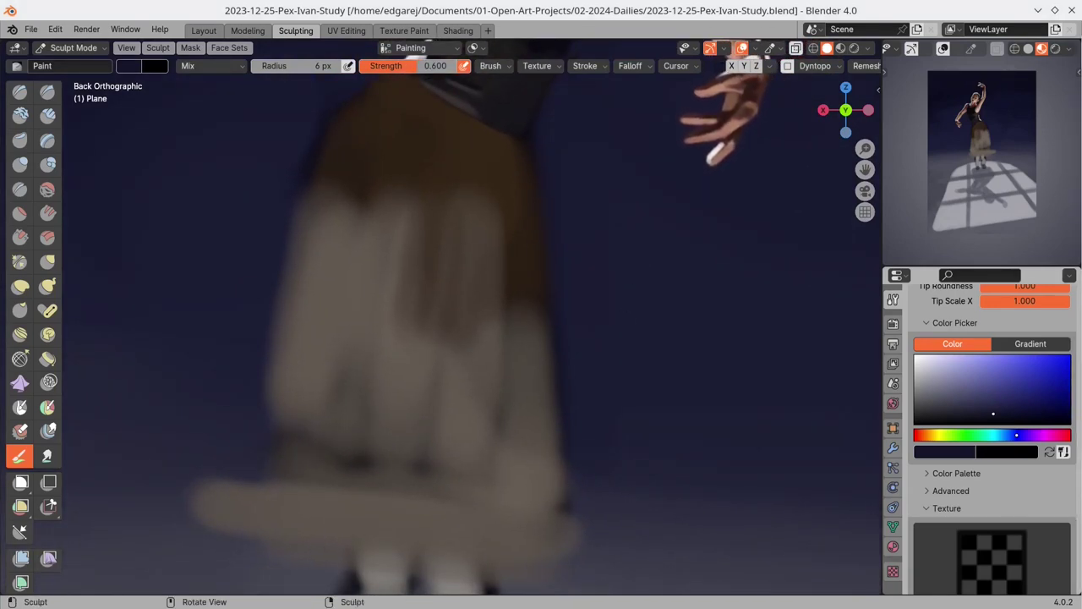
scroll(739, 352, "down", 5)
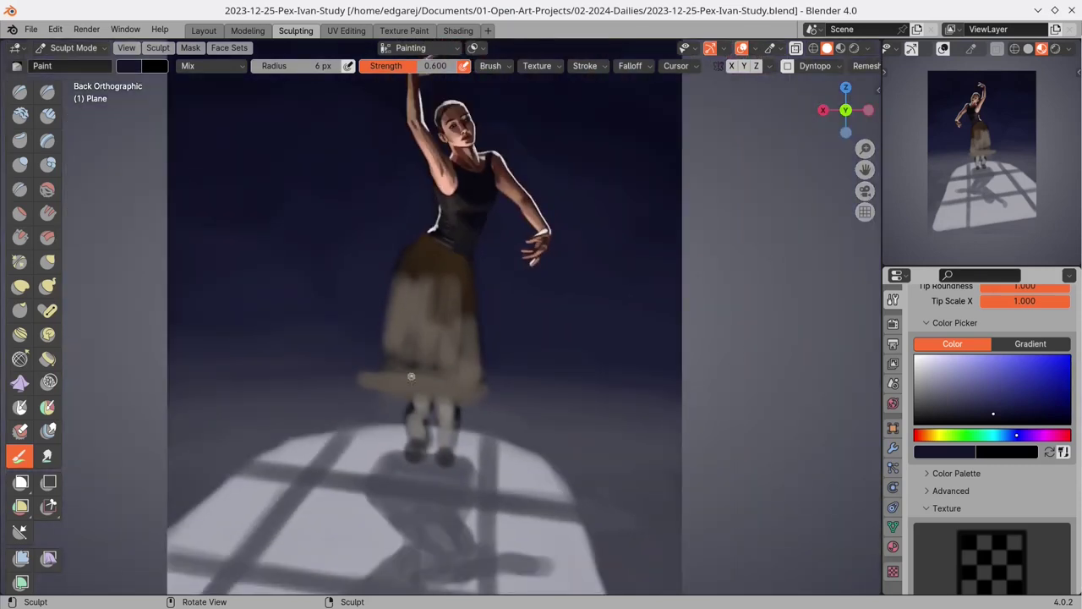
key("s")
mouse_move(378, 389)
left_mouse_down()
mouse_move(427, 404)
mouse_move(377, 398)
left_mouse_up()
key("s")
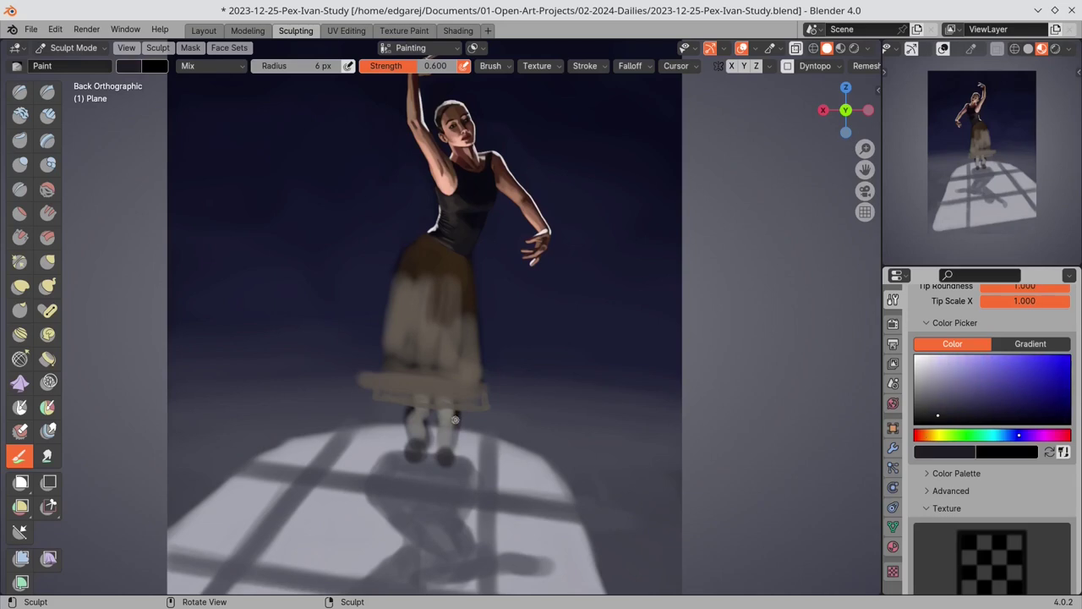
key("s")
left_click_drag(394, 404, 465, 419)
left_click_drag(371, 373, 378, 349)
- Paint near-black strokes down both legs and feet below the skirt
key("s")
left_click_drag(438, 416, 453, 446)
left_click_drag(439, 425, 446, 471)
left_click_drag(407, 411, 418, 458)
mouse_move(418, 457)
left_mouse_down()
mouse_move(424, 466)
mouse_move(528, 448)
left_mouse_up()
- Rework the window light's far edge and the floor around the feet with sampled greys, and save the file
key("s")
left_click(333, 434)
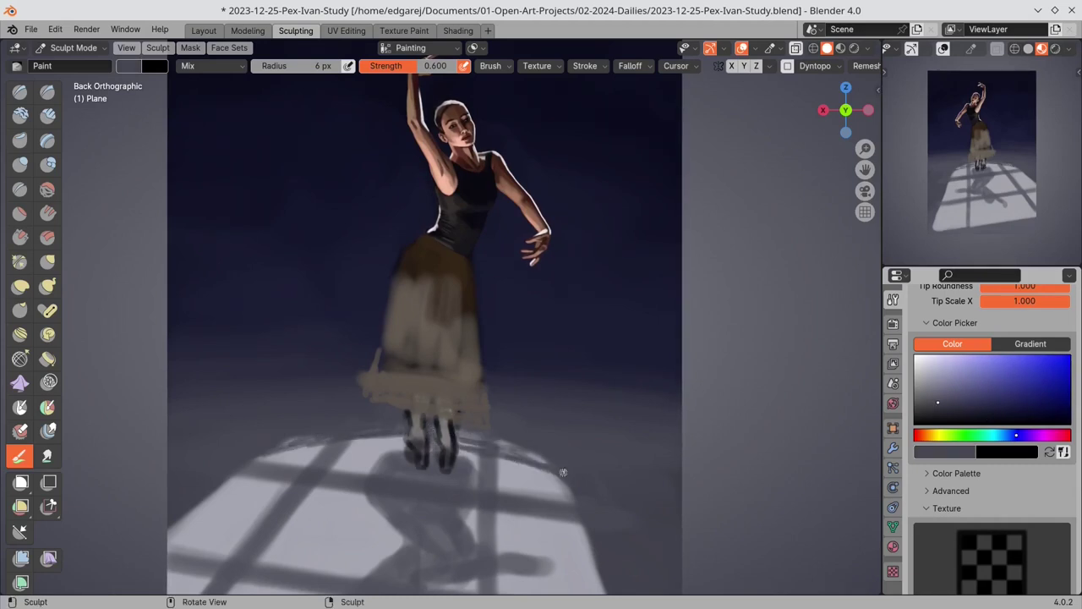
key("s")
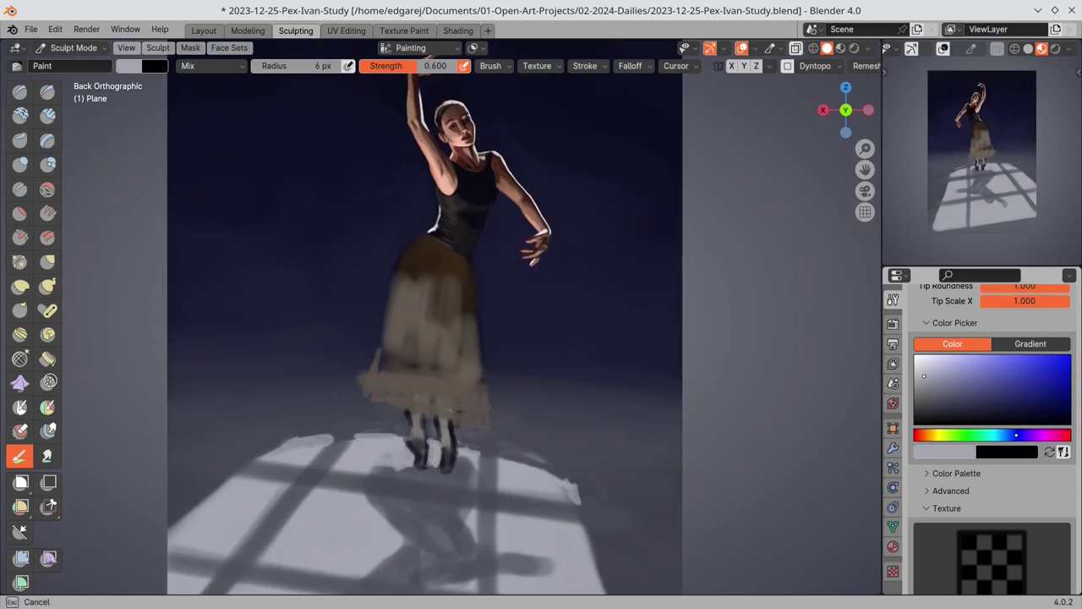
left_click(465, 463)
key("s")
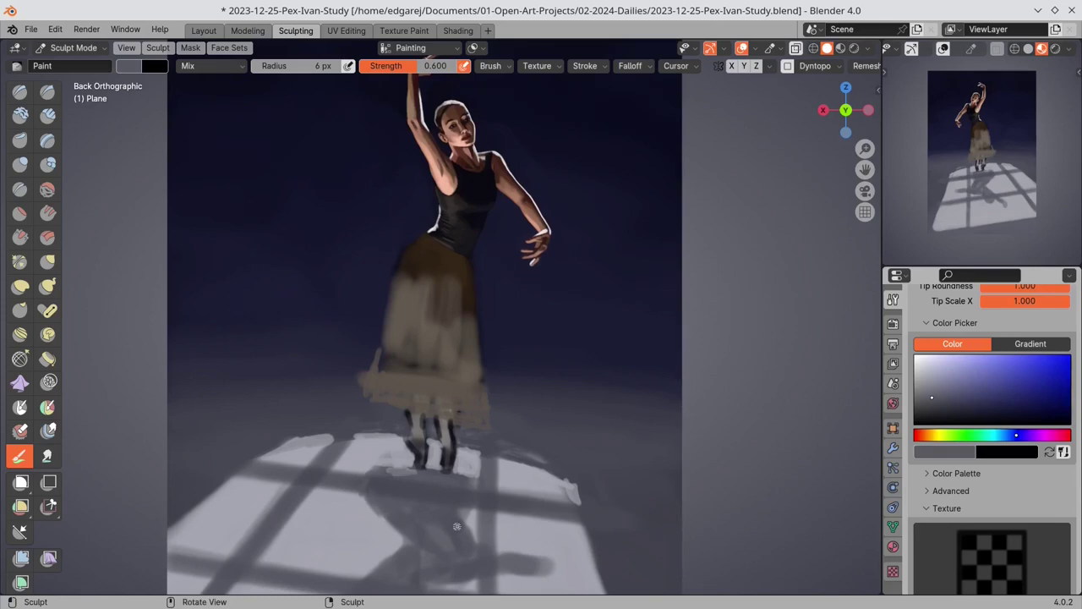
key("ctrl+s")
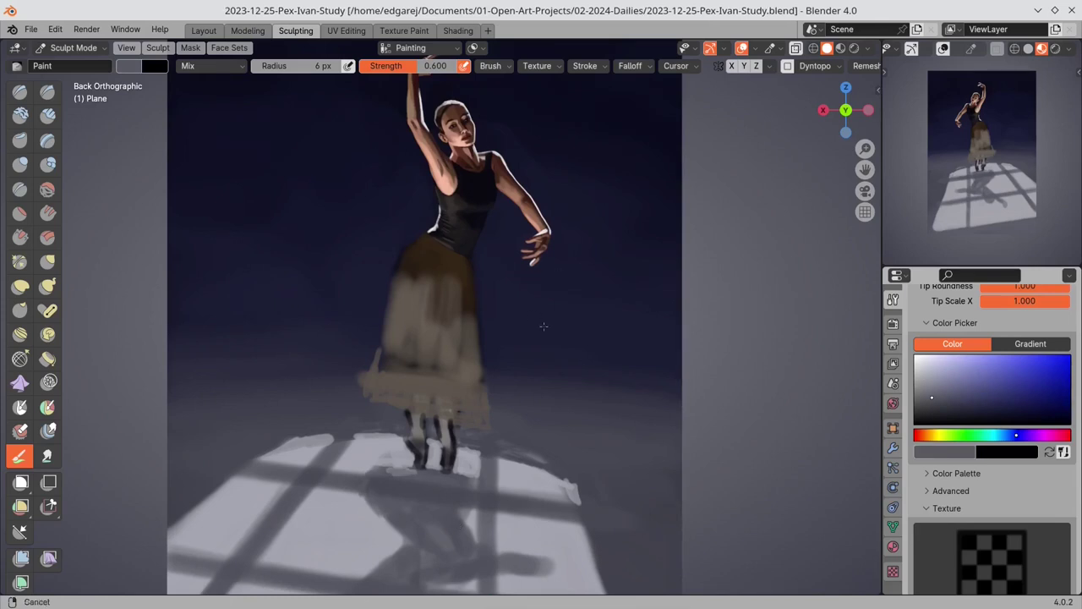
- Extend the pale window light to the canvas's lower right corner at 18 px in back view, and save the file
scroll(544, 325, "down", 3)
middle_click_drag(435, 456, 450, 346, "shift")
middle_click_drag(449, 345, 357, 430)
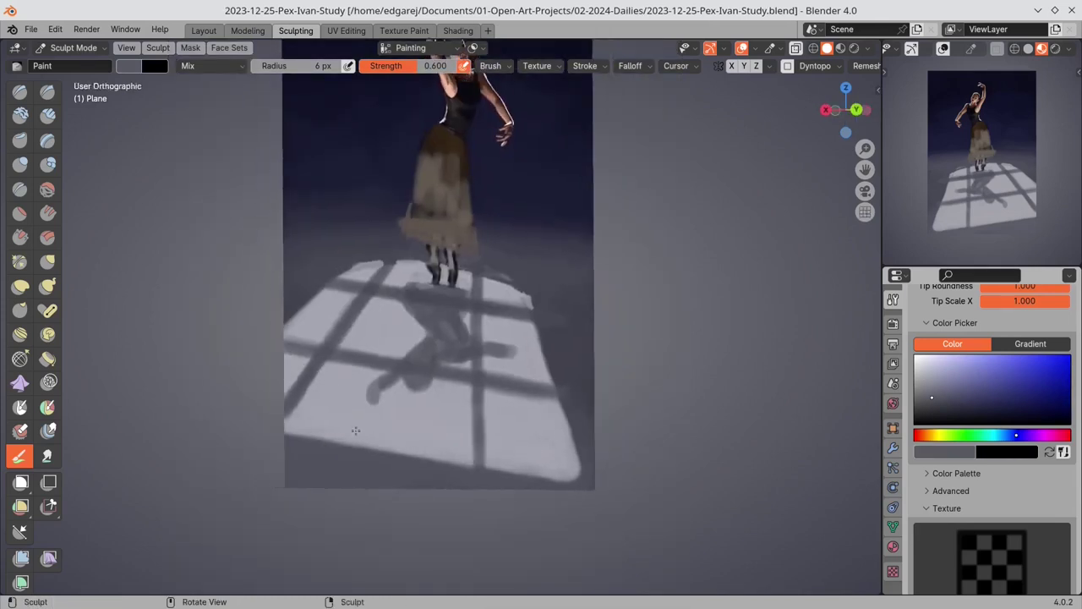
key("ctrl+KP_1")
key("s")
key("f")
left_click(396, 435)
left_click_drag(297, 443, 626, 486)
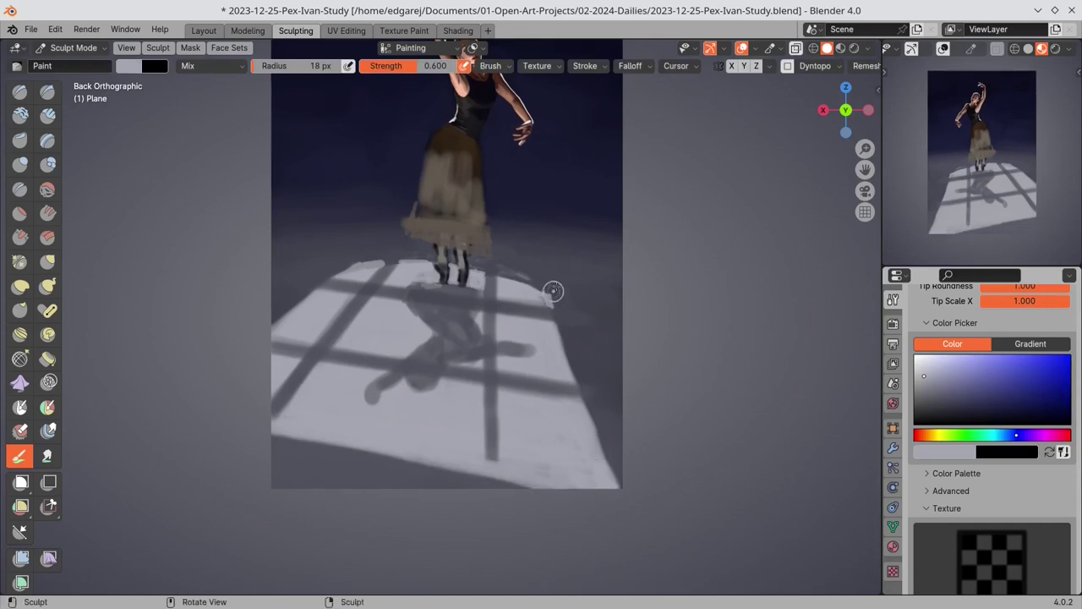
middle_click_drag(554, 291, 620, 255, "ctrl")
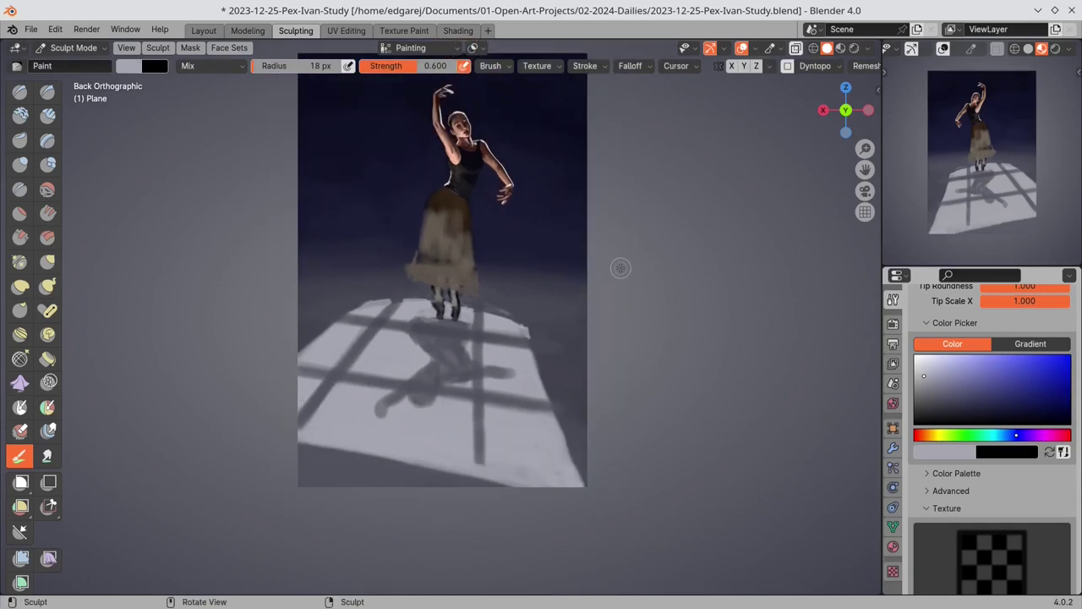
key("ctrl+s")
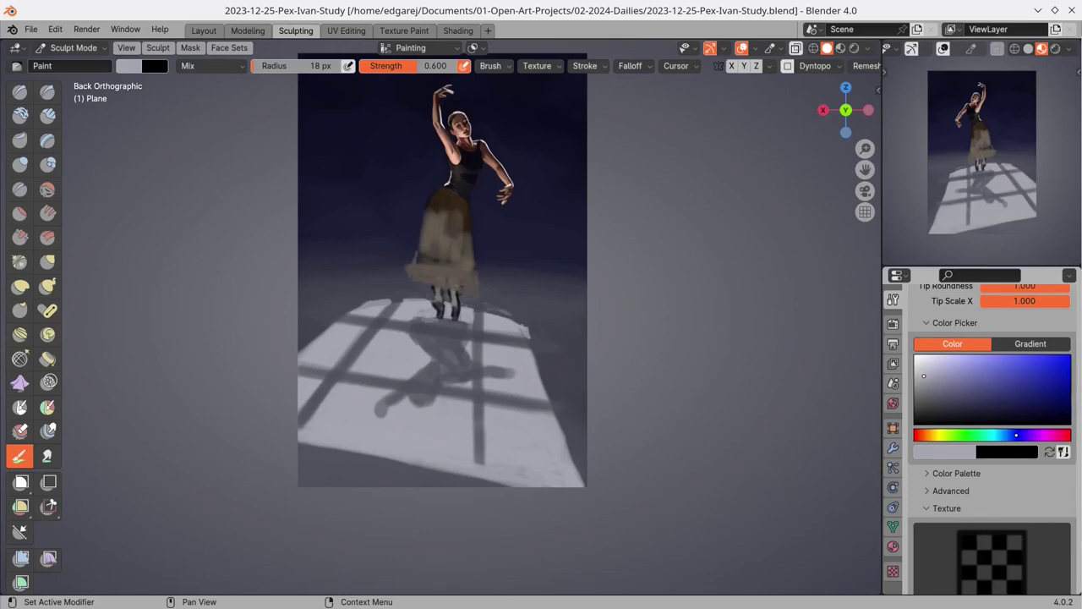
- Expand the Paint brush's settings and bring its strength, blending and colour picker options into view
middle_click_drag(505, 257, 507, 152, "ctrl")
left_click(987, 509)
middle_click_drag(988, 381, 990, 593)
left_click(940, 455)
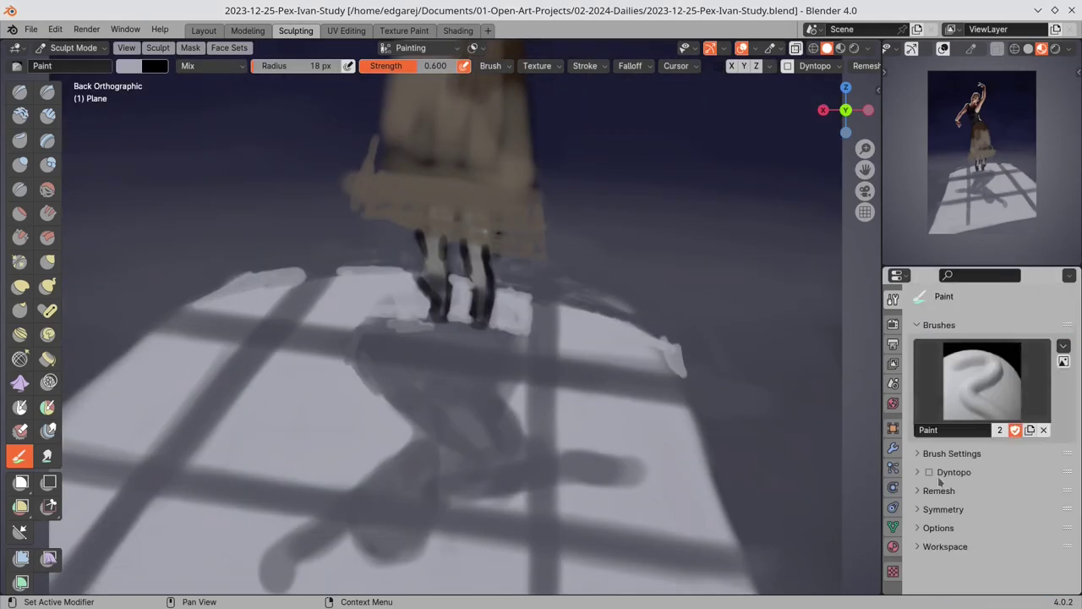
left_click(940, 456)
mouse_move(973, 550)
middle_mouse_down()
mouse_move(977, 194)
mouse_move(976, 346)
middle_mouse_up()
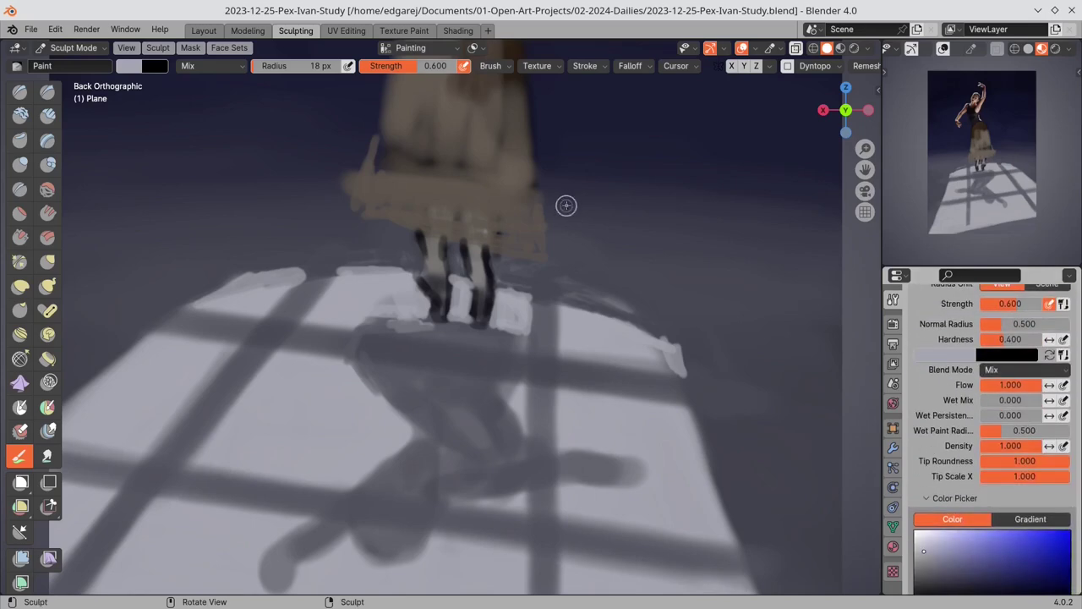
- Trim the right edge of the skirt with sampled navy background tones at 18 px
mouse_move(569, 206)
middle_mouse_down("ctrl")
mouse_move(585, 184)
mouse_move(586, 392)
middle_mouse_up("ctrl")
key("KP_9")
key("KP_9")
key("s")
left_click_drag(534, 192, 536, 222)
key("s")
key("s")
left_click_drag(559, 420, 555, 460)
key("s")
left_click_drag(552, 385, 556, 423)
key("s")
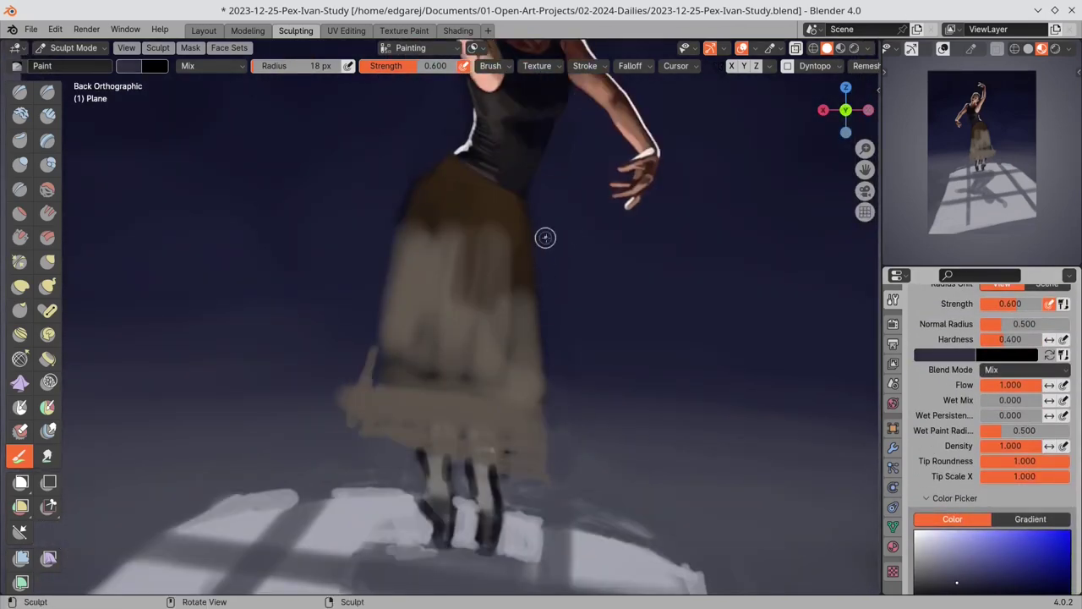
key("s")
left_click_drag(546, 292, 544, 341)
key("s")
key("s")
- Trim the right end of the skirt's hem, and paint sampled greys over the lower legs and feet
left_click_drag(549, 419, 548, 475)
key("s")
mouse_move(469, 469)
left_mouse_down()
mouse_move(478, 517)
mouse_move(592, 519)
left_mouse_up()
key("s")
key("s")
mouse_move(412, 491)
left_mouse_down()
mouse_move(221, 500)
mouse_move(435, 513)
mouse_move(494, 546)
left_mouse_up()
key("s")
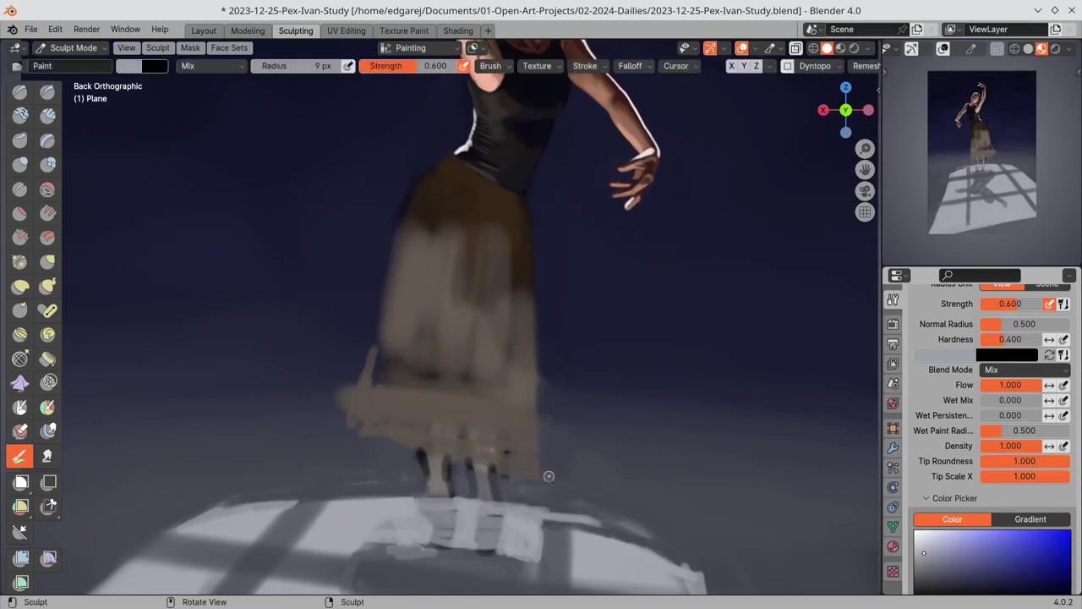
- Paint a light-grey border along the window light's far edge and around its right corner at 9 px
left_click_drag(585, 518, 621, 525)
left_click_drag(558, 511, 679, 531)
left_click_drag(674, 531, 701, 570)
- Redraw the outlines of both legs and pointed feet with sampled near-black at 7 px
key("s")
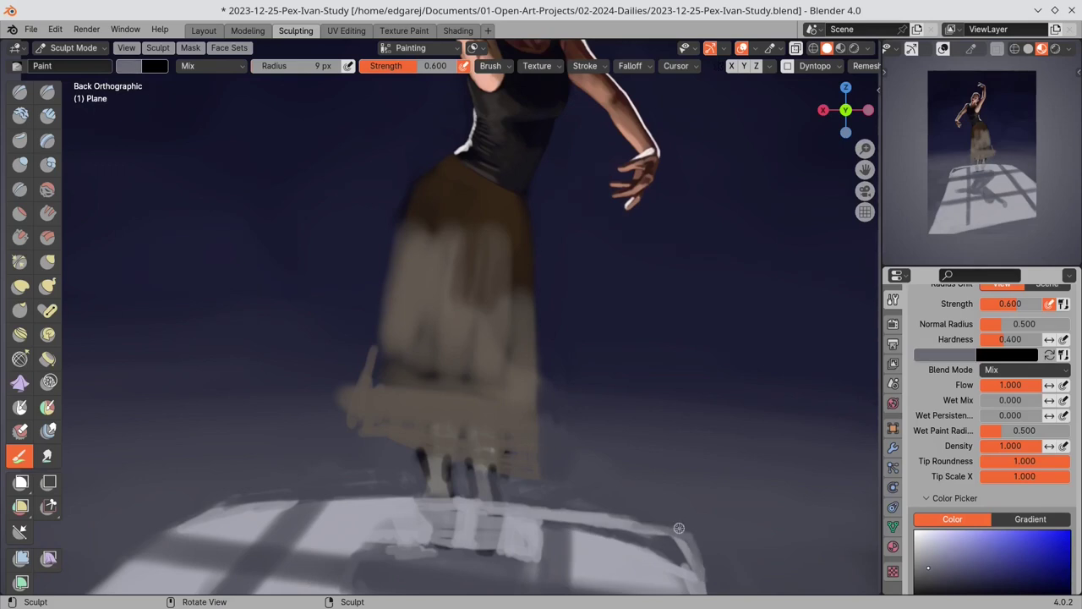
key("s")
key("bracketleft")
key("bracketleft")
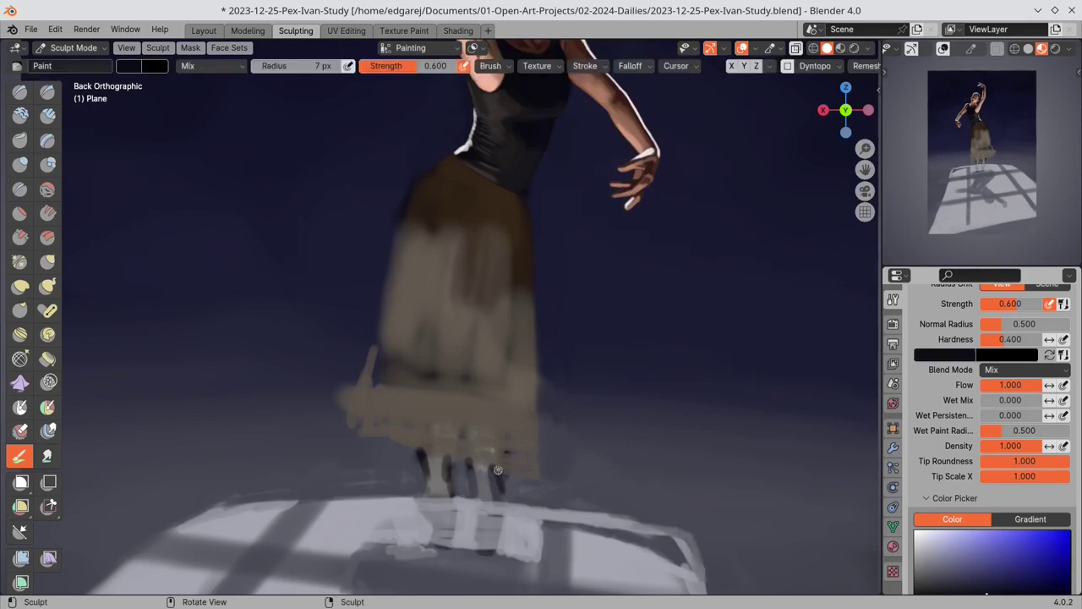
mouse_move(488, 524)
left_mouse_down()
mouse_move(507, 499)
mouse_move(490, 492)
mouse_move(488, 568)
mouse_move(450, 464)
mouse_move(455, 522)
mouse_move(438, 560)
left_mouse_up()
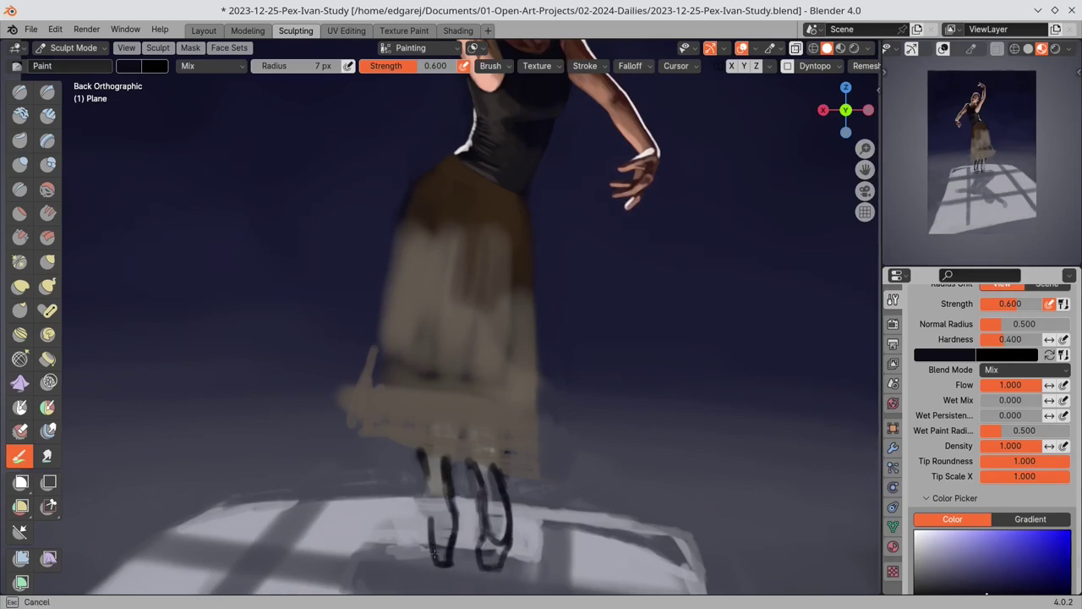
- Brighten the window light beside the feet and along its far left edge with near-white strokes, and save the file
key("s")
left_click(920, 538)
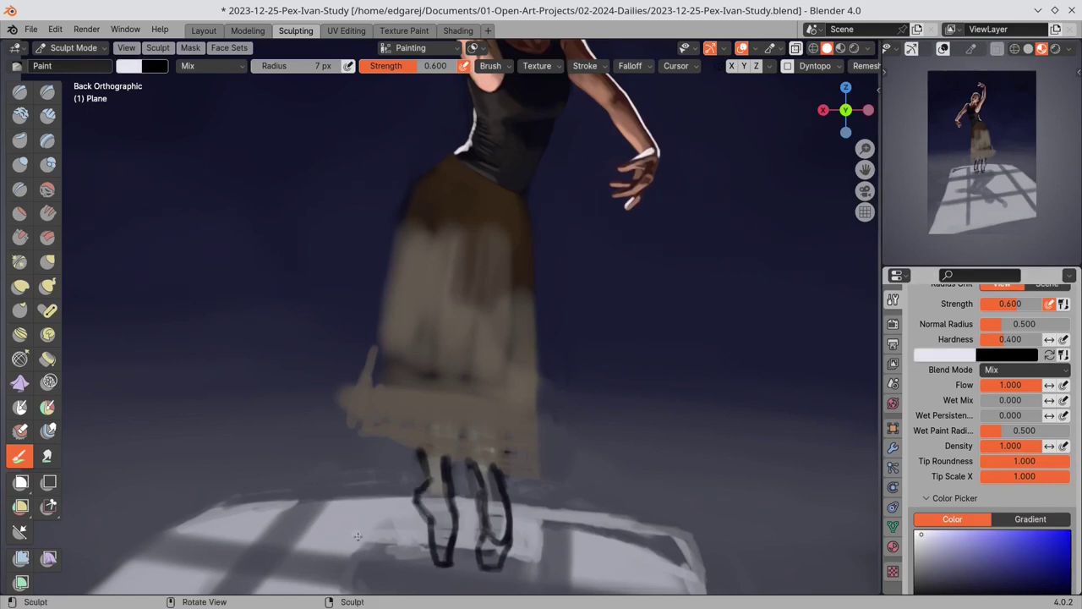
left_click_drag(334, 508, 416, 509)
left_click_drag(348, 514, 420, 522)
key("s")
left_click(920, 534)
left_click_drag(335, 507, 393, 503)
left_click_drag(150, 542, 287, 506)
mouse_move(154, 541)
left_mouse_down()
mouse_move(245, 544)
mouse_move(237, 516)
left_mouse_up()
left_click_drag(322, 518, 400, 507)
mouse_move(329, 507)
left_mouse_down()
mouse_move(402, 501)
mouse_move(402, 510)
left_mouse_up()
mouse_move(398, 501)
left_mouse_down()
mouse_move(416, 515)
mouse_move(339, 521)
mouse_move(395, 531)
left_mouse_up()
key("ctrl+s")
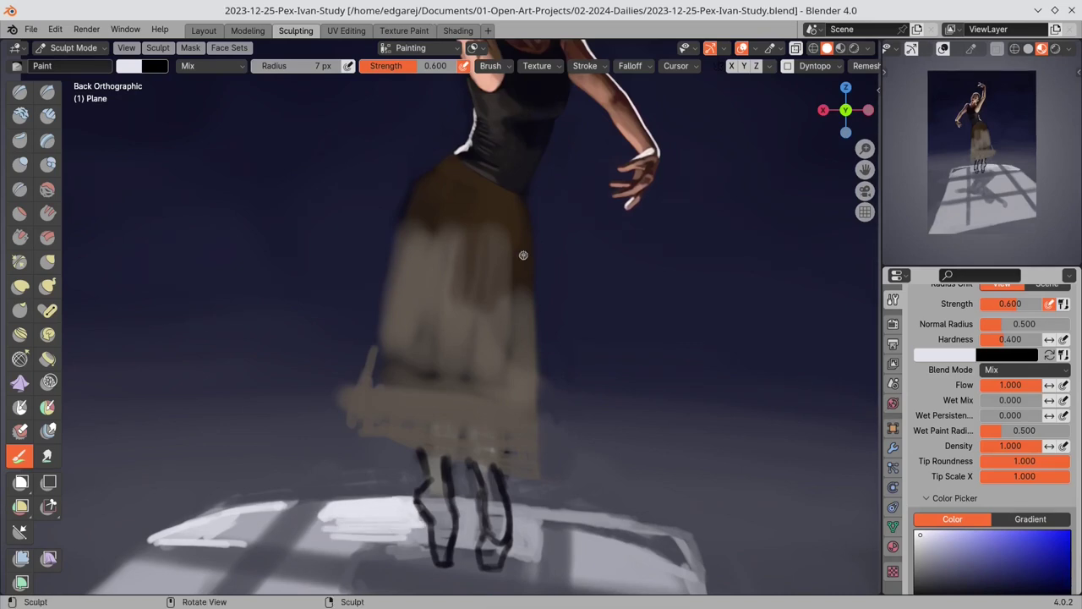
- Widen the skirt along its left side from hip to hem with sampled background and skirt tones at 7 px
key("s")
key("s")
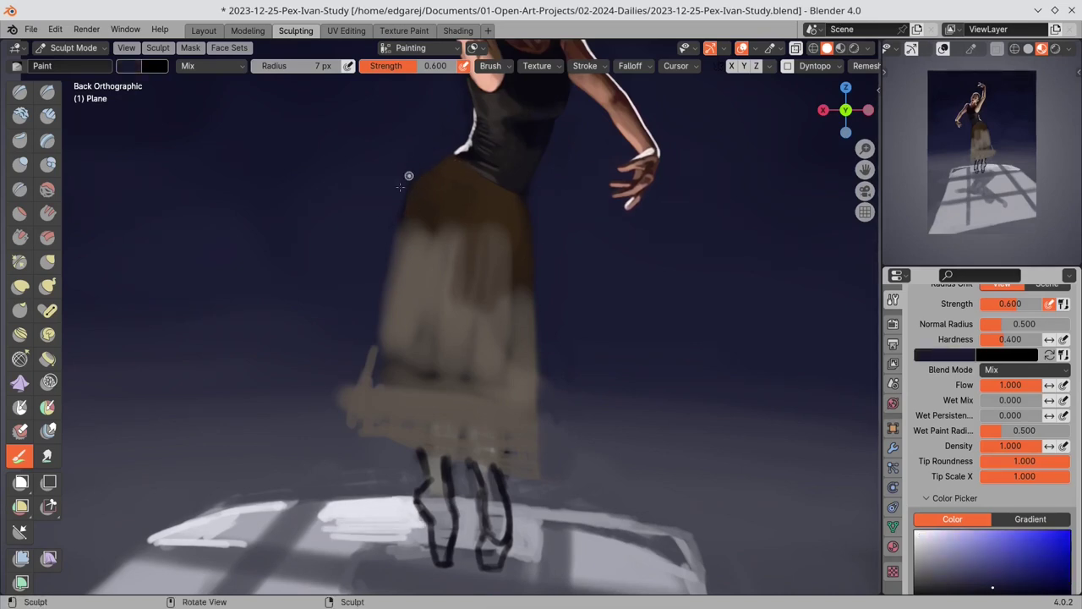
key("s")
left_click_drag(423, 180, 388, 260)
key("s")
mouse_move(389, 264)
left_mouse_down()
mouse_move(343, 373)
mouse_move(361, 362)
left_mouse_up()
key("s")
key("s")
- Redefine the bodice's lower edge at the waist with sampled dark tones at 5 px
key("s")
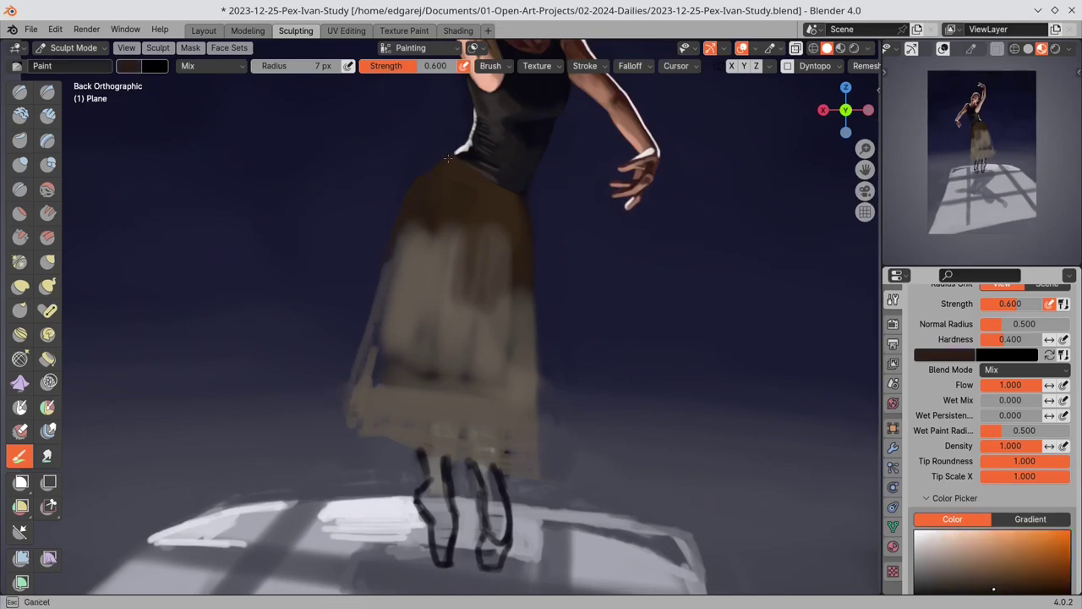
key("s")
key("s")
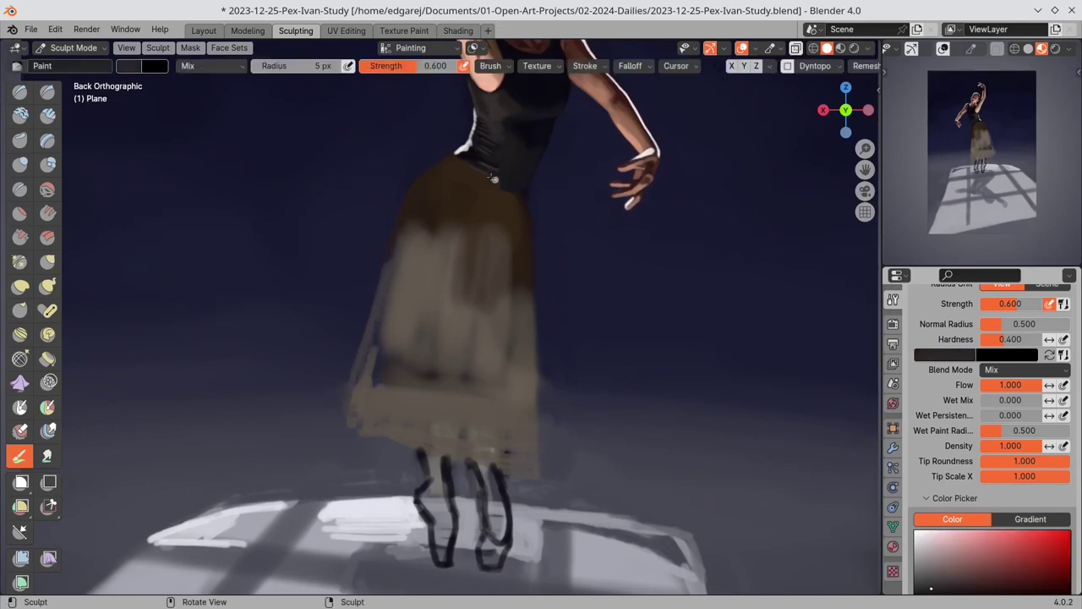
key("s")
key("s")
left_click_drag(494, 179, 513, 188)
key("s")
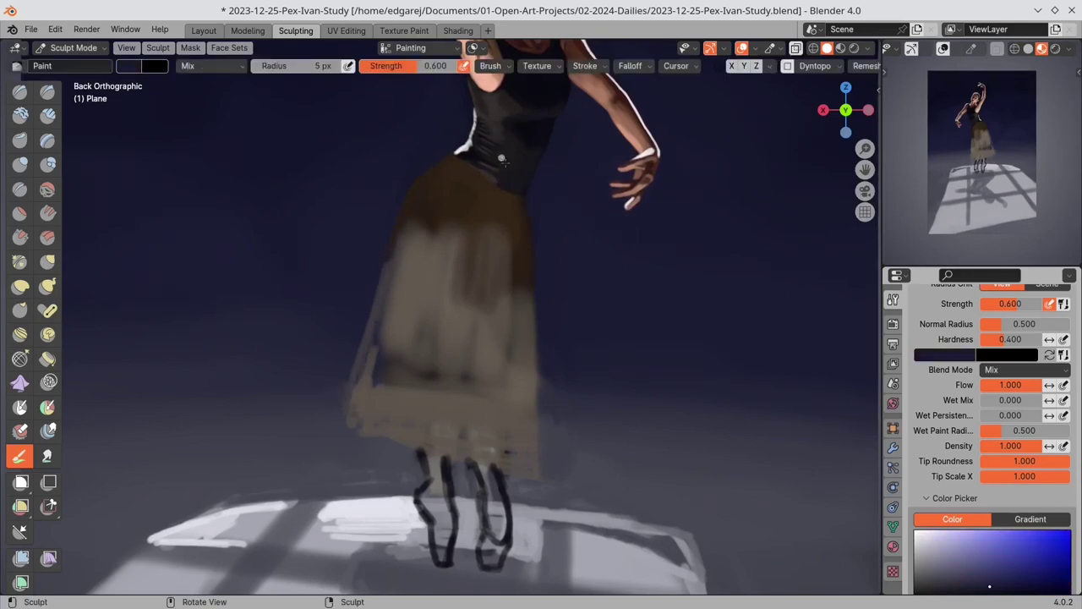
- Paint a thin grey-brown waistband line along the skirt's top edge with sampled colours at 5 px
key("s")
key("s")
key("s")
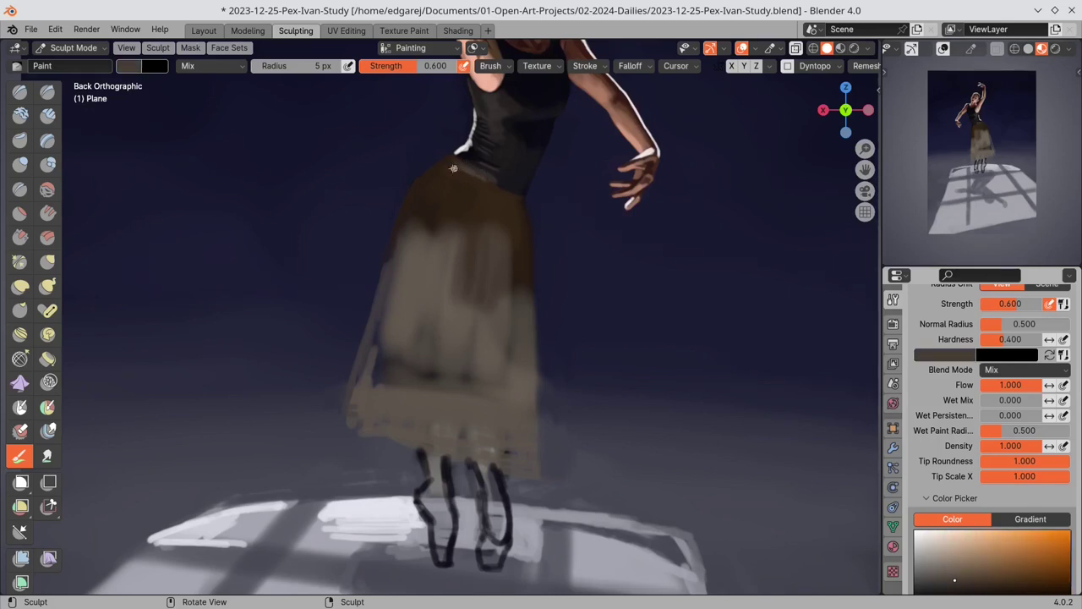
key("s")
key("s")
left_click_drag(473, 170, 490, 181)
key("s")
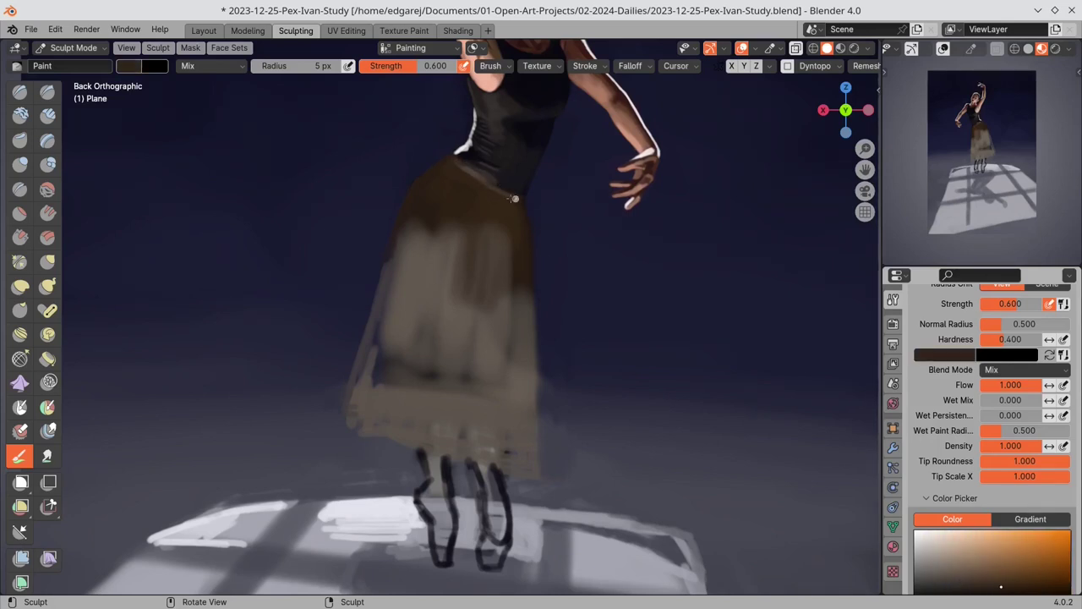
key("s")
key("s")
- Clean up the background beside the skirt's lower right edge with sampled blue-greys at 11 px and 20 px
key("f")
left_click(512, 456)
key("s")
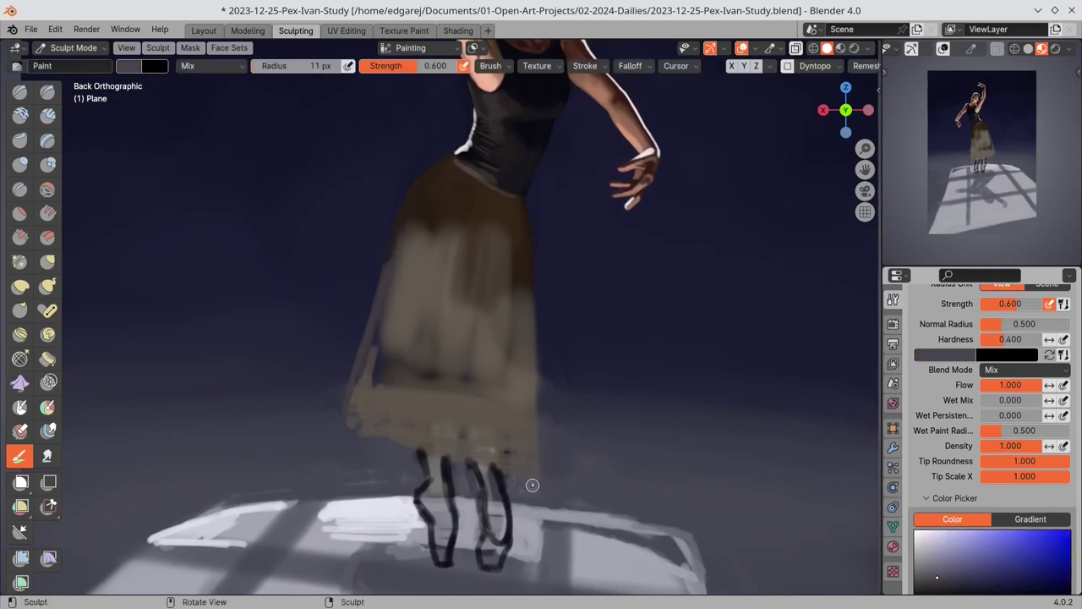
key("s")
key("s")
key("s")
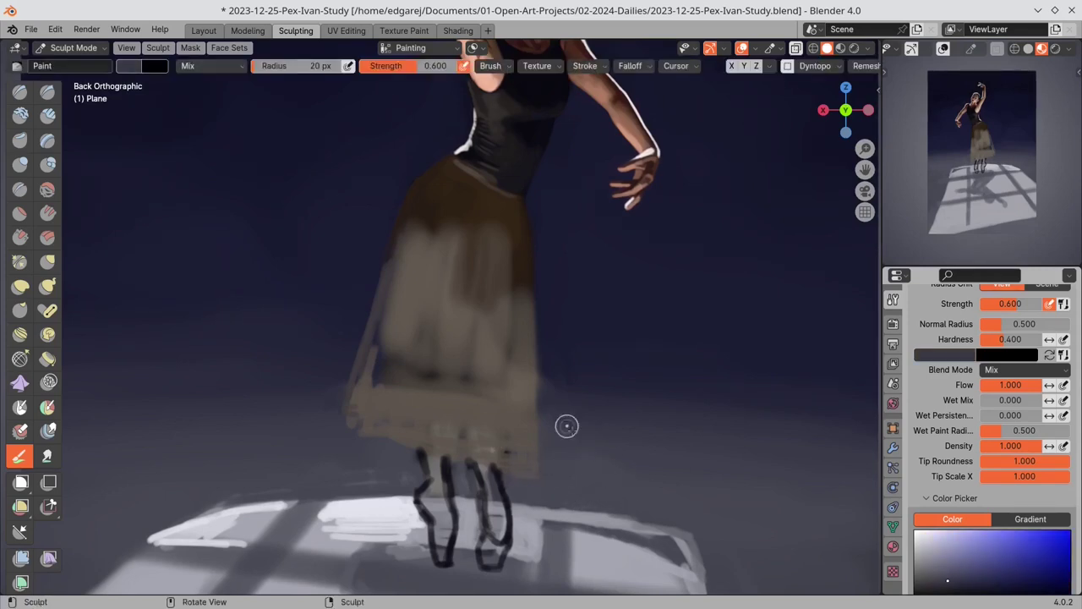
key("s")
key("s")
key("s")
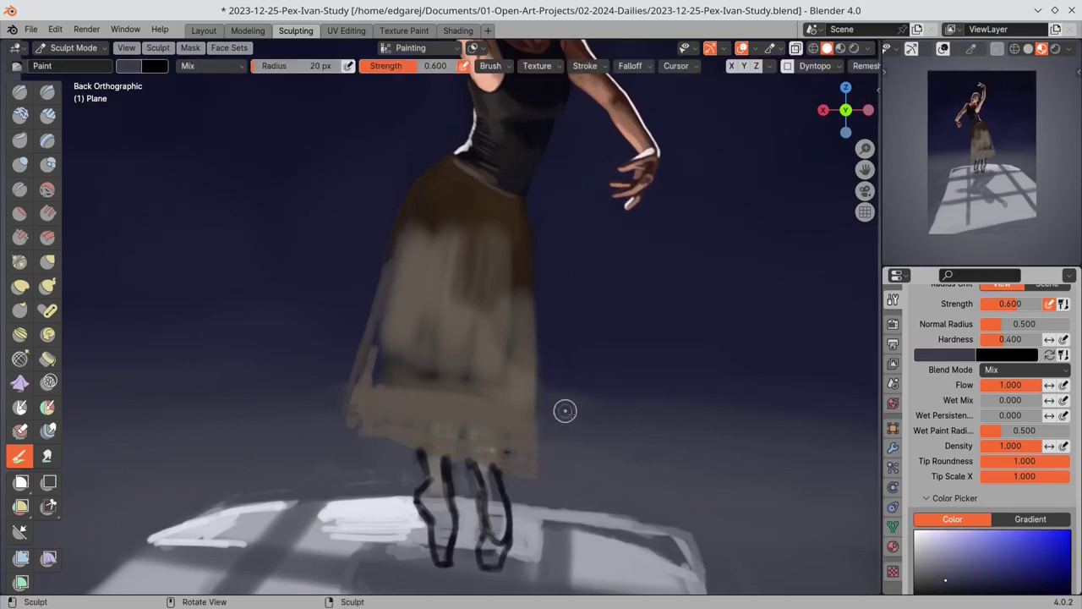
- Blend the night background beside the skirt's right side with sampled dark blues at 25 px
key("f")
left_click(579, 351)
key("s")
key("s")
key("s")
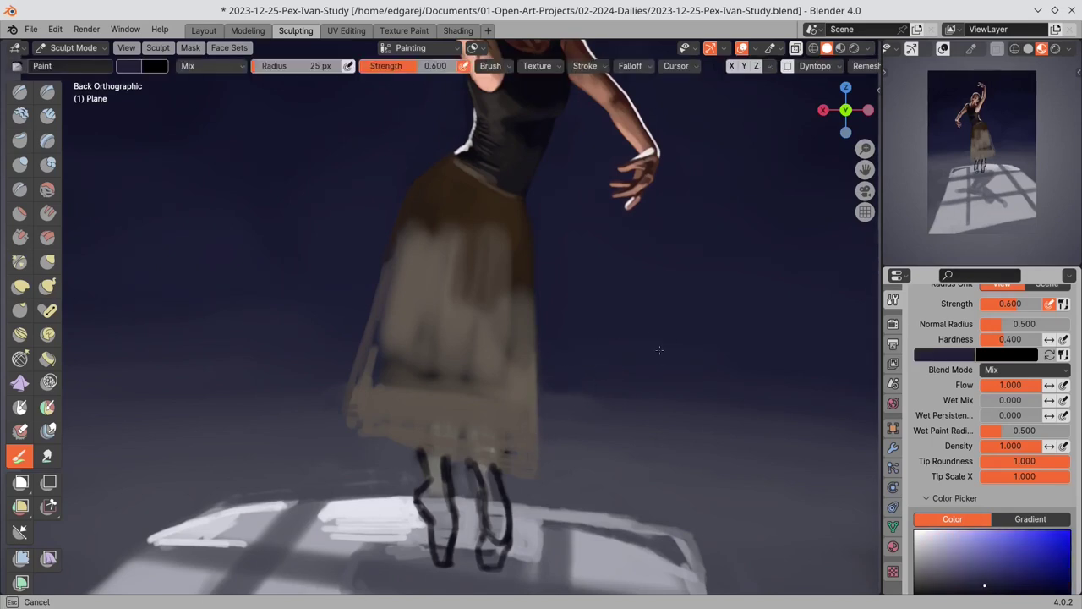
- Trim the left end of the skirt's hem with a sampled background tone
key("s")
mouse_move(353, 413)
left_mouse_down()
mouse_move(365, 432)
mouse_move(420, 447)
left_mouse_up()
key("s")
key("s")
- Tidy the far edge of the window light with sampled blue-grey strokes at 11 px
key("f")
left_click(446, 448)
key("s")
mouse_move(240, 504)
left_mouse_down()
mouse_move(193, 512)
mouse_move(250, 506)
left_mouse_up()
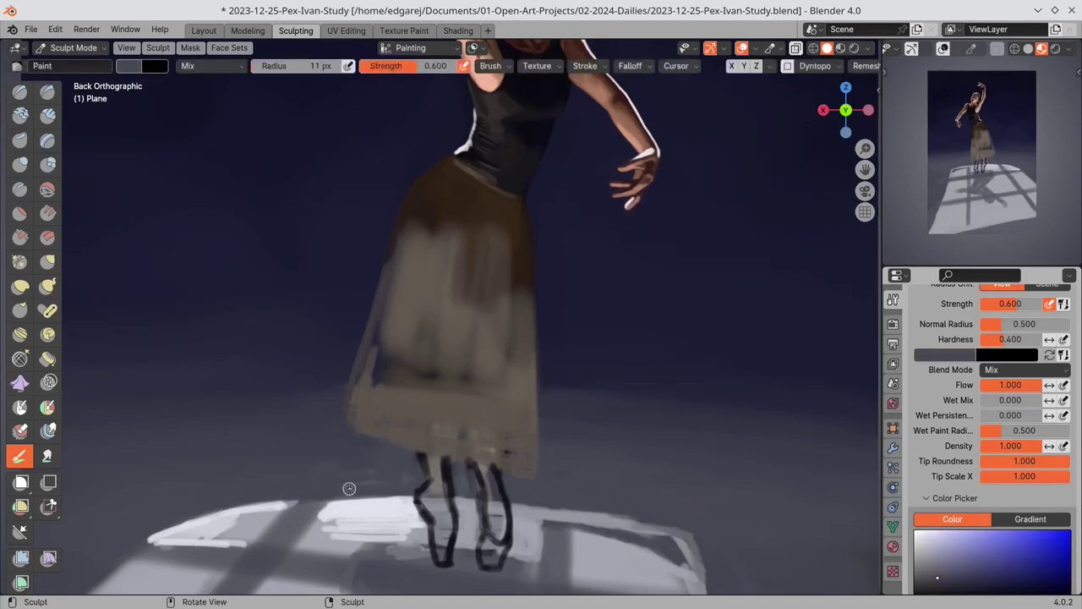
left_click_drag(335, 494, 400, 493)
left_click_drag(314, 497, 411, 499)
mouse_move(459, 499)
left_mouse_down()
mouse_move(634, 518)
mouse_move(700, 546)
left_mouse_up()
- Fill the far window-light panes around the feet with near-white strokes at 11 px, and save the file
key("s")
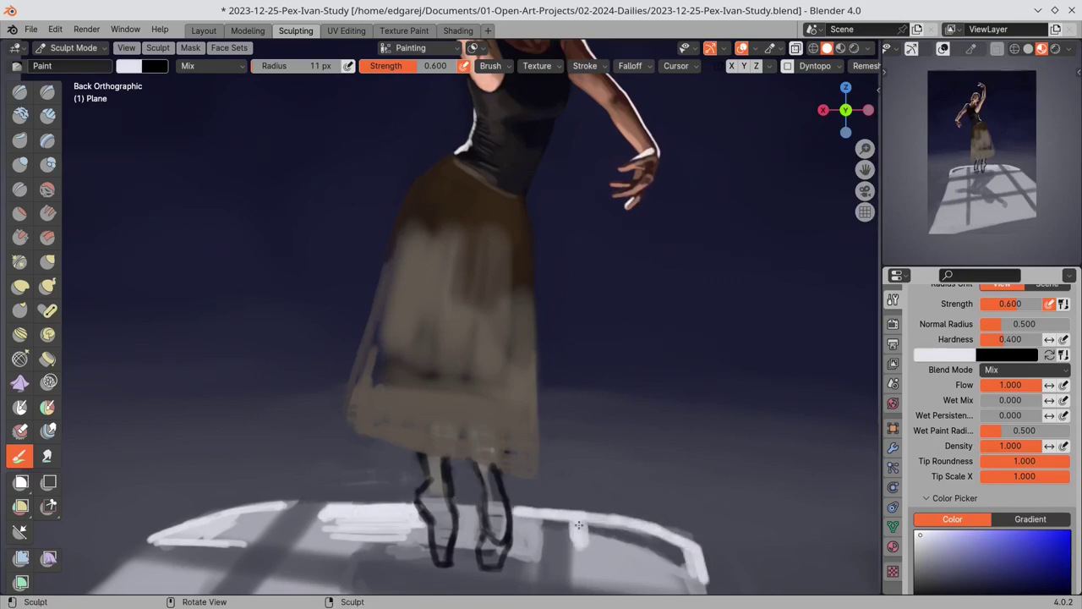
mouse_move(582, 522)
left_mouse_down()
mouse_move(674, 550)
mouse_move(529, 516)
mouse_move(520, 571)
mouse_move(476, 522)
mouse_move(348, 507)
mouse_move(304, 535)
mouse_move(340, 543)
left_mouse_up()
left_click_drag(246, 511, 326, 507)
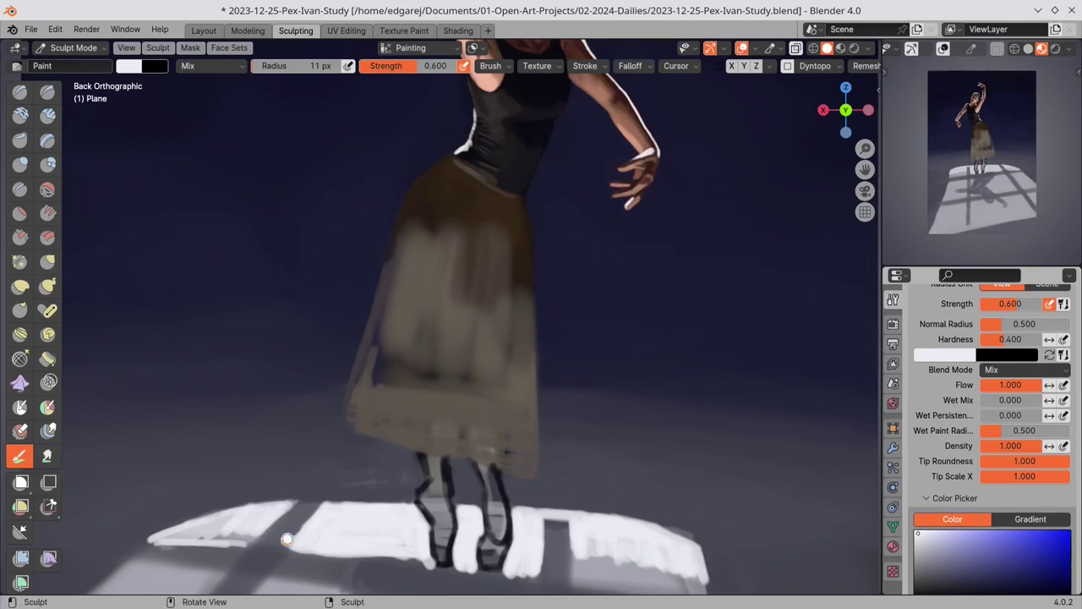
key("ctrl+s")
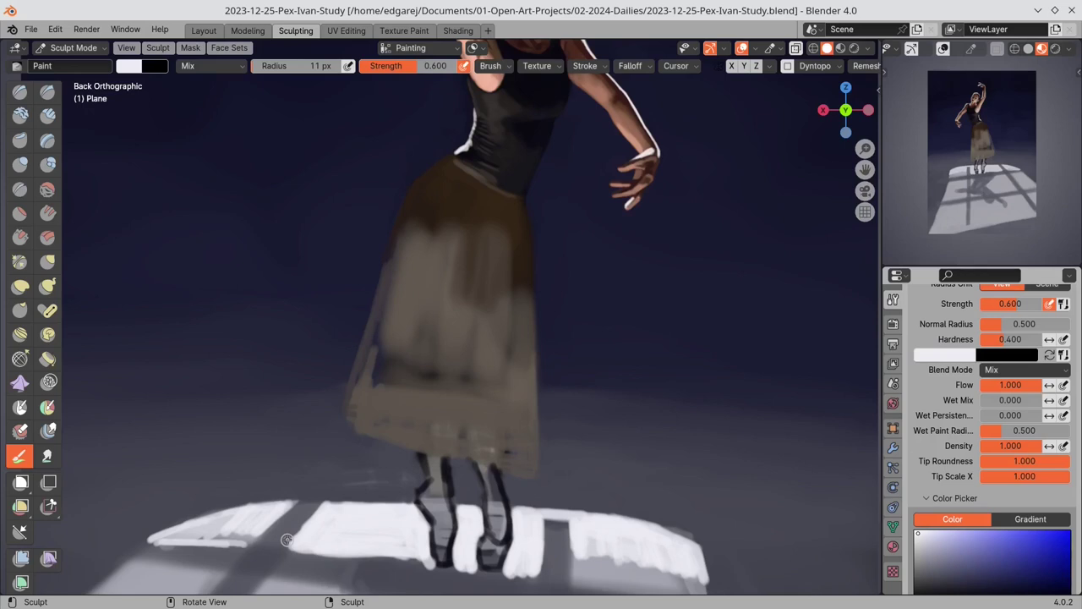
- Brighten the far left light pane, repaint the dark bar right of the feet with sampled grey, and save the file
mouse_move(220, 522)
left_mouse_down()
mouse_move(277, 516)
mouse_move(261, 539)
left_mouse_up()
key("s")
left_click_drag(554, 518, 554, 504)
key("s")
left_click_drag(540, 543, 541, 515)
key("ctrl+s")
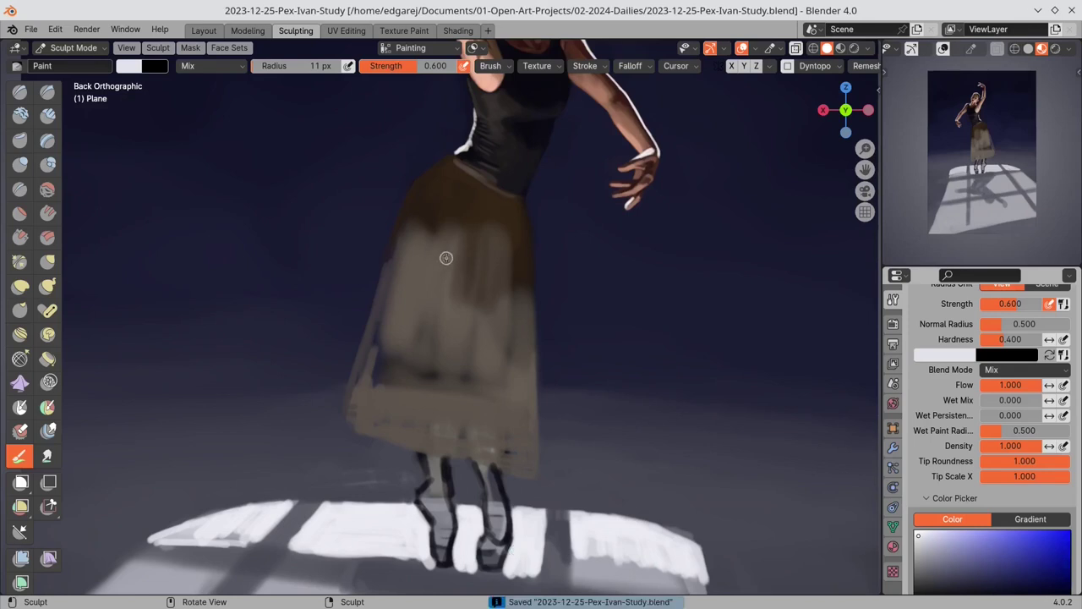
- Paint a near-white rim light down both sides of the skirt and over the left hip at 8 px
key("f")
left_click(439, 245)
key("s")
left_click_drag(407, 207, 347, 415)
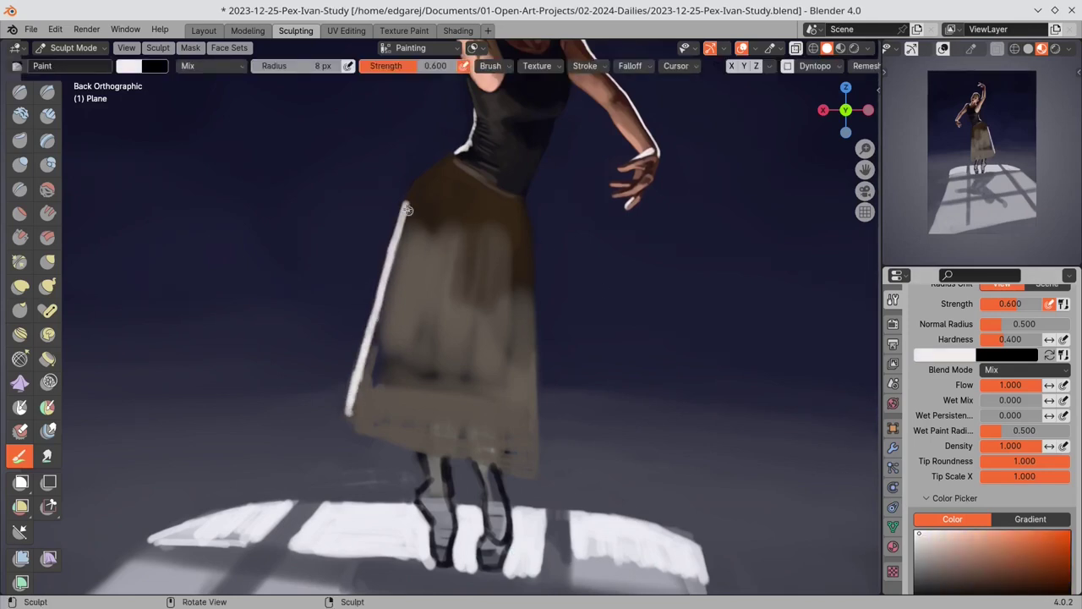
left_click_drag(405, 205, 460, 153)
left_click_drag(524, 210, 538, 453)
- Refine the rim light on the skirt's right edge with sampled colours and extend it down to the hem
key("s")
key("f")
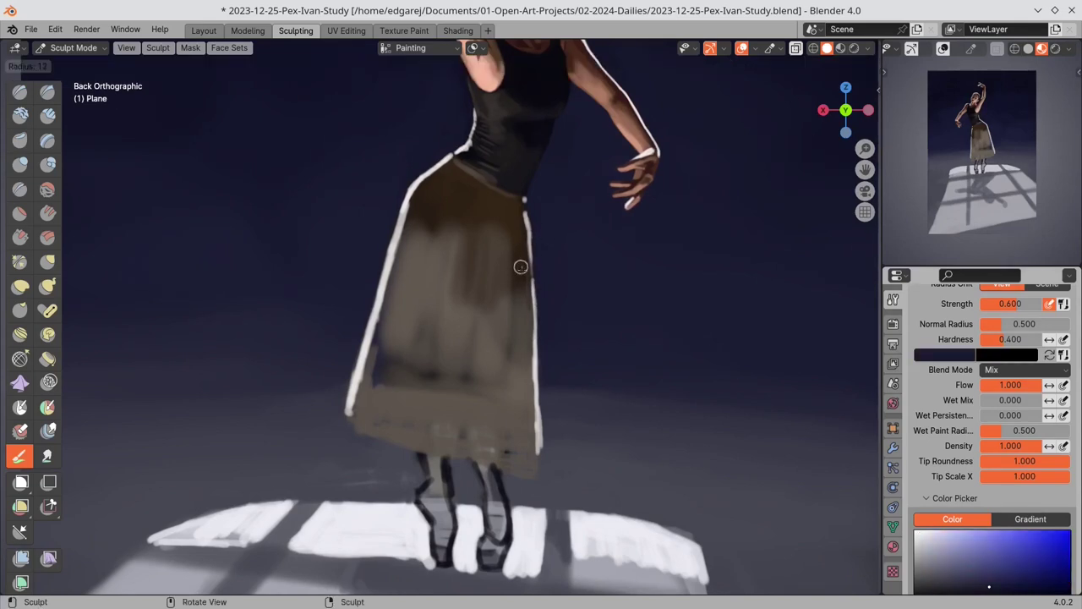
left_click(521, 267)
key("s")
left_click_drag(530, 332, 533, 427)
key("s")
key("f")
left_click_drag(541, 285, 540, 472)
left_click(550, 432)
- Smooth the skirt just inside its left rim with sampled grey-brown at 15 px, and save the file
key("s")
key("f")
left_click(404, 334)
key("s")
left_click_drag(374, 396, 385, 336)
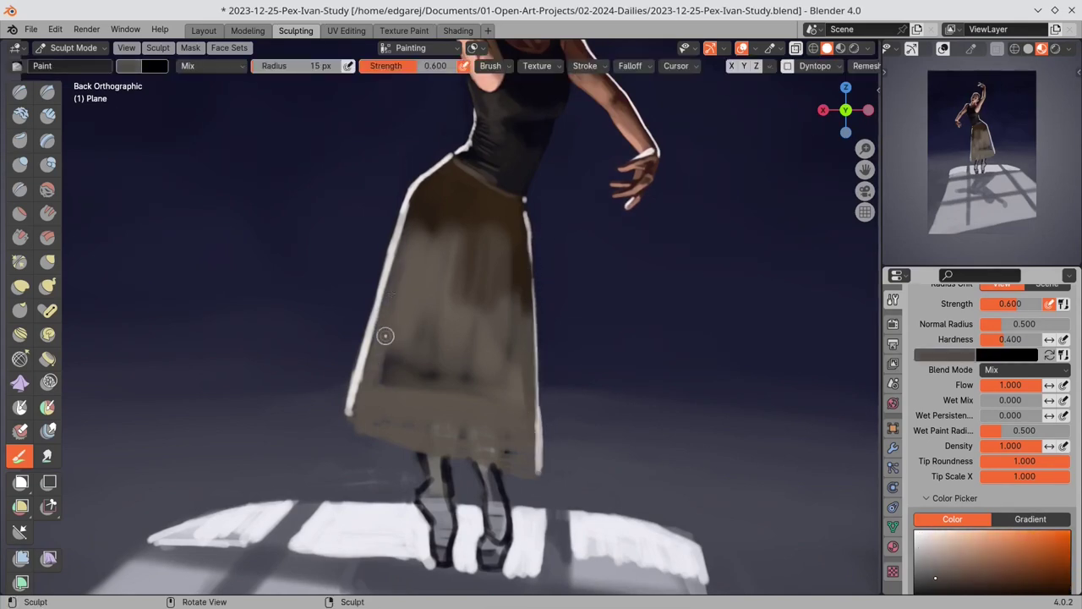
key("s")
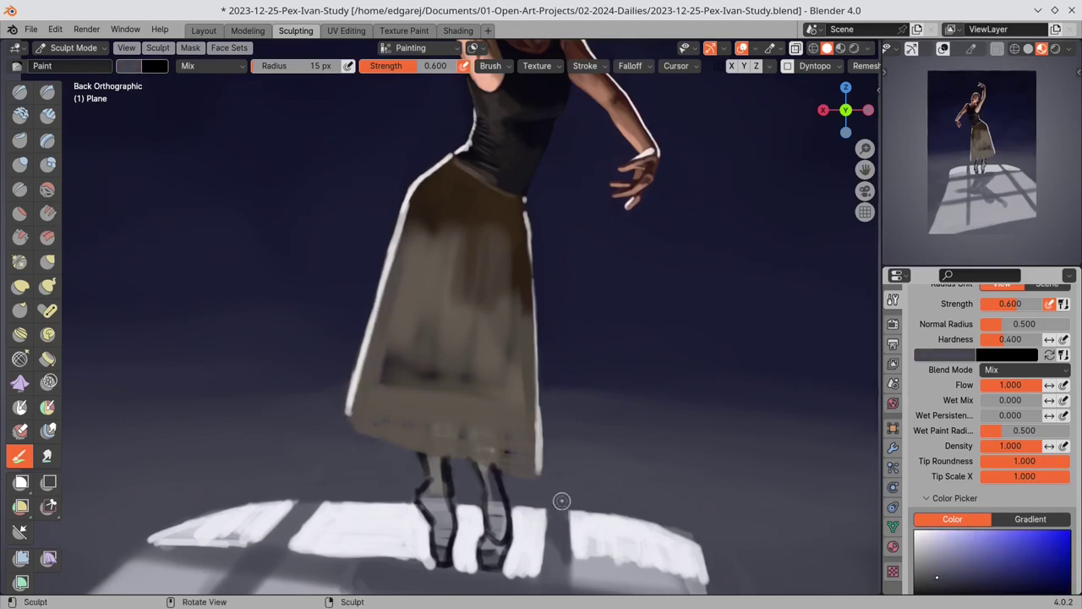
key("ctrl+s")
- Mix a more saturated dark red-brown and paint two long vertical folds down the skirt at 15 px
key("s")
scroll(1040, 523, "down", 7)
left_click_drag(928, 453, 920, 455)
left_click_drag(484, 237, 481, 334)
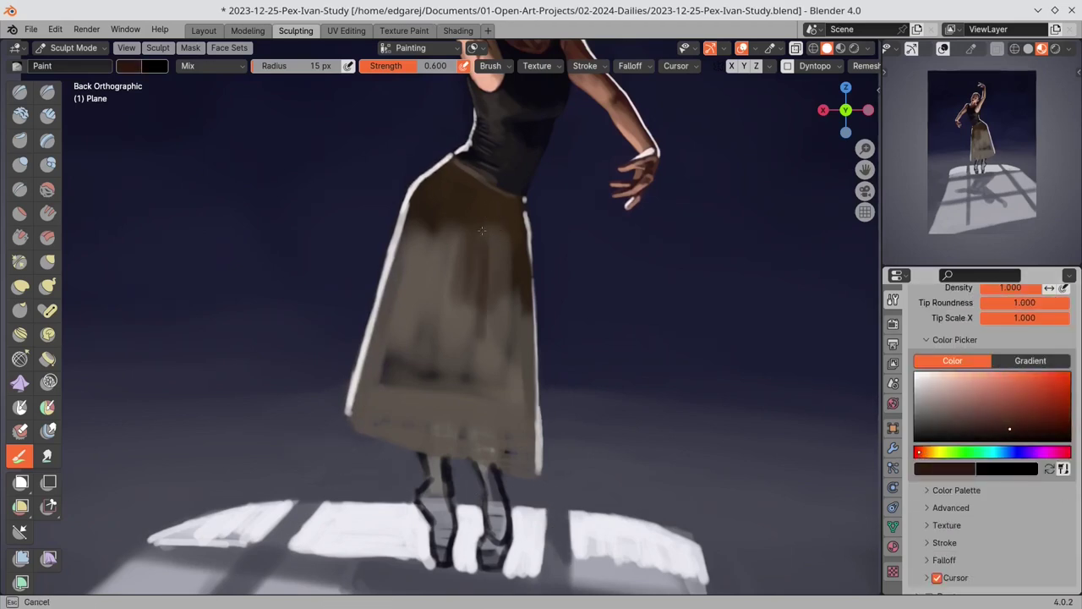
left_click(1014, 424)
mouse_move(480, 227)
left_mouse_down()
mouse_move(492, 370)
mouse_move(479, 322)
left_mouse_up()
left_click_drag(438, 257, 404, 414)
- Soften the lower ends of the red-brown folds with sampled grey-brown, and save the file
key("s")
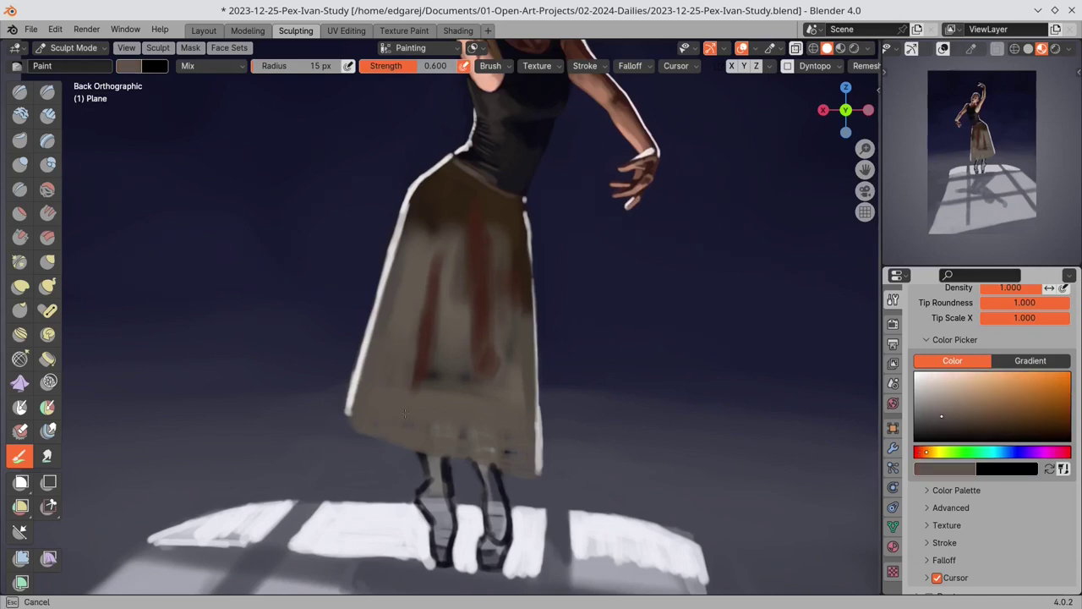
left_click_drag(438, 302, 425, 385)
left_click_drag(439, 377, 499, 371)
key("s")
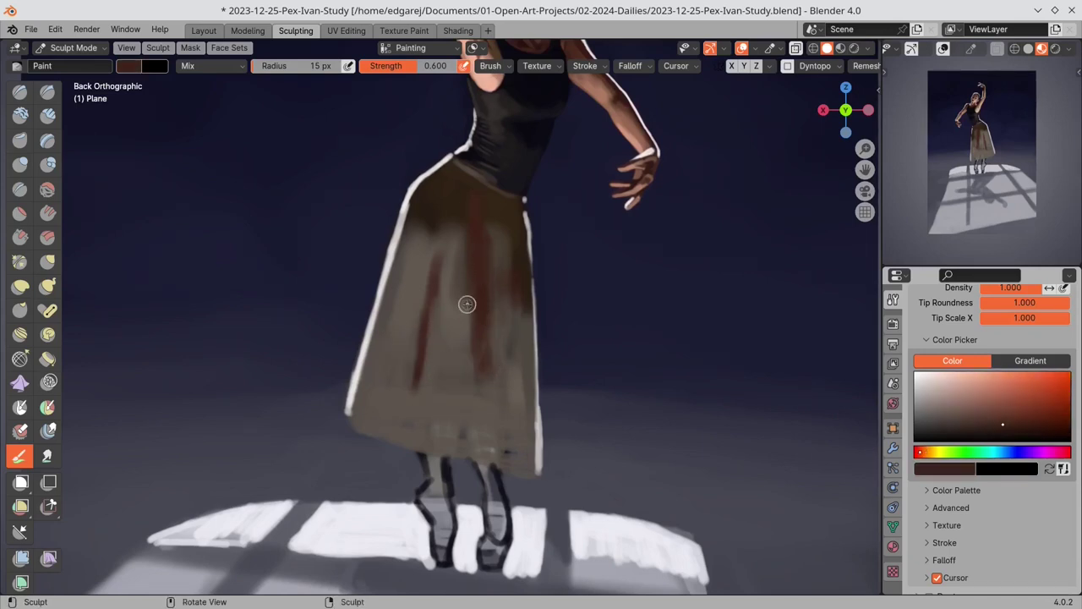
key("ctrl+s")
- Paint a sampled grey-brown streak along the right side of the central red-brown fold at 12 px
middle_click_drag(522, 420, 521, 453, "shift")
middle_click_drag(522, 453, 504, 418, "ctrl")
key("f")
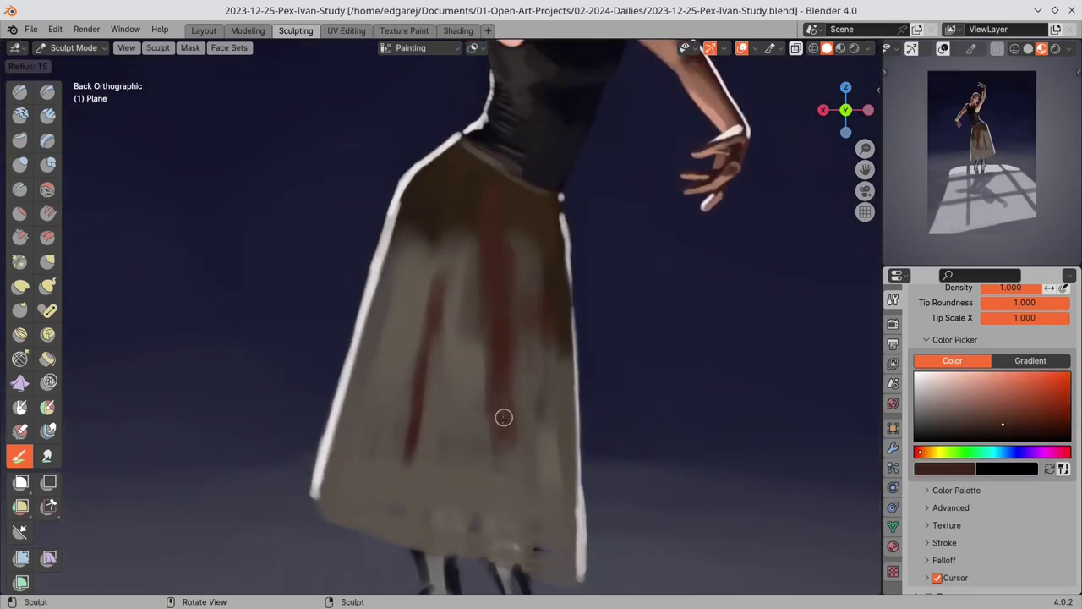
left_click(504, 417)
key("s")
left_click_drag(506, 213, 514, 339)
- Shade the skirt just inside its left rim from the hip downward with sampled greys at 12 px
key("s")
left_click_drag(411, 184, 358, 368)
key("s")
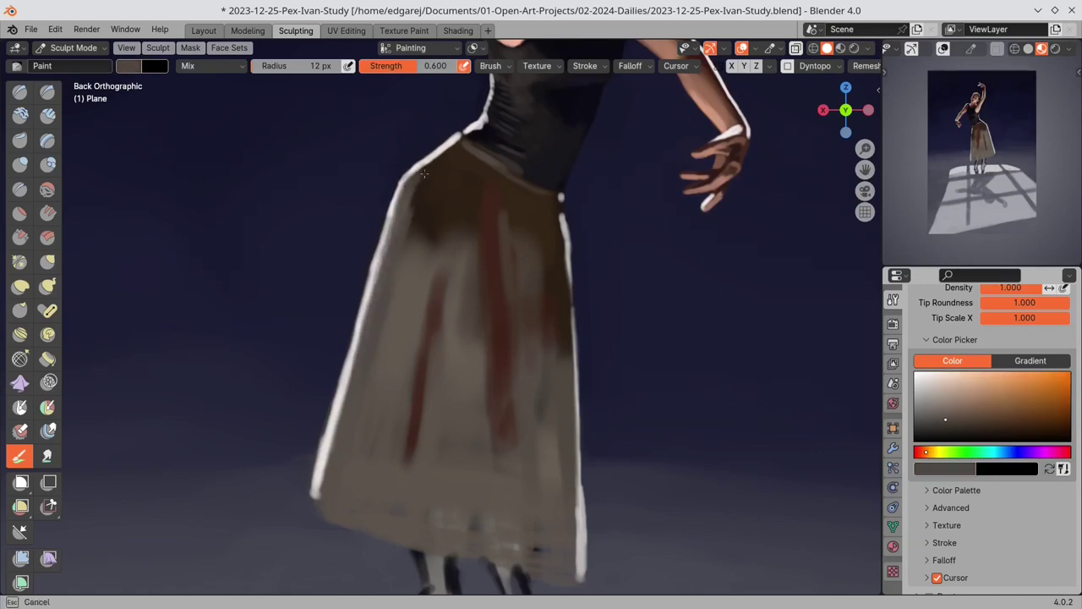
key("s")
mouse_move(428, 181)
left_mouse_down()
mouse_move(453, 157)
mouse_move(398, 252)
left_mouse_up()
- Paint alternating dark-brown and grey-brown fold streaks from the waist over the skirt's upper left part
key("s")
key("s")
mouse_move(415, 211)
left_mouse_down()
mouse_move(406, 267)
mouse_move(426, 230)
left_mouse_up()
left_click_drag(439, 250, 441, 213)
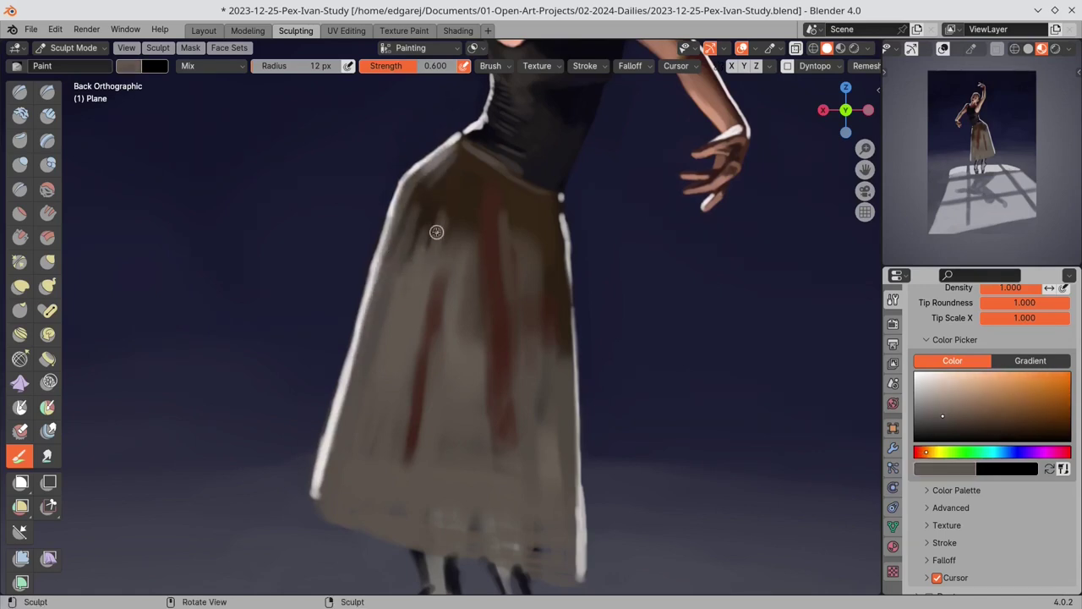
key("s")
left_click_drag(461, 159, 430, 277)
key("s")
left_click_drag(425, 227, 415, 288)
- Clean up the skirt's lower left corner, touch up the waistband with sampled tones at 4 px, and save the file
key("s")
key("s")
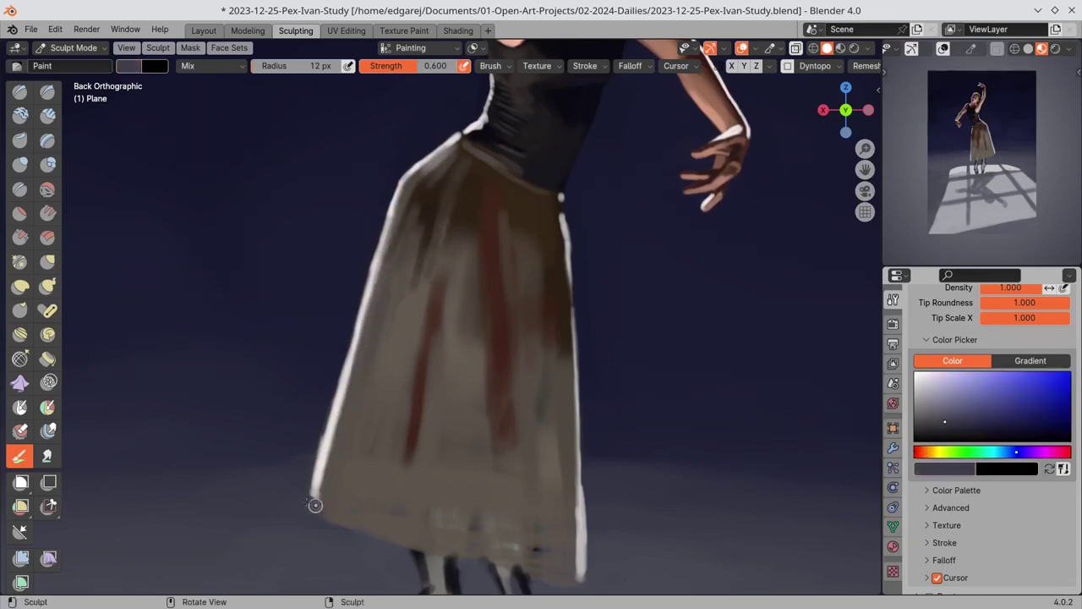
key("s")
key("s")
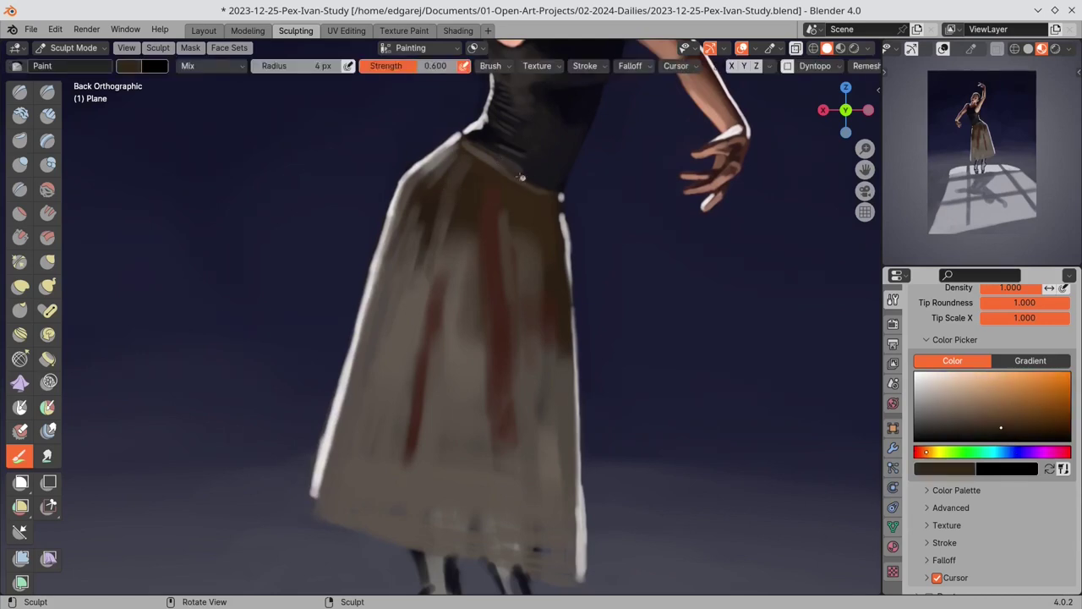
key("s")
key("ctrl+s")
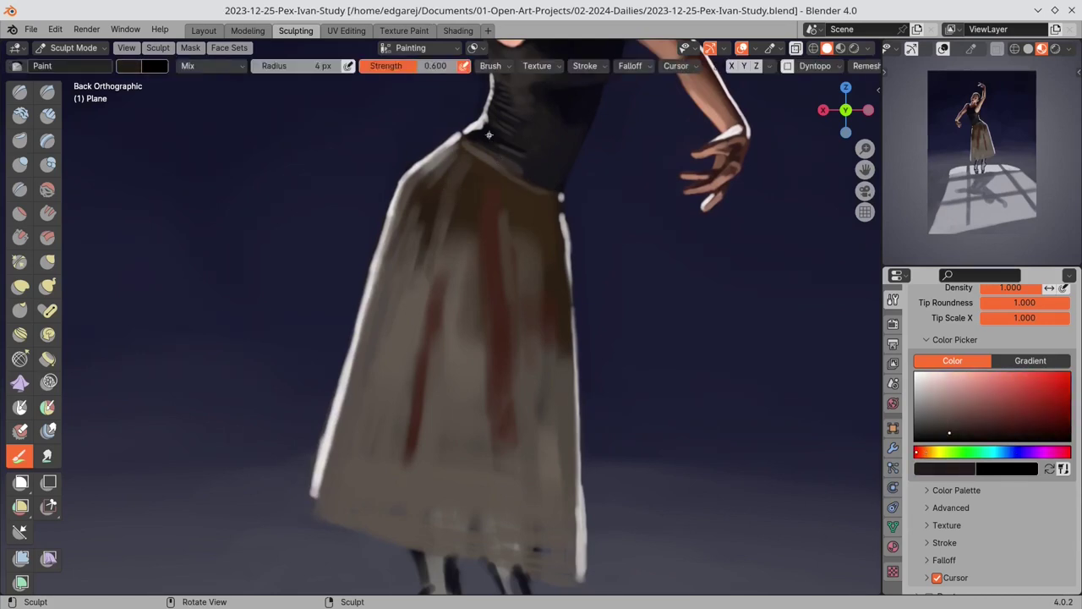
- Blend grey-brown into the upper skirt at 14 px, and lengthen the central red-brown fold toward the hem
key("KP_1")
key("ctrl+KP_1")
key("f")
left_click(471, 282)
key("s")
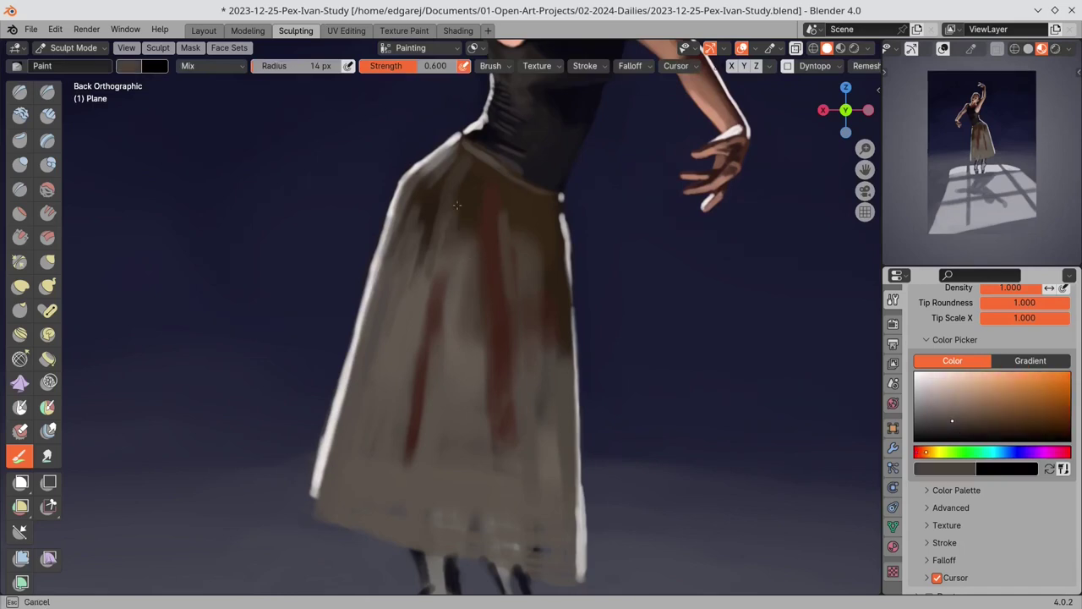
left_click_drag(469, 230, 473, 277)
key("s")
key("s")
left_click_drag(495, 322, 489, 473)
- Paint light beige vertical streaks up from the hem, and two long light folds down from the waist at 13 px
key("s")
key("f")
left_click(432, 524)
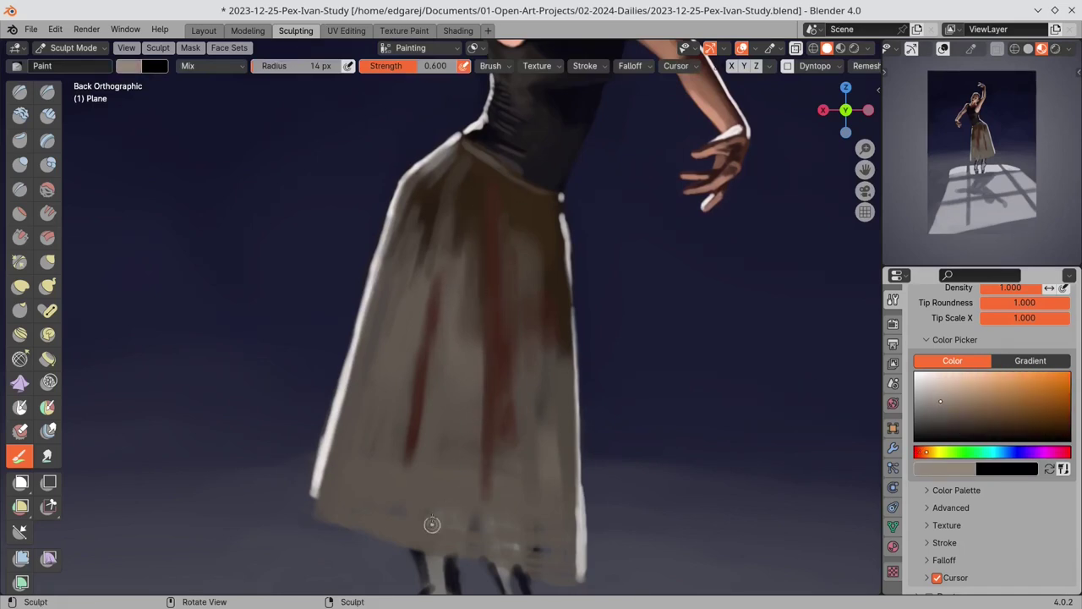
mouse_move(422, 525)
left_mouse_down()
mouse_move(436, 437)
mouse_move(498, 533)
mouse_move(520, 491)
mouse_move(338, 515)
mouse_move(409, 518)
mouse_move(449, 314)
left_mouse_up()
key("f")
left_click(500, 227)
left_click_drag(485, 174, 482, 372)
left_click_drag(448, 165, 399, 364)
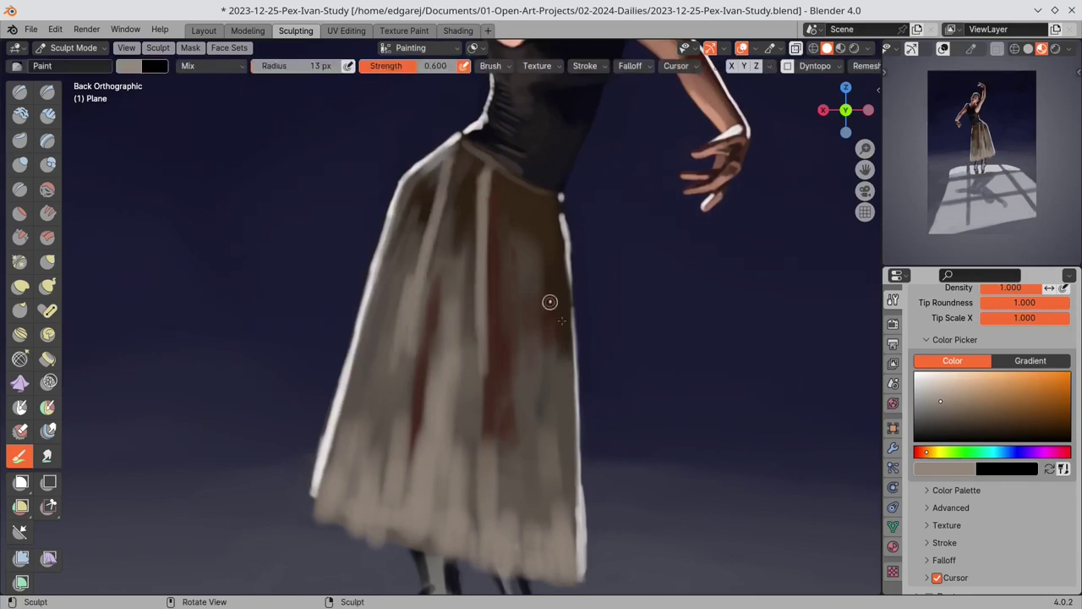
- Lengthen the central light fold and add beige pleat strokes down the skirt's lower right part at 13 px
left_click_drag(480, 357, 479, 440)
left_click_drag(553, 332, 559, 400)
left_click_drag(558, 444, 554, 539)
left_click_drag(568, 462, 568, 546)
left_click_drag(513, 460, 513, 552)
left_click_drag(529, 482, 530, 523)
- Brighten the pleats along the hem with lighter beige strokes, and save the file
key("s")
mouse_move(461, 510)
left_mouse_down()
mouse_move(408, 518)
mouse_move(334, 505)
mouse_move(519, 496)
mouse_move(507, 466)
left_mouse_up()
key("ctrl+s")
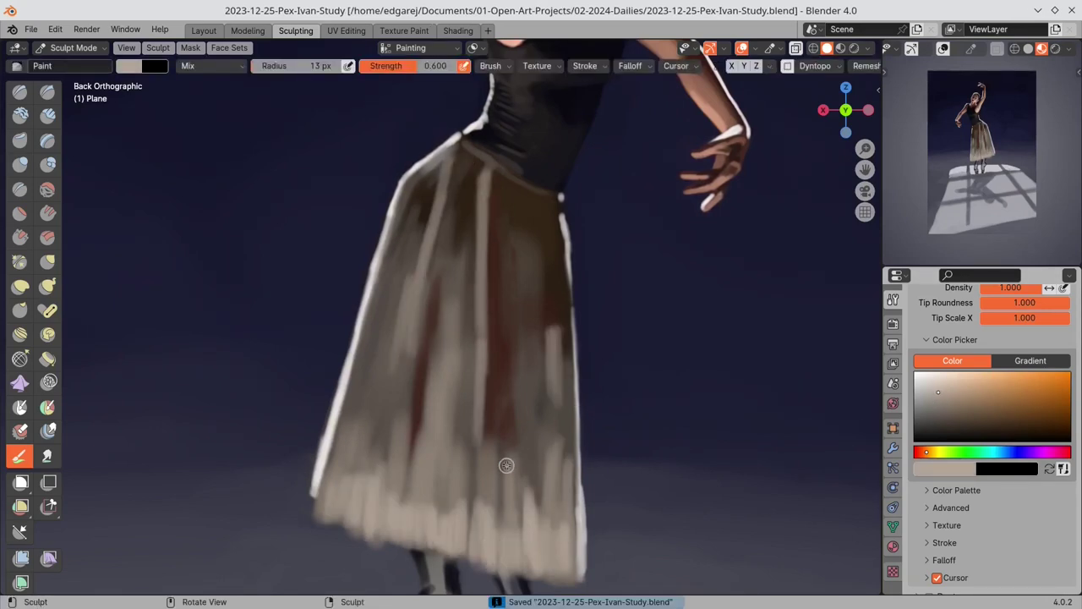
- Paint thin dark brown and grey-beige folds from the waist down the skirt's left part at 7 px
left_click(519, 212)
key("s")
key("s")
left_click_drag(479, 171, 467, 207)
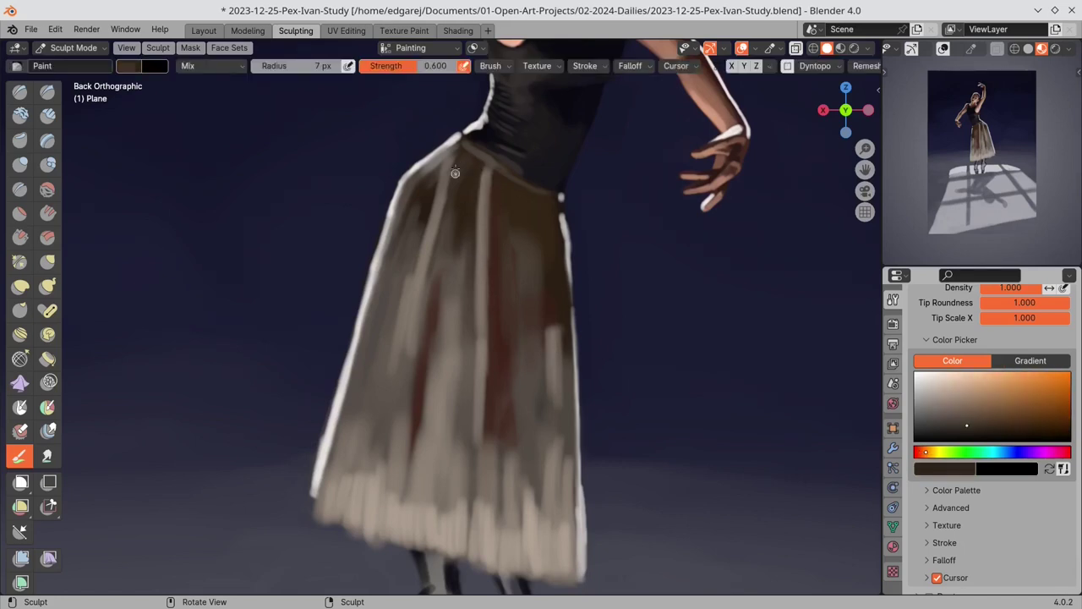
key("s")
left_click(446, 156)
key("s")
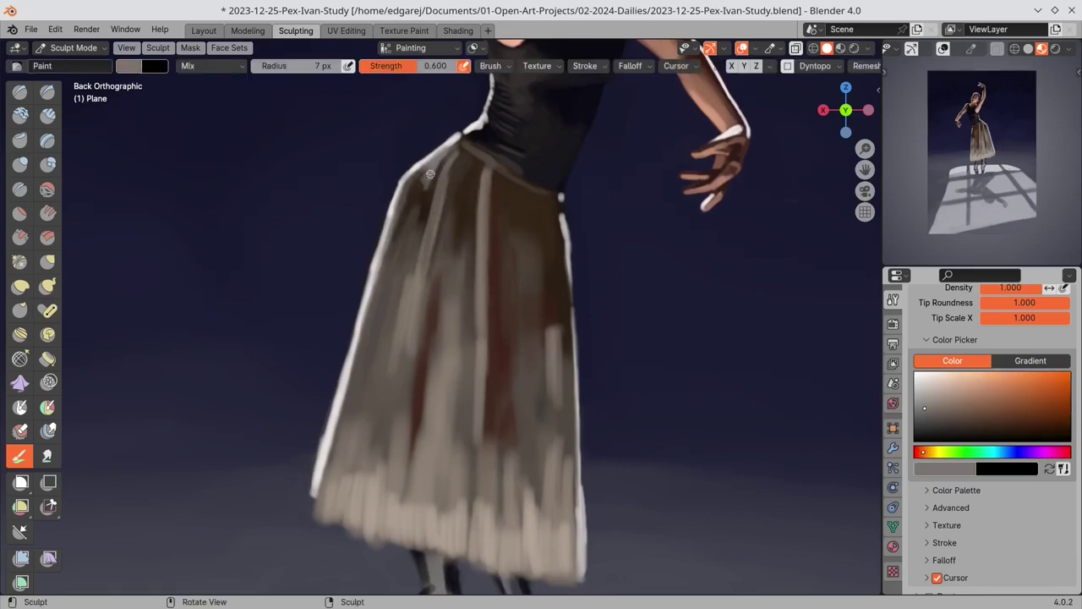
left_click(407, 282)
key("s")
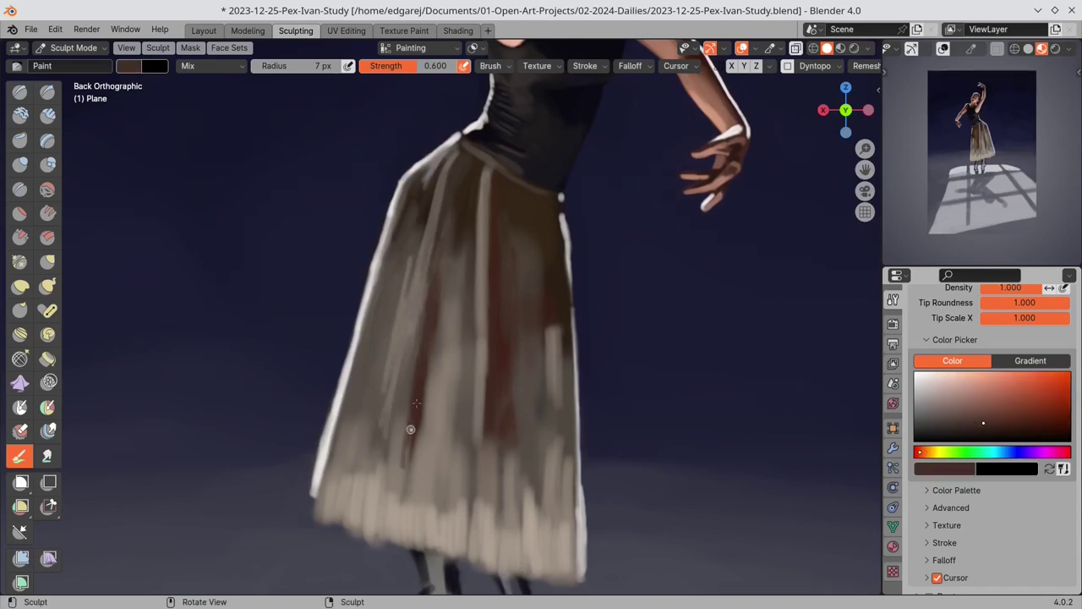
- Refine the folds beside the left red-brown pleat with thin brown and beige strokes at 7 px, and save the file
key("s")
mouse_move(457, 311)
left_mouse_down()
mouse_move(454, 389)
mouse_move(448, 339)
left_mouse_up()
key("s")
key("s")
left_click_drag(453, 406, 466, 240)
key("s")
key("s")
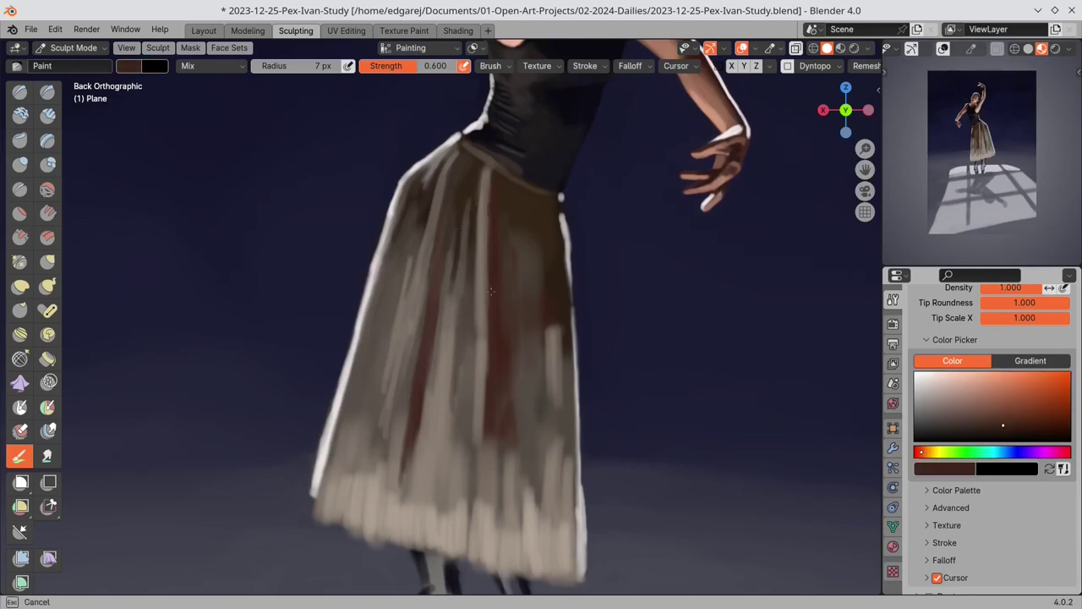
left_click(480, 404)
key("ctrl+s")
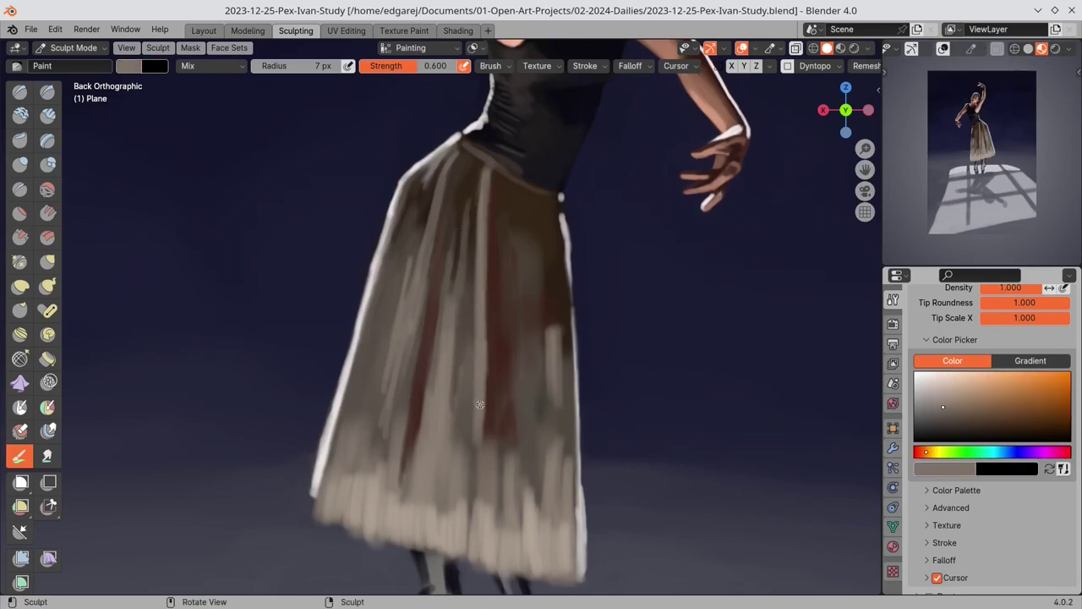
- Paint thin brown and light folds from the waistband down the skirt's right part at 7 px
left_click_drag(514, 201, 512, 257)
key("s")
key("s")
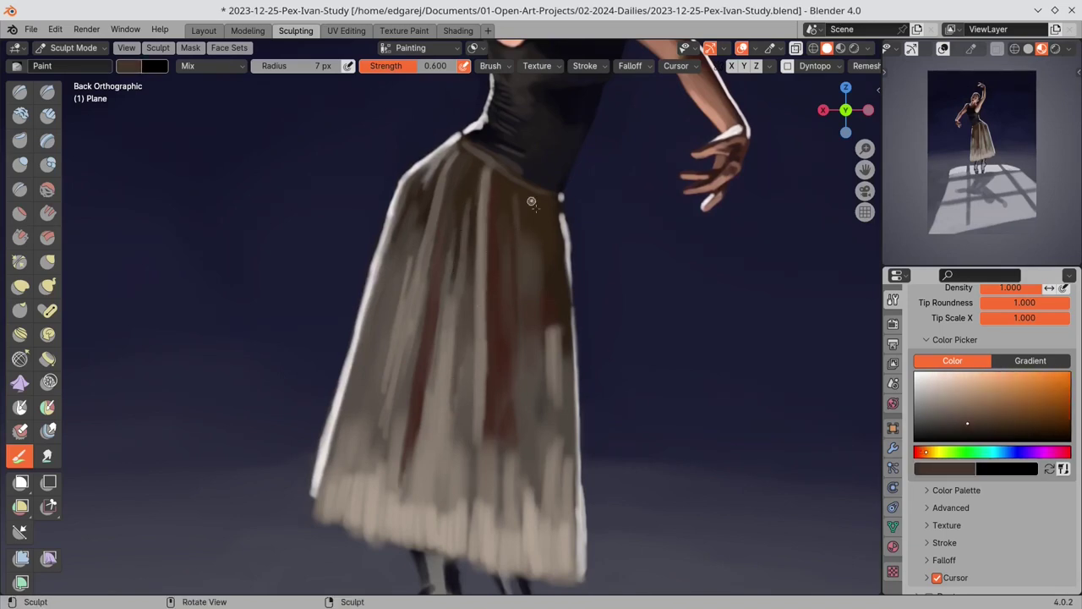
key("s")
left_click_drag(552, 325, 555, 351)
key("s")
left_click_drag(552, 396, 544, 285)
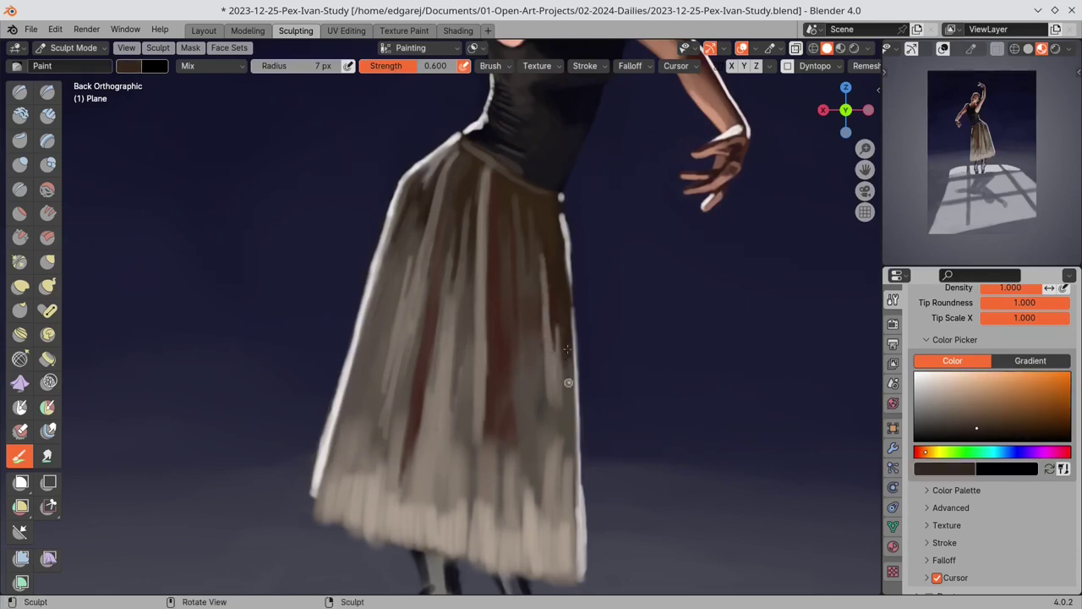
- Deepen the dark brown gaps between the folds along the skirt's right edge, and save the file
key("s")
mouse_move(568, 362)
left_mouse_down()
mouse_move(570, 241)
mouse_move(562, 292)
left_mouse_up()
key("s")
key("s")
key("s")
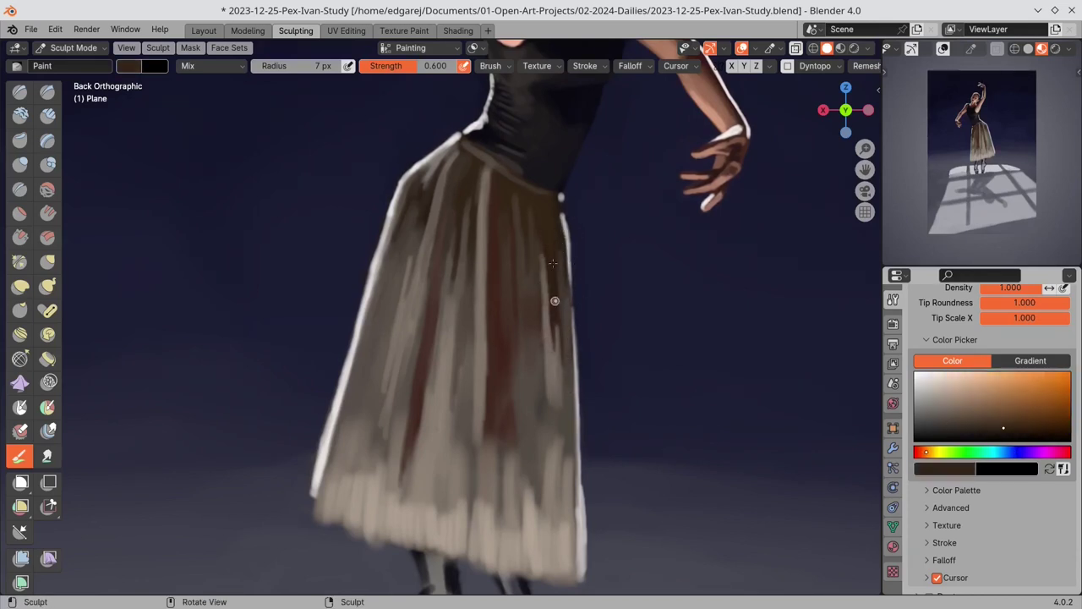
key("s")
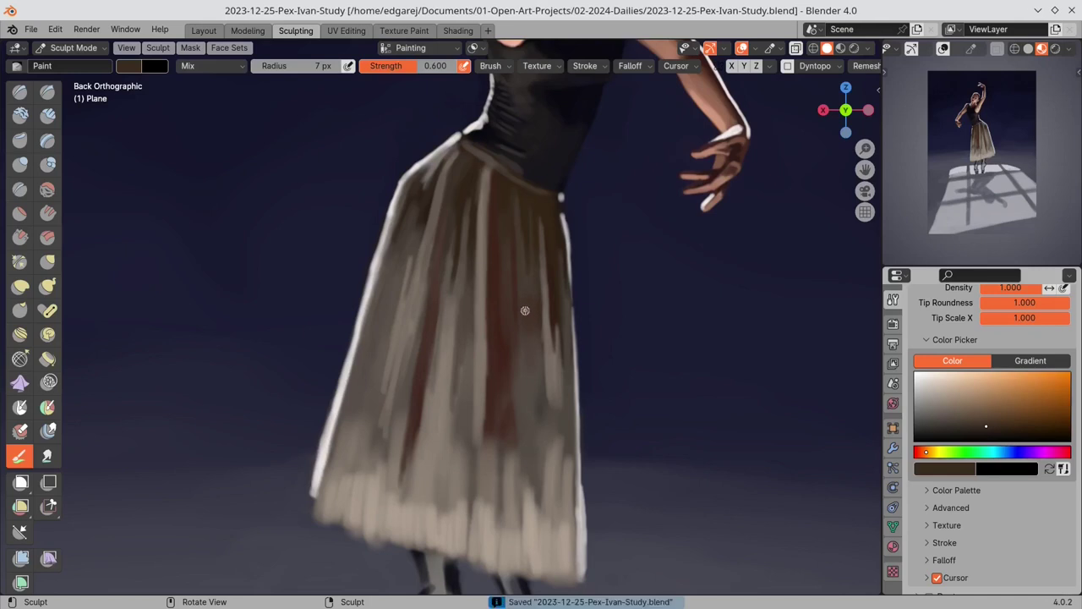
- Add thin grey-brown pleat strokes to the skirt's lower right part, touch up its light edge, and save the file
key("s")
key("s")
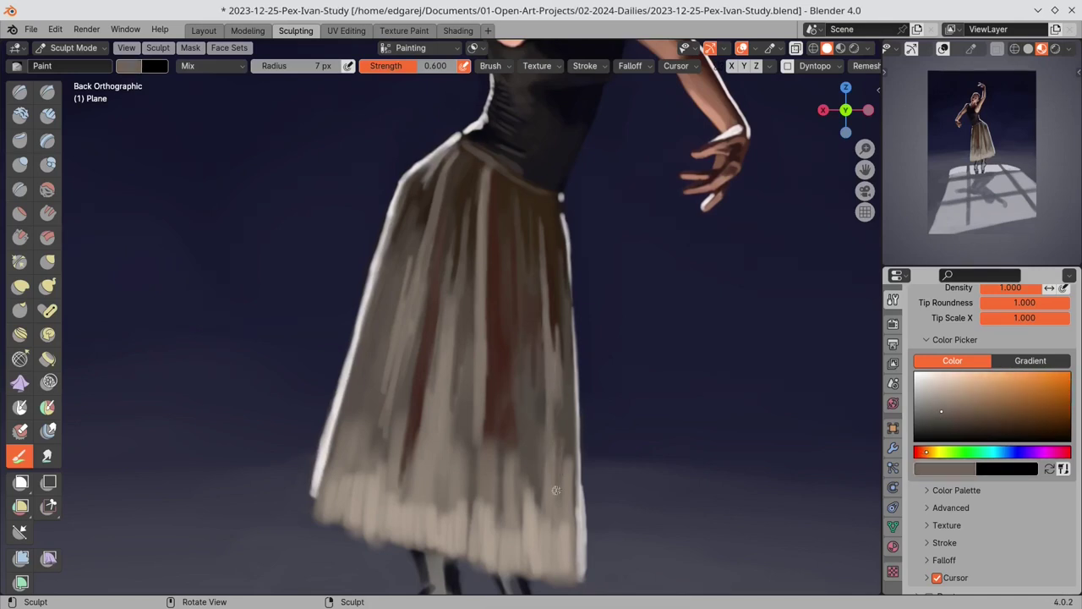
key("s")
left_click_drag(590, 568, 588, 543)
key("s")
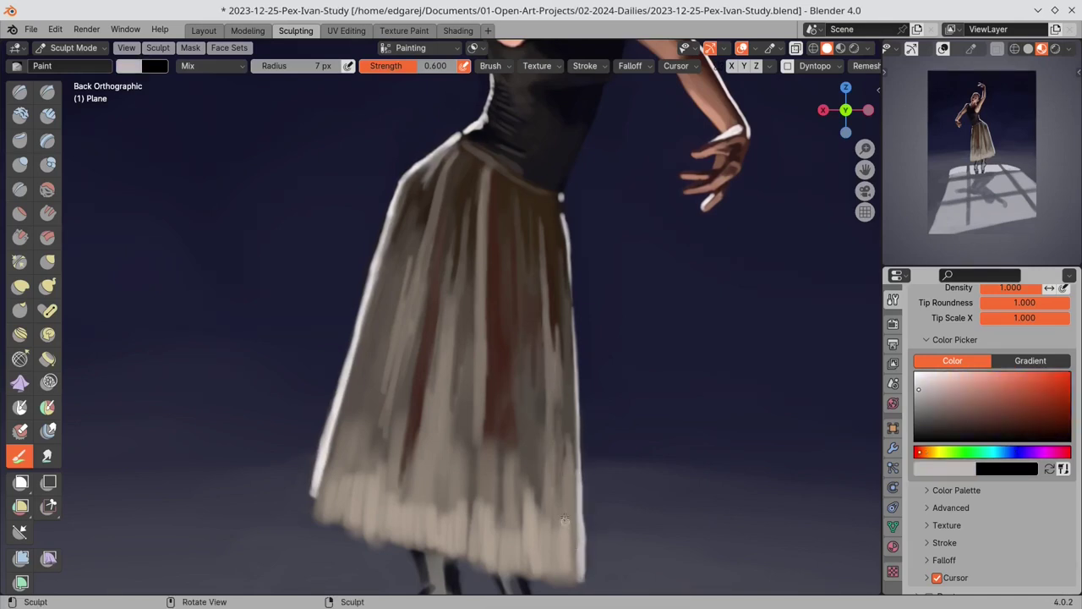
middle_click_drag(679, 429, 686, 381, "shift")
key("ctrl+s")
- Trim the hem above the legs with the dark grey background colour and reshape it with beige at 7 px
key("s")
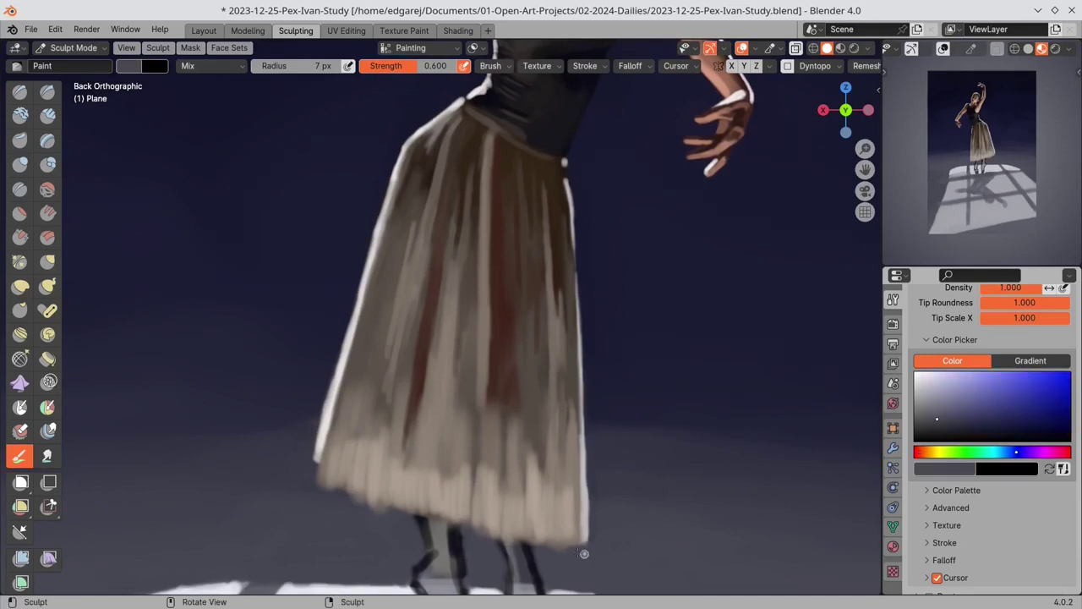
key("s")
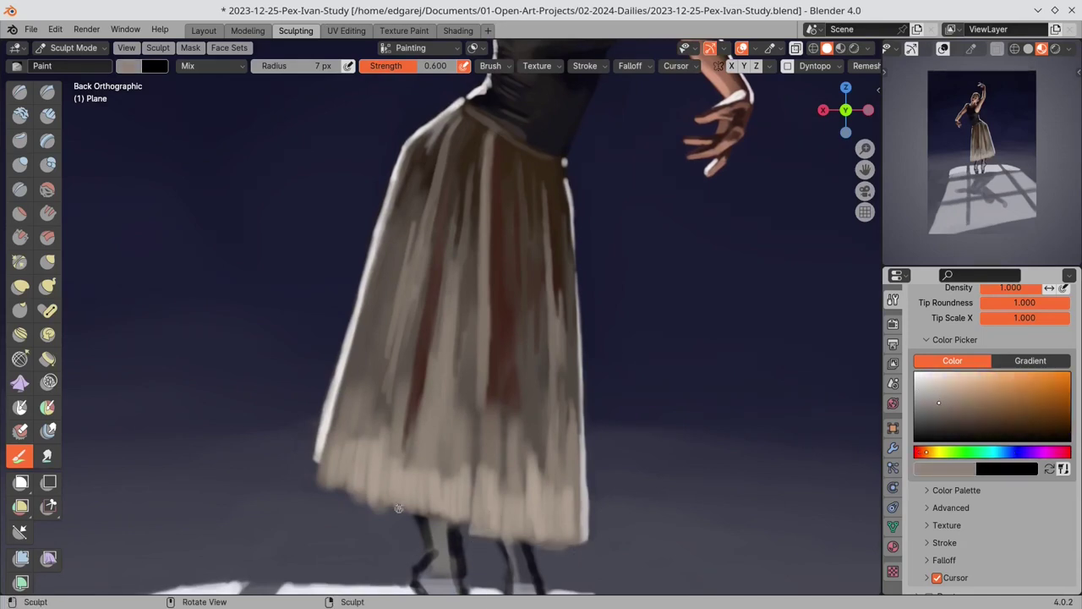
key("s")
left_click_drag(410, 513, 384, 511)
key("s")
key("s")
key("s")
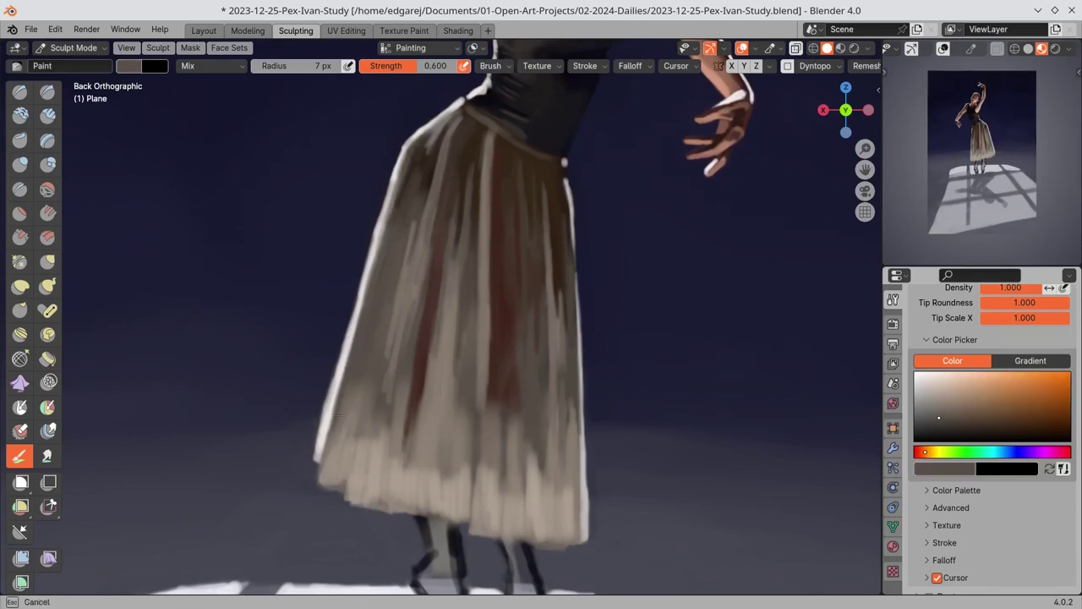
- Paint pleat strokes into the skirt's lower left corner, tidy the background beside it, and save the file
key("s")
mouse_move(338, 415)
left_mouse_down()
mouse_move(333, 370)
mouse_move(308, 457)
mouse_move(337, 501)
left_mouse_up()
key("s")
key("s")
left_click_drag(296, 469, 279, 487)
key("ctrl+s")
- Soften the inside of the skirt's left rim light with pale strokes, and save the file
key("s")
mouse_move(377, 241)
left_mouse_down()
mouse_move(363, 316)
mouse_move(389, 411)
left_mouse_up()
key("s")
key("ctrl+s")
- Enlarge the brush to 12 px and blend broad beige pleats down to the left half of the hem
key("s")
key("s")
key("f")
key("s")
mouse_move(393, 455)
left_mouse_down()
mouse_move(375, 415)
mouse_move(343, 468)
mouse_move(399, 498)
left_mouse_up()
key("s")
key("f")
key("s")
key("s")
key("s")
key("s")
left_click_drag(412, 431, 433, 511)
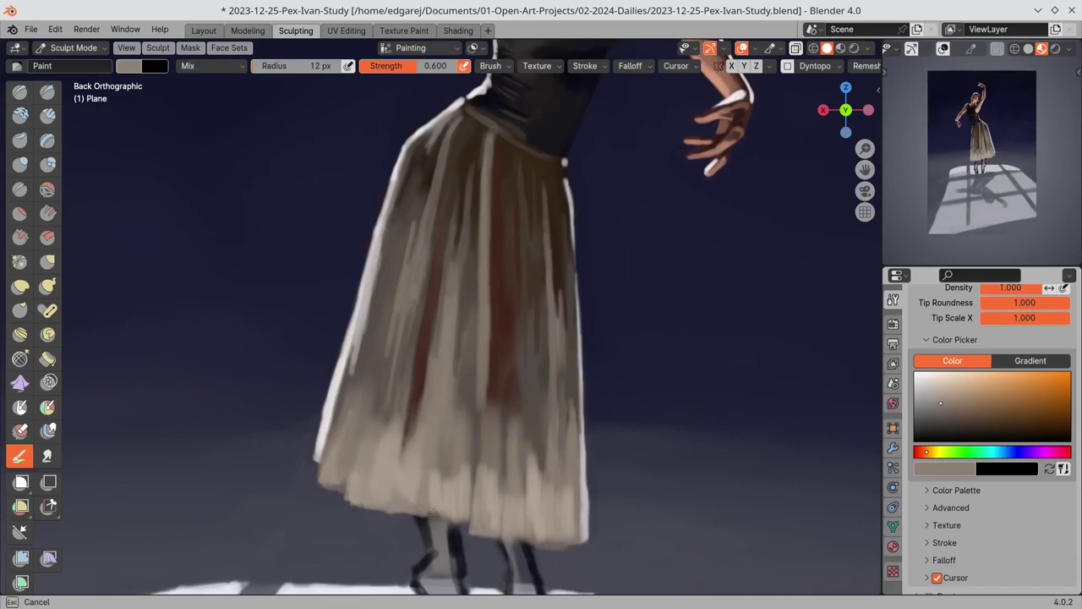
- Blend beige and grey-brown pleats across the middle and right of the lower skirt at 12 px
key("s")
key("s")
mouse_move(456, 470)
left_mouse_down()
mouse_move(476, 514)
mouse_move(529, 422)
left_mouse_up()
key("s")
key("s")
key("s")
key("s")
key("s")
key("s")
key("s")
- Refine the central red-brown fold at 9 px, darken the pleats along the skirt's right edge, and save the file
key("f")
mouse_move(509, 487)
left_mouse_down()
mouse_move(508, 394)
mouse_move(504, 488)
left_mouse_up()
key("s")
key("s")
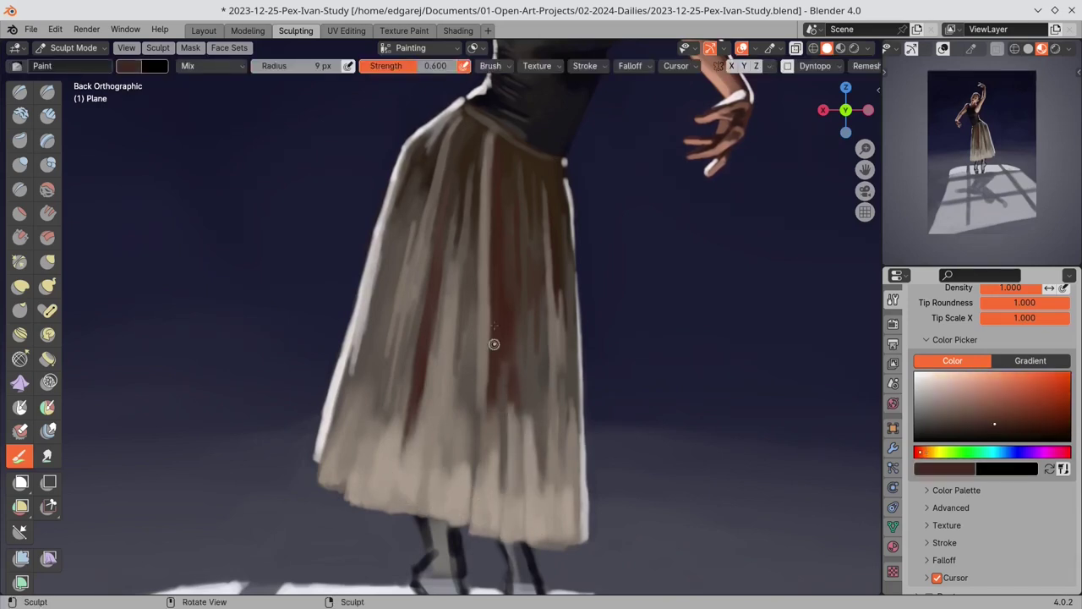
key("s")
key("s")
key("ctrl+s")
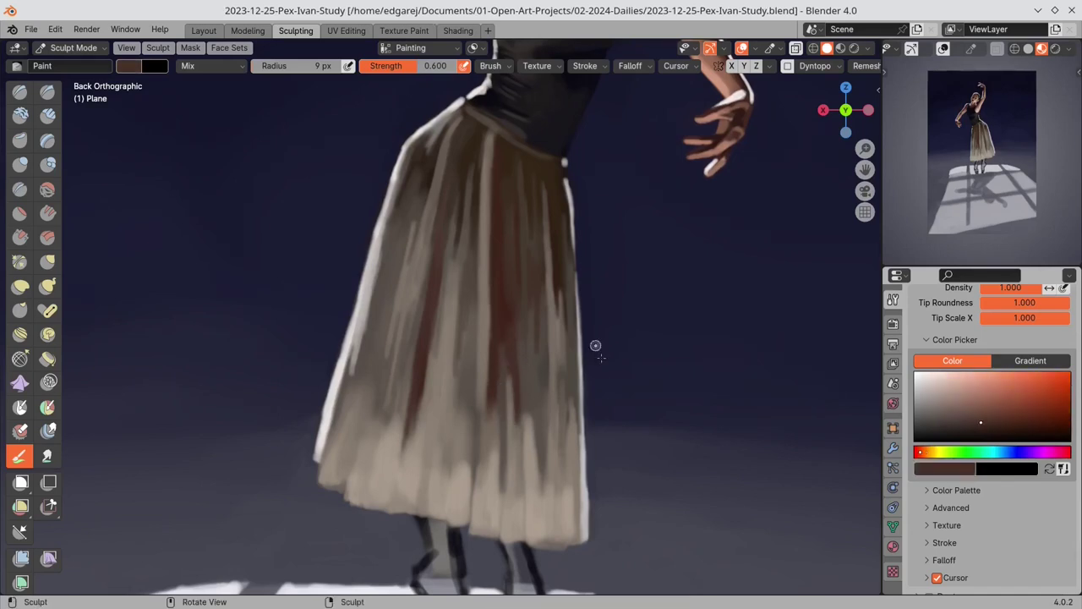
key("s")
key("s")
key("ctrl+s")
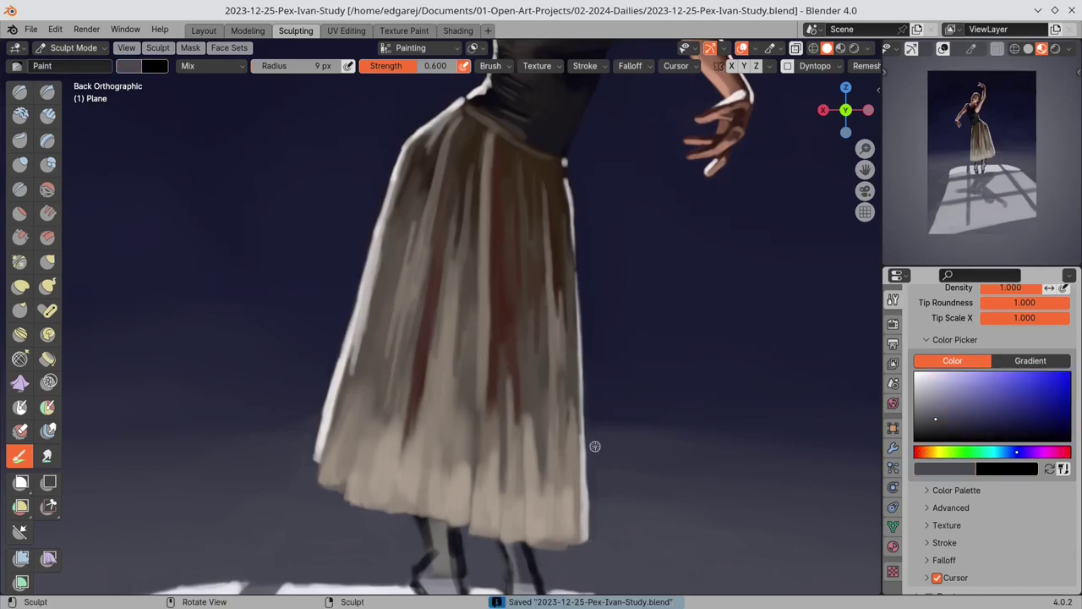
- Reduce the brush to 5 px and paint thin dark brown gathers just below the waistband
key("f")
left_click(527, 190)
key("s")
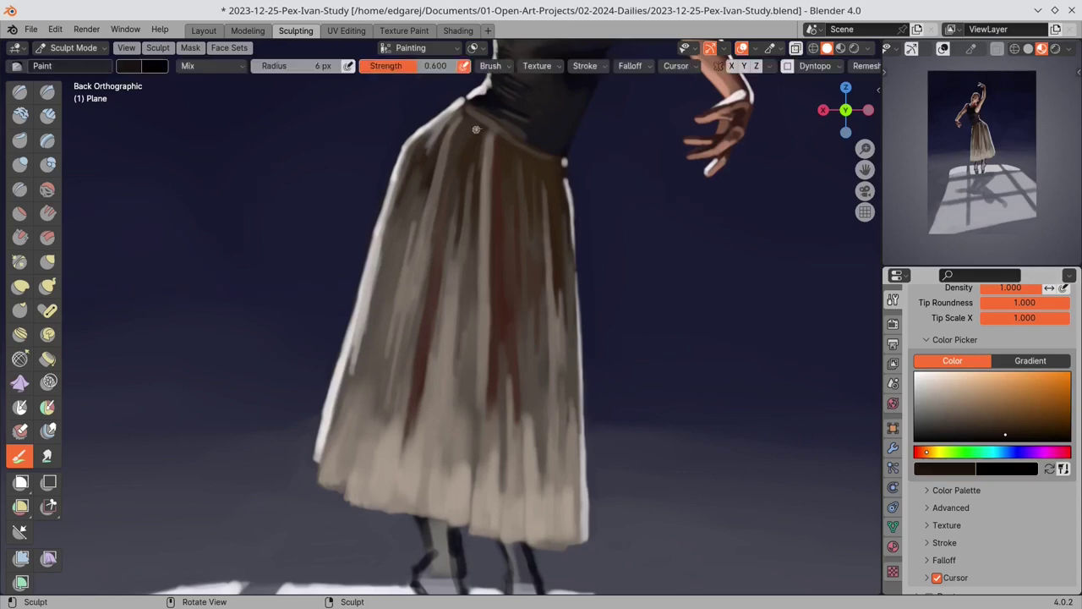
key("bracketleft")
key("bracketleft")
key("s")
left_click_drag(541, 160, 561, 163)
left_click_drag(497, 140, 495, 183)
mouse_move(505, 147)
left_mouse_down()
mouse_move(504, 187)
mouse_move(436, 315)
mouse_move(483, 145)
mouse_move(482, 164)
left_mouse_up()
left_click_drag(471, 119, 466, 124)
left_click(456, 120)
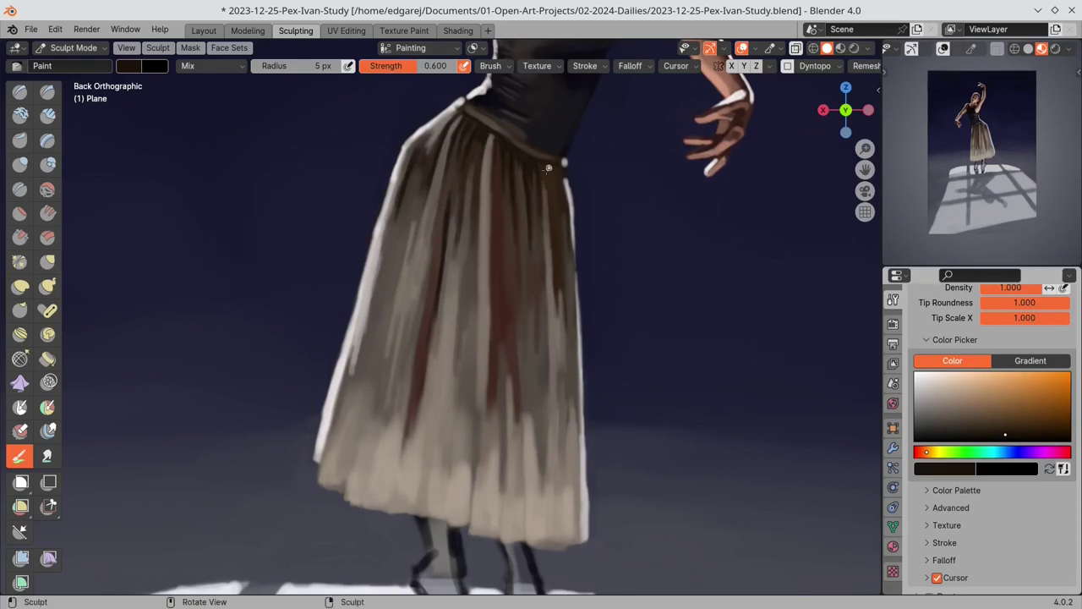
key("s")
left_click(484, 130)
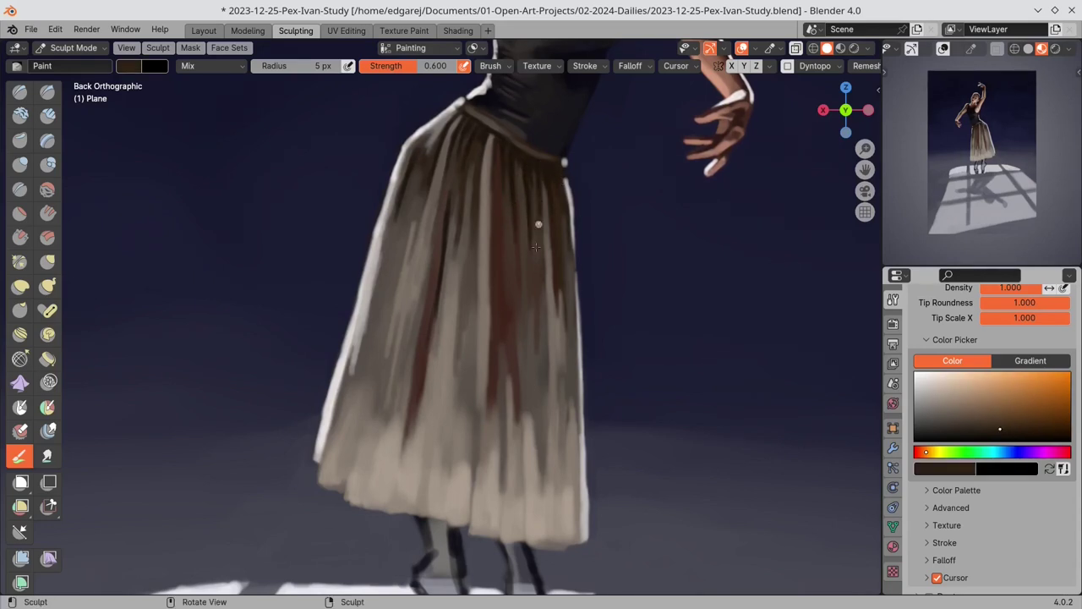
- Paint thin light beige folds down the skirt's left and central parts at 5 px
key("s")
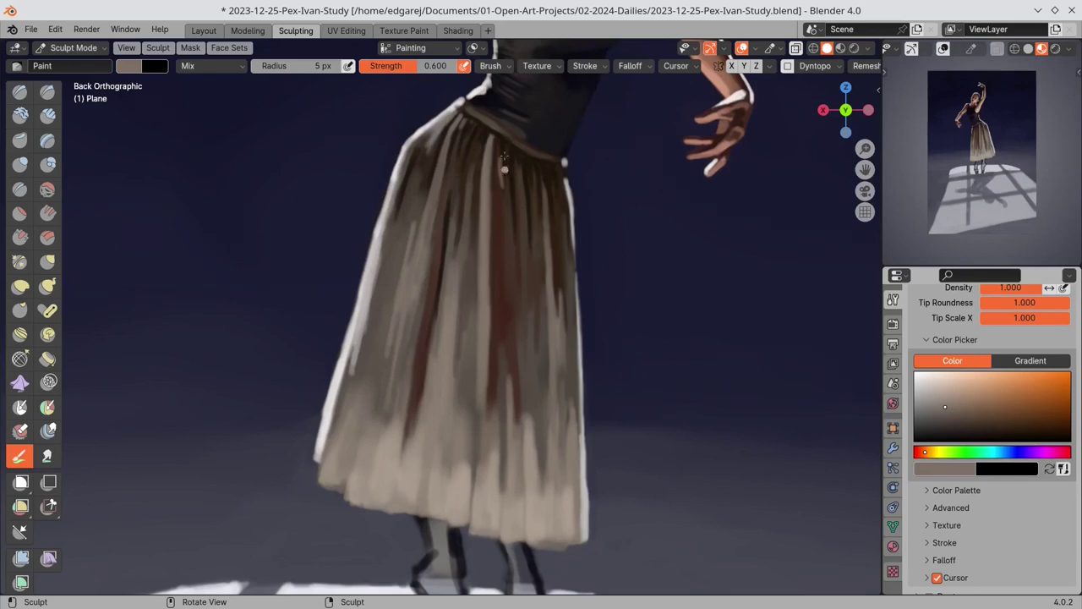
left_click_drag(504, 157, 504, 243)
left_click_drag(425, 298, 411, 375)
left_click_drag(409, 391, 427, 273)
left_click_drag(400, 289, 367, 400)
key("s")
left_click_drag(400, 264, 364, 427)
left_click_drag(402, 255, 387, 322)
left_click_drag(488, 279, 481, 449)
- Refine the central red-brown fold and the pleats to its right with sampled skirt browns at 5 px, and save the file
key("s")
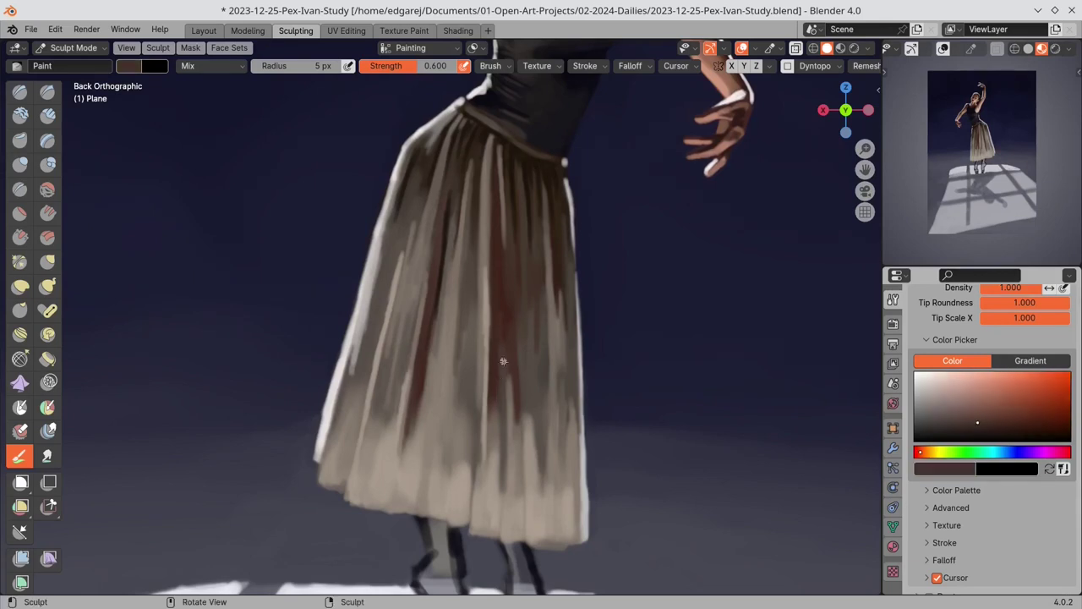
key("s")
key("s")
key("s")
key("s")
key("ctrl+s")
key("s")
left_click(559, 356)
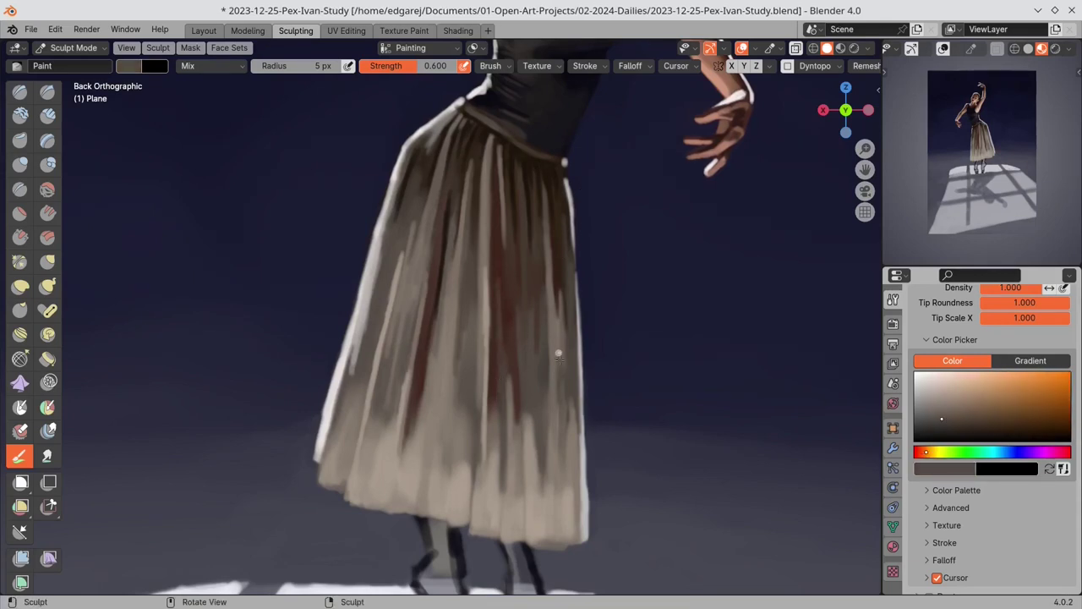
middle_click_drag(578, 410, 629, 241, "shift")
key("ctrl+s")
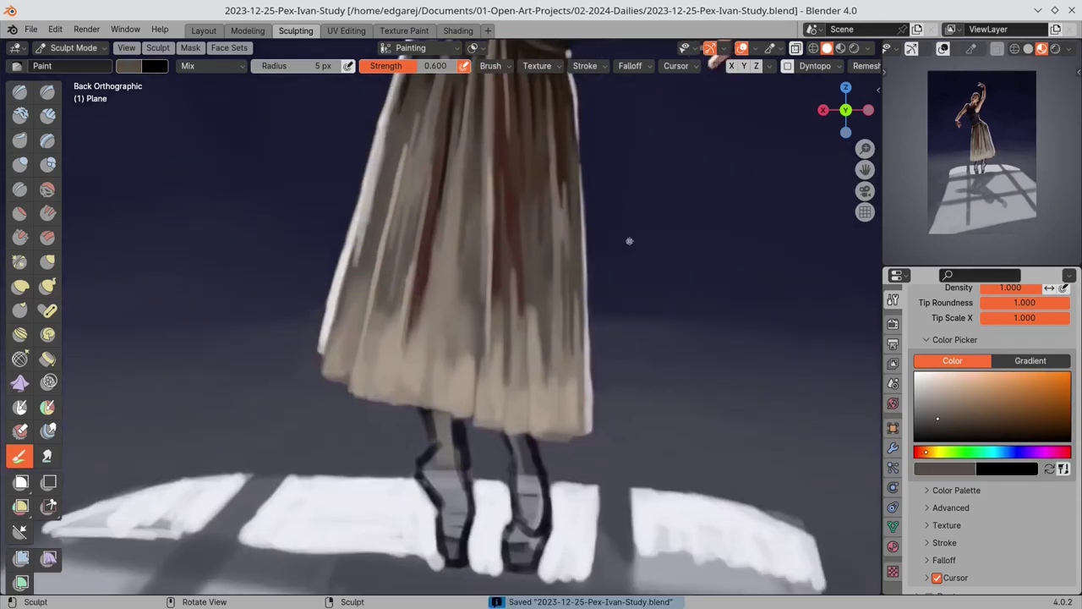
- Enlarge the brush to 10 px and blend sampled skin tones along the neck and beside the shoulder strap
middle_click_drag(672, 398, 710, 246, "shift")
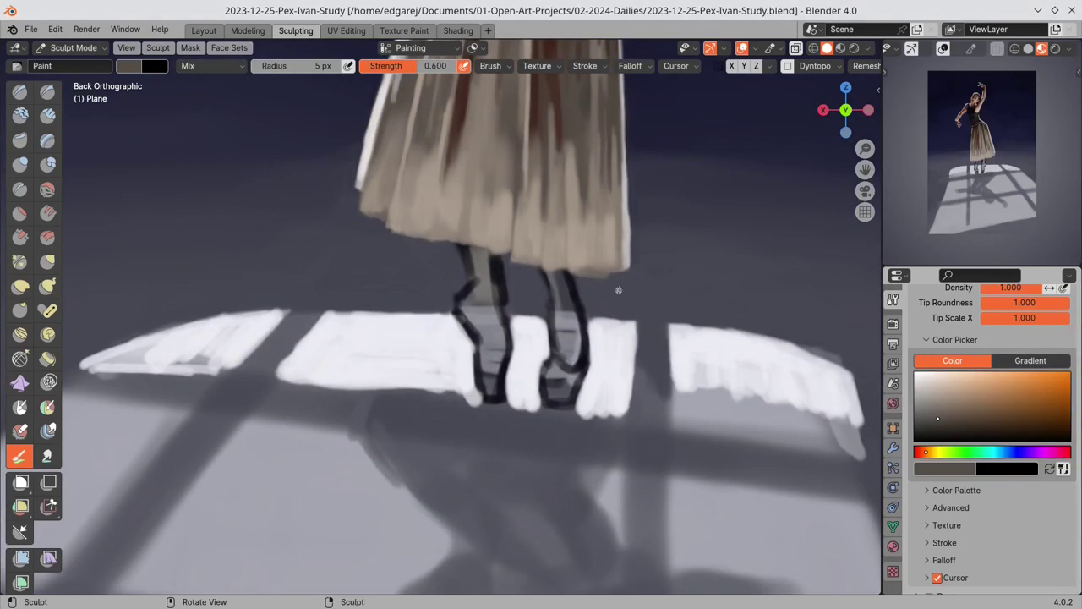
key("Home")
mouse_move(536, 339)
middle_mouse_down("ctrl")
mouse_move(561, 478)
mouse_move(404, 299)
middle_mouse_up("ctrl")
key("s")
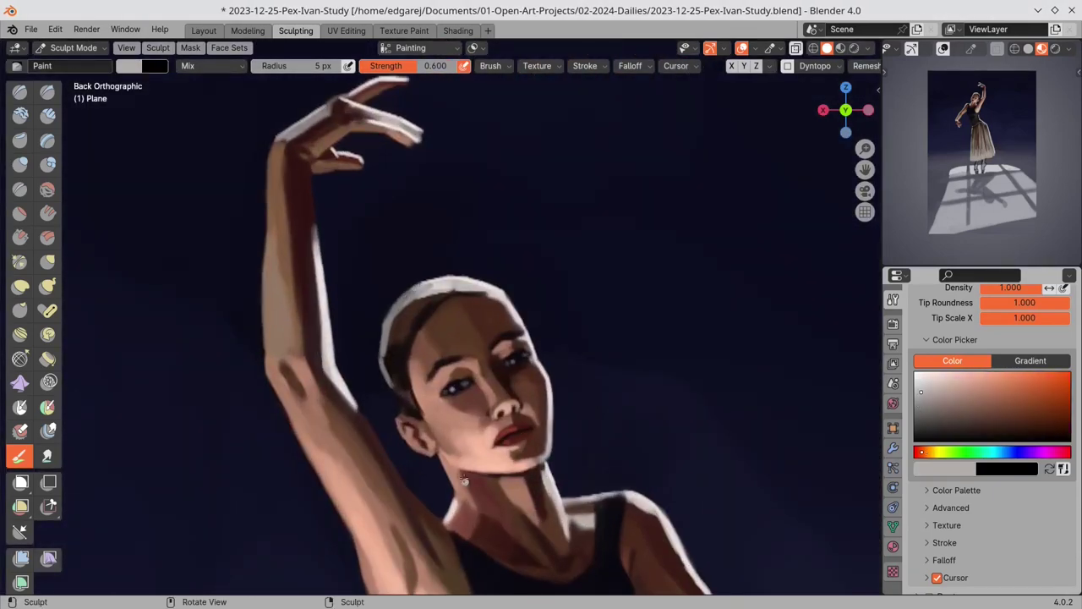
key("f")
left_click(470, 481)
key("s")
left_click_drag(541, 484, 526, 517)
key("s")
key("s")
key("s")
middle_click_drag(583, 508, 583, 489, "shift")
left_click_drag(570, 489, 584, 488)
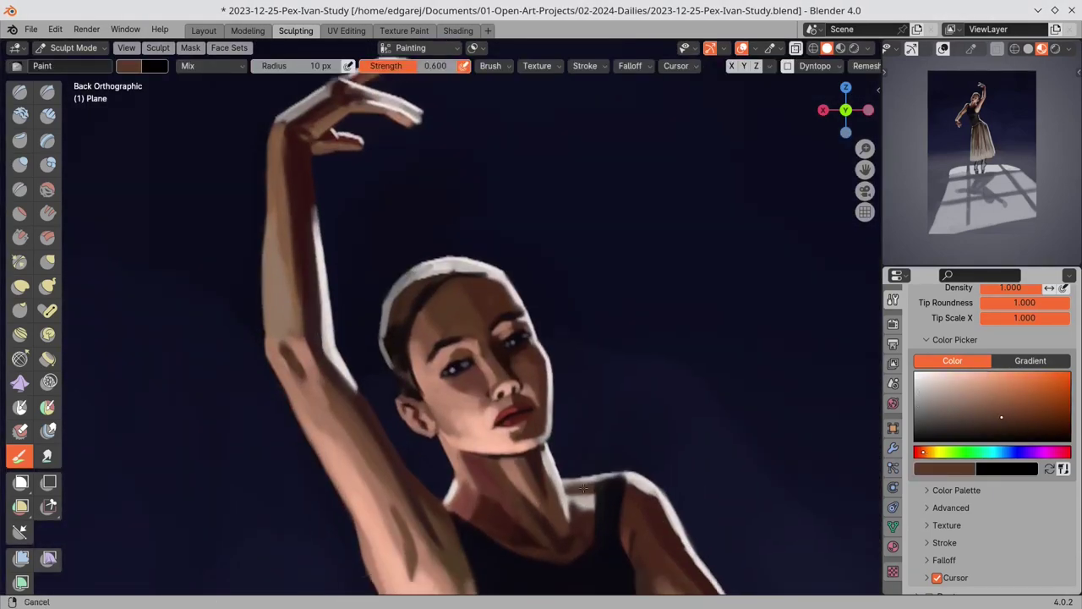
- Paint a near-white rim light along the left hip from the waistband down at 7 px
mouse_move(541, 550)
middle_mouse_down("shift")
mouse_move(626, 118)
mouse_move(595, 55)
middle_mouse_up("shift")
left_click(917, 374)
key("f")
left_click(550, 196)
left_click_drag(554, 192, 412, 310)
key("s")
left_click(918, 375)
left_click_drag(502, 225, 416, 307)
- Trim the hip contour with dark blue and brighten the rim light on both sides of the upper skirt in near-white
key("s")
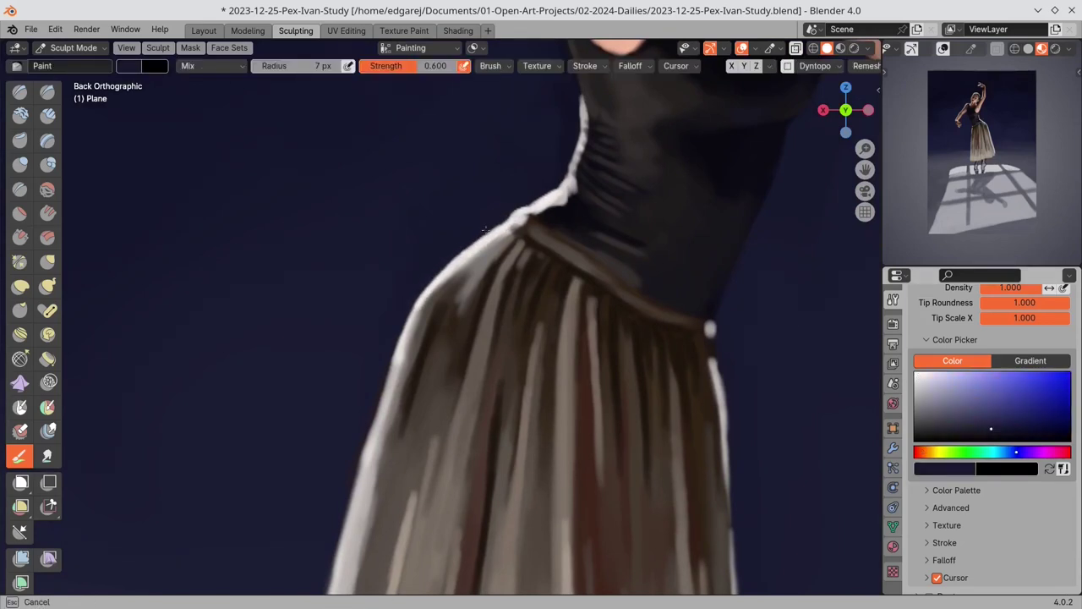
left_click(918, 375)
left_click_drag(461, 256, 445, 269)
left_click_drag(710, 323, 713, 338)
left_click_drag(713, 364, 728, 440)
key("s")
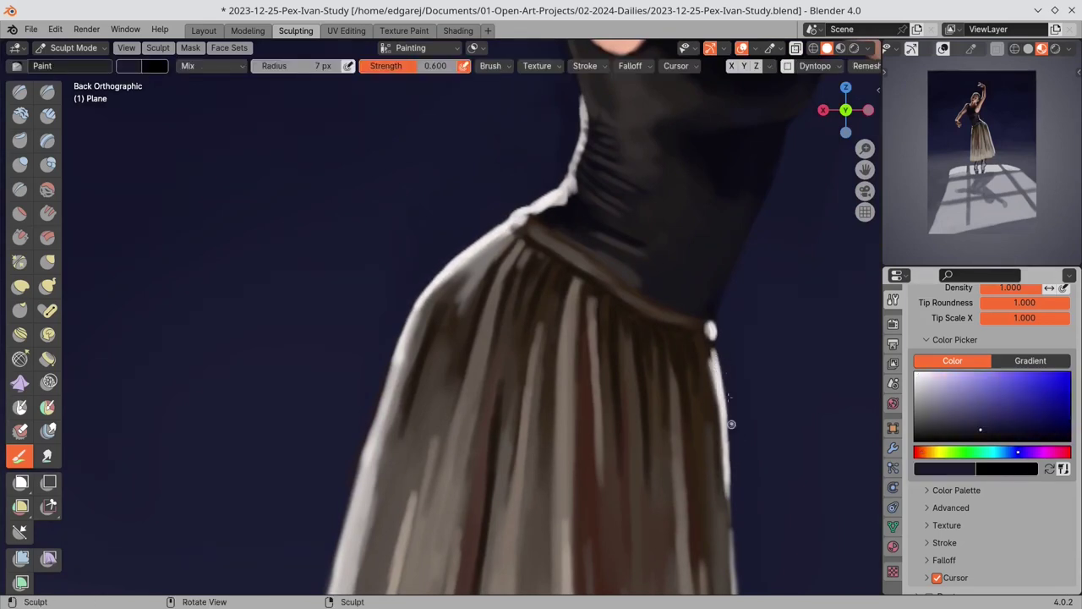
mouse_move(436, 275)
left_mouse_down()
mouse_move(349, 517)
mouse_move(395, 362)
left_mouse_up()
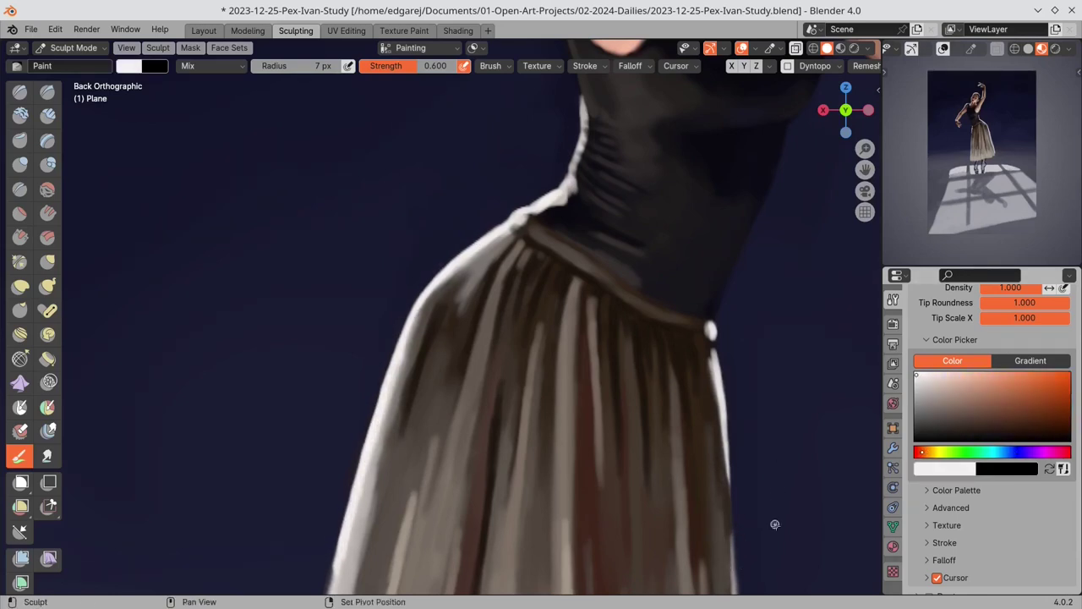
- Continue the near-white rim light down both edges of the skirt to the hem at 7 px
middle_click_drag(775, 524, 761, 165, "shift")
left_click_drag(326, 208, 269, 402)
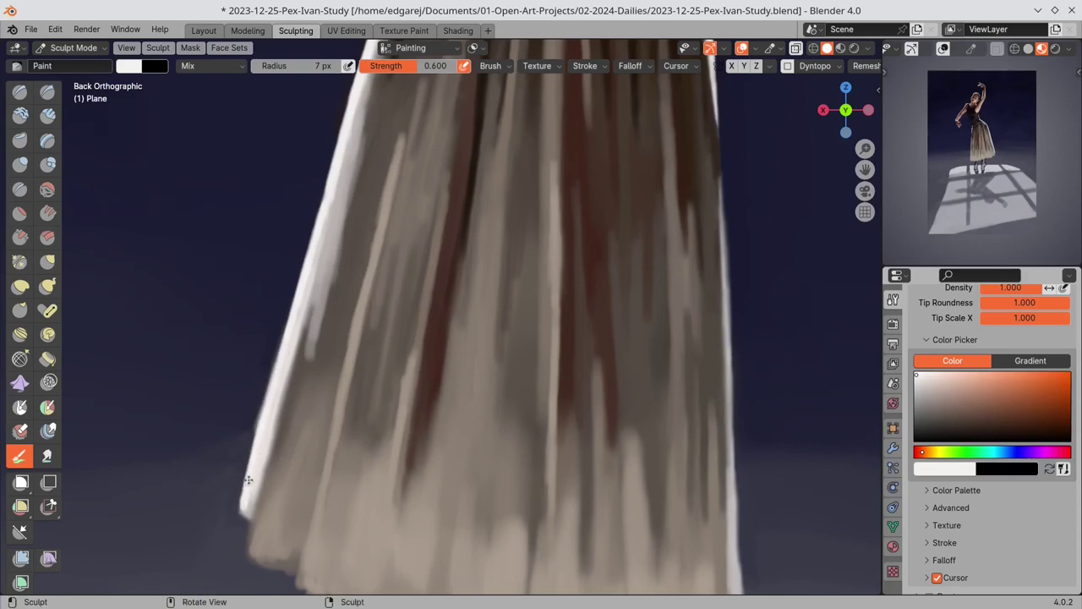
middle_click_drag(690, 454, 666, 326, "shift")
left_click_drag(707, 364, 713, 446)
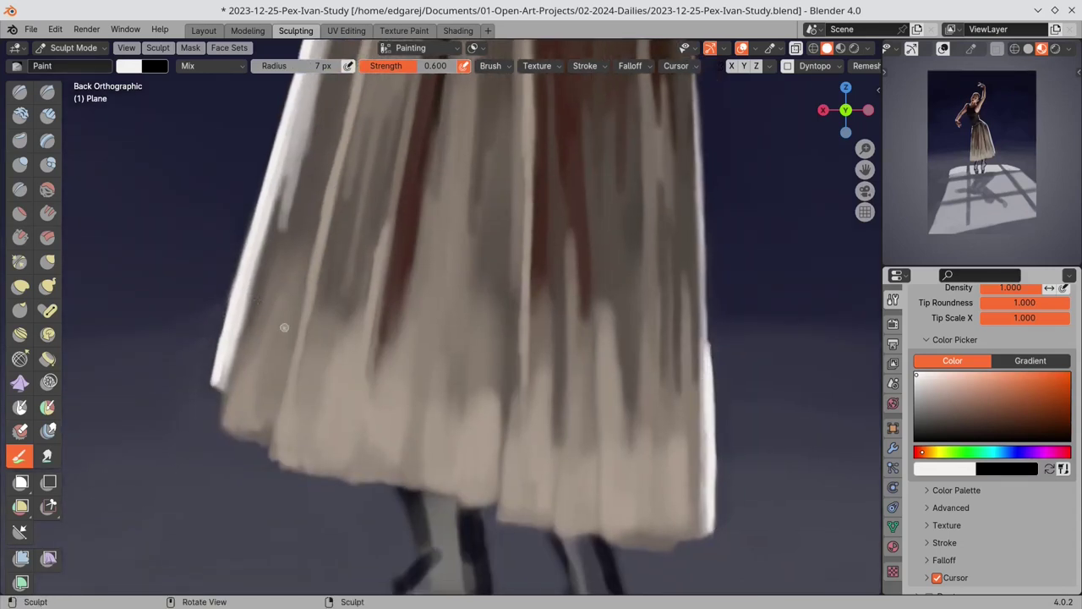
left_click_drag(215, 374, 213, 384)
- Clean up the background along both lower skirt edges with sampled dark blue-grey at 15 px
key("s")
left_click_drag(717, 352, 723, 464)
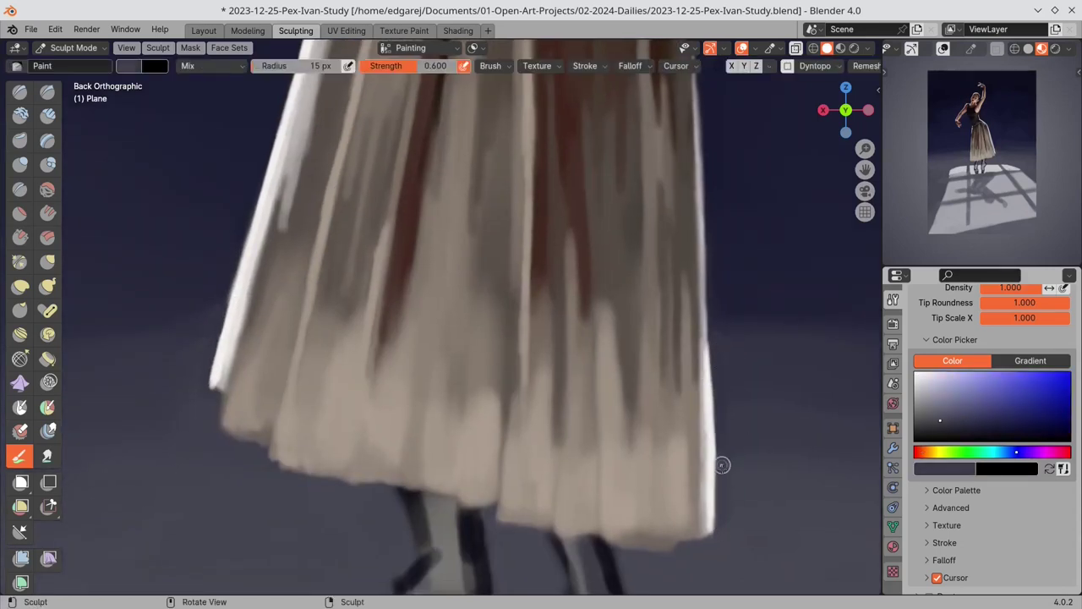
key("s")
mouse_move(187, 367)
left_mouse_down()
mouse_move(206, 390)
mouse_move(218, 314)
left_mouse_up()
key("s")
key("s")
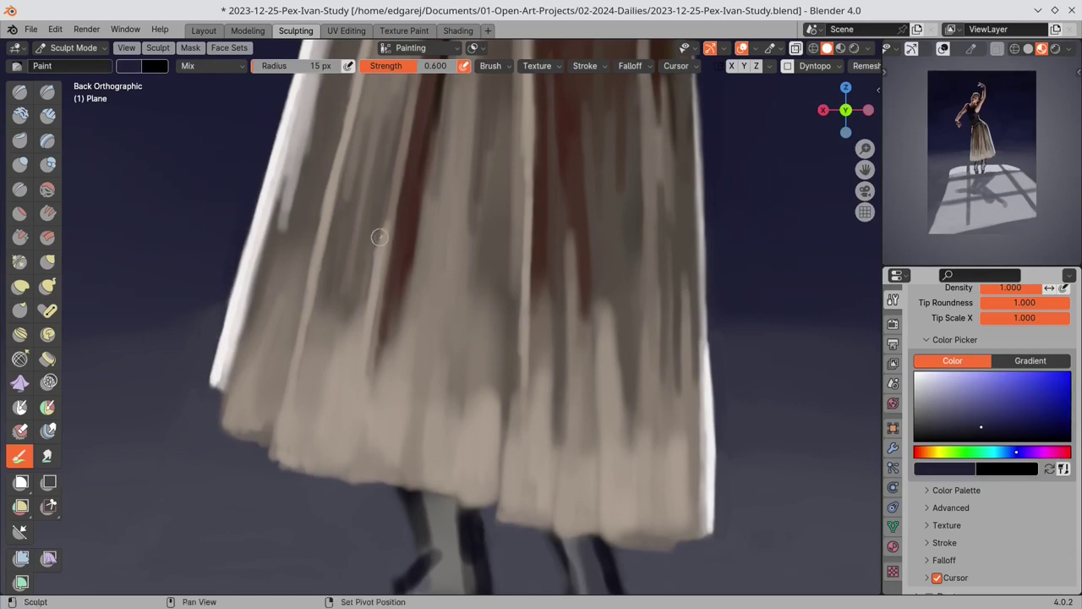
- Save the painting file
middle_click_drag(380, 237, 411, 523, "shift")
key("s")
key("ctrl+s")
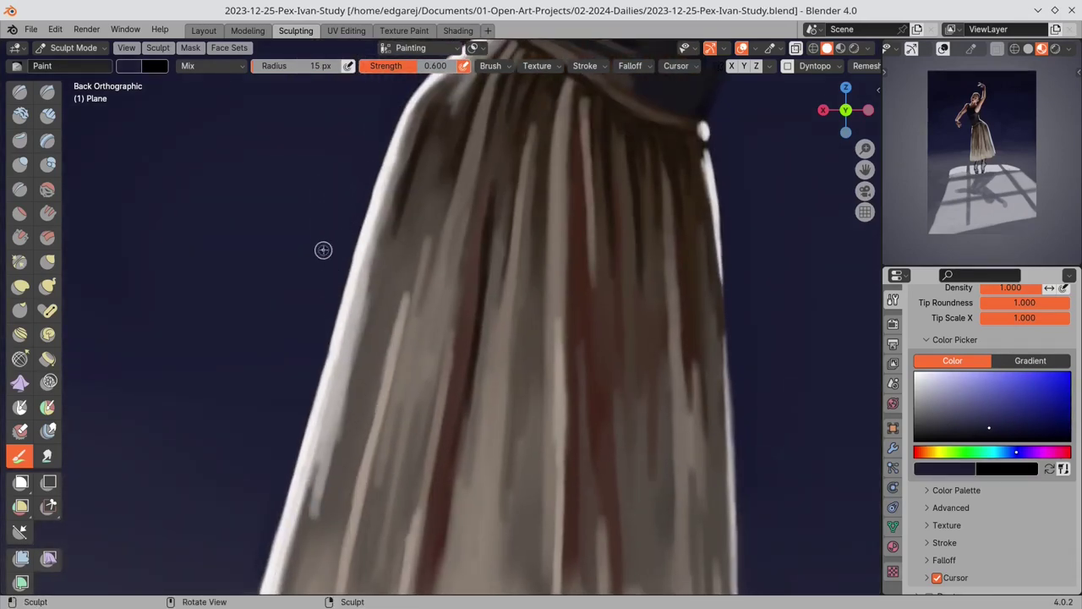
- Block in both lower legs and feet below the skirt hem with dark plum
middle_click_drag(583, 357, 592, 332, "ctrl")
middle_click_drag(508, 584, 541, 262, "shift")
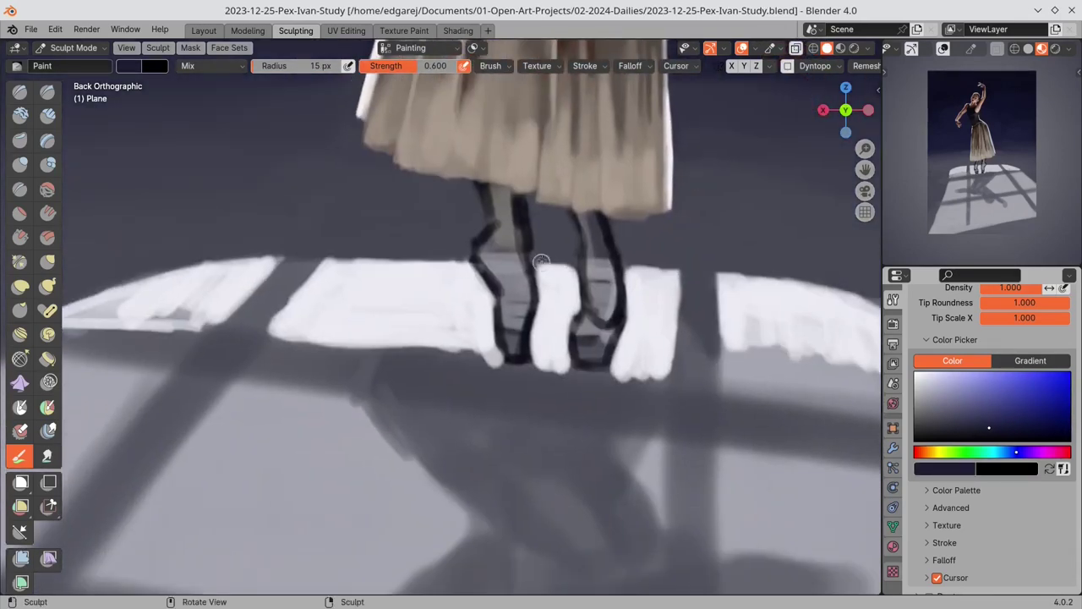
left_click_drag(928, 454, 1055, 453)
left_click_drag(996, 421, 998, 429)
left_click_drag(497, 191, 508, 235)
mouse_move(512, 257)
left_mouse_down()
mouse_move(499, 259)
mouse_move(507, 251)
mouse_move(518, 346)
left_mouse_up()
left_click_drag(607, 365, 603, 293)
- Paint muted mauve along the edges of both legs and feet at 6 px, covering the black outlines
left_click_drag(925, 430, 935, 402)
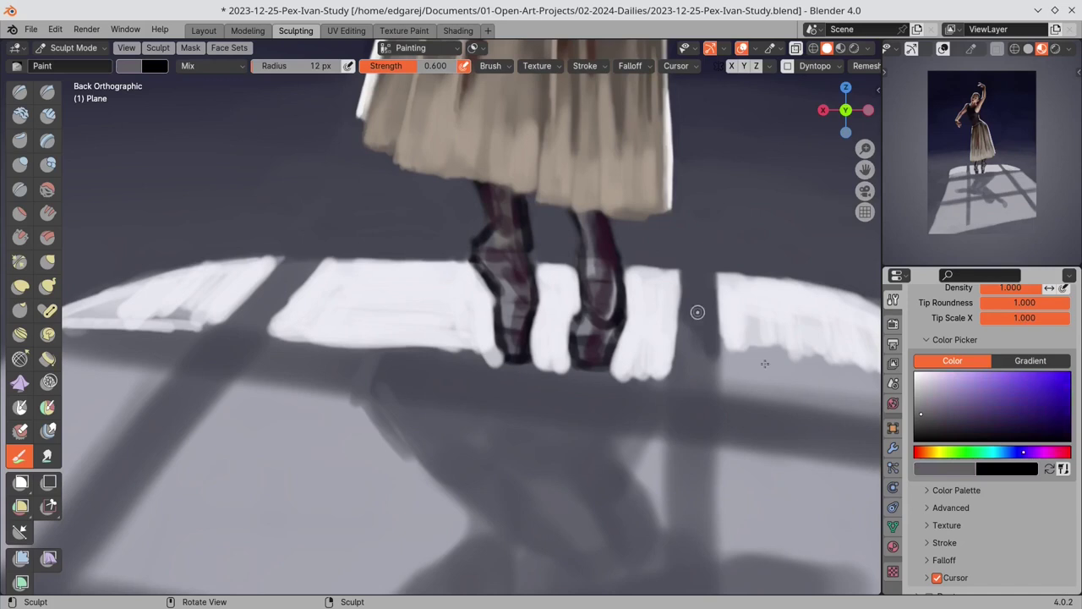
key("f")
left_click(594, 226)
left_click_drag(605, 218, 612, 256)
key("f")
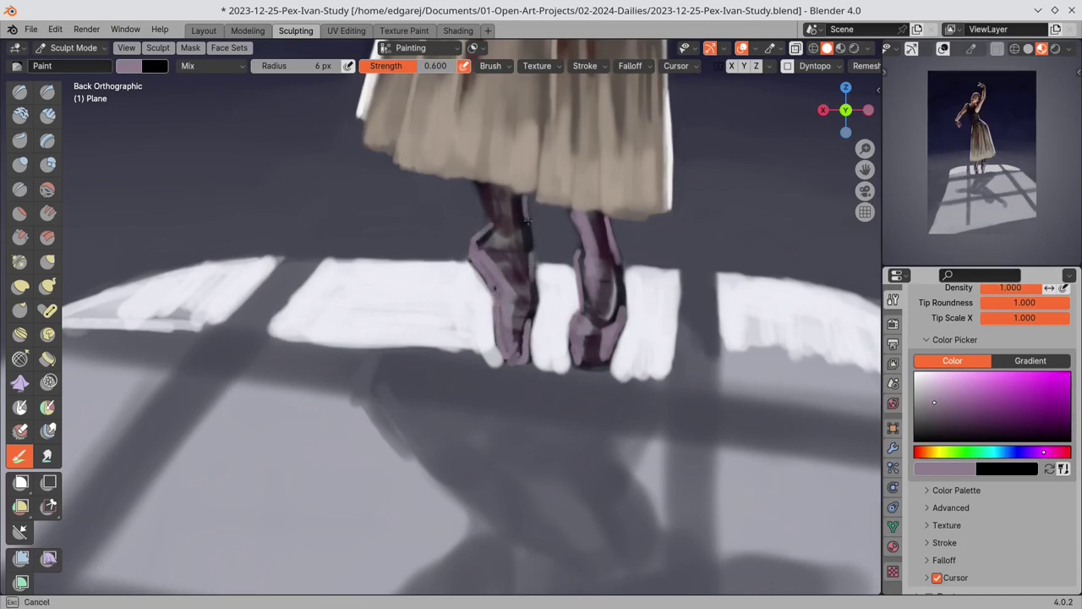
key("s")
key("s")
key("s")
key("s")
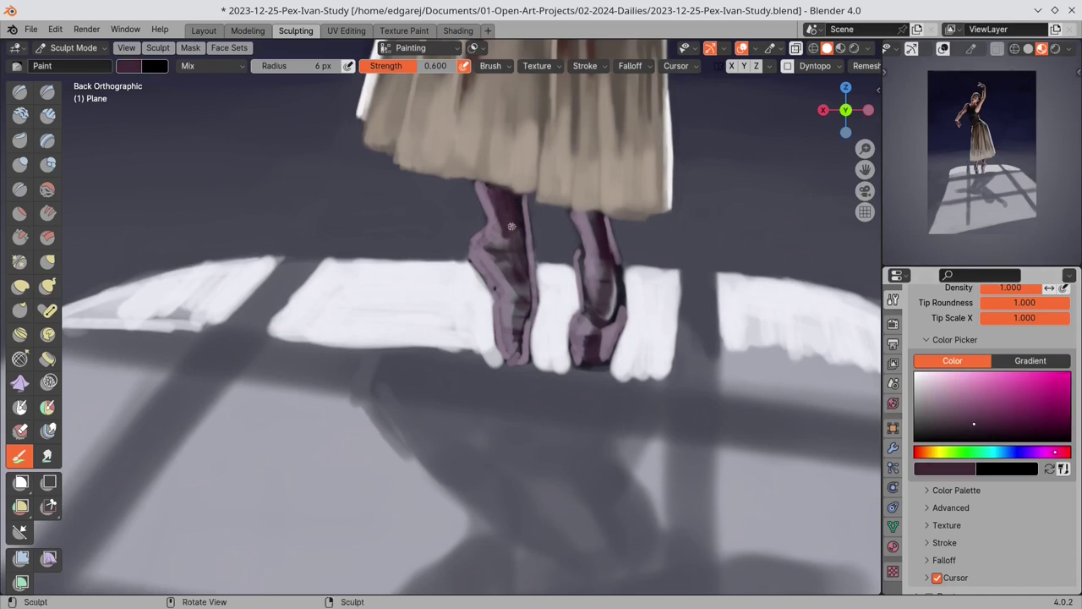
- Fill the left lower leg below the hem with sampled dark plum tones using a brush of up to 15 px
key("s")
left_click_drag(511, 230, 496, 249)
key("s")
key("s")
key("f")
left_click(521, 210)
key("s")
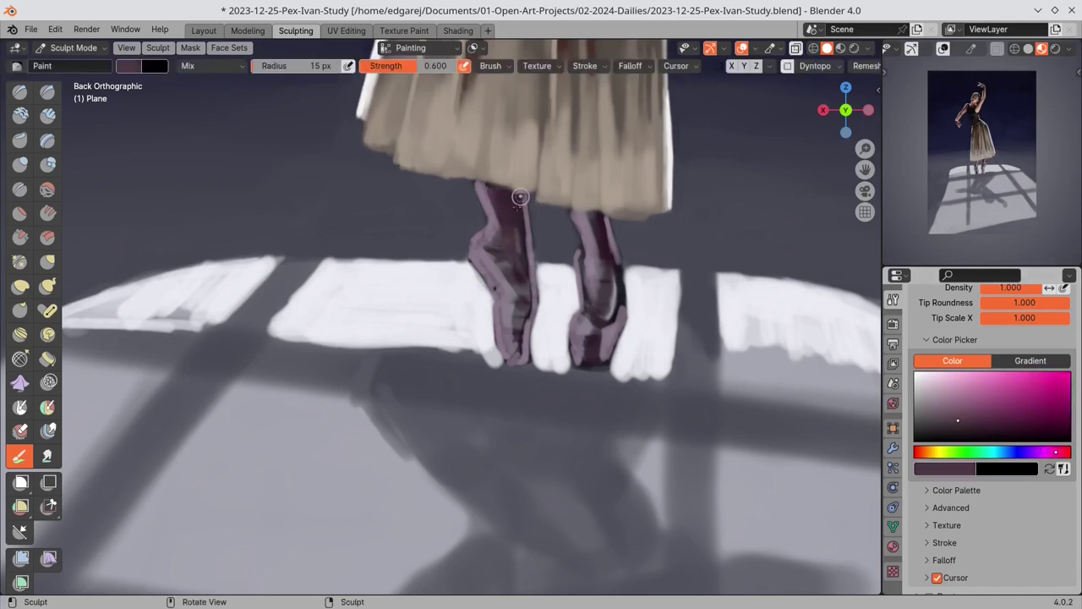
key("s")
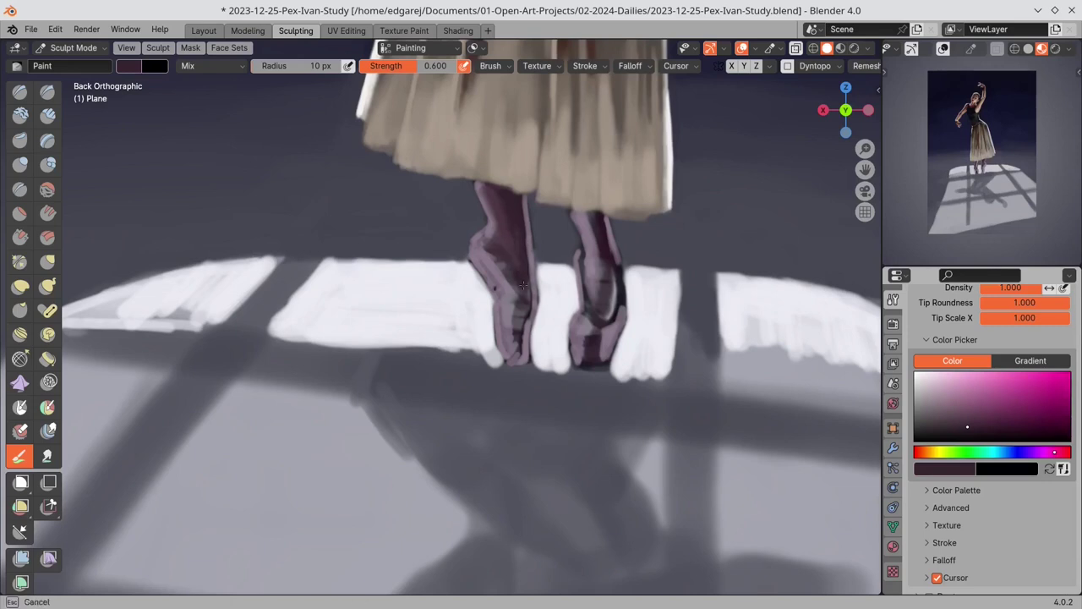
- Blend the left ankle and foot with sampled plum tones at 10 px and save the file
left_click_drag(524, 285, 523, 296)
mouse_move(483, 247)
left_mouse_down()
mouse_move(509, 284)
mouse_move(517, 348)
mouse_move(506, 285)
mouse_move(492, 277)
mouse_move(523, 324)
left_mouse_up()
key("s")
key("s")
key("s")
key("s")
key("s")
key("ctrl+s")
key("s")
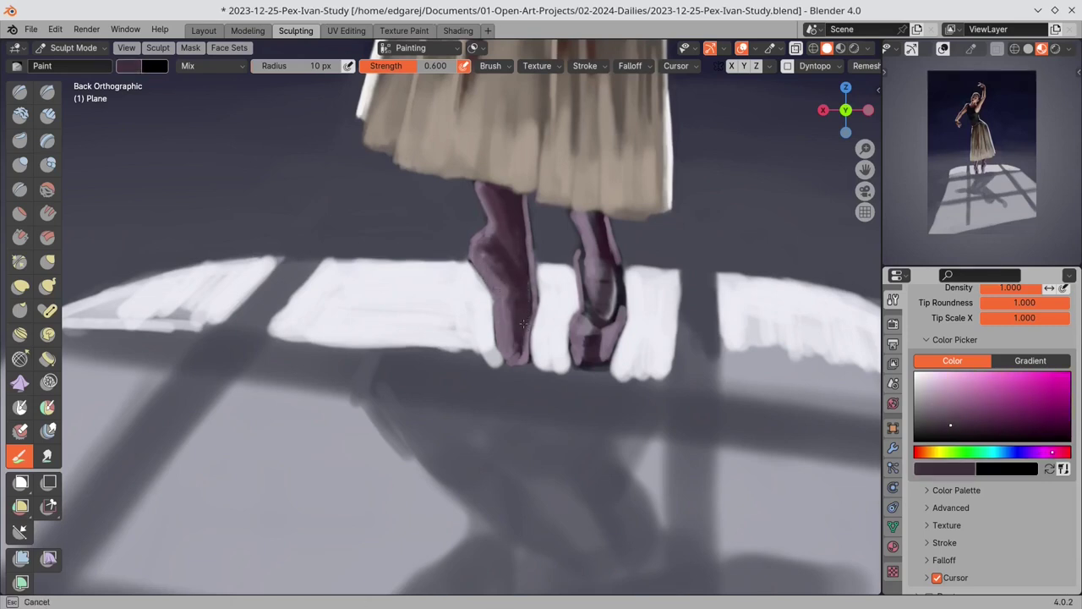
key("s")
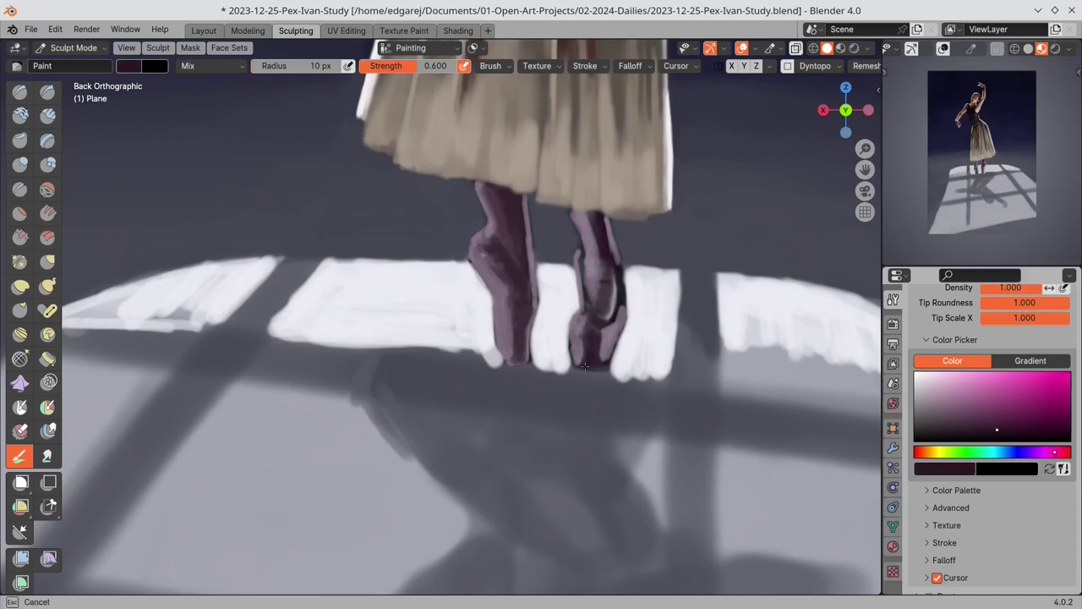
- Cover the black outline of the right foot and calf with sampled plum tones, reducing the brush to 7 px
key("s")
mouse_move(610, 315)
left_mouse_down()
mouse_move(615, 254)
mouse_move(620, 274)
left_mouse_up()
key("s")
key("f")
left_click(625, 291)
key("s")
key("s")
key("s")
key("s")
key("s")
key("s")
key("s")
key("s")
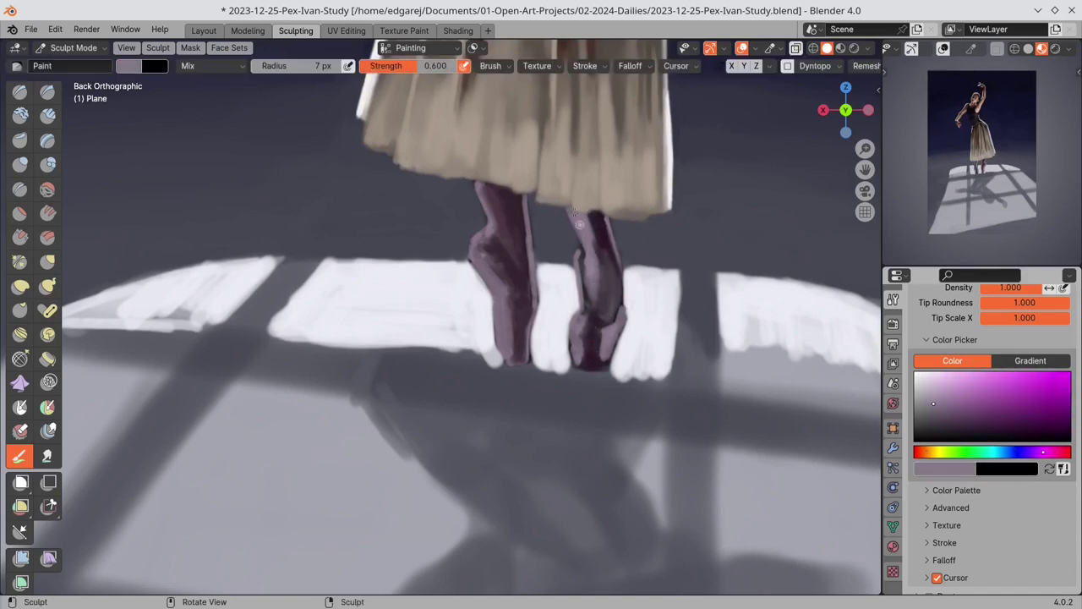
- Blend the right calf from the hem to the ankle with sampled mauve and plum tones at 7 px
key("s")
mouse_move(601, 223)
left_mouse_down()
mouse_move(608, 235)
mouse_move(583, 303)
mouse_move(595, 320)
mouse_move(619, 290)
left_mouse_up()
key("s")
key("s")
key("s")
key("s")
key("s")
- Refine the shading and contour of the right foot with sampled plum tones at 5 px and save the file
key("bracketleft")
key("bracketleft")
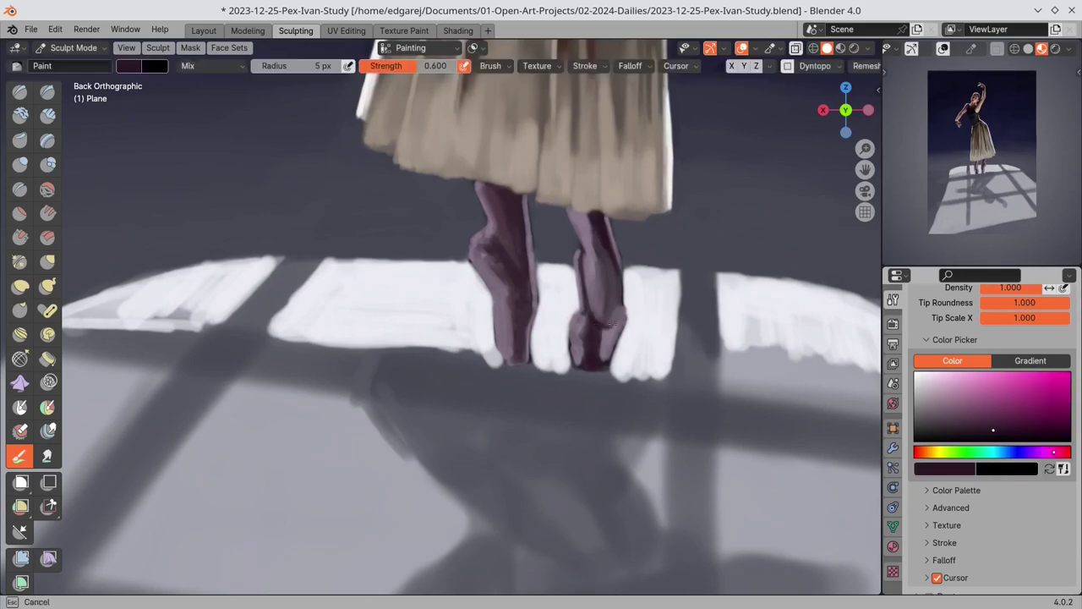
key("s")
mouse_move(618, 365)
left_mouse_down()
mouse_move(606, 306)
mouse_move(592, 328)
left_mouse_up()
key("s")
key("s")
left_click_drag(578, 275, 578, 313)
key("s")
key("ctrl+s")
key("s")
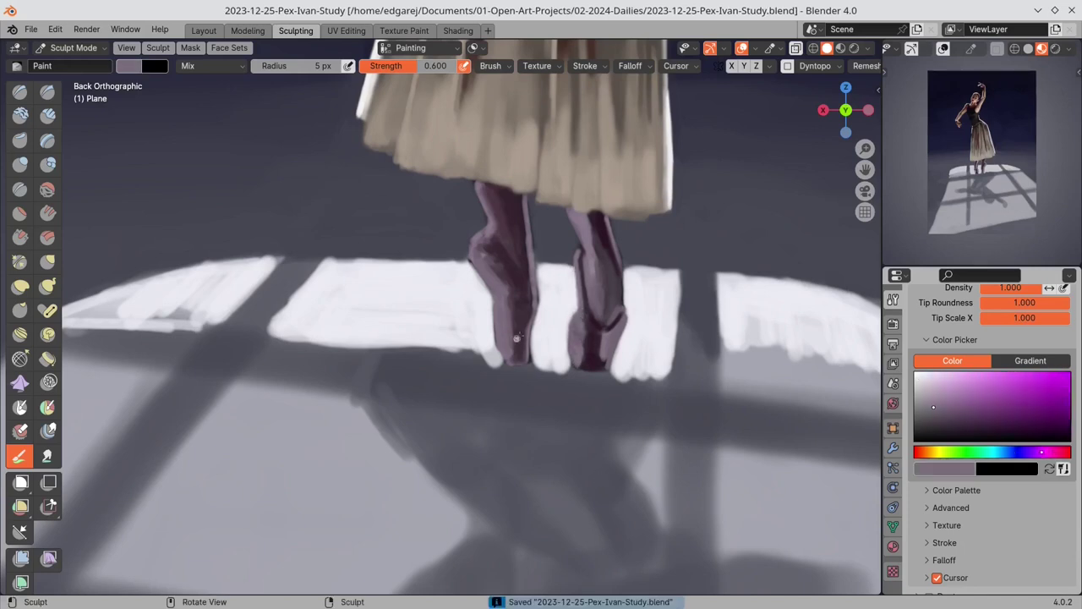
- Model the left foot's heel, arch and toe with sampled mauve and plum tones at 5 px and save the file
left_click_drag(517, 338, 534, 306)
key("s")
key("s")
mouse_move(475, 260)
left_mouse_down()
mouse_move(472, 241)
mouse_move(490, 231)
mouse_move(515, 252)
left_mouse_up()
key("s")
key("s")
key("s")
key("s")
key("s")
key("s")
key("s")
key("s")
left_click_drag(532, 327, 532, 347)
key("ctrl+s")
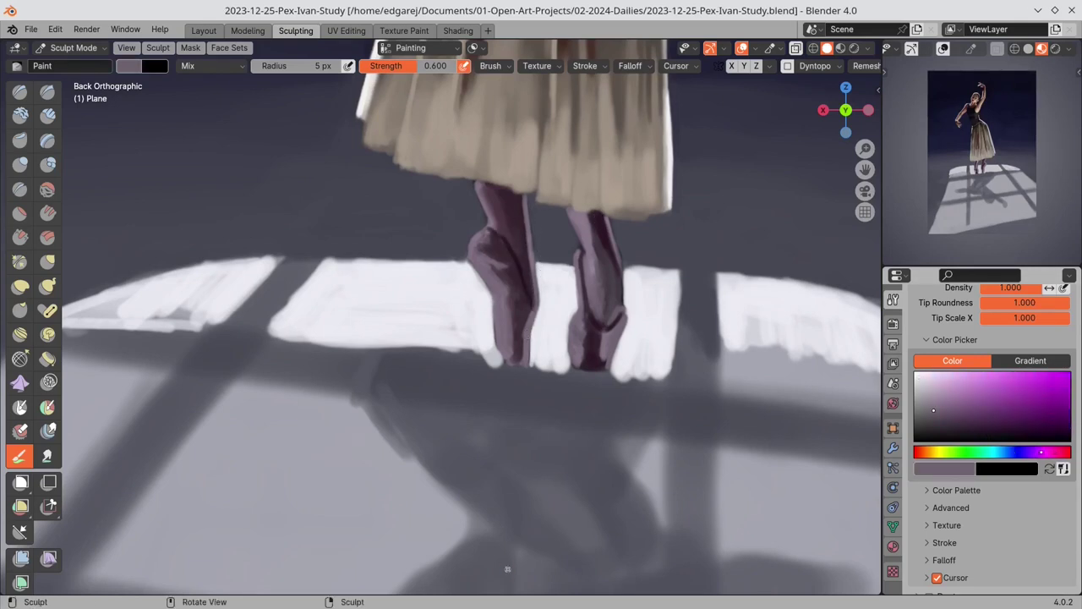
- Paint warm beige-grey highlights on the heel, sole and toes of the feet at 5 px
left_click(924, 454)
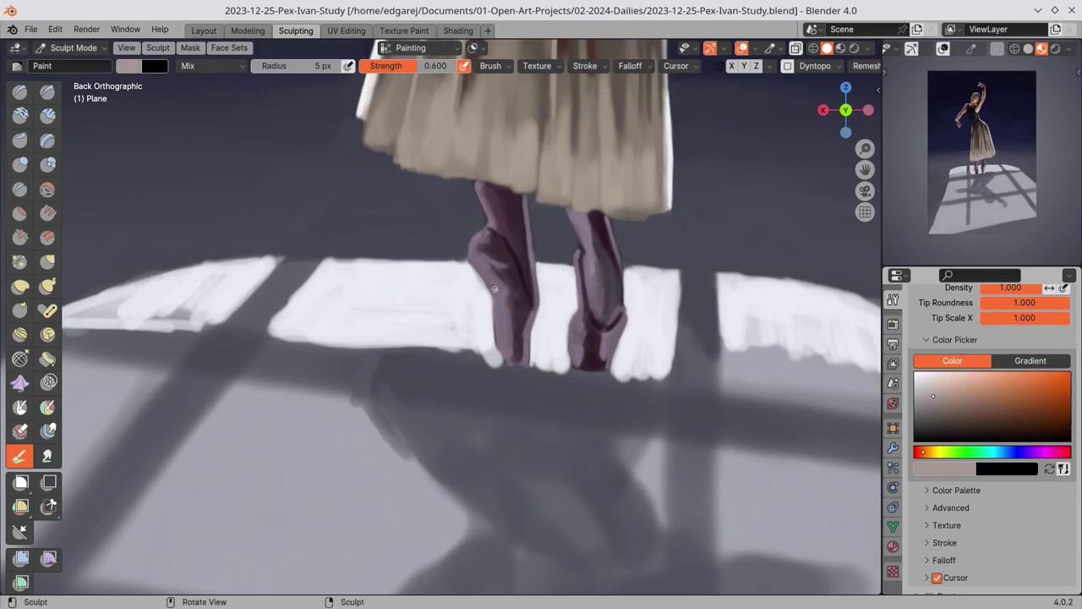
left_click_drag(493, 288, 471, 235)
left_click_drag(511, 312, 499, 349)
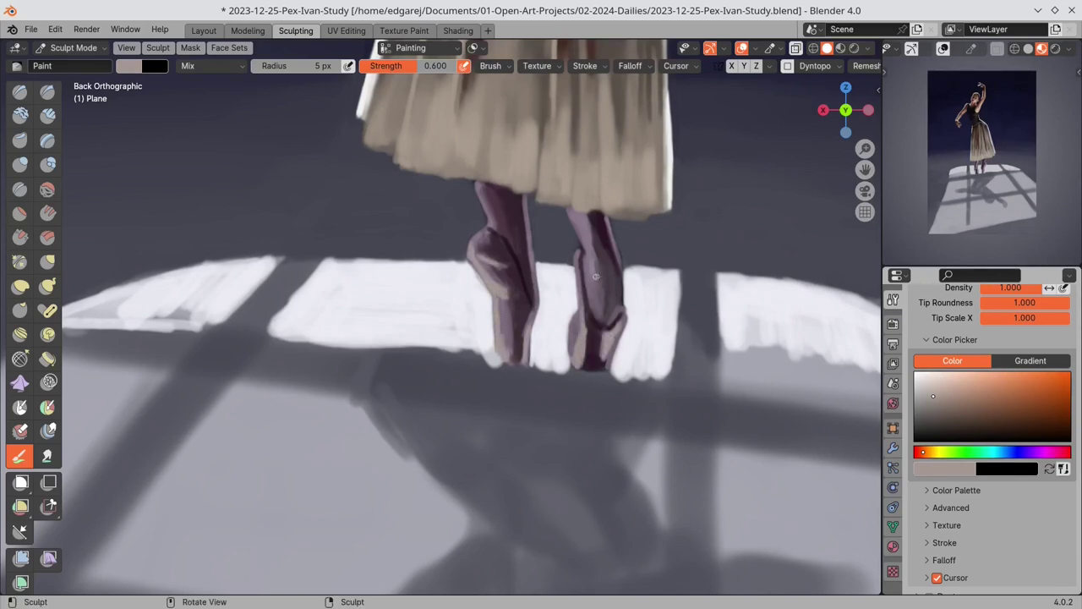
- Deepen the shadows on the right foot and left lower leg with dark reddish brown at 9 px
key("shift+x")
left_click(918, 454)
key("f")
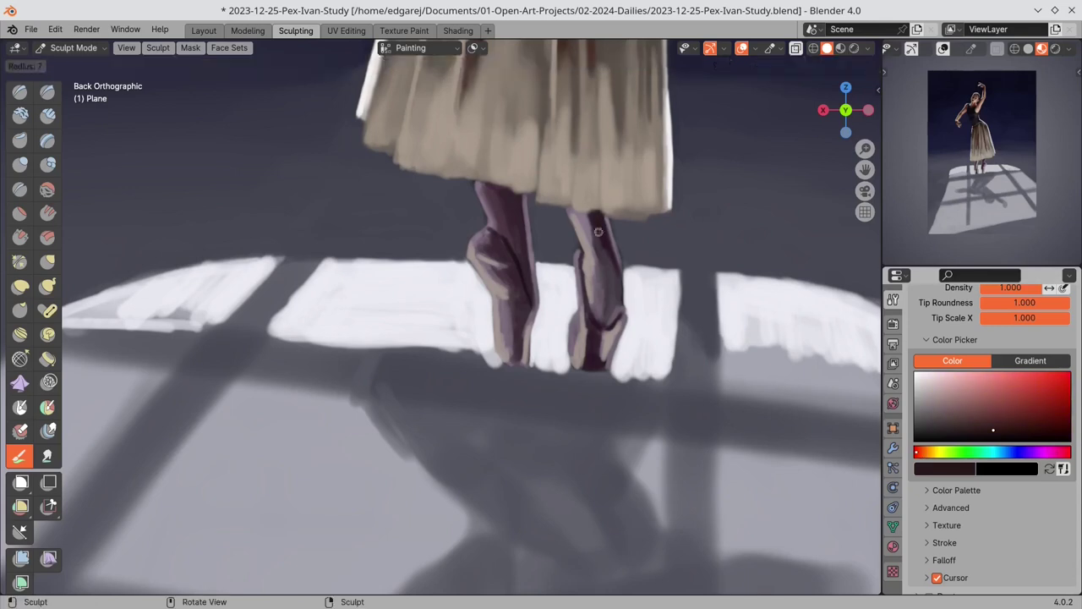
left_click(1000, 433)
left_click_drag(585, 310, 585, 340)
key("s")
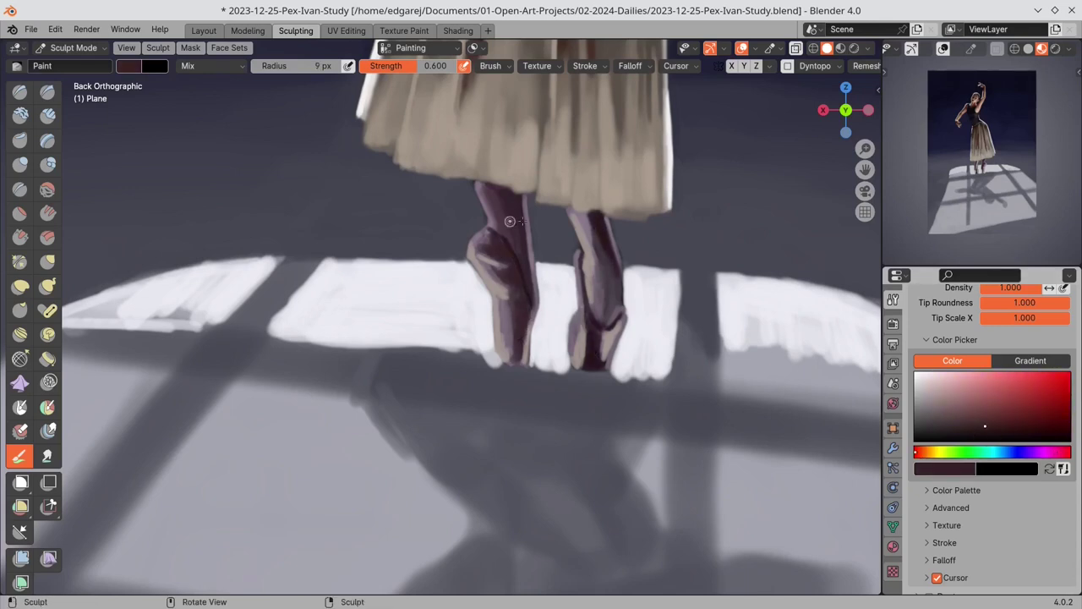
key("s")
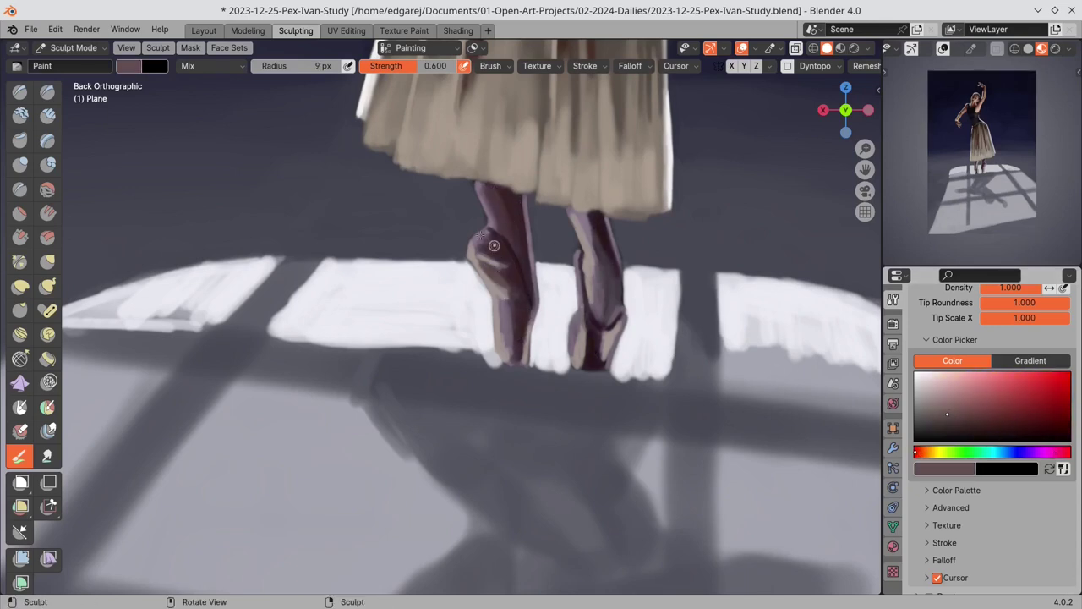
- Shade the left foot's arch and toe with sampled warm brown tones, reducing the brush to 6 px, and save the file
key("s")
left_click_drag(534, 311, 525, 362)
key("f")
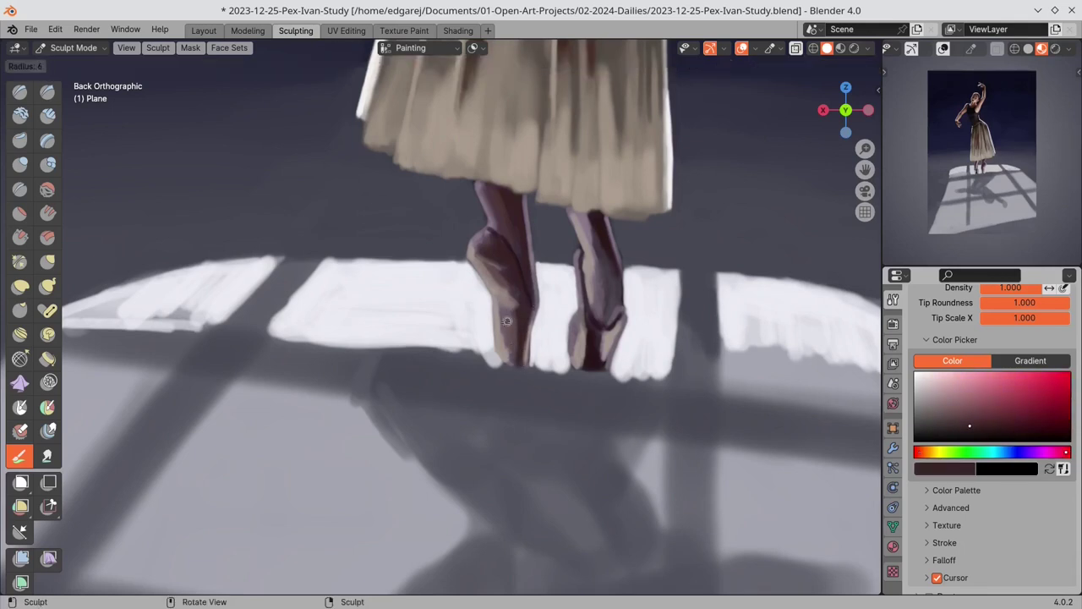
left_click(510, 284)
key("s")
key("s")
key("s")
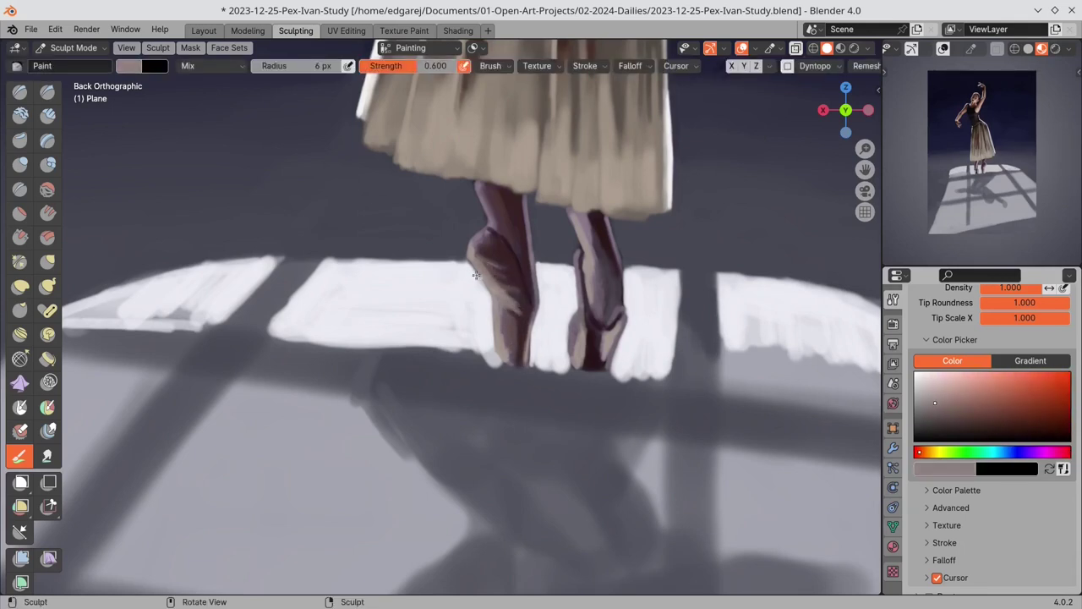
key("s")
key("s")
key("ctrl+s")
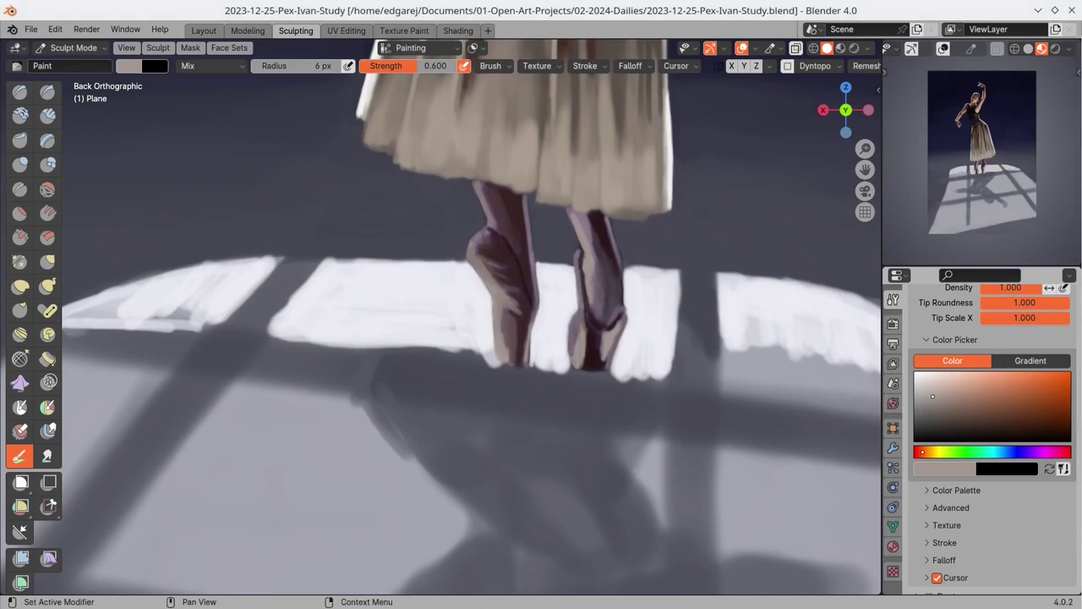
- Trim the edge of the right ankle with near-white sampled from the floor light at 3 px
scroll(327, 387, "down", 2)
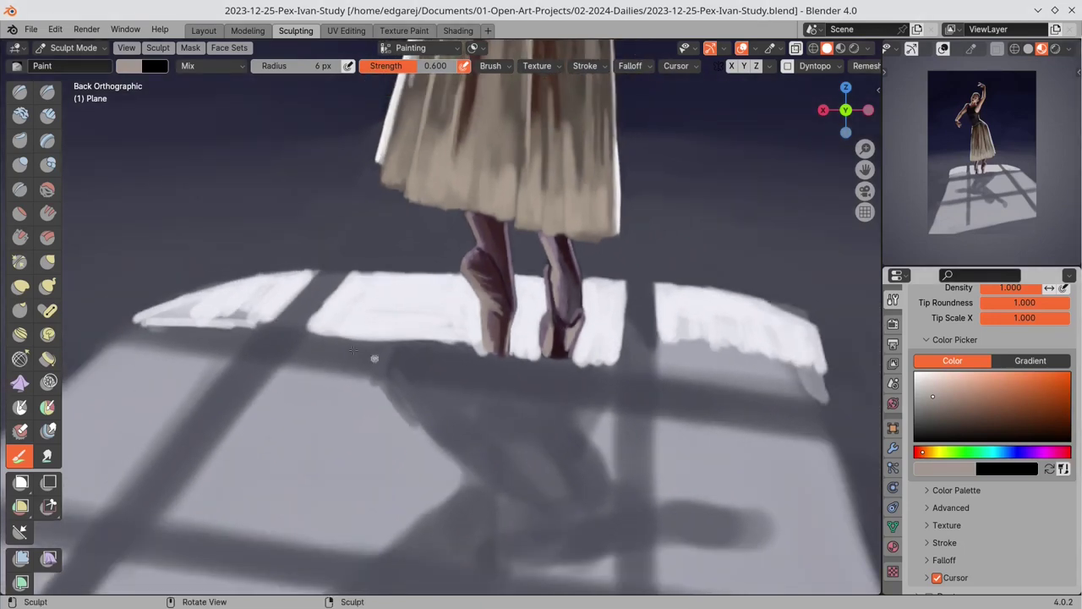
key("f")
left_click(382, 317)
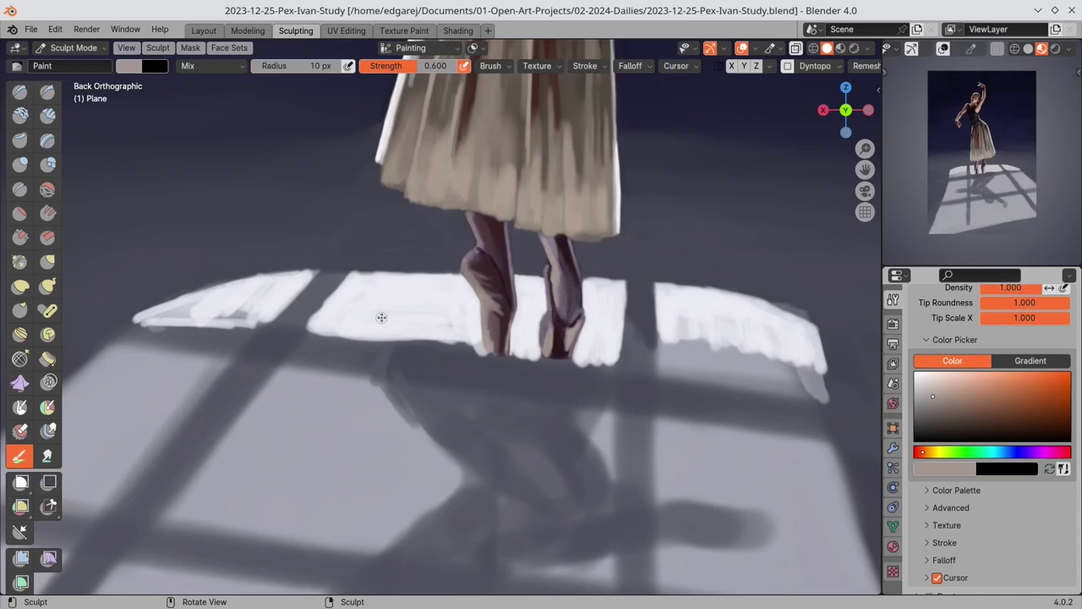
key("f")
left_click(589, 307)
key("s")
left_click_drag(581, 302, 583, 312)
key("s")
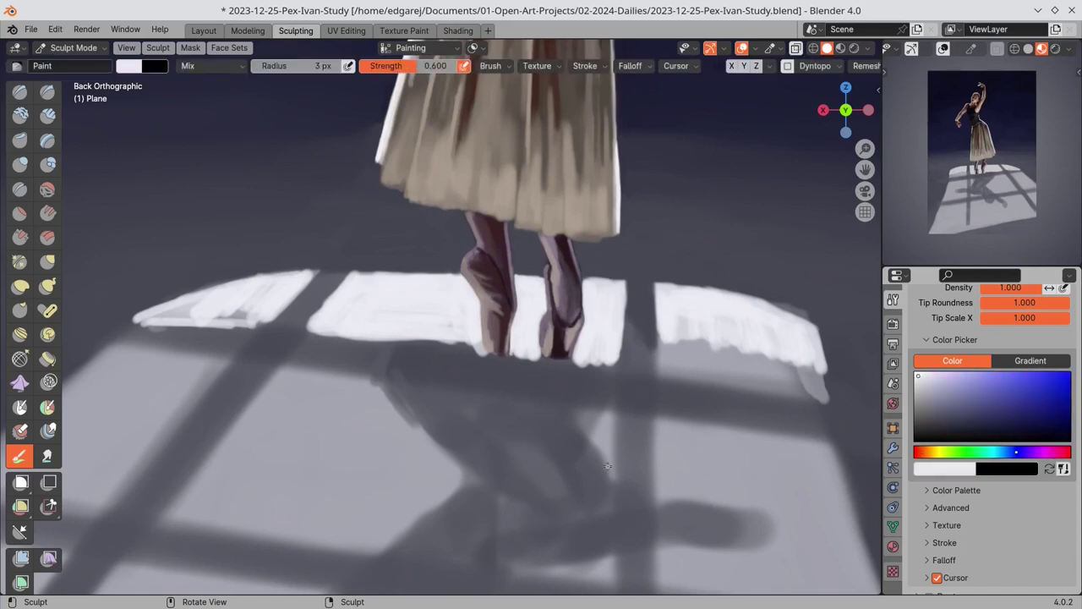
- Extend the lower edge of the middle window-light patch around the feet in near-white at 12 px
key("f")
left_click(338, 347)
left_click_drag(323, 329, 433, 347)
key("f")
left_click_drag(365, 356, 534, 360)
left_click(524, 350)
left_click_drag(586, 361, 594, 368)
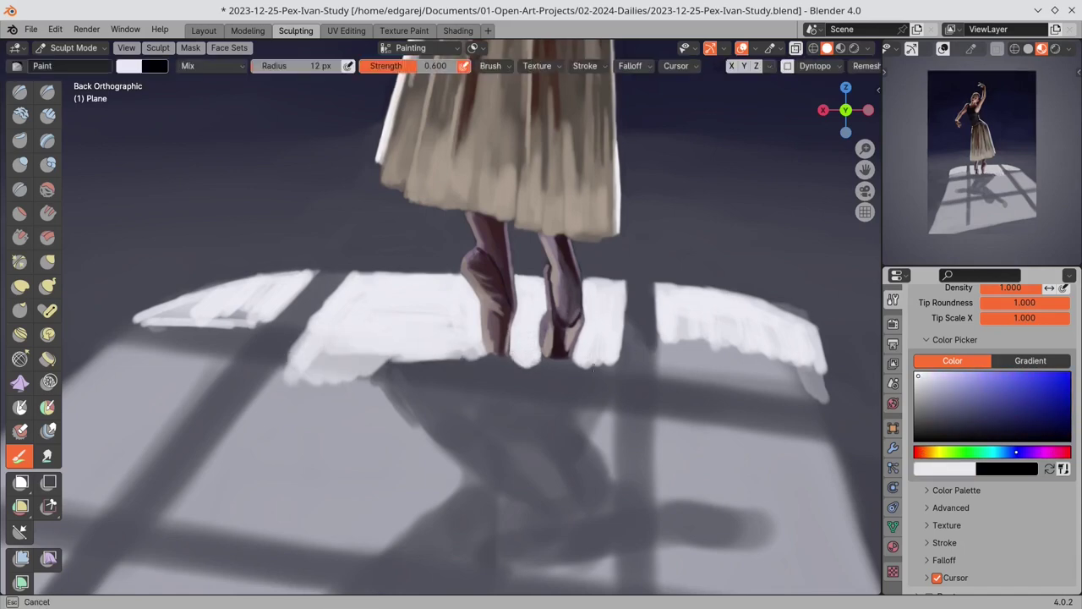
- Sharpen the left window-light patch's upper edge at 8 px and extend it downward in near-white at 16 px
key("f")
left_click(526, 279)
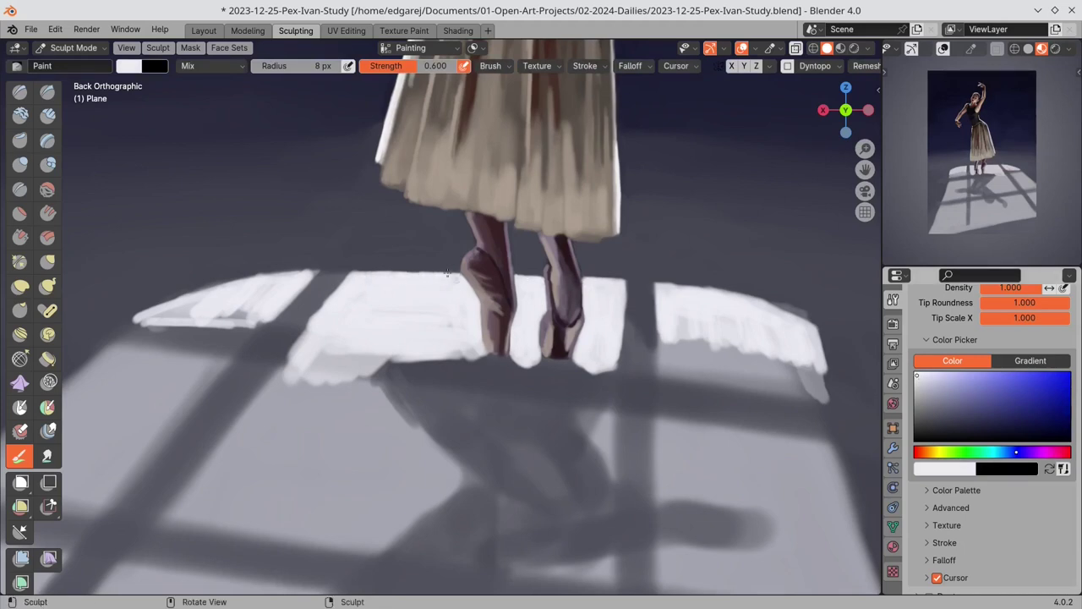
left_click_drag(138, 320, 318, 272)
mouse_move(236, 311)
left_mouse_down()
mouse_move(157, 324)
mouse_move(93, 364)
left_mouse_up()
key("f")
left_click(209, 344)
left_click_drag(173, 330, 133, 361)
left_click_drag(220, 329, 178, 359)
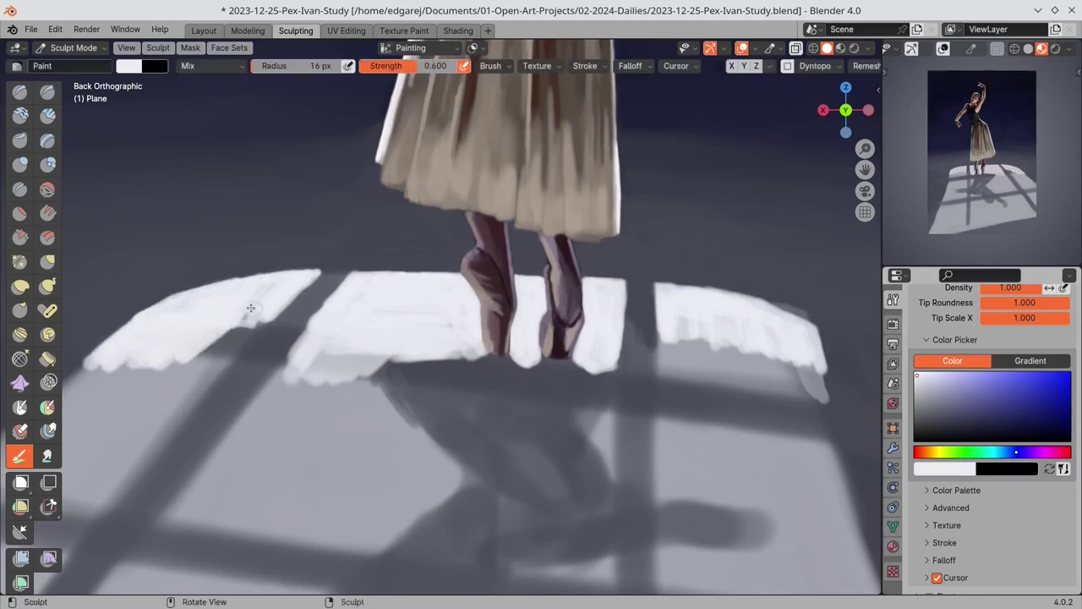
left_click_drag(281, 305, 198, 364)
mouse_move(277, 315)
left_mouse_down()
mouse_move(161, 368)
mouse_move(199, 365)
left_mouse_up()
left_click_drag(303, 293, 277, 318)
- Straighten the left and right edges of the middle window-light patch with near-white at 16 px
left_click_drag(333, 291, 283, 370)
left_click_drag(318, 309, 265, 386)
left_click_drag(621, 299, 622, 364)
- Extend the right window-light patch far down the floor, filling it with near-white strokes
left_click_drag(672, 338, 668, 400)
left_click_drag(814, 338, 842, 449)
left_click_drag(820, 389, 849, 467)
left_click_drag(802, 359, 832, 456)
left_click_drag(767, 358, 791, 443)
mouse_move(735, 331)
left_mouse_down()
mouse_move(698, 342)
mouse_move(748, 358)
left_mouse_up()
mouse_move(753, 364)
left_mouse_down()
mouse_move(683, 367)
mouse_move(685, 412)
left_mouse_up()
left_click_drag(705, 377, 705, 425)
left_click_drag(759, 360, 709, 377)
mouse_move(766, 379)
left_mouse_down()
mouse_move(709, 393)
mouse_move(669, 446)
left_mouse_up()
mouse_move(697, 415)
left_mouse_down()
mouse_move(700, 431)
mouse_move(766, 419)
mouse_move(787, 372)
left_mouse_up()
mouse_move(770, 409)
left_mouse_down()
mouse_move(804, 428)
mouse_move(858, 504)
left_mouse_up()
left_click_drag(830, 376, 856, 490)
left_click_drag(680, 419, 710, 458)
- Clean up the right patch's curved upper edge and the left diagonal window bar with a 7 px brush, and save the file
key("s")
left_click_drag(788, 294, 814, 325)
key("f")
left_click(793, 311)
key("s")
key("s")
key("ctrl+s")
left_click_drag(335, 266, 276, 327)
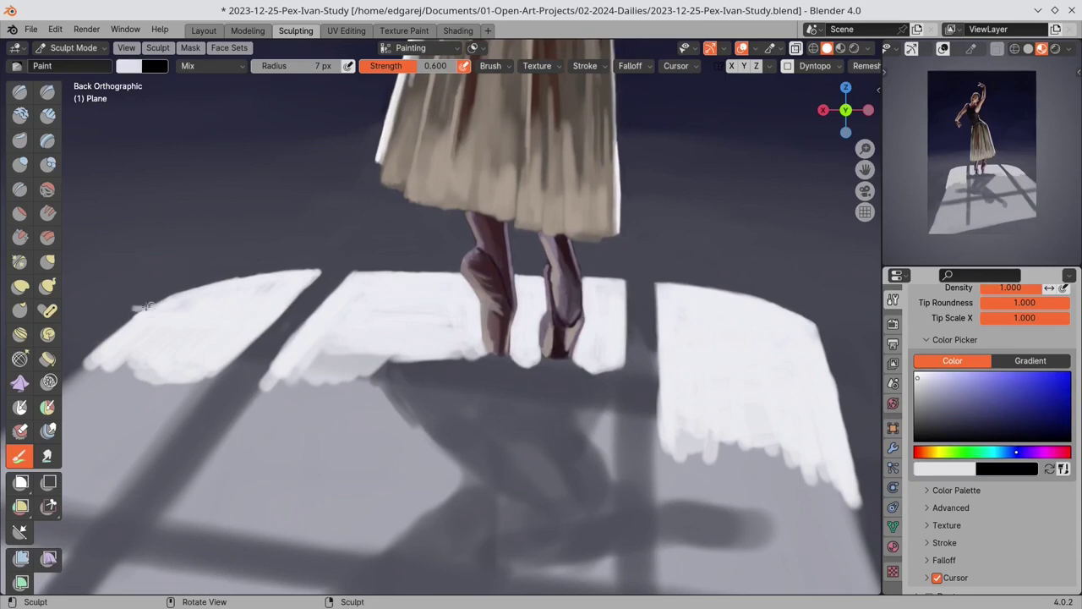
- Paint a thin dark grey horizontal window bar across all the light patches behind the feet at 7 px
left_click_drag(133, 311, 471, 311)
left_click_drag(133, 311, 474, 313)
left_click_drag(585, 316, 818, 334)
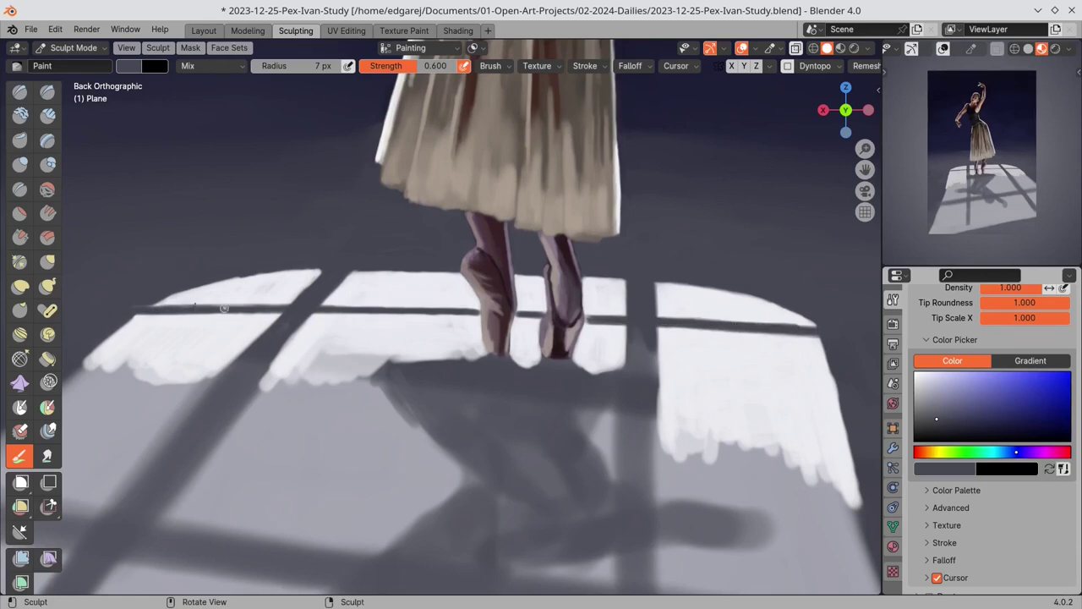
left_click_drag(224, 308, 470, 313)
left_click_drag(591, 321, 819, 332)
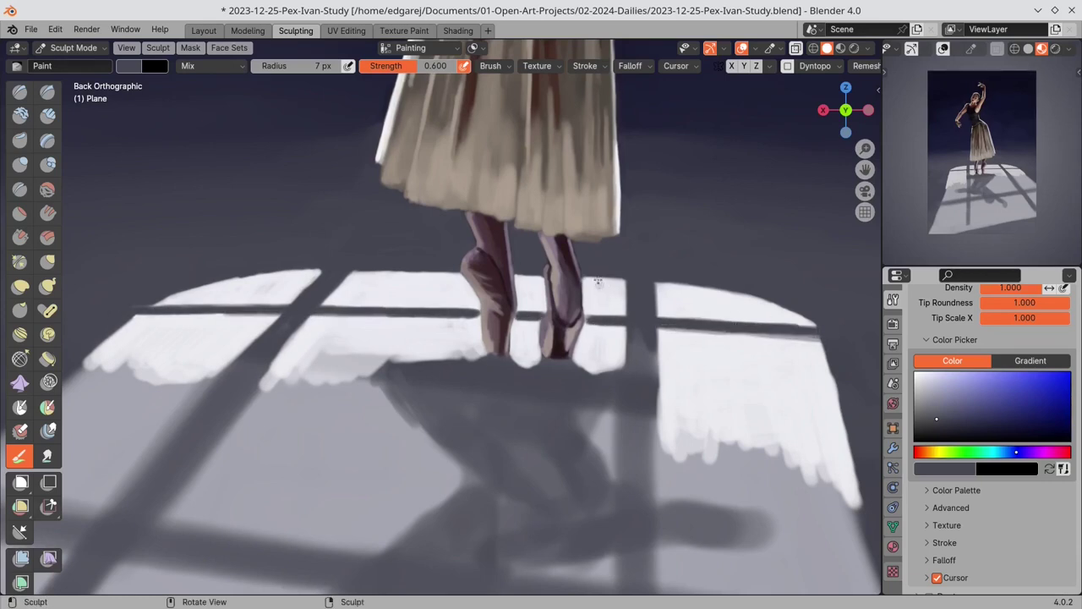
- Straighten the middle light patch's top edge and right corner, touch up the horizontal bar behind the feet at 4 px, and save the file
key("s")
left_click_drag(633, 278, 529, 279)
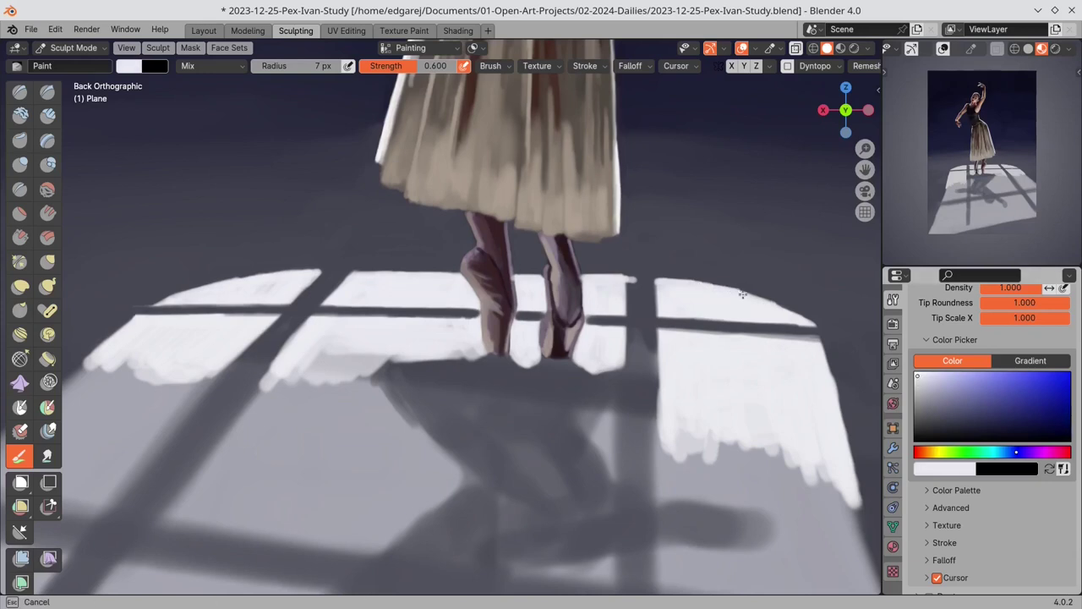
key("s")
left_click_drag(635, 261, 632, 288)
key("f")
left_click(520, 256)
key("s")
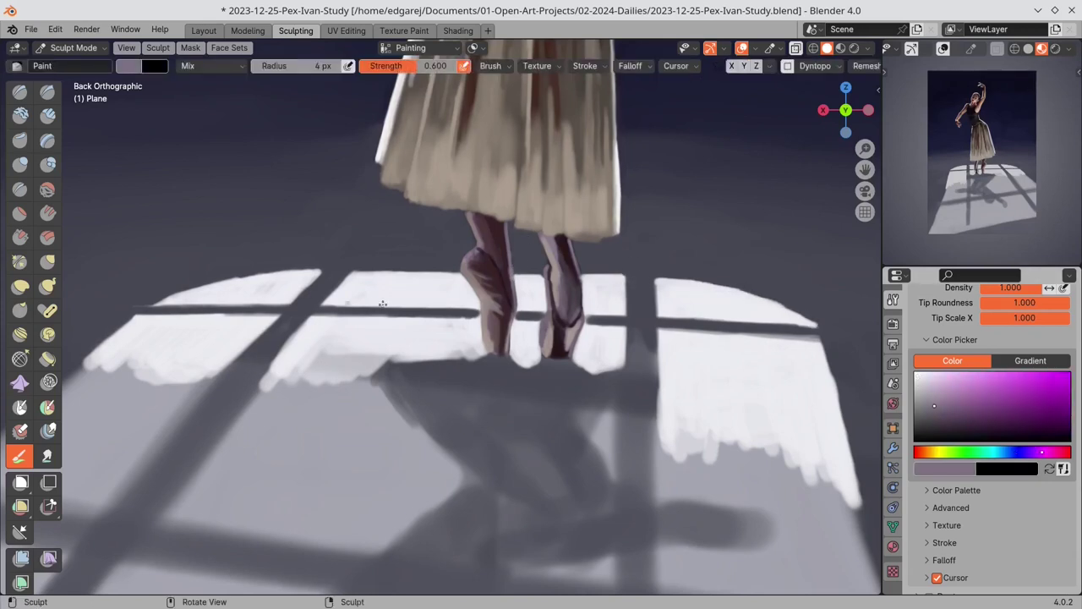
key("s")
key("s")
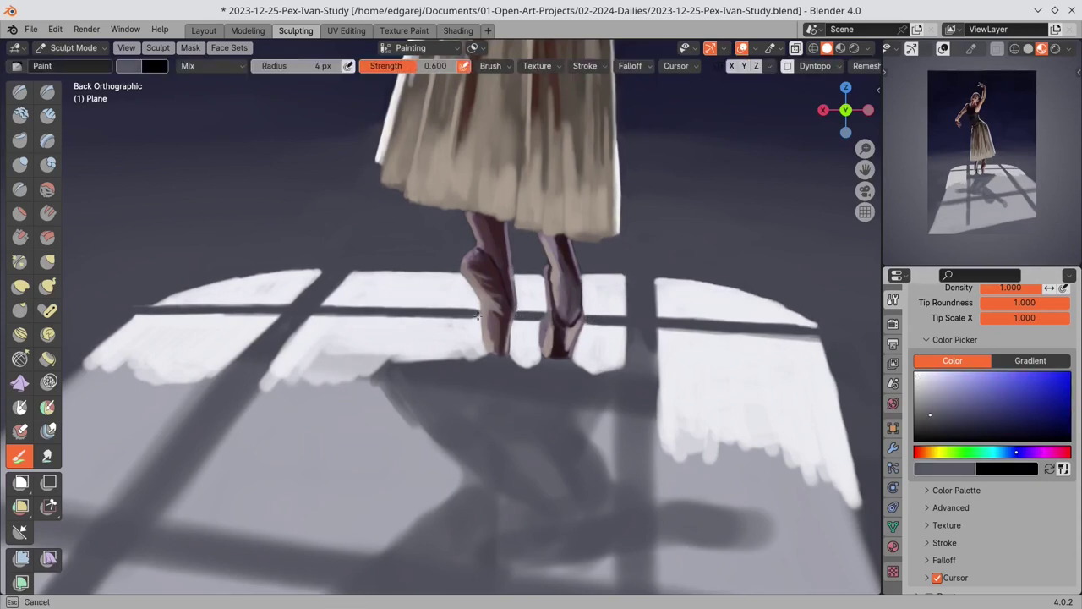
key("ctrl+s")
- Extend the diagonal left edge of the middle light patch down the floor with near-white strokes at 13 px
middle_click_drag(581, 358, 600, 259, "shift")
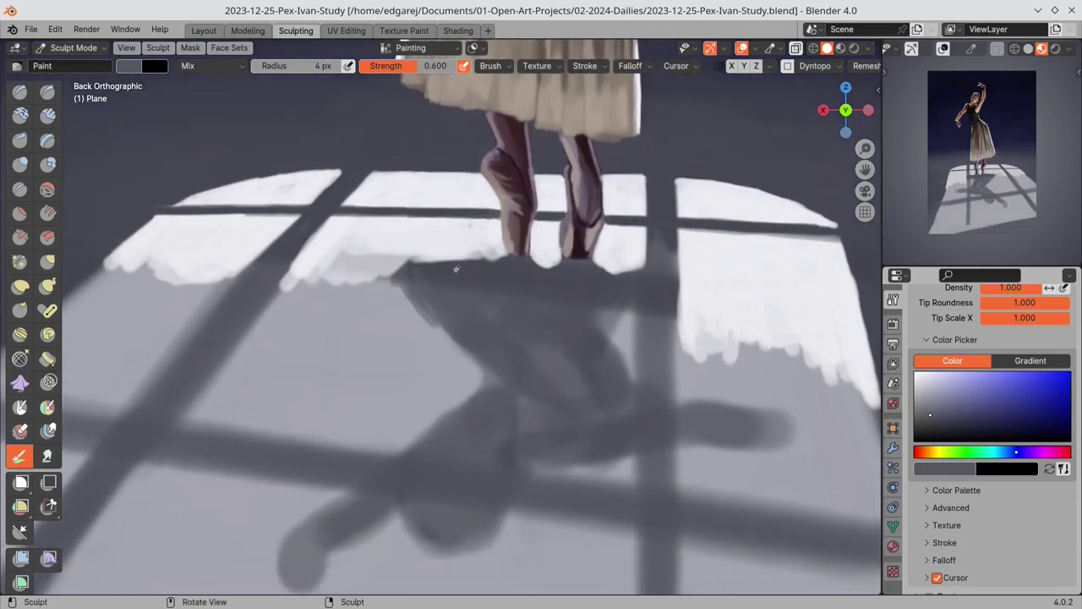
key("f")
left_click(375, 289)
key("s")
left_click_drag(322, 248, 208, 363)
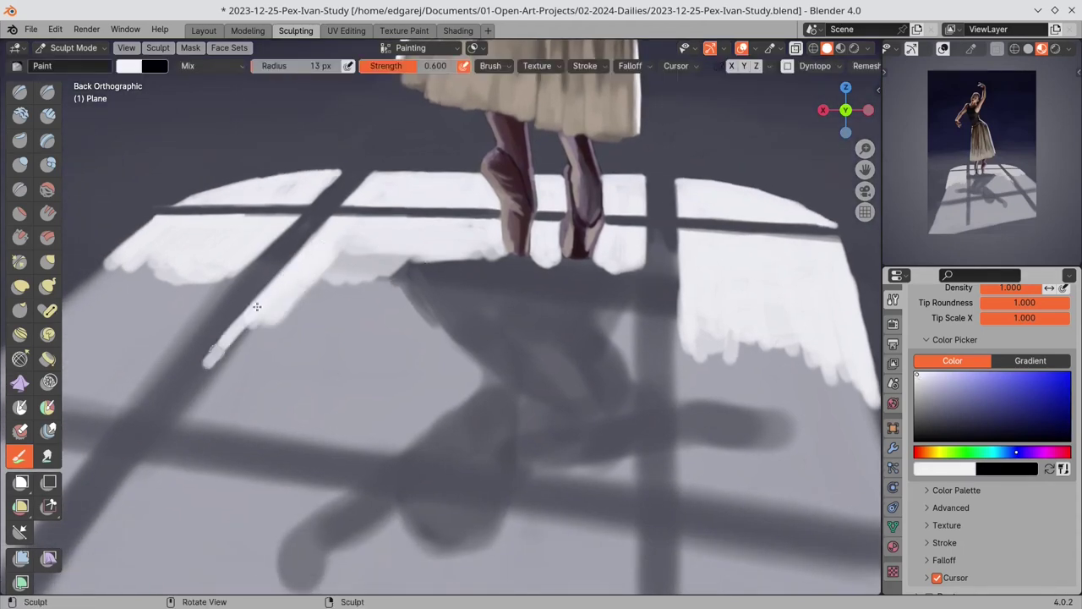
left_click_drag(259, 305, 167, 406)
- Fill the right light patch with near-white down to the canvas's lower corner, leaving the tip of the arm shadow dark
left_click_drag(691, 327, 688, 403)
left_click_drag(704, 318, 710, 403)
middle_click_drag(720, 476, 732, 393, "ctrl")
middle_click_drag(732, 391, 749, 318, "shift")
scroll(740, 224, "down", 1)
mouse_move(704, 201)
left_mouse_down()
mouse_move(807, 513)
mouse_move(840, 562)
mouse_move(752, 347)
mouse_move(727, 246)
left_mouse_up()
mouse_move(613, 218)
left_mouse_down()
mouse_move(633, 550)
mouse_move(694, 565)
left_mouse_up()
mouse_move(624, 241)
left_mouse_down()
mouse_move(648, 289)
mouse_move(710, 305)
mouse_move(716, 342)
left_mouse_up()
left_click_drag(627, 313, 634, 479)
key("f")
mouse_move(660, 327)
left_mouse_down()
mouse_move(628, 379)
mouse_move(710, 473)
mouse_move(733, 350)
mouse_move(786, 541)
left_mouse_up()
mouse_move(684, 503)
left_mouse_down()
mouse_move(635, 507)
mouse_move(648, 270)
mouse_move(508, 346)
left_mouse_up()
- Outline the floor light's bottom edge, fill the left patch, and rough in the shadow's lower contour with near-white at 15 px
key("f")
left_click(347, 451)
left_click_drag(176, 459, 304, 485)
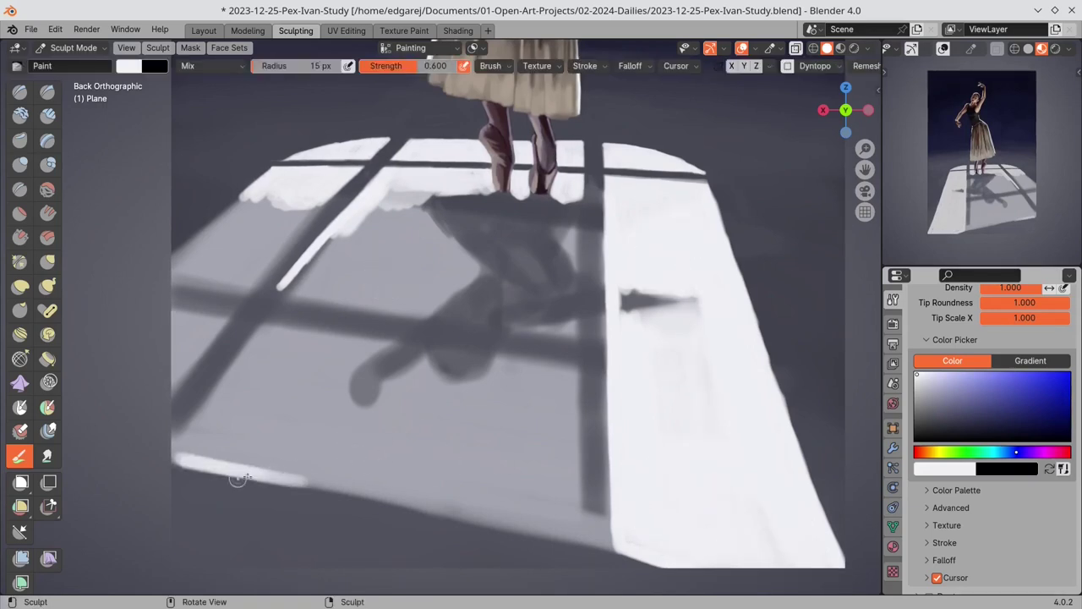
left_click_drag(237, 475, 655, 564)
left_click_drag(580, 546, 655, 565)
mouse_move(338, 491)
left_mouse_down()
mouse_move(567, 546)
mouse_move(508, 439)
mouse_move(576, 241)
mouse_move(575, 453)
mouse_move(385, 398)
mouse_move(287, 279)
mouse_move(245, 262)
mouse_move(315, 206)
mouse_move(194, 246)
mouse_move(253, 212)
mouse_move(264, 222)
left_mouse_up()
left_click_drag(166, 455, 195, 462)
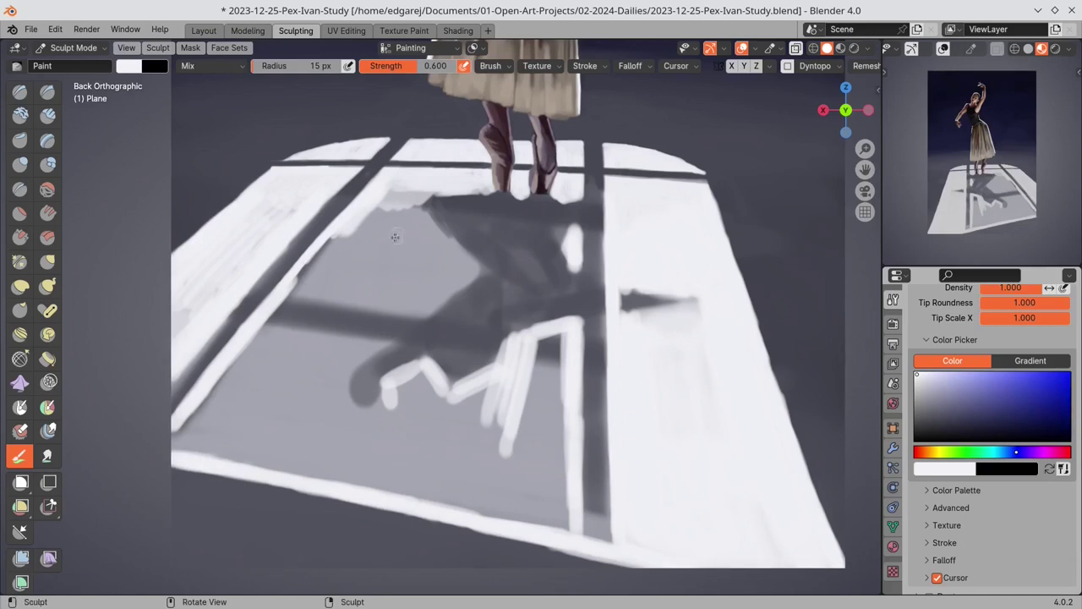
- Fill the remaining grey floor around the dancer's shadow with near-white at 31 px, saving the file along the way
key("f")
left_click(406, 240)
mouse_move(391, 199)
left_mouse_down()
mouse_move(378, 223)
mouse_move(427, 292)
mouse_move(389, 327)
mouse_move(401, 246)
mouse_move(287, 372)
mouse_move(253, 365)
mouse_move(270, 448)
left_mouse_up()
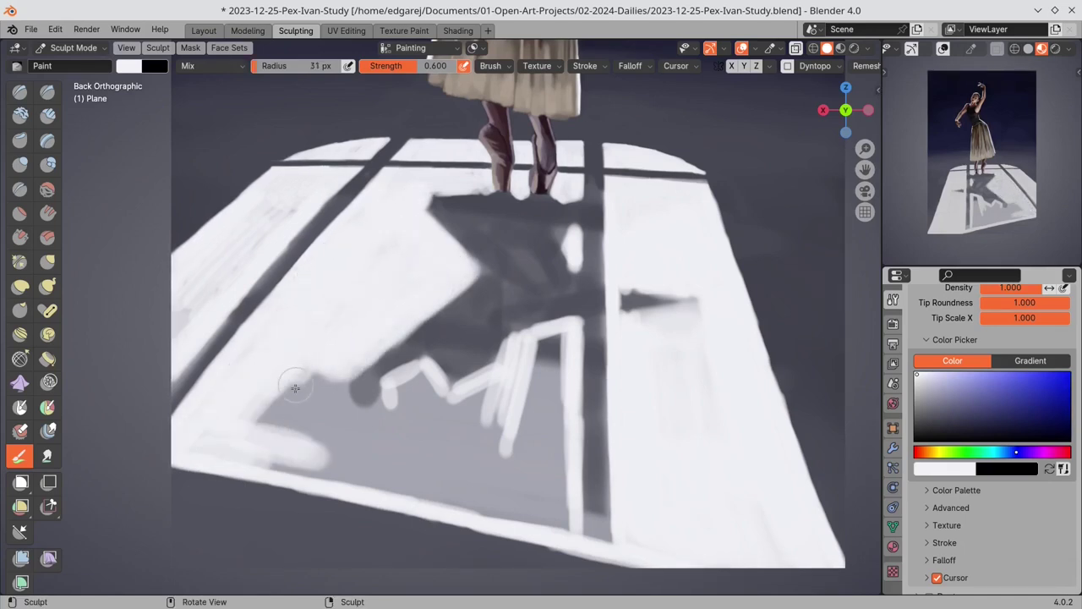
key("ctrl+s")
left_click_drag(313, 350, 295, 366)
mouse_move(322, 256)
left_mouse_down()
mouse_move(195, 389)
mouse_move(335, 317)
mouse_move(355, 406)
mouse_move(554, 334)
mouse_move(560, 346)
mouse_move(528, 473)
mouse_move(249, 242)
mouse_move(561, 379)
mouse_move(341, 481)
mouse_move(406, 495)
mouse_move(339, 435)
mouse_move(314, 356)
mouse_move(524, 492)
left_mouse_up()
left_click_drag(394, 468, 243, 458)
mouse_move(642, 325)
left_mouse_down()
mouse_move(700, 311)
mouse_move(668, 250)
left_mouse_up()
- Refine the light around the feet and the floor light's bottom edge with near-white at 10 px
key("f")
left_click(380, 230)
left_click_drag(560, 198, 580, 201)
mouse_move(516, 193)
left_mouse_down()
mouse_move(449, 193)
mouse_move(486, 192)
left_mouse_up()
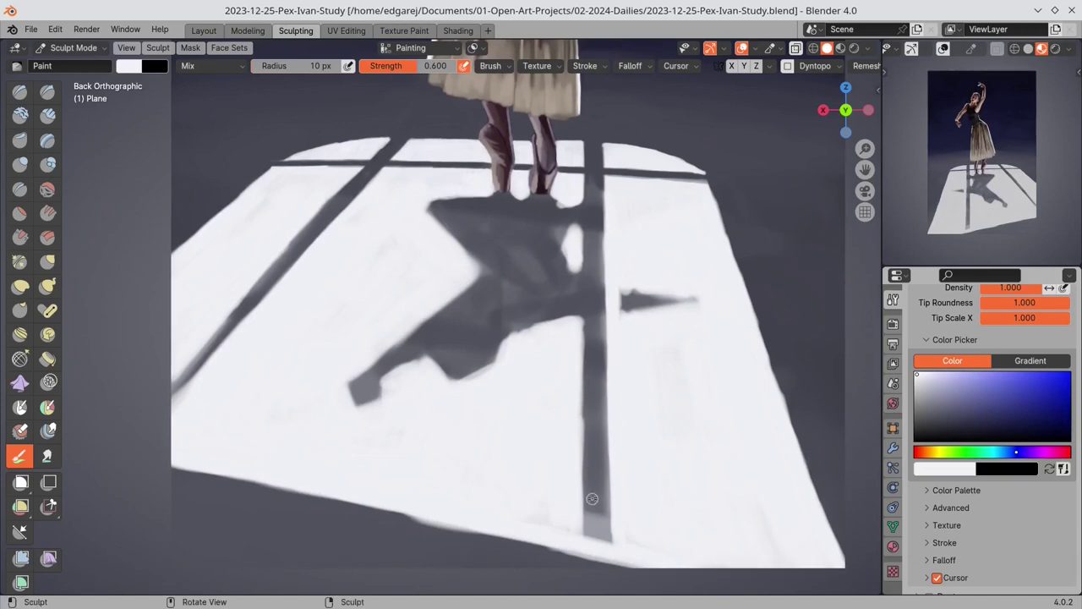
left_click_drag(190, 462, 294, 488)
left_click_drag(504, 529, 643, 553)
- Straighten the bottom edge of the middle light patch with sampled dark grey and near-white strokes
key("s")
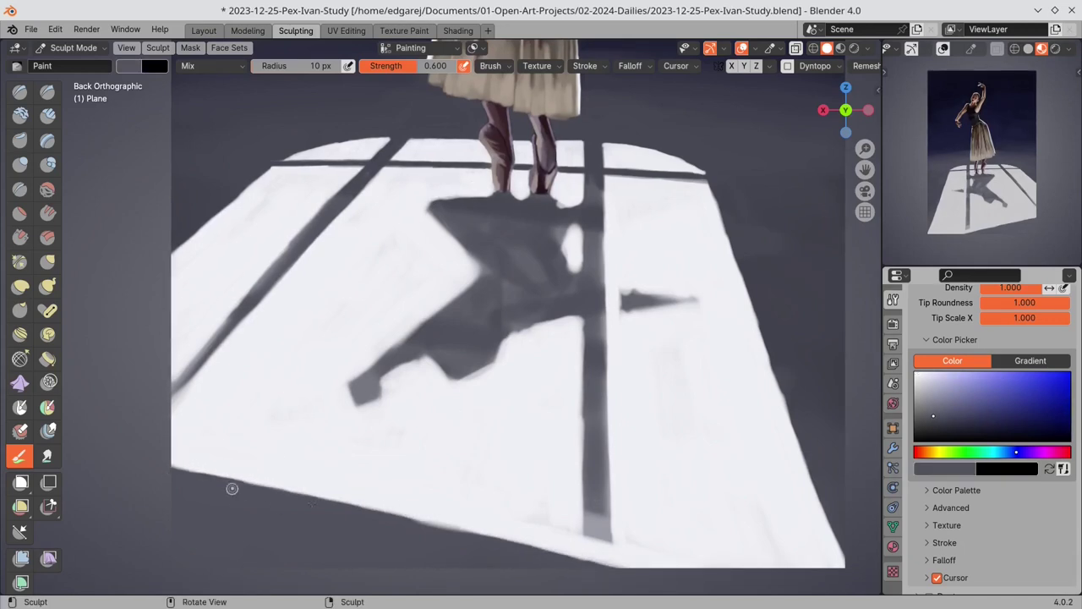
left_click_drag(464, 536, 416, 522)
key("s")
left_click_drag(439, 516, 499, 531)
key("s")
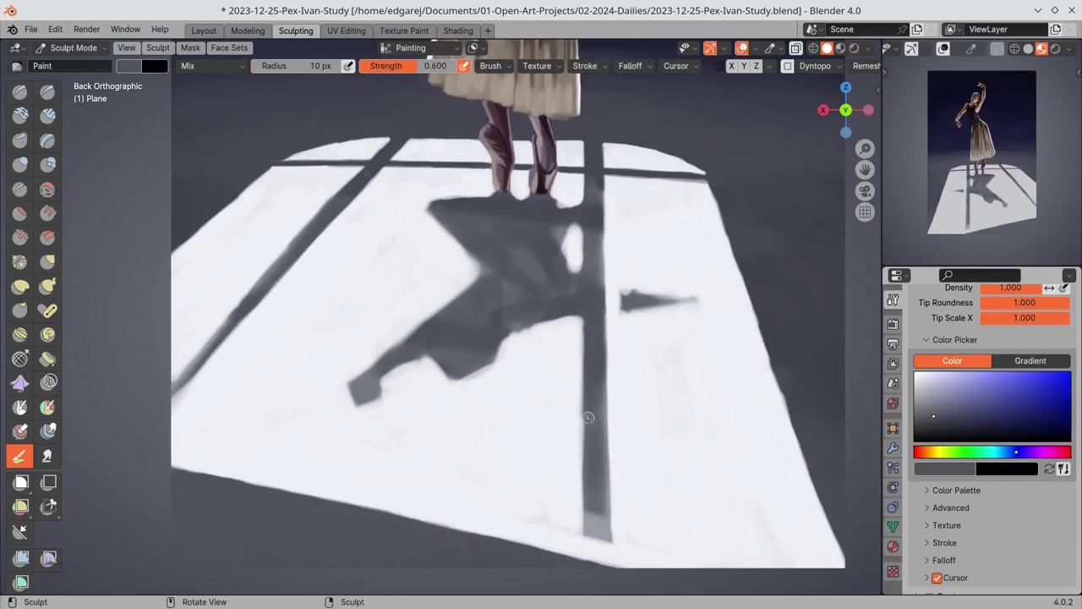
- Repaint the vertical window bar in solid dark grey from behind the shadow to the canvas's bottom edge at 10 px
key("s")
left_click_drag(588, 413, 588, 561)
key("s")
key("s")
mouse_move(593, 476)
left_mouse_down()
mouse_move(589, 562)
mouse_move(609, 572)
left_mouse_up()
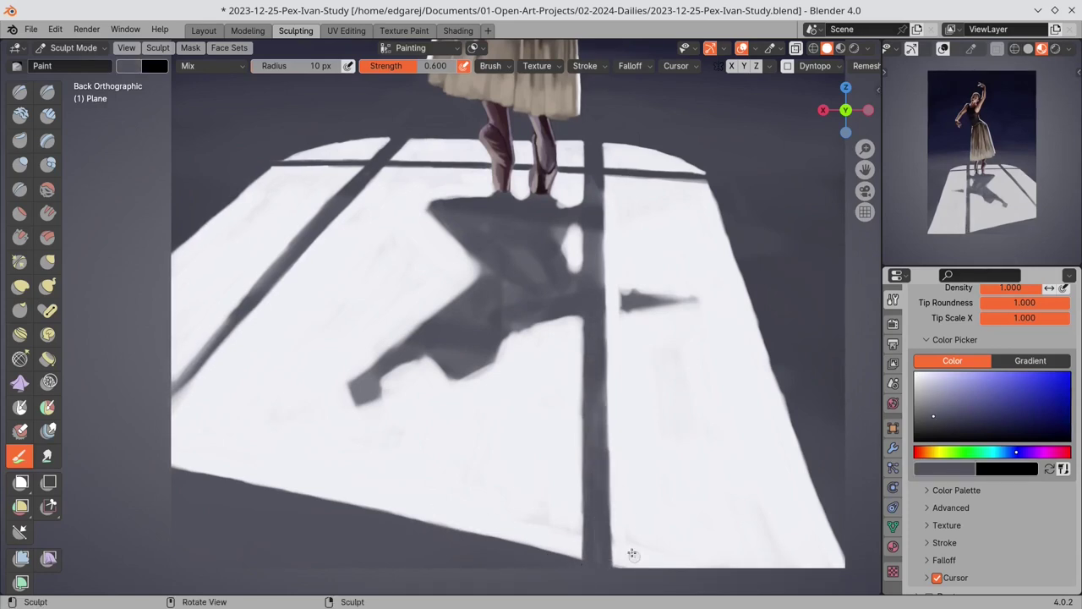
key("s")
key("s")
left_click_drag(599, 379, 598, 427)
left_click_drag(595, 290, 598, 245)
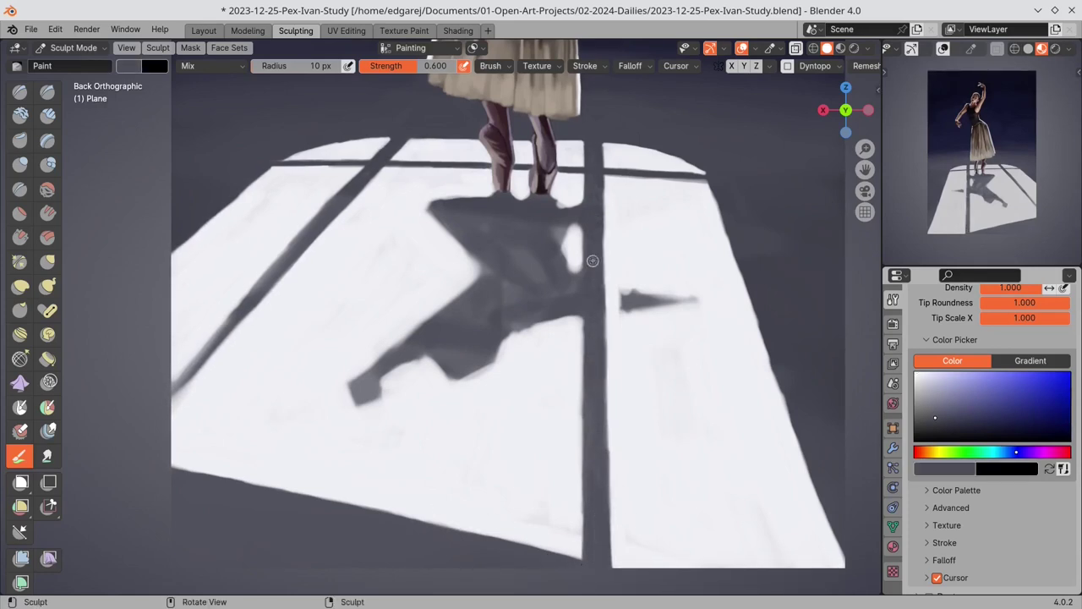
- Sharpen the diagonal window bar's edges with near-white and dark grey using a 4 px brush, and save the file
key("s")
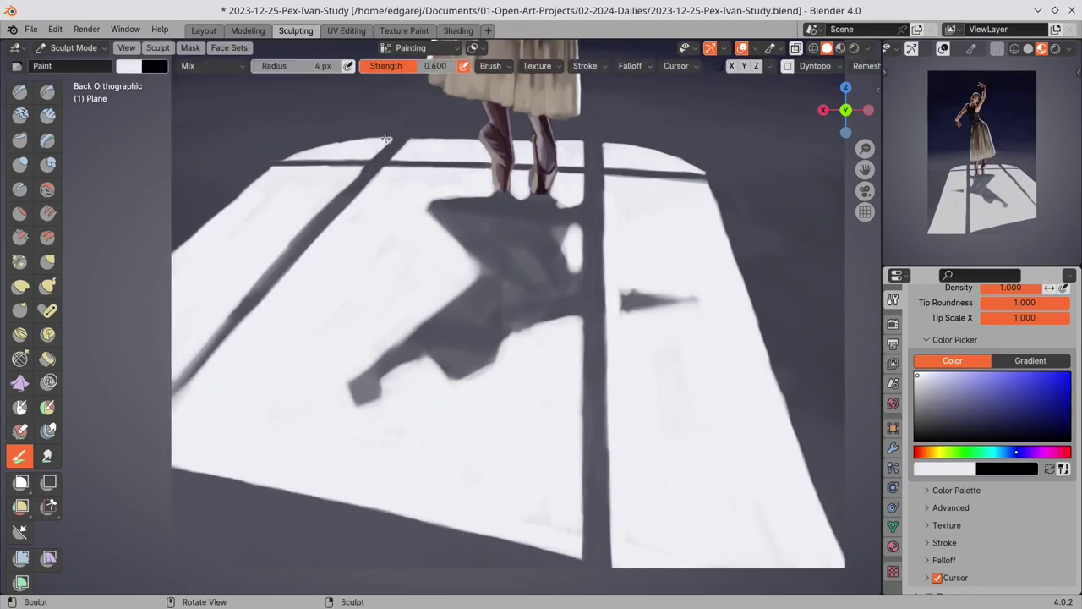
key("ctrl+s")
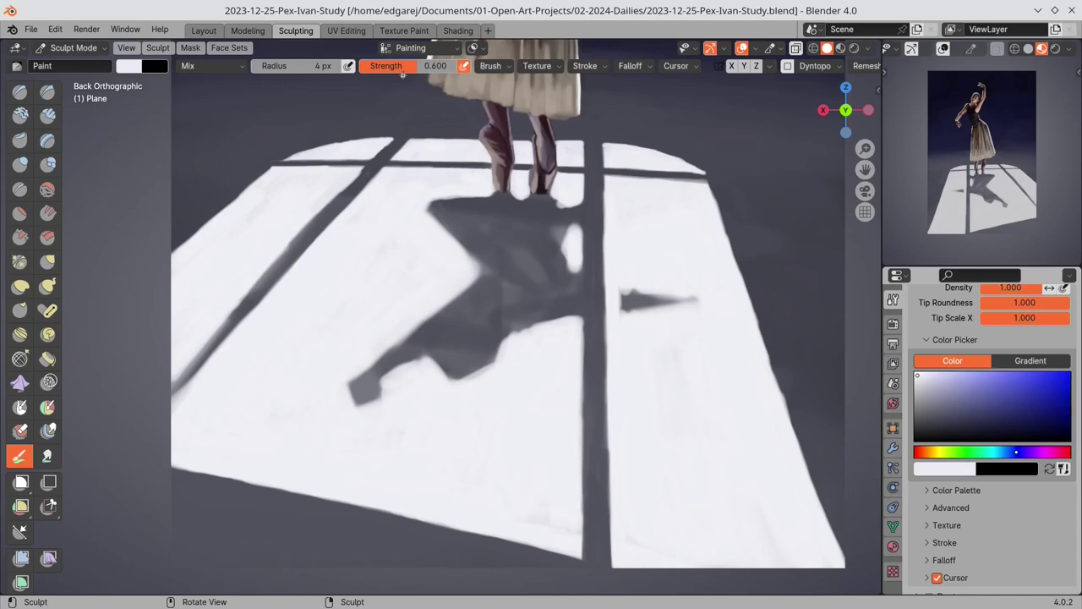
left_click_drag(335, 195, 317, 211)
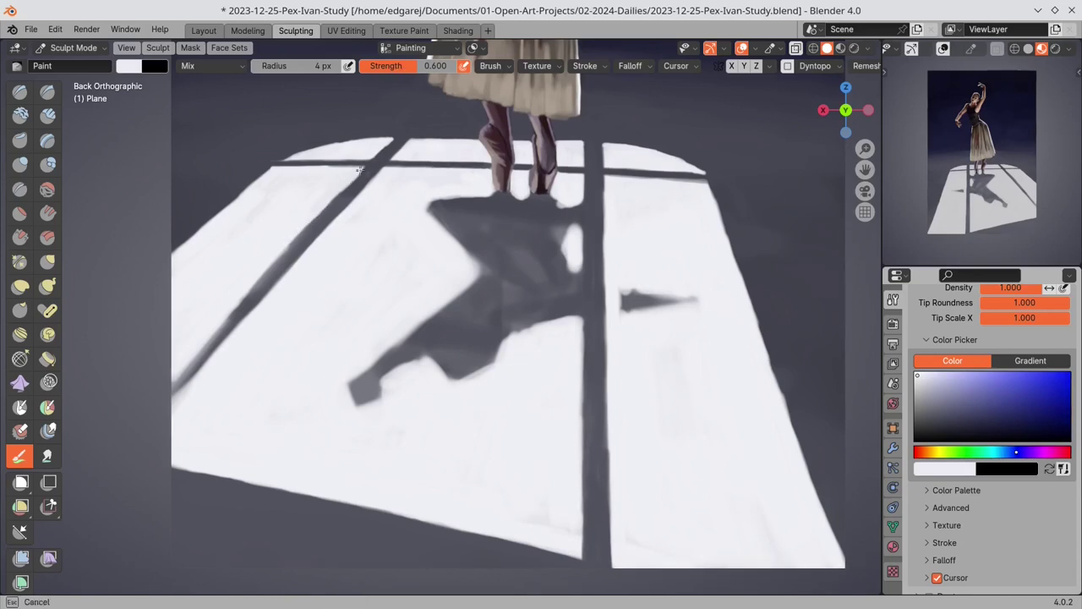
left_click_drag(360, 170, 356, 174)
key("s")
left_click_drag(307, 226, 287, 243)
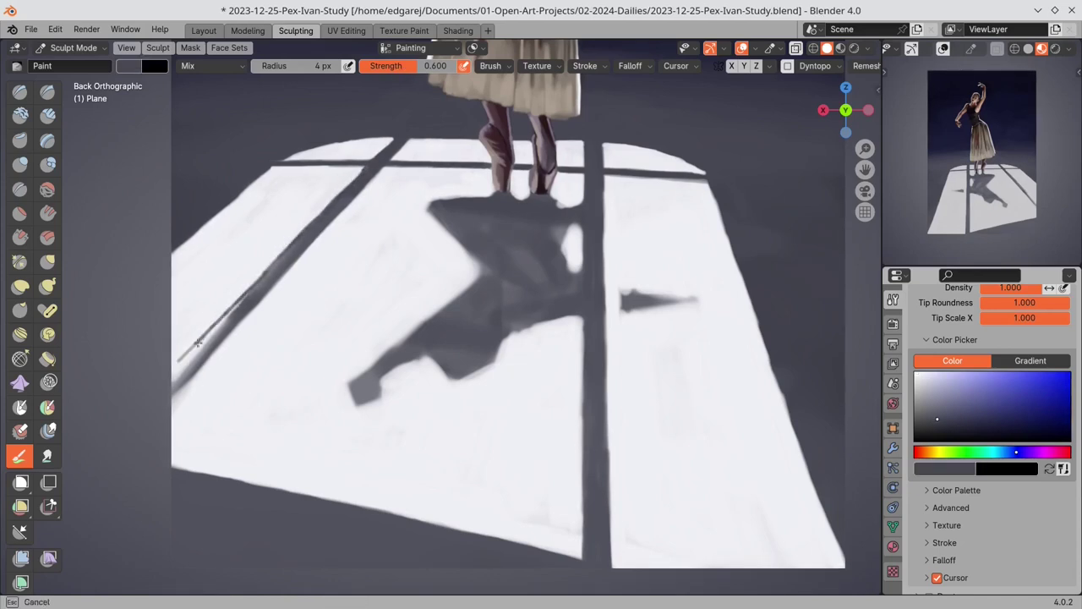
mouse_move(198, 343)
left_mouse_down()
mouse_move(242, 300)
mouse_move(175, 388)
left_mouse_up()
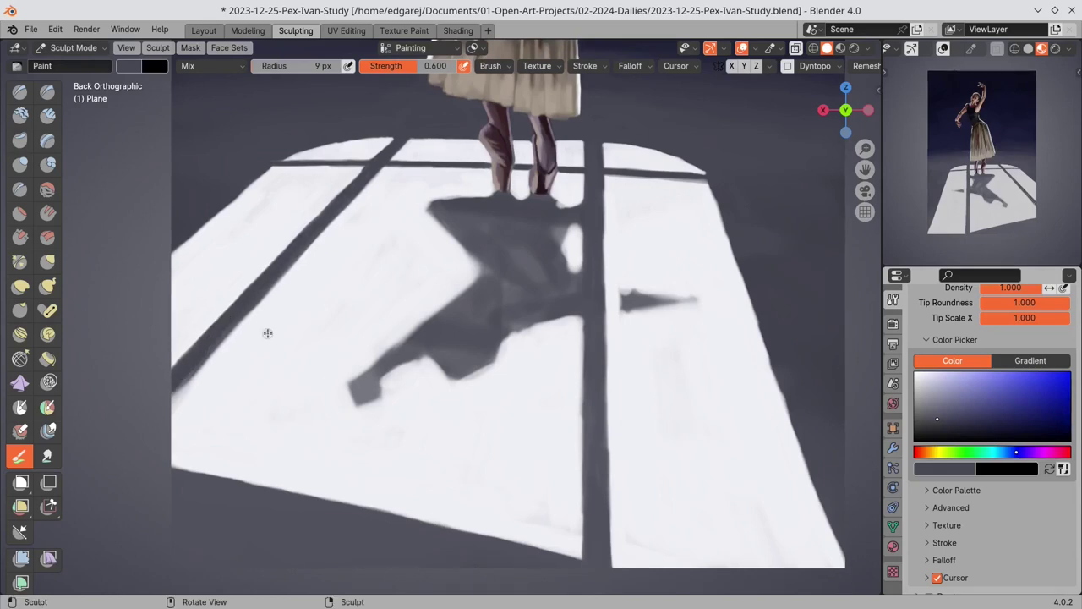
key("ctrl+s")
- Flip to the front view and lower the outer end of the middle patch's bottom edge with near-white strokes
key("KP_1")
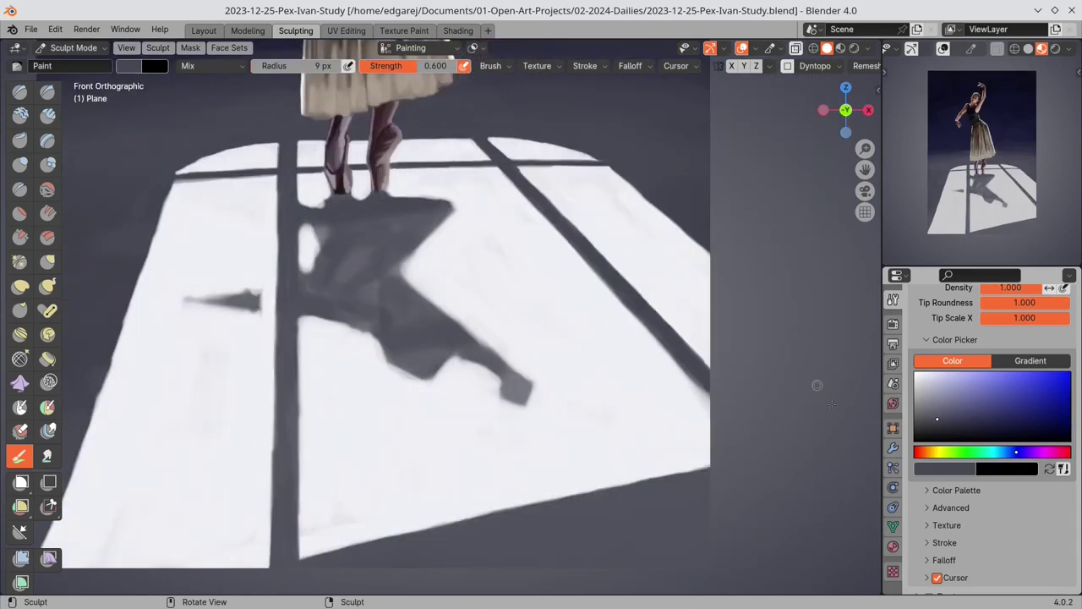
key("f")
middle_click_drag(366, 293, 488, 289, "shift")
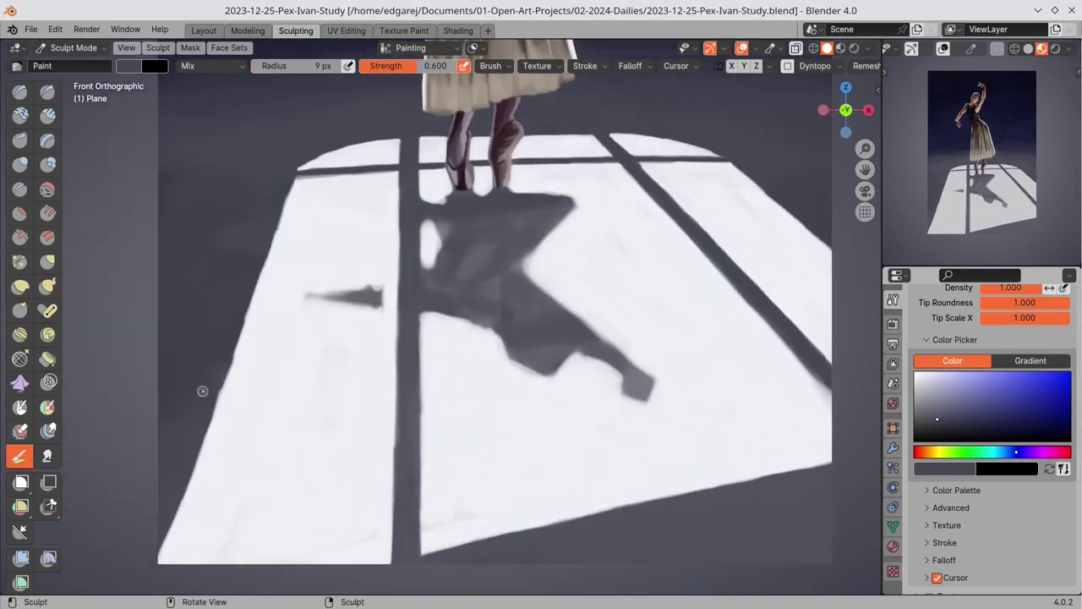
key("s")
left_click_drag(473, 530, 832, 475)
left_click_drag(437, 535, 832, 483)
left_click_drag(692, 500, 635, 518)
key("s")
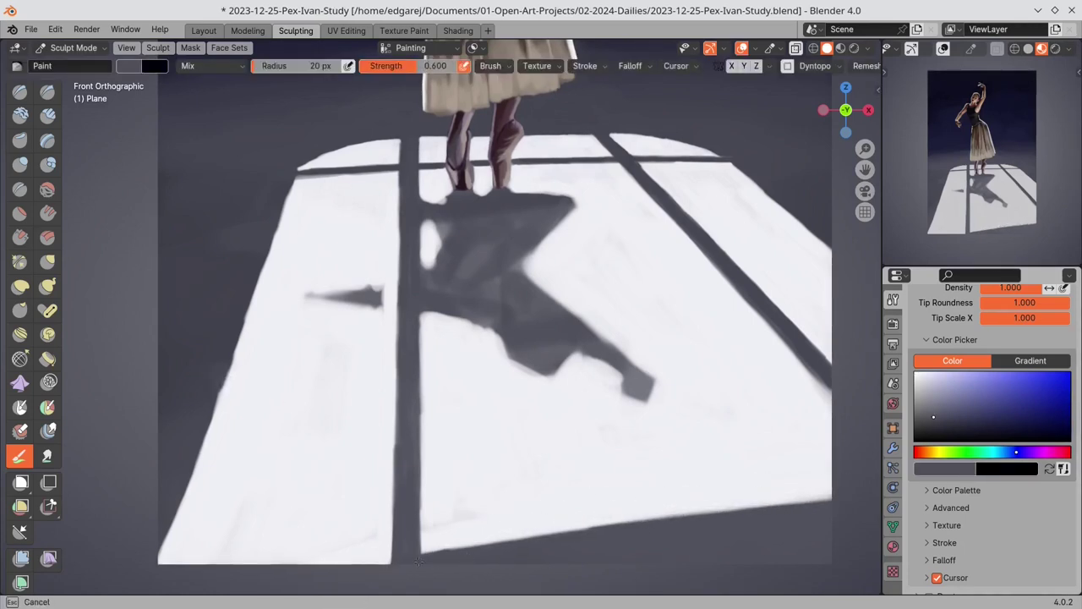
- Trim the left light patch's bottom edge and inner corner beside the vertical bar with dark grey and near-white strokes
left_click_drag(356, 552, 377, 537)
key("s")
mouse_move(355, 538)
left_mouse_down()
mouse_move(375, 548)
mouse_move(292, 558)
left_mouse_up()
key("f")
key("s")
key("s")
mouse_move(389, 562)
left_mouse_down()
mouse_move(298, 564)
mouse_move(359, 567)
left_mouse_up()
key("s")
key("s")
left_click_drag(292, 559, 382, 556)
key("s")
left_click_drag(492, 546, 358, 565)
- Paint a second dark grey horizontal window bar across all the patches through the shadow at 15 px, and save the file
key("s")
key("s")
left_click_drag(222, 384, 837, 320)
left_click_drag(216, 384, 512, 347)
mouse_move(511, 348)
left_mouse_down()
mouse_move(203, 388)
mouse_move(858, 317)
mouse_move(190, 388)
left_mouse_up()
key("ctrl+s")
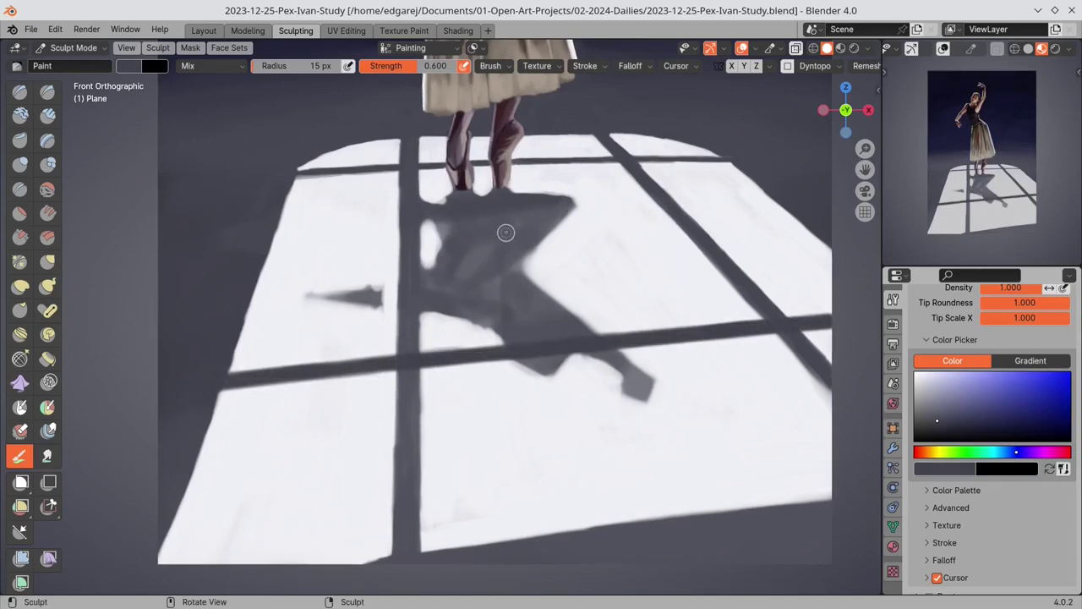
- Reshape the skirt shadow's outer contour and the light gap beside the vertical bar at 11 px
key("bracketleft")
key("bracketleft")
key("s")
left_click_drag(526, 257, 552, 233)
key("s")
key("s")
left_click_drag(445, 221, 431, 260)
key("s")
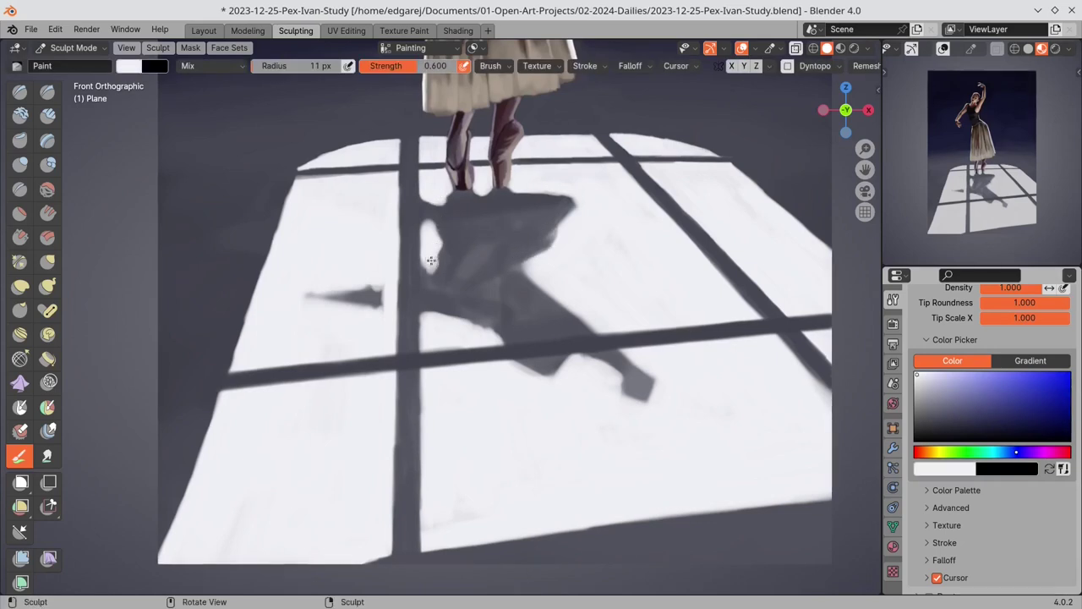
key("s")
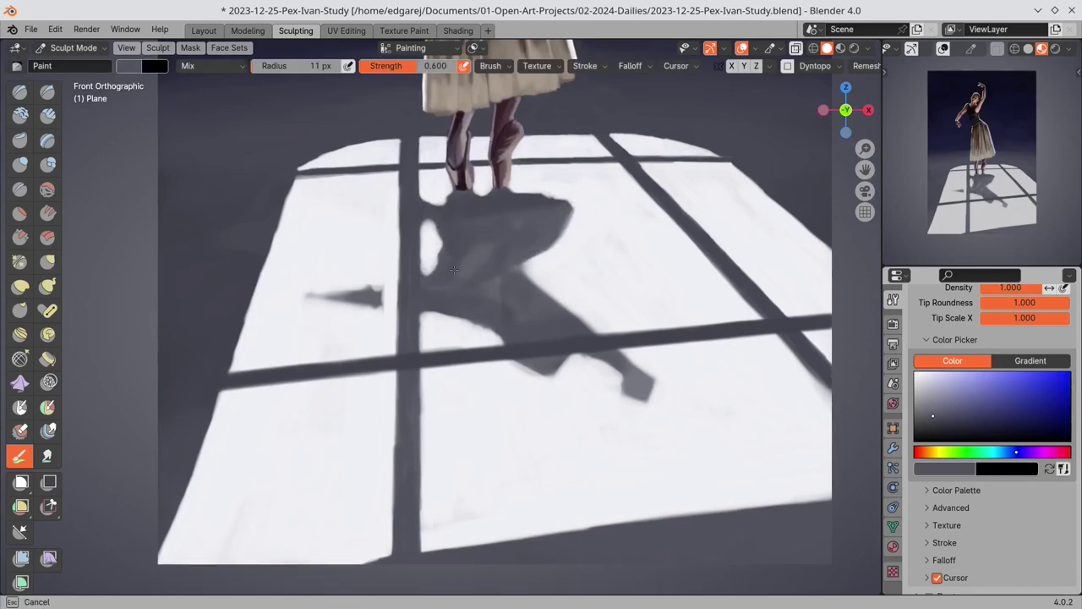
- Paint the left arm shadow across the vertical bar with a curled hand, refine it at 8 px, and save the file
key("s")
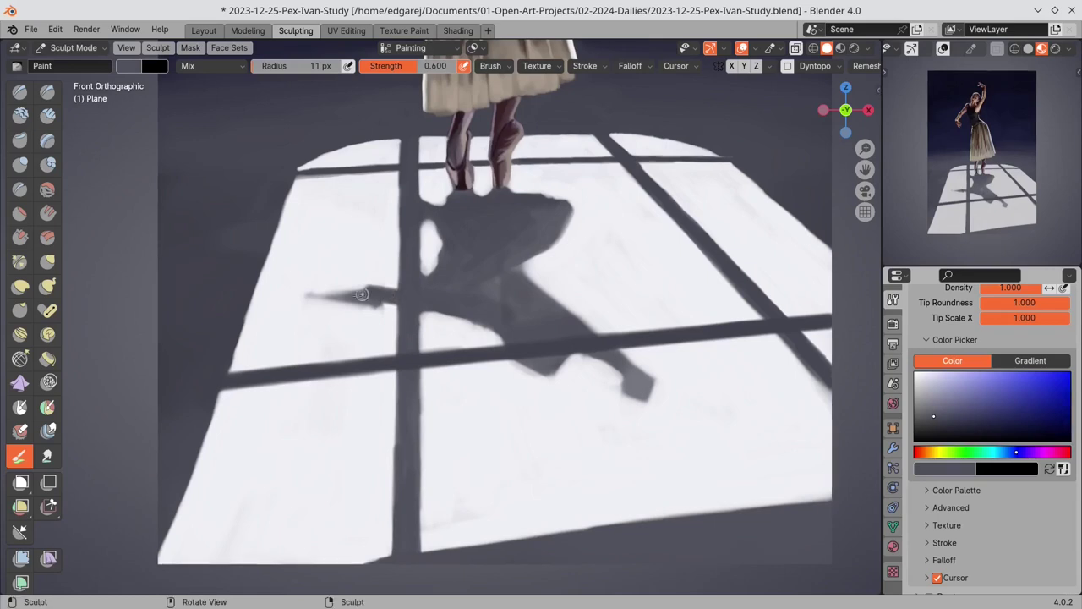
key("s")
key("s")
mouse_move(326, 299)
left_mouse_down()
mouse_move(382, 307)
mouse_move(309, 293)
mouse_move(331, 283)
left_mouse_up()
key("f")
left_click(318, 289)
key("s")
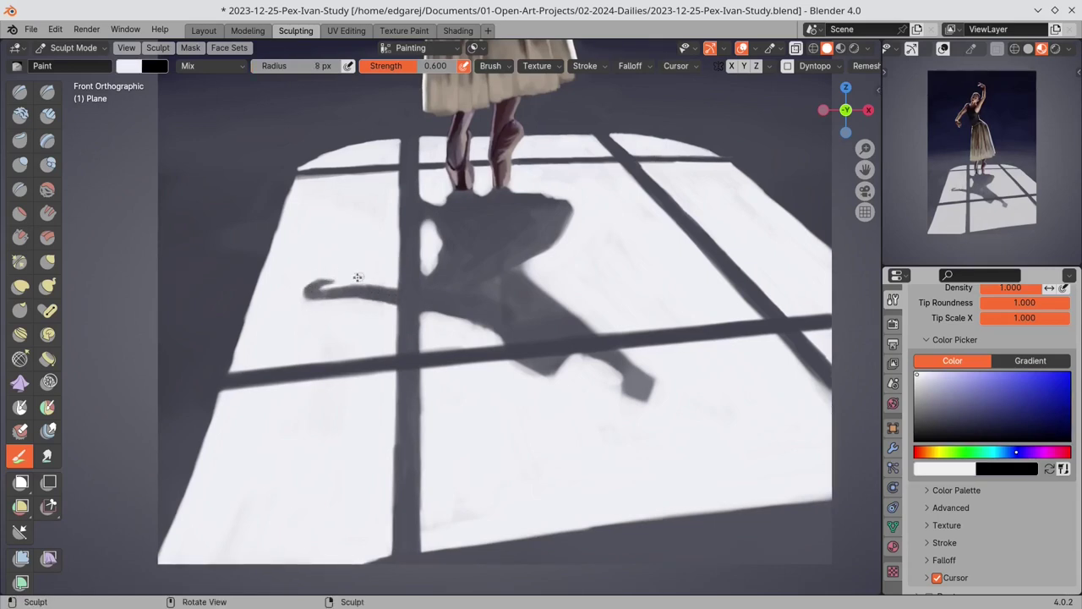
key("s")
key("ctrl+s")
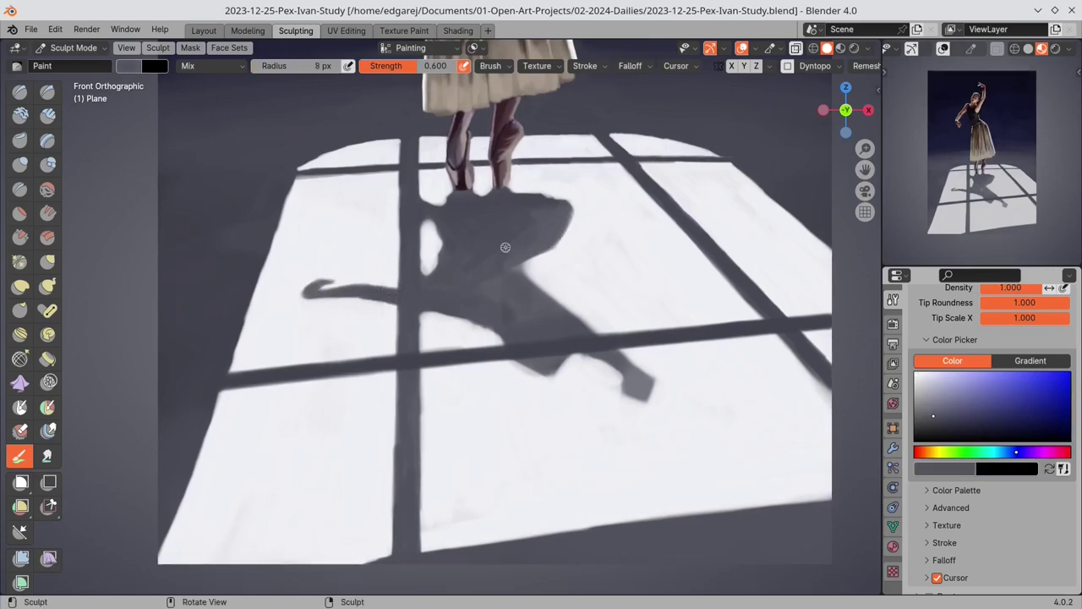
- Reshape the lower arm shadow's end into a curved hand with fingers at 8 px, and save the file
key("s")
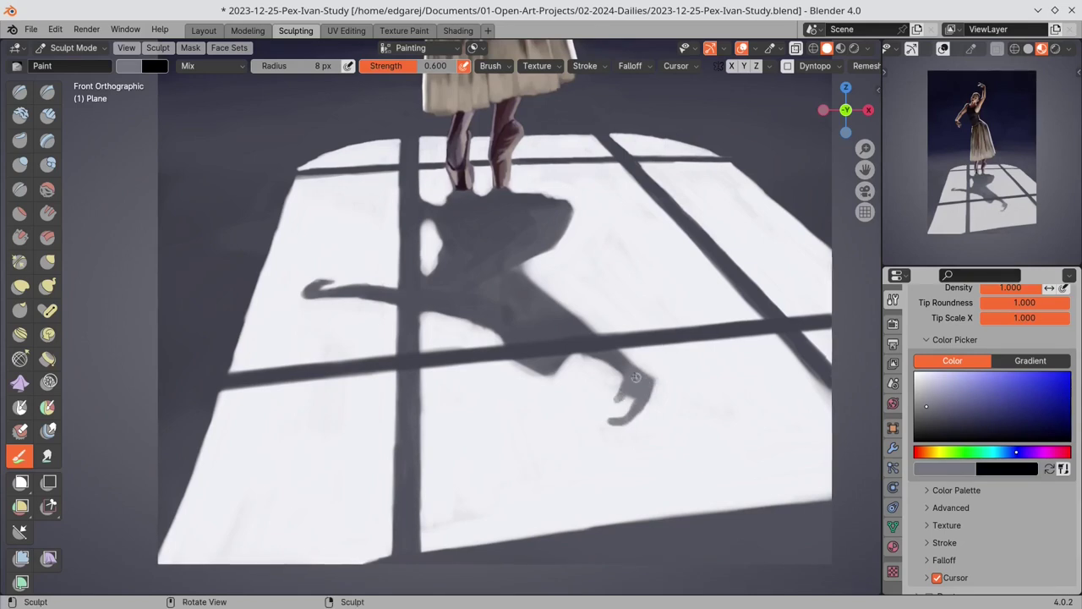
key("s")
key("ctrl+s")
- Touch up the left light patch's outer edge with near-white at 8 px while viewing the whole canvas, and save the file
key("Home")
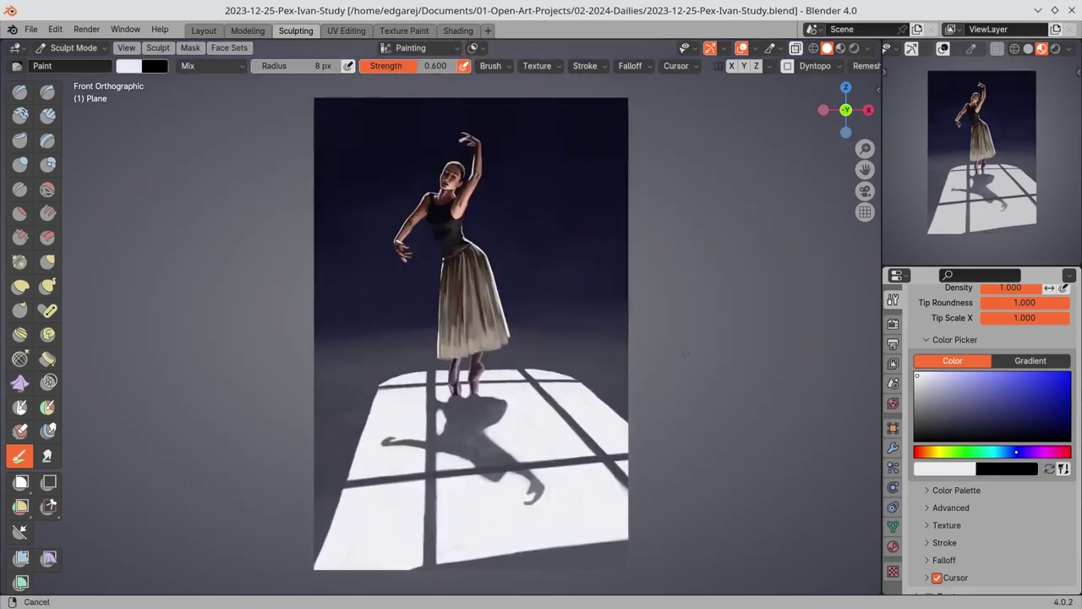
middle_click_drag(685, 354, 686, 351, "shift")
left_click_drag(346, 507, 335, 523)
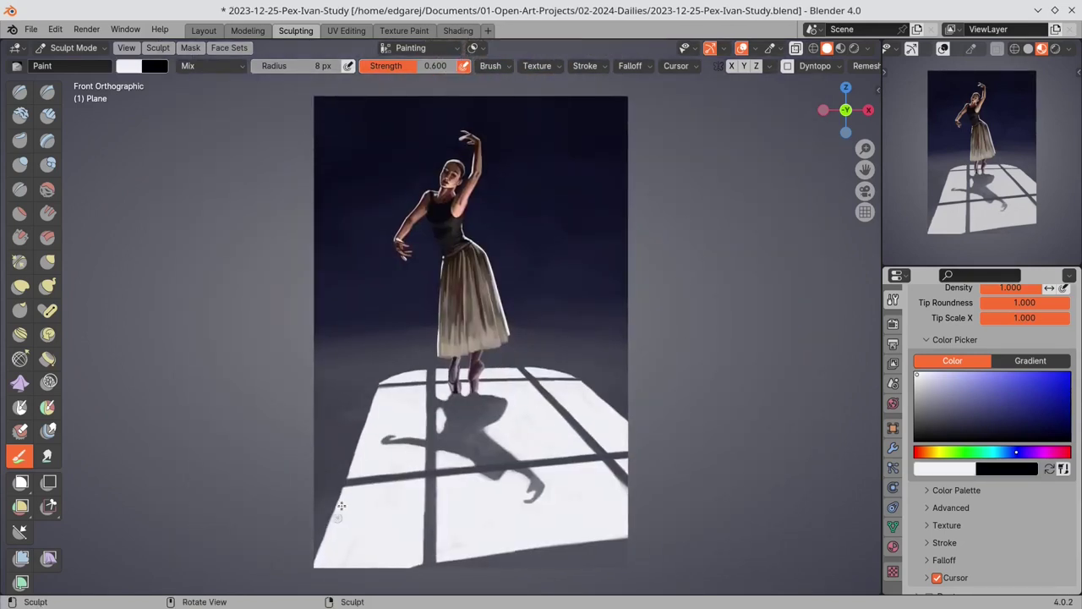
key("ctrl+s")
middle_click_drag(543, 440, 554, 478, "ctrl")
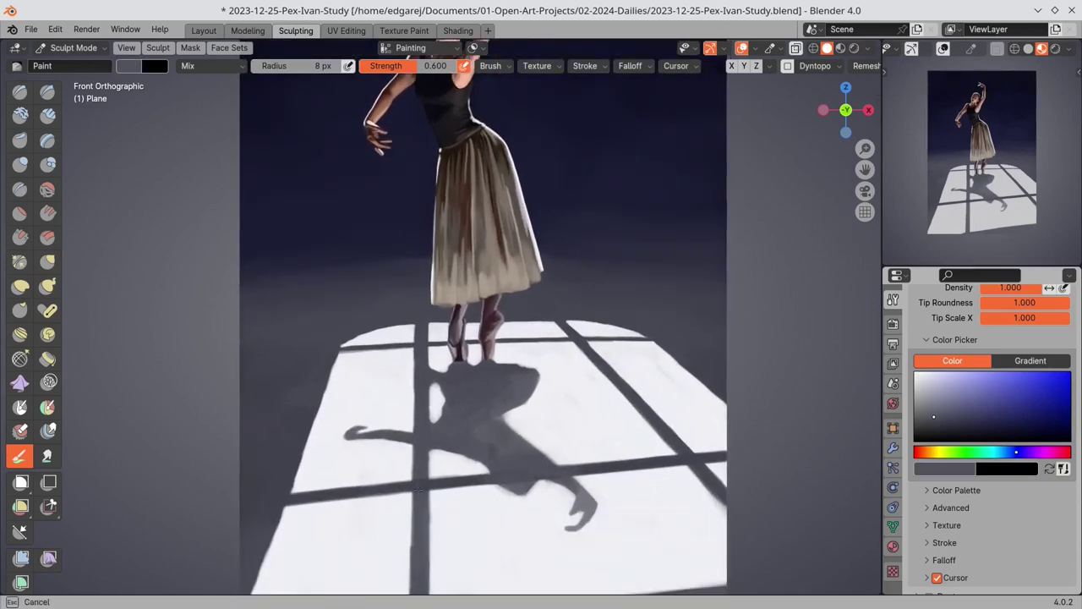